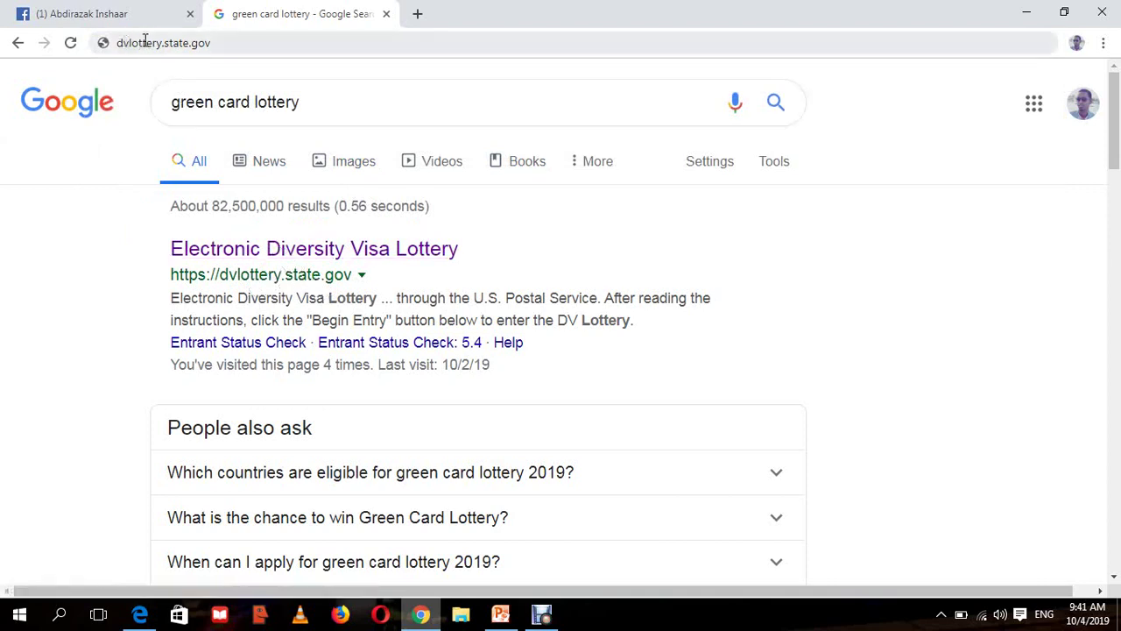
- Open the Electronic Diversity Visa Lottery search result and scroll through the DV-2021 welcome page
left_click(221, 254)
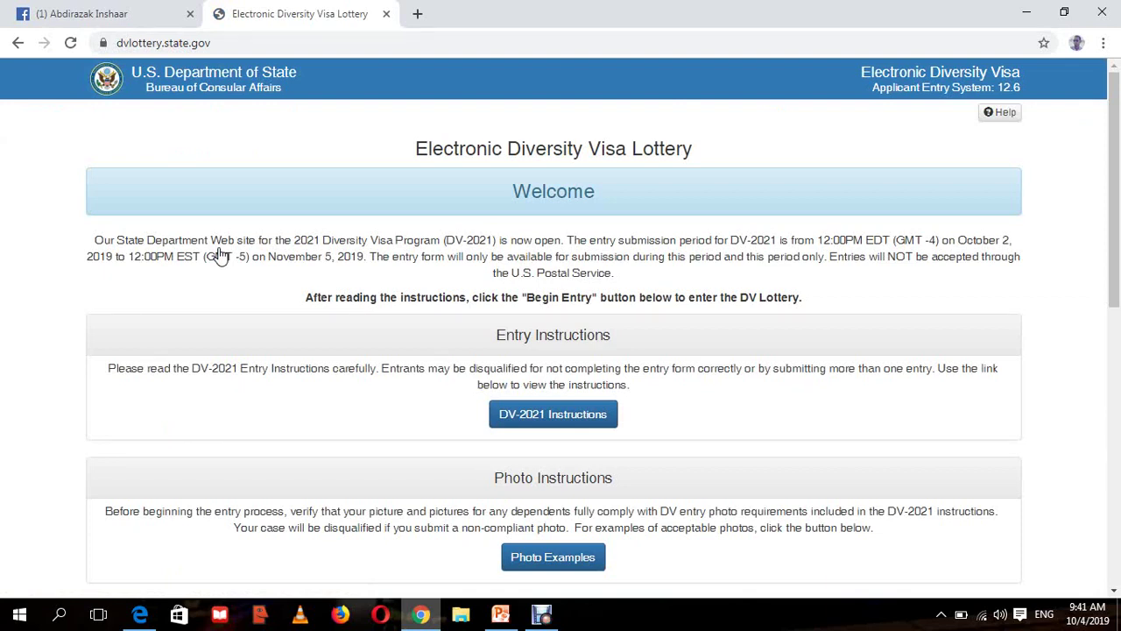
left_click_drag(1118, 92, 1117, 131)
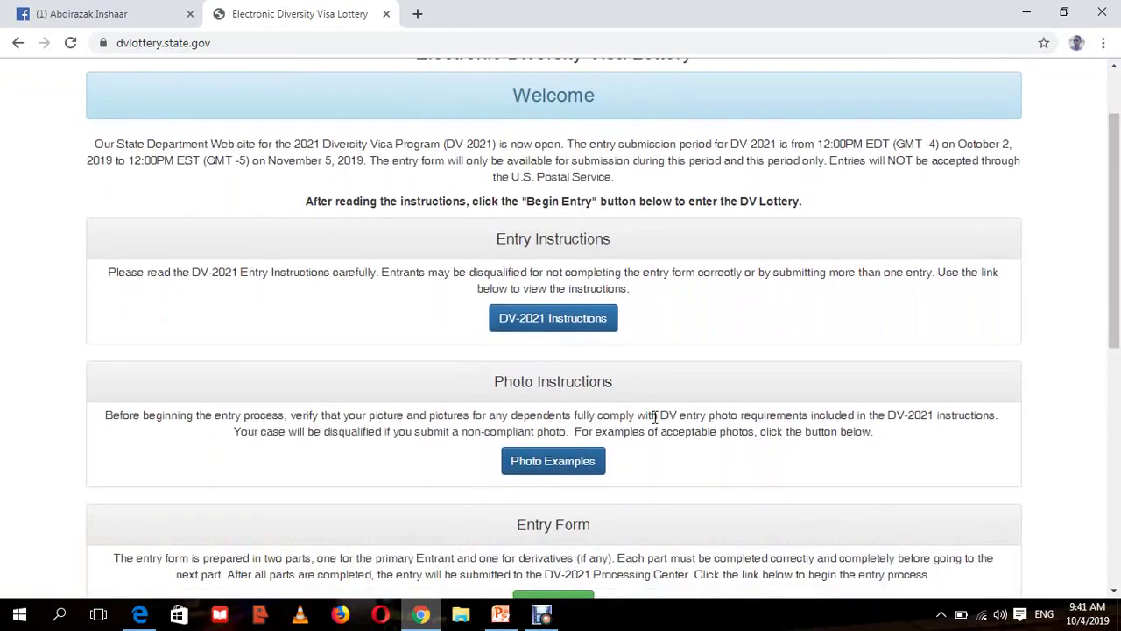
left_click_drag(1117, 298, 1117, 271)
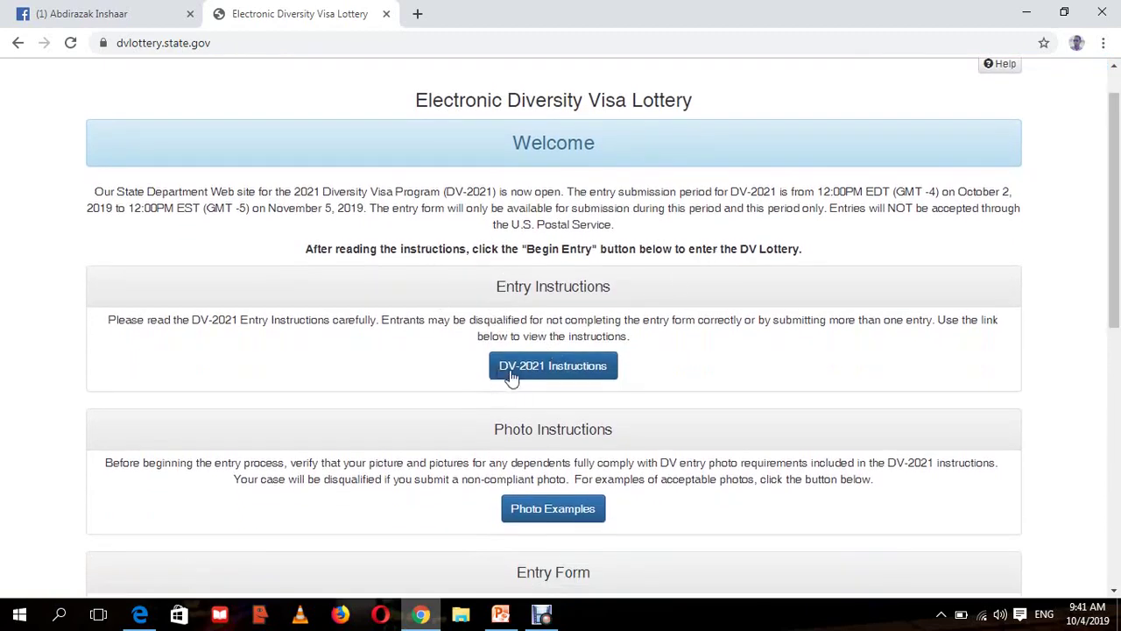
left_click(149, 618)
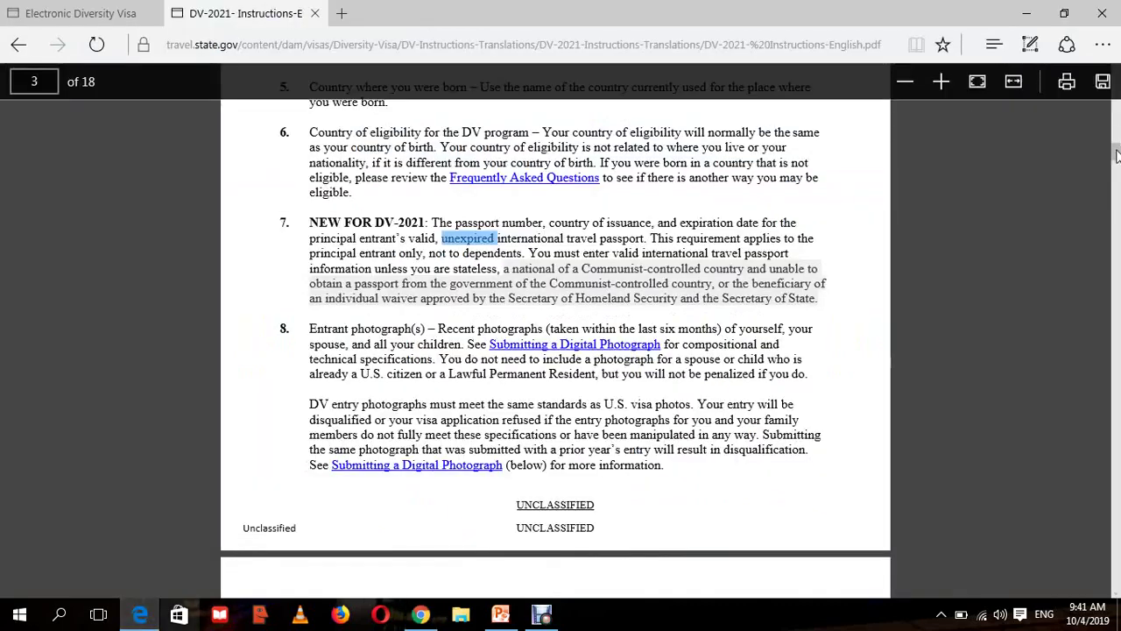
scroll(1117, 155, "up", 5)
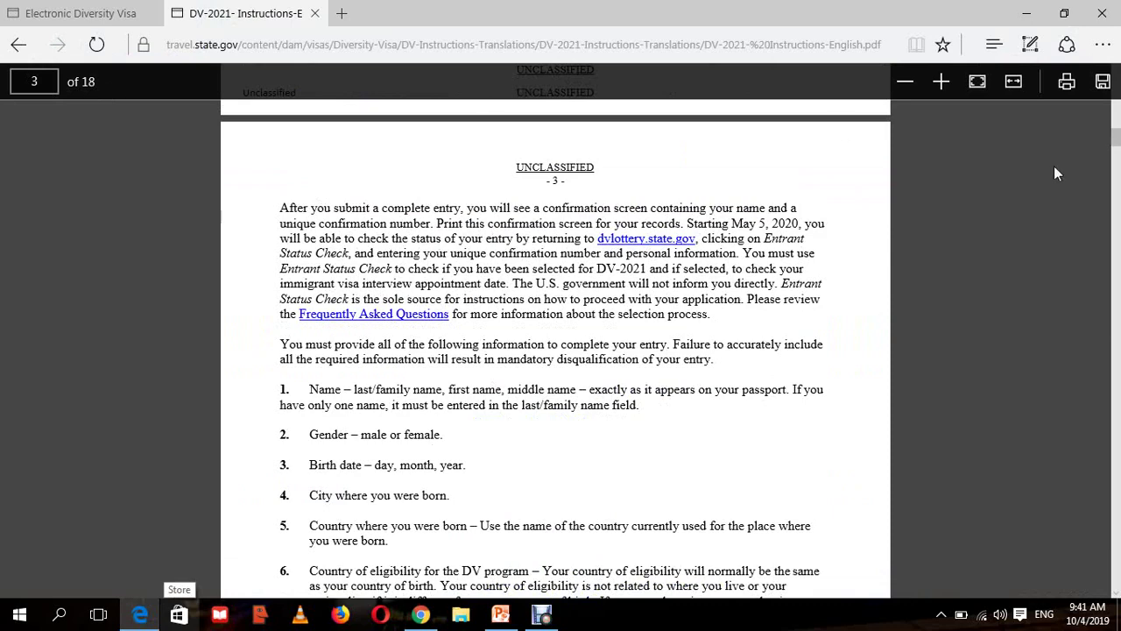
left_click(414, 618)
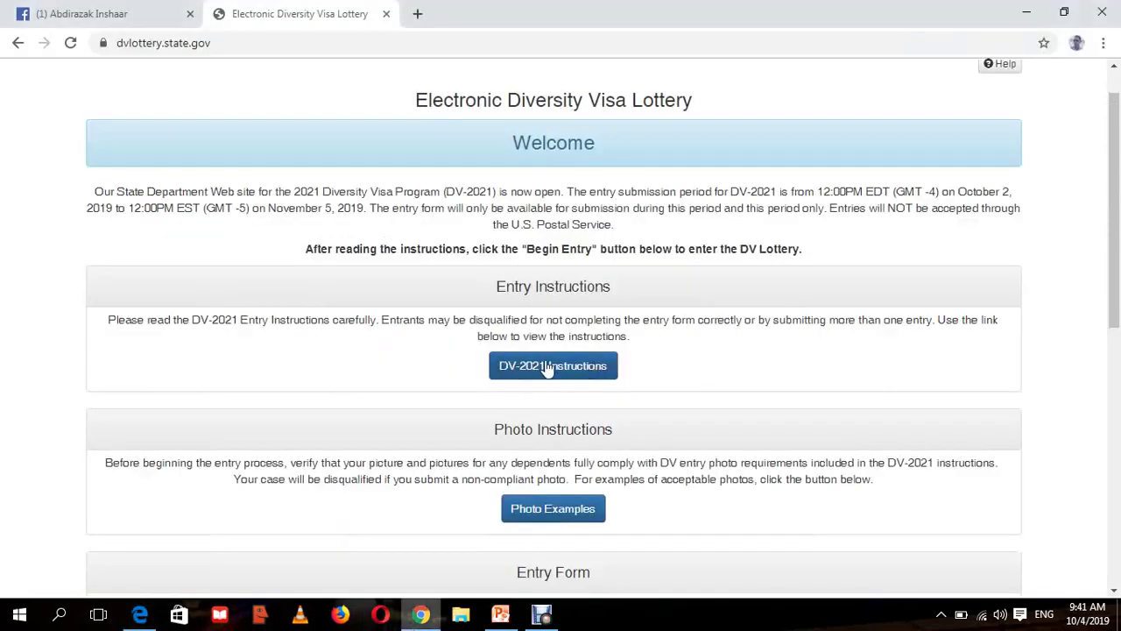
left_click_drag(306, 251, 580, 259)
left_click(807, 225)
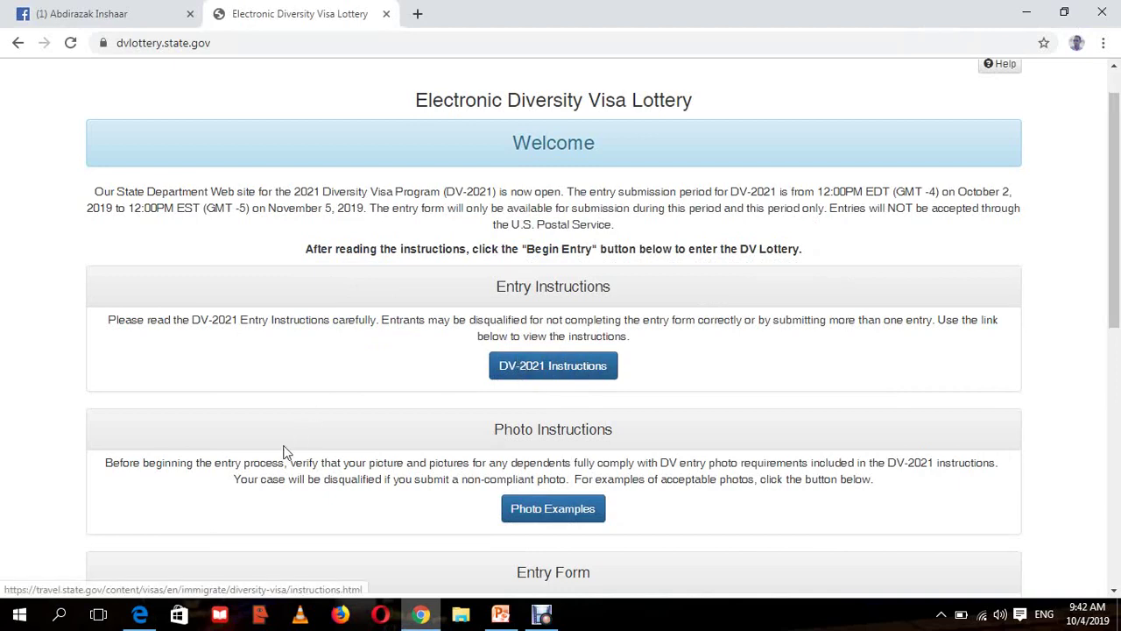
left_click(145, 619)
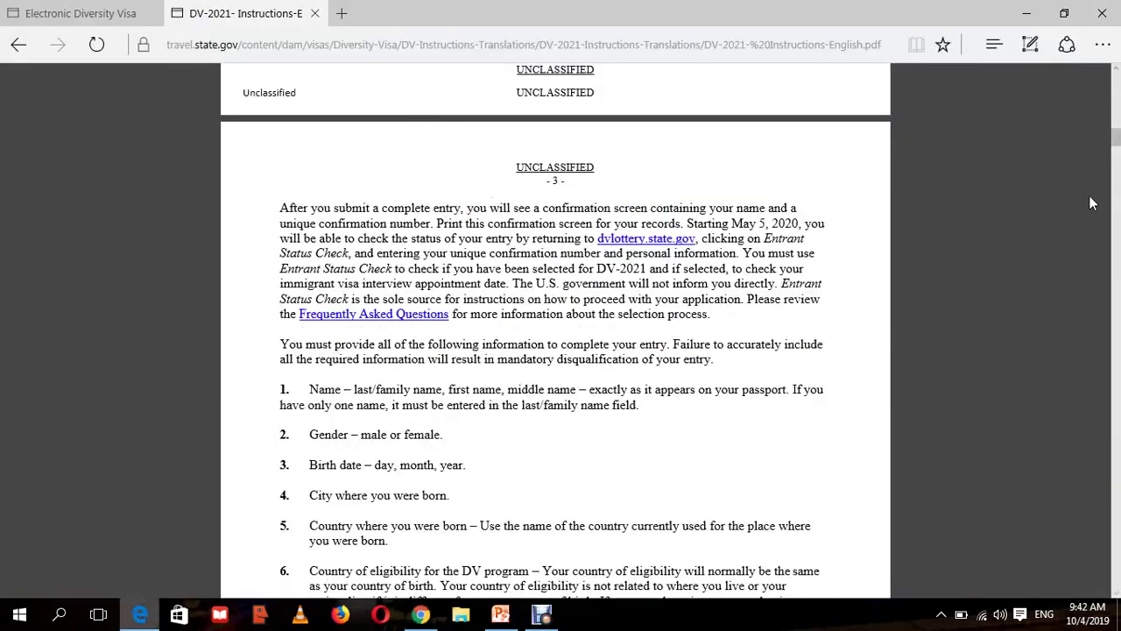
left_click_drag(1117, 143, 1116, 116)
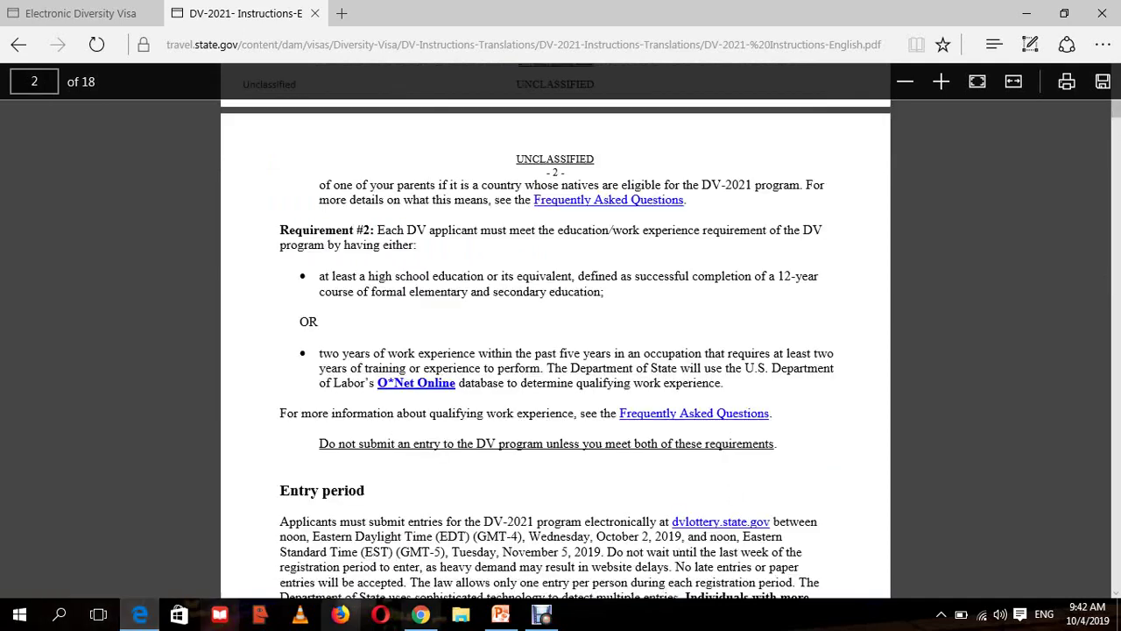
- Return to the DV lottery page, scroll to the Entry Form section and begin the entry
left_click(415, 616)
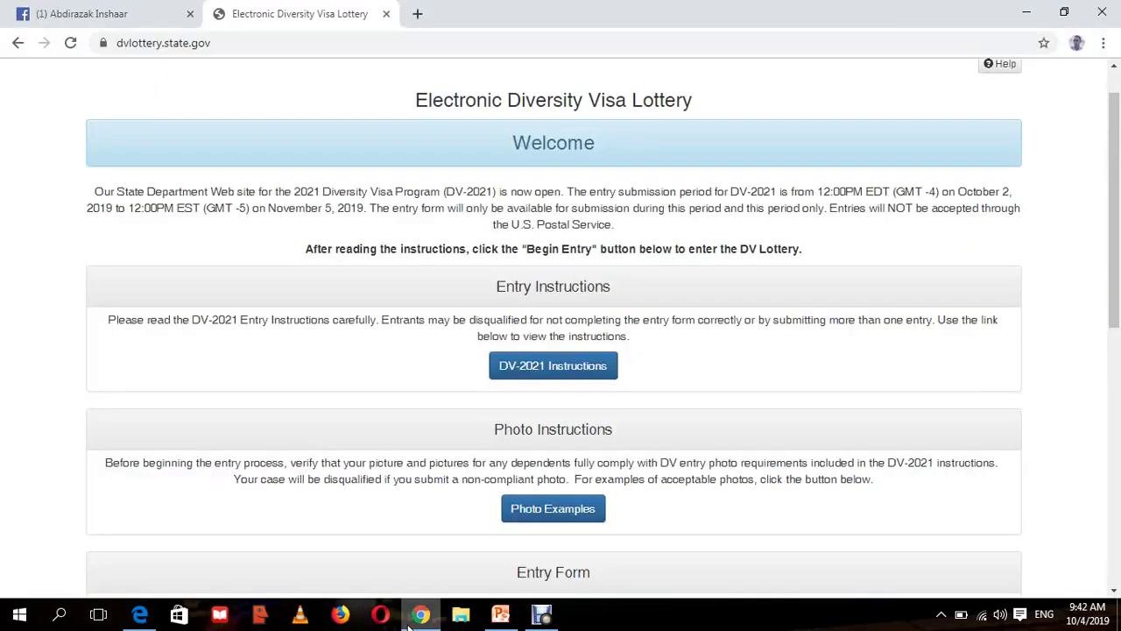
left_click_drag(1116, 212, 1117, 241)
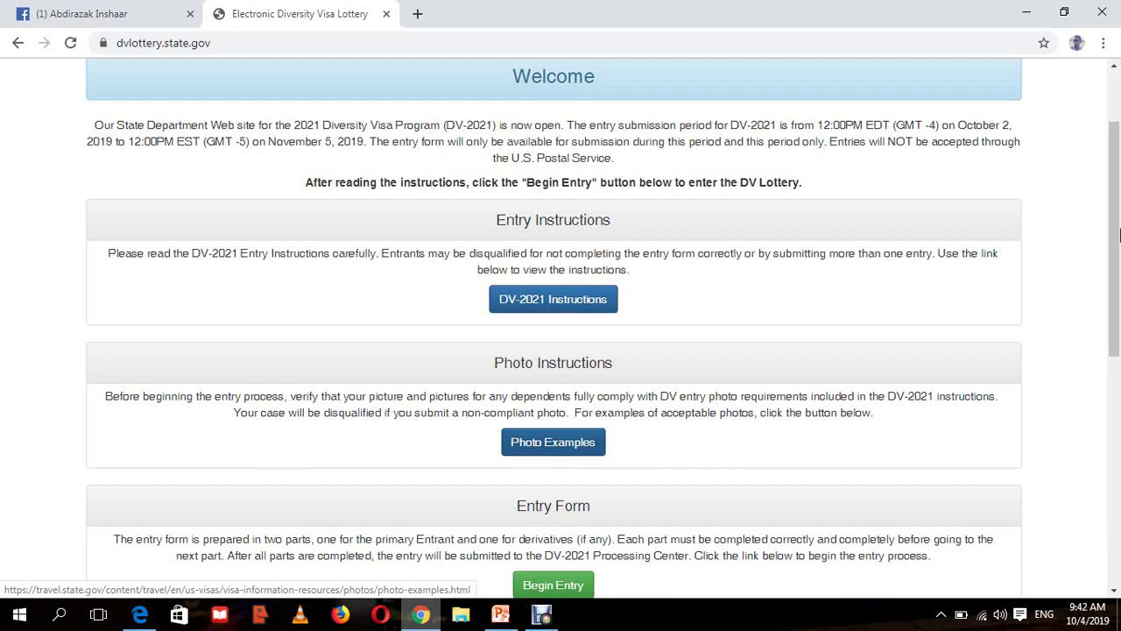
left_click_drag(1111, 238, 1042, 343)
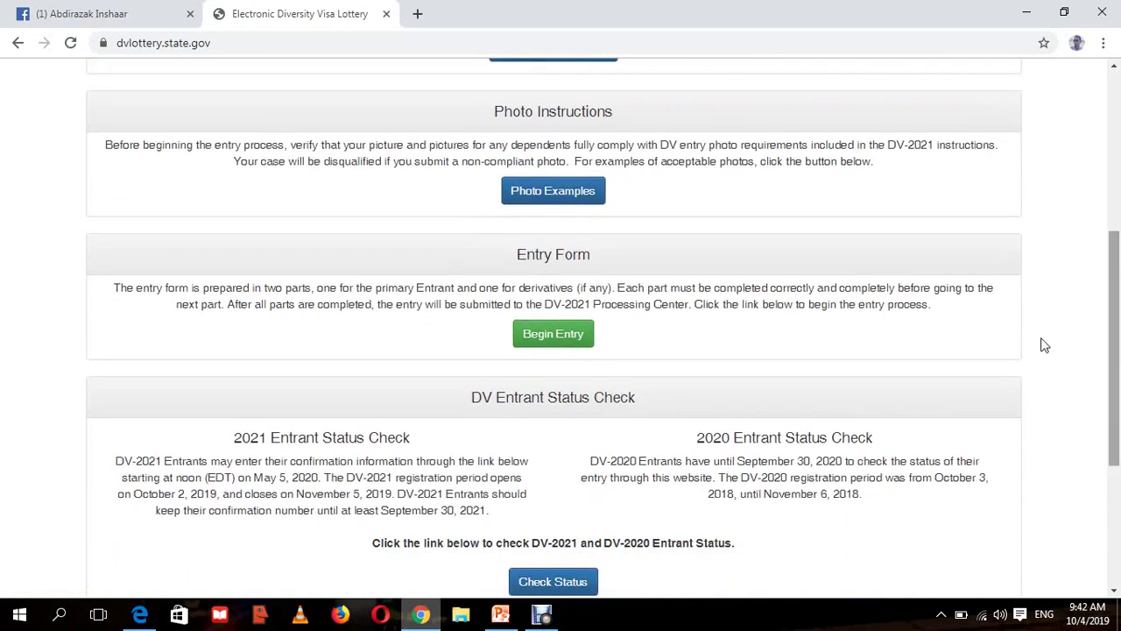
left_click(563, 339)
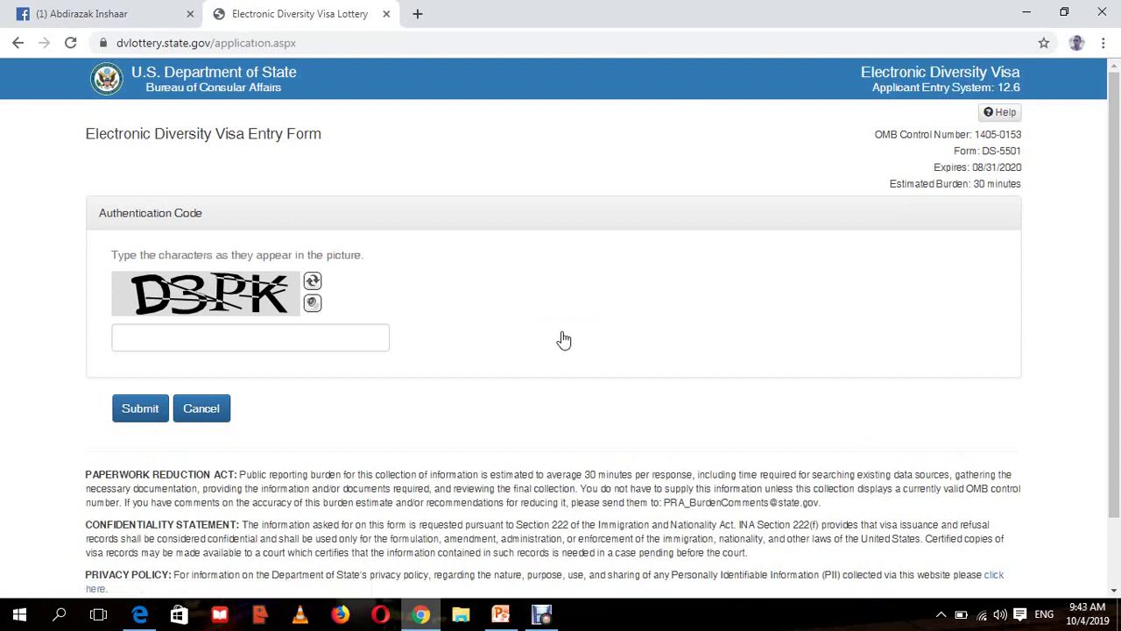
- Enter the captcha characters in the Authentication Code field and submit them
left_click(338, 340)
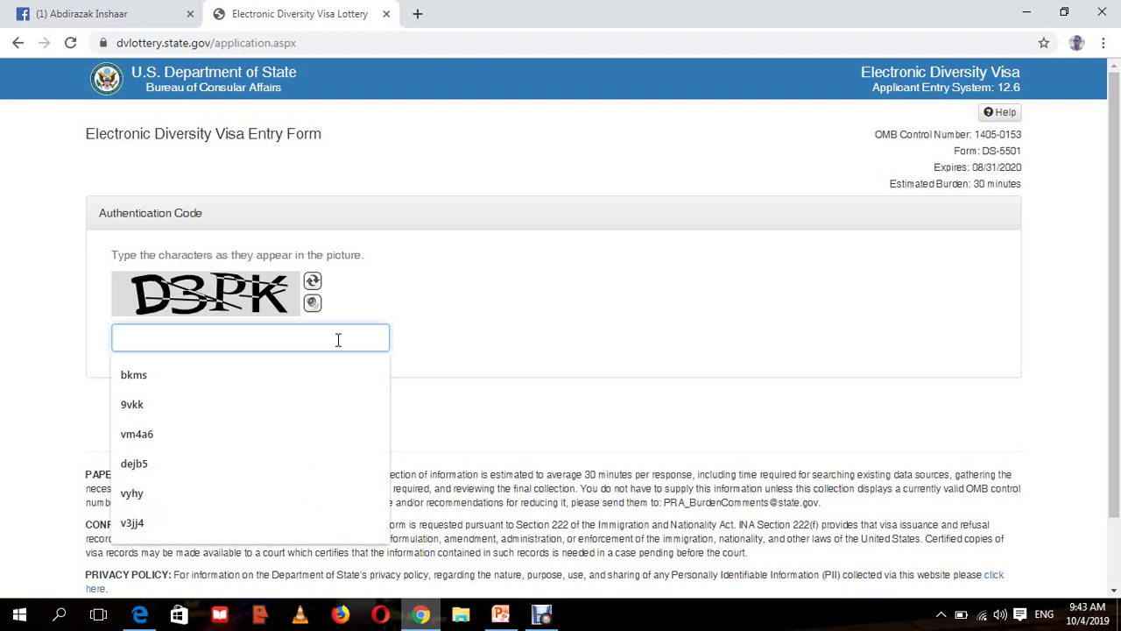
key("Escape")
left_click(191, 212)
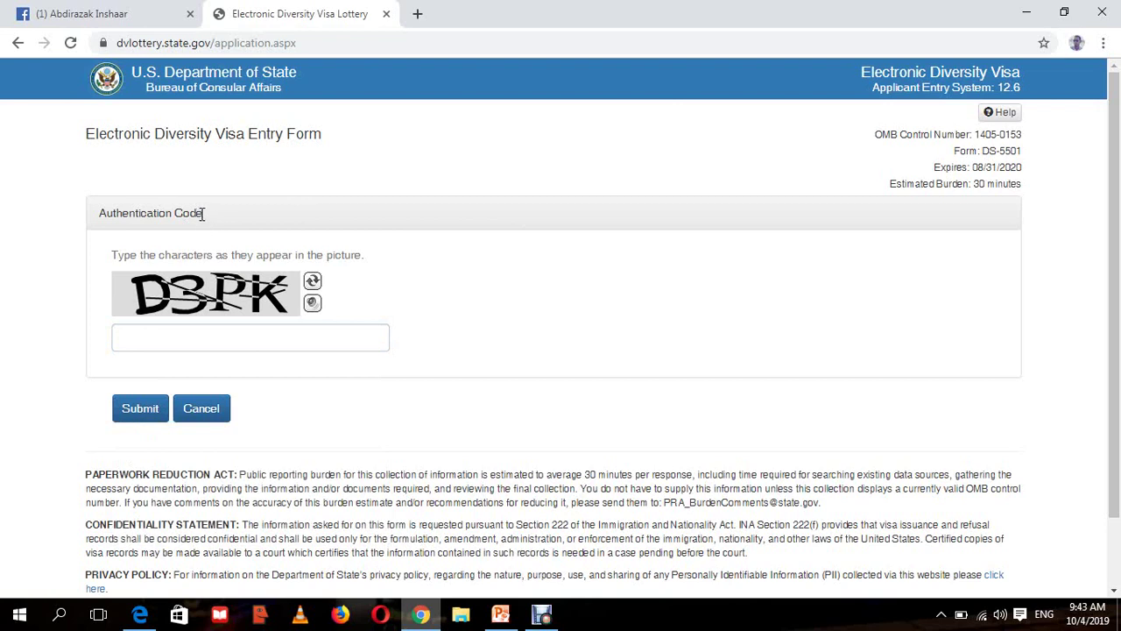
left_click_drag(202, 213, 95, 211)
left_click(916, 304)
left_click(237, 342)
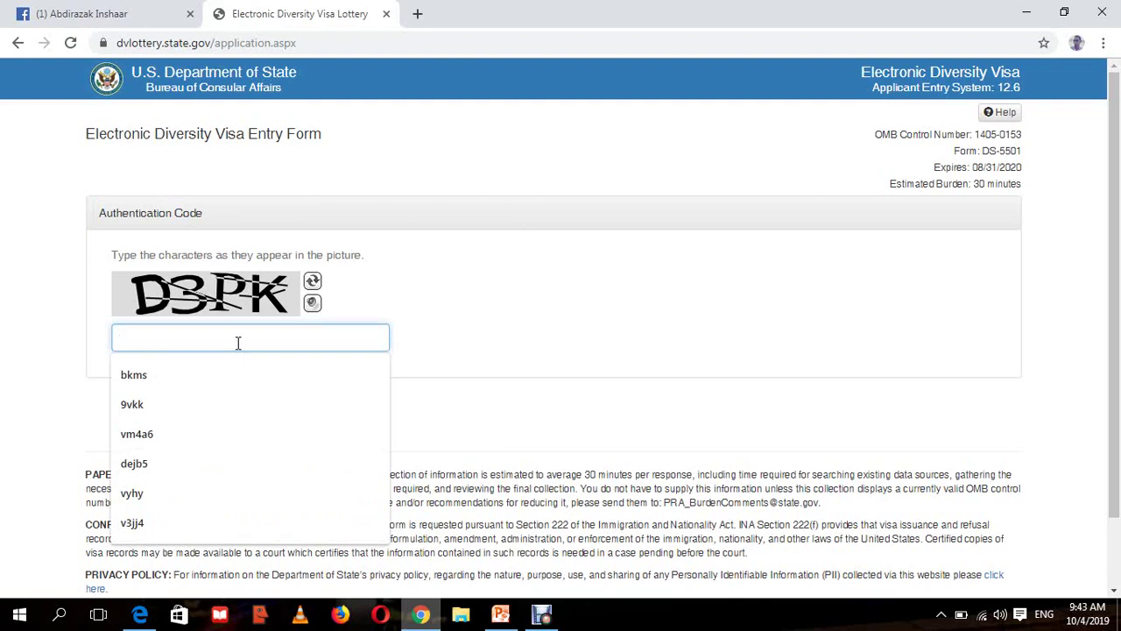
type("D3PK")
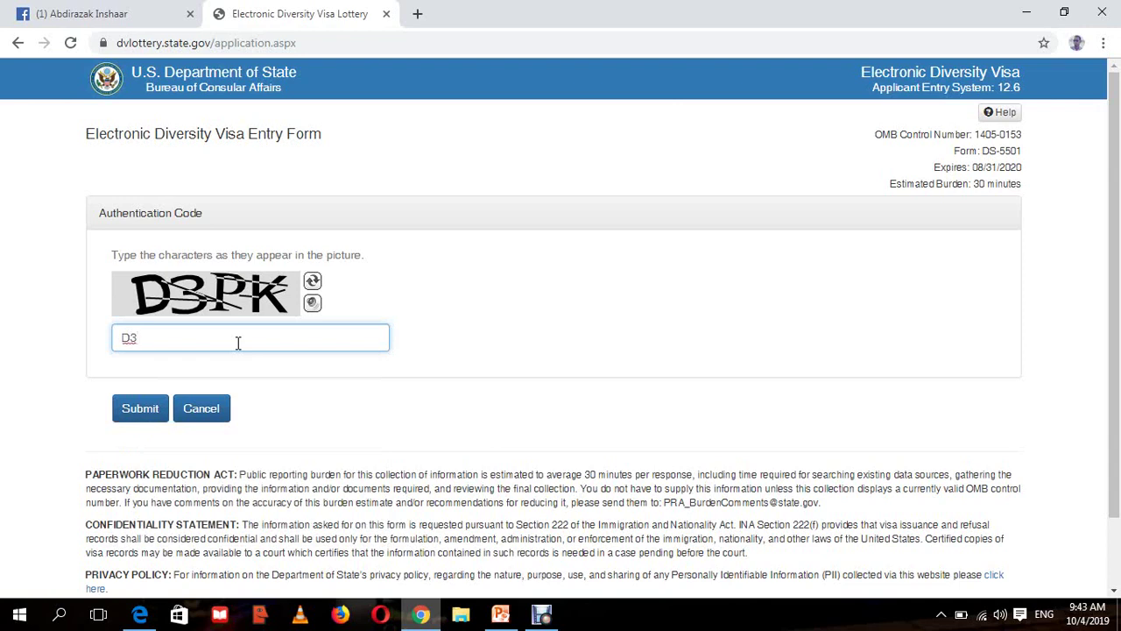
left_click(138, 416)
left_click(137, 415)
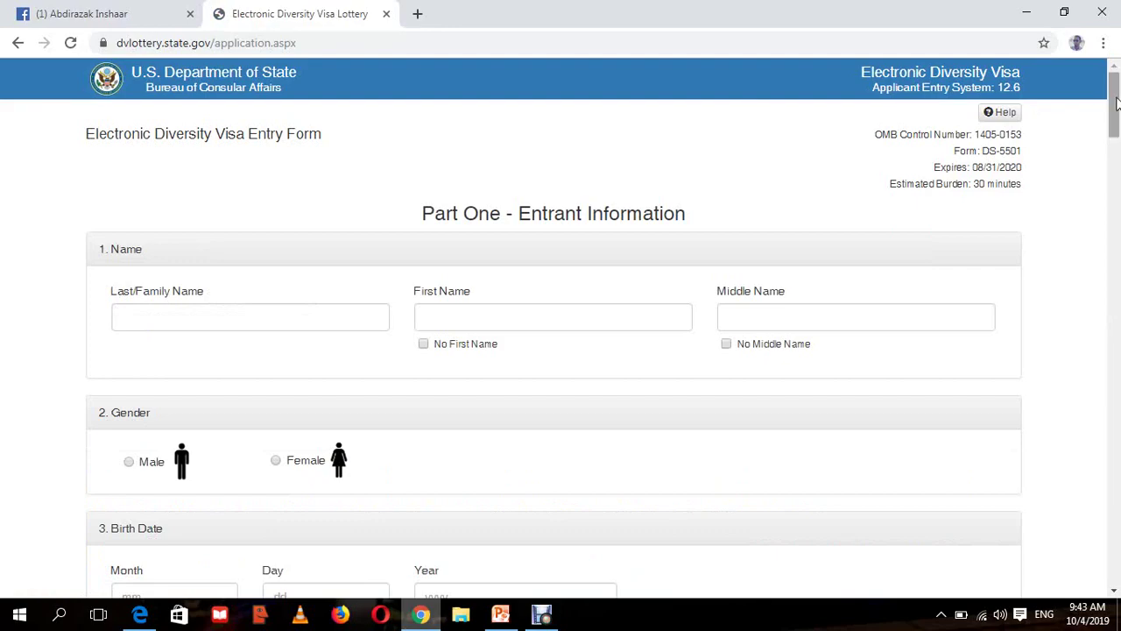
scroll(1119, 178, "down", 3)
left_click_drag(1120, 178, 1120, 74)
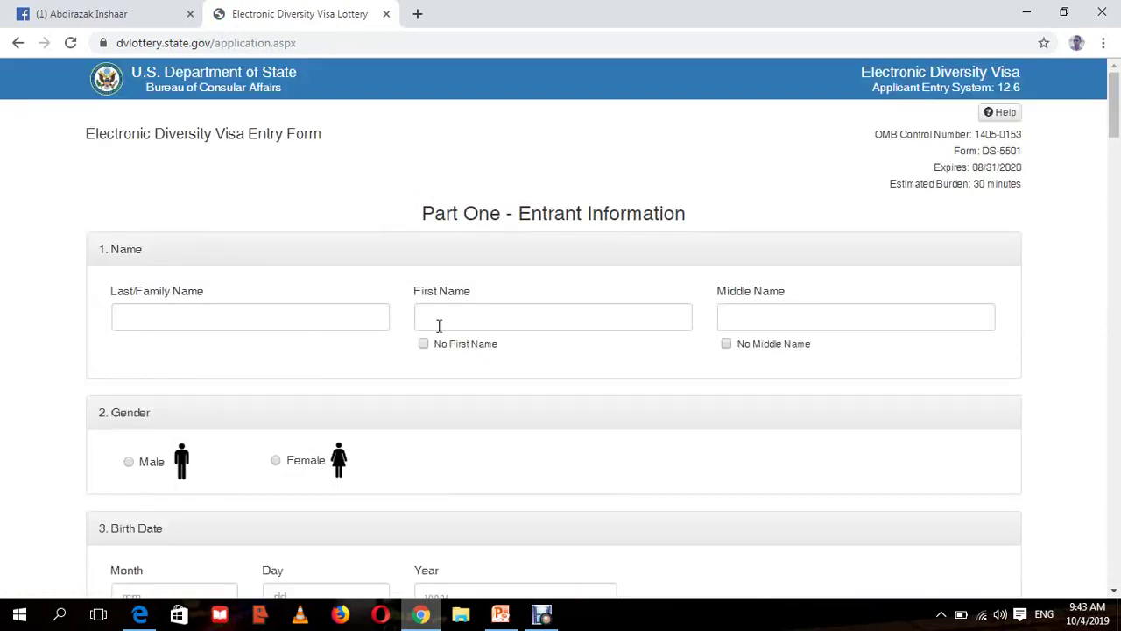
left_click(199, 319)
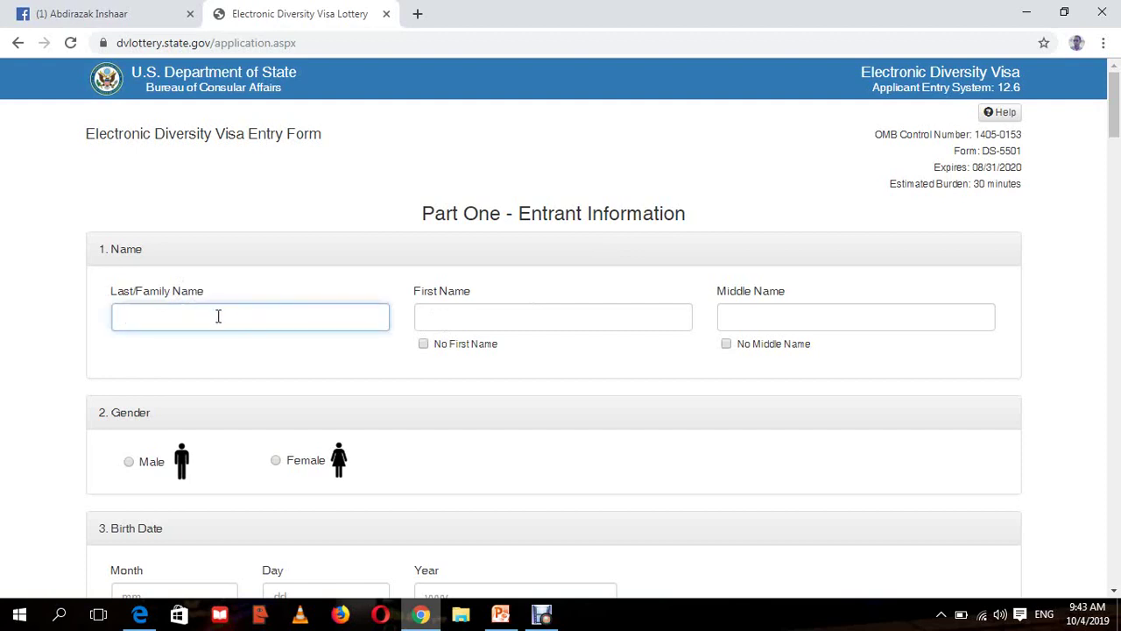
left_click(503, 317)
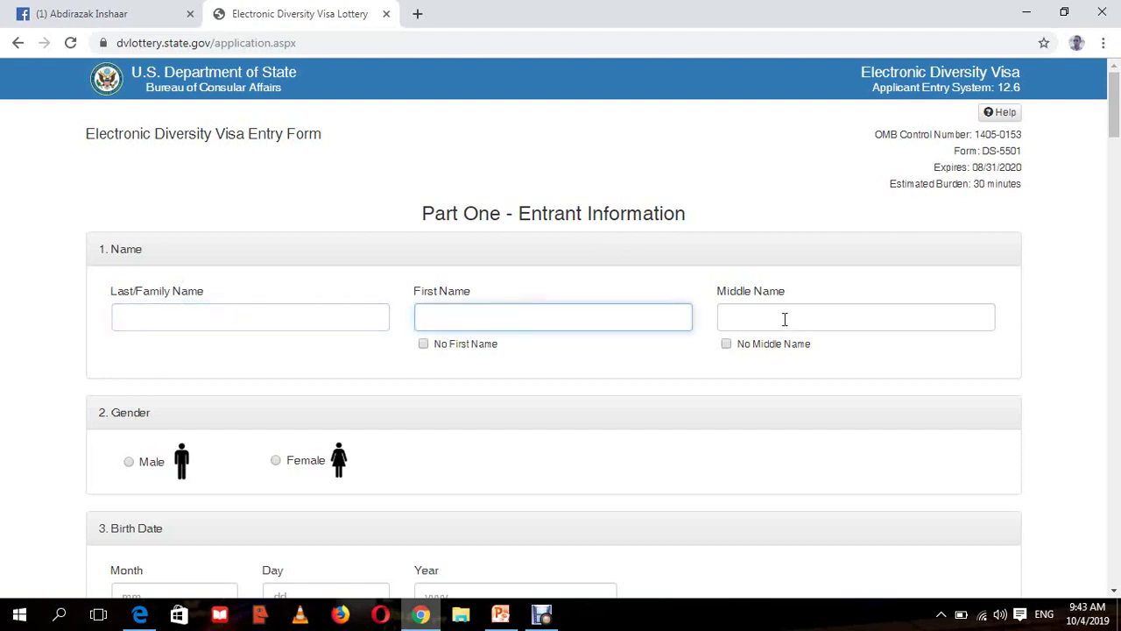
left_click(785, 319)
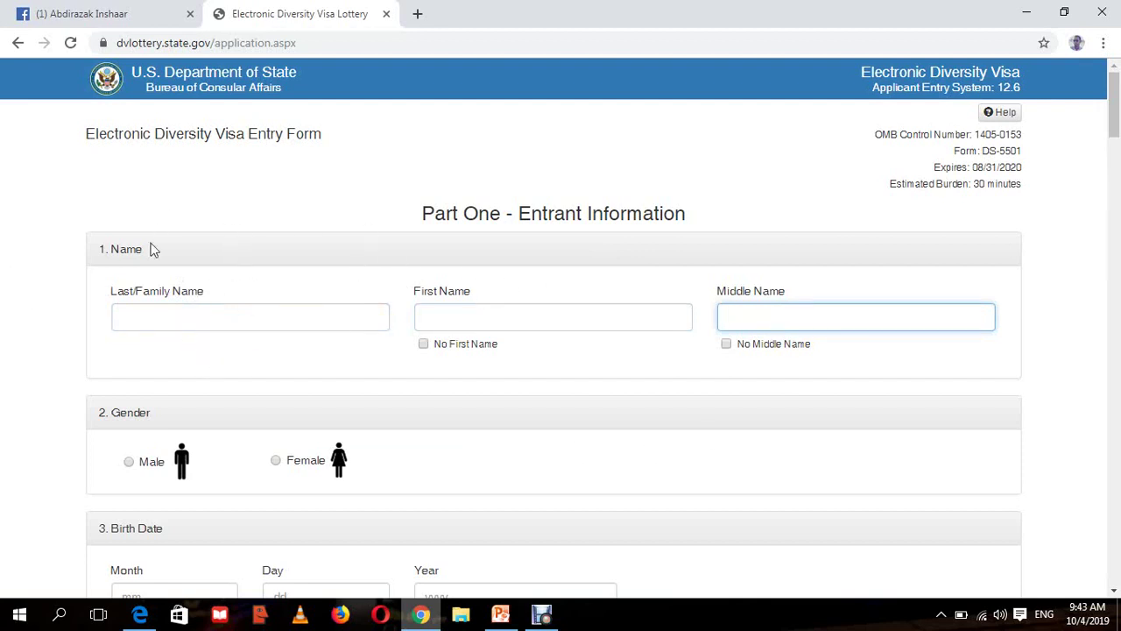
left_click(469, 321)
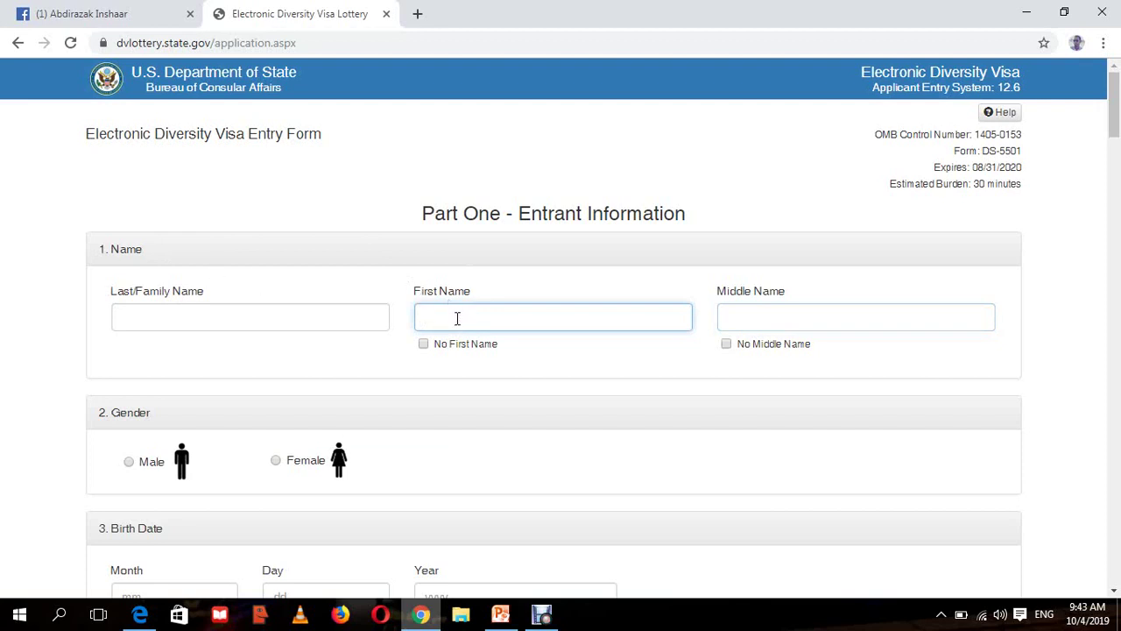
left_click(831, 318)
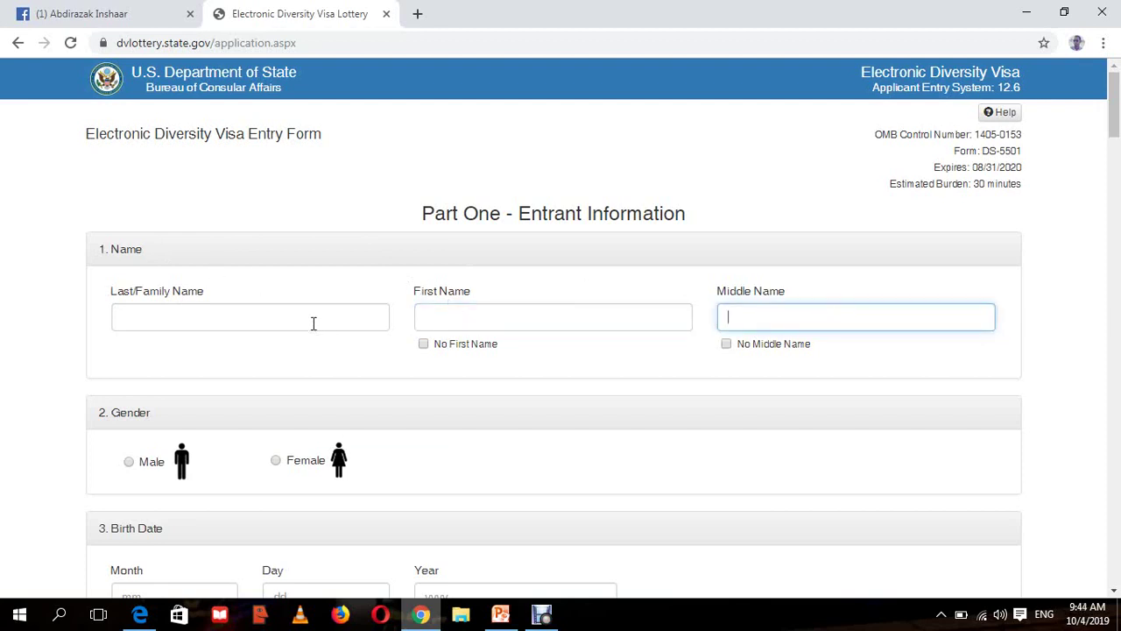
left_click(314, 323)
left_click_drag(143, 291, 100, 295)
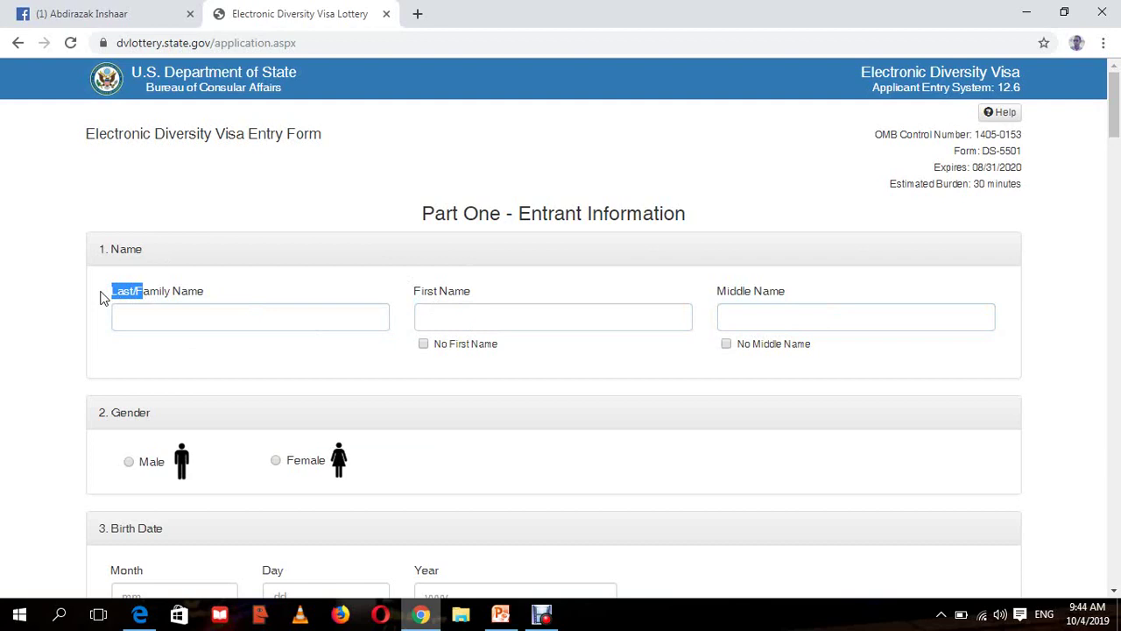
left_click(189, 324)
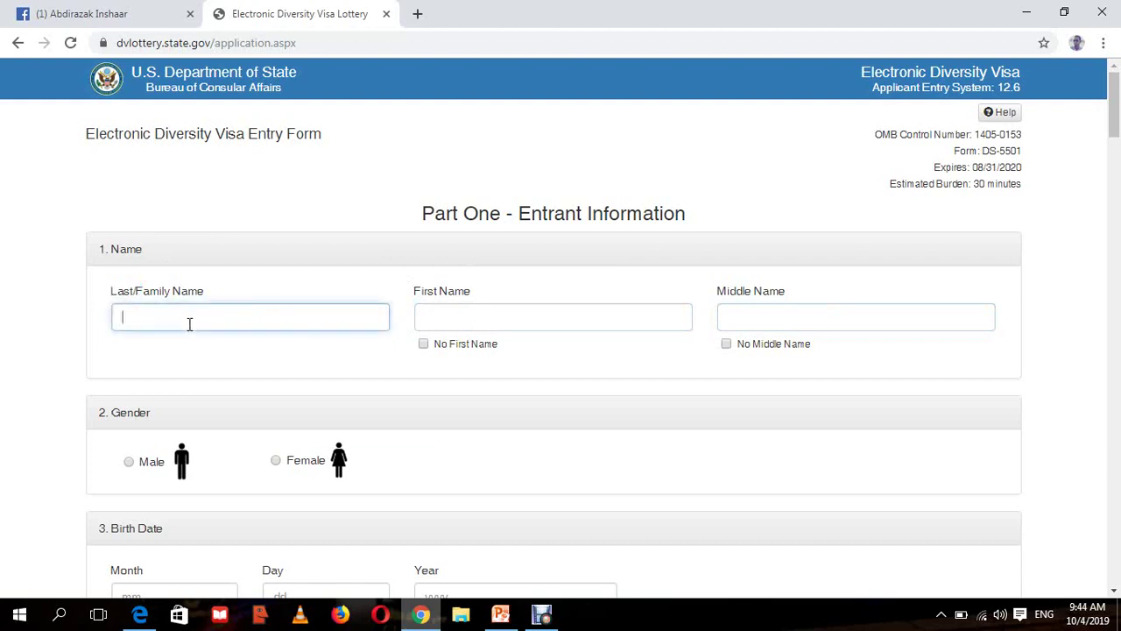
left_click(487, 323)
left_click_drag(471, 294, 408, 294)
left_click_drag(788, 292, 716, 293)
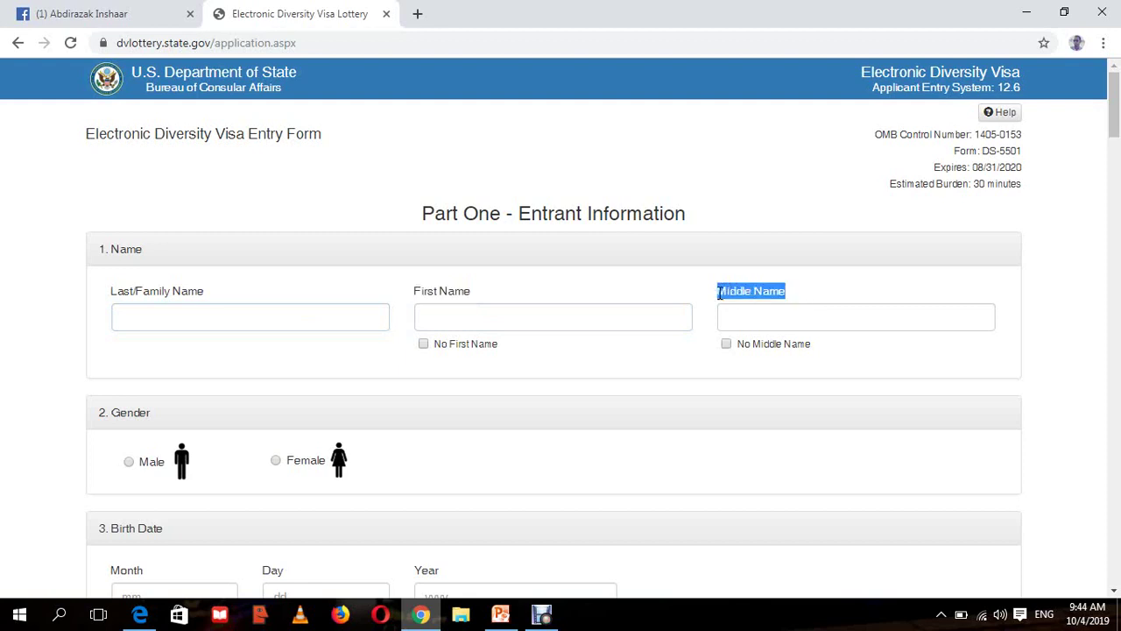
left_click_drag(204, 293, 112, 289)
left_click(599, 305)
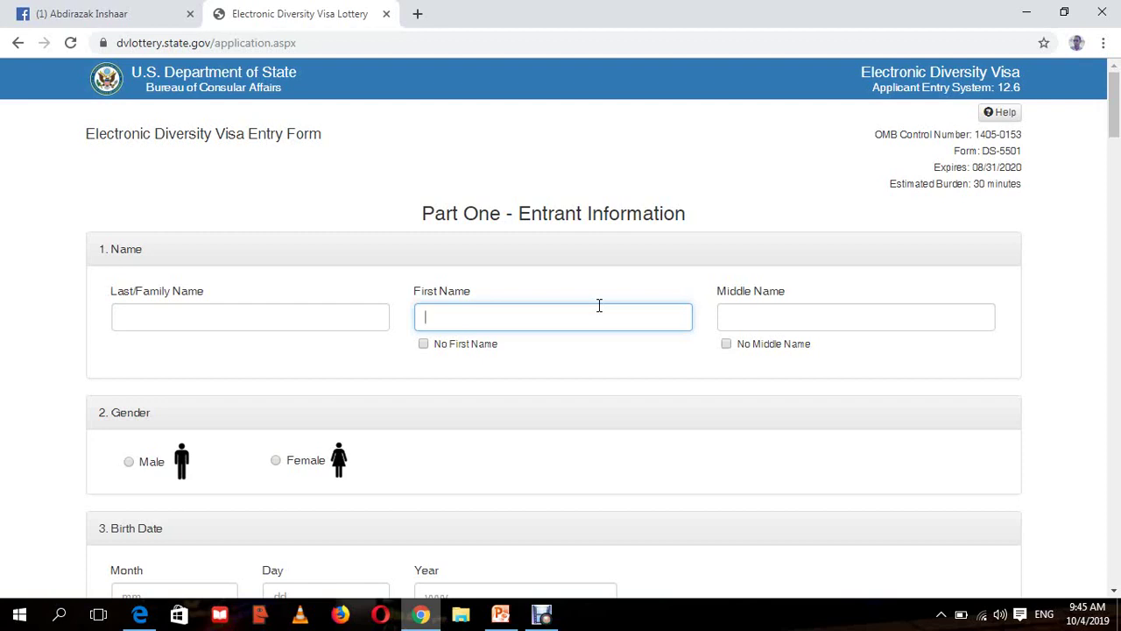
- Fill in the entrant's first name and middle name
left_click(777, 319)
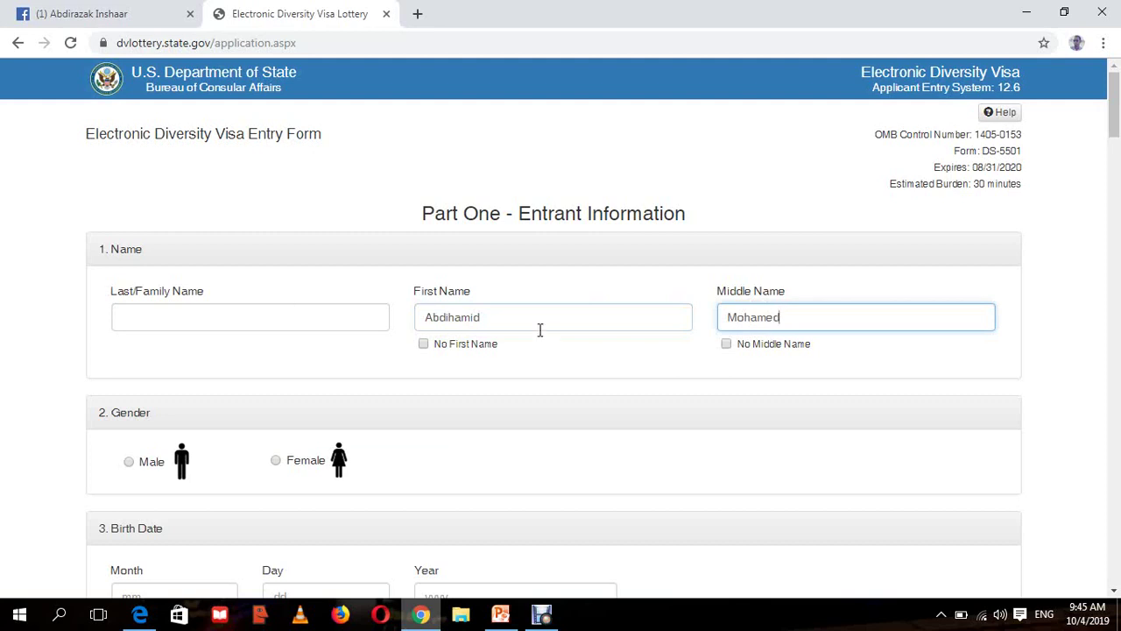
double_click(430, 320)
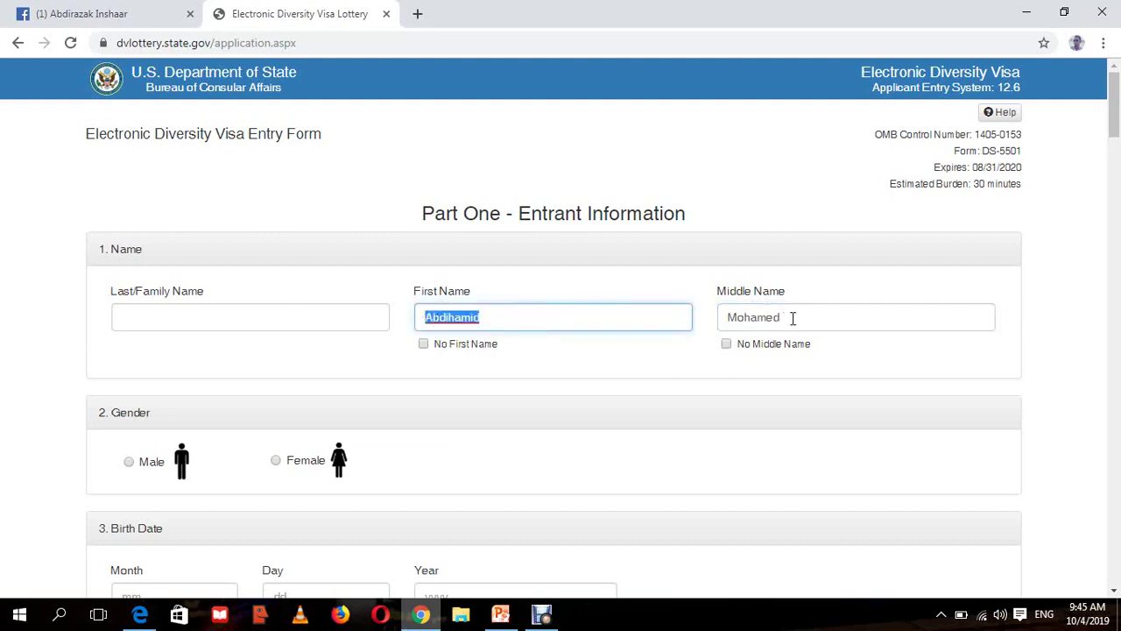
key("Tab")
- Enter the entrant's last/family name and capitalize its first letter
left_click(248, 317)
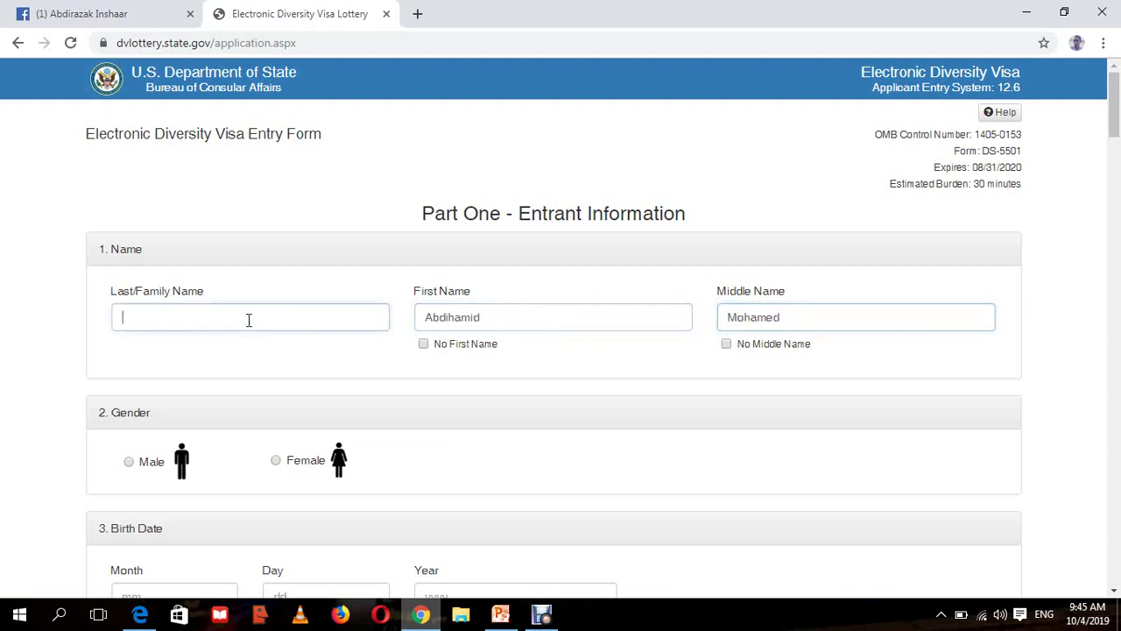
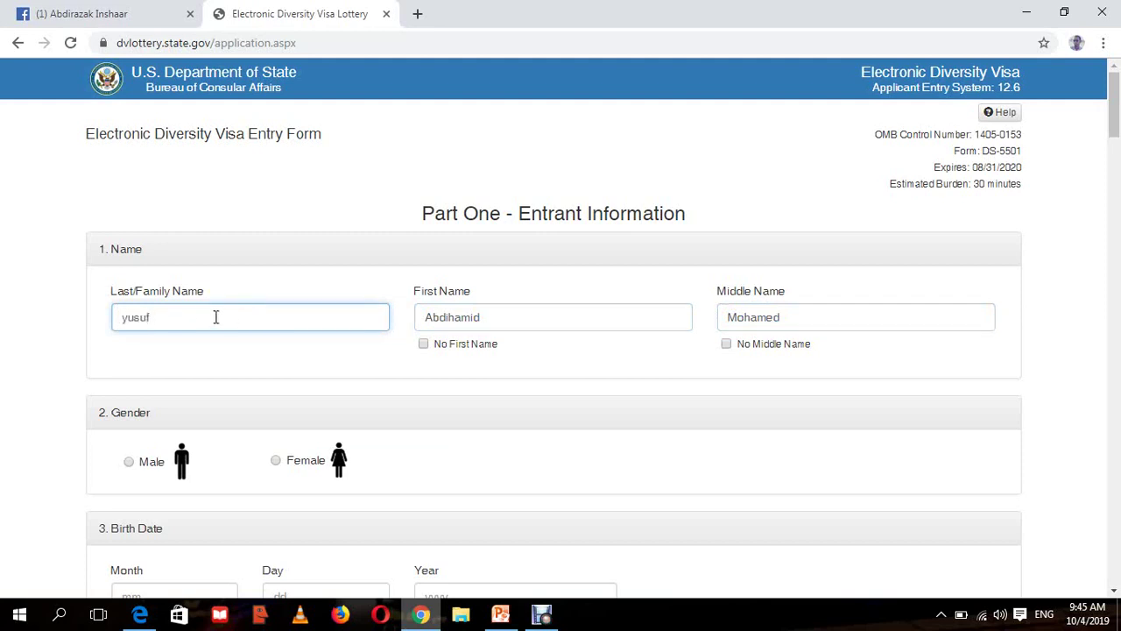
left_click(128, 319)
key("BackSpace")
type("Y")
key("ctrl+a")
left_click(818, 316)
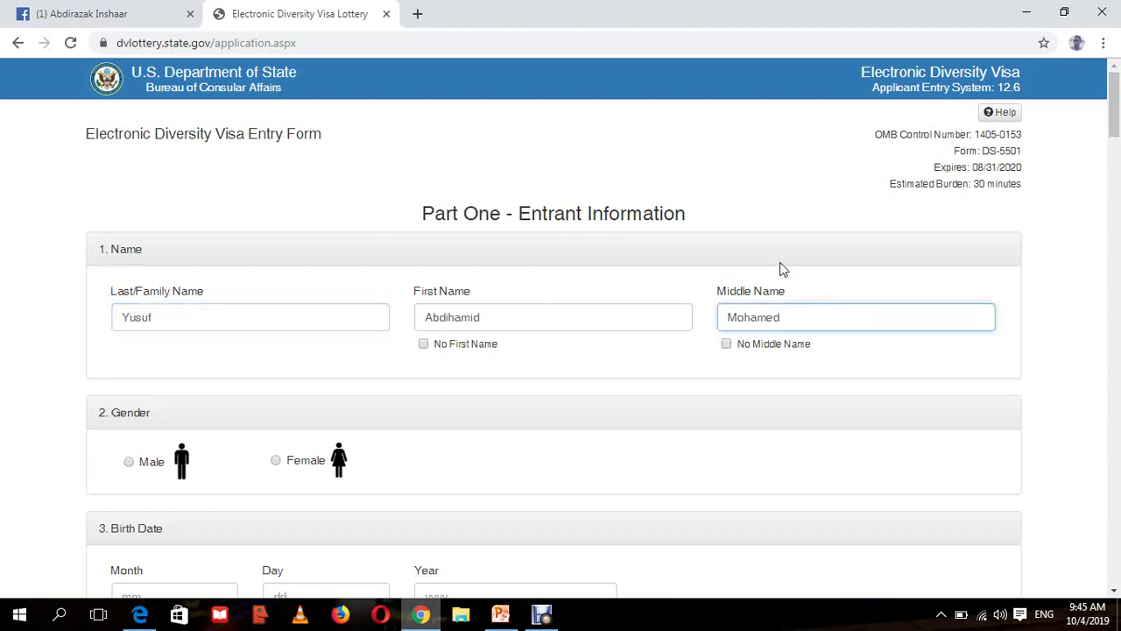
left_click(782, 269)
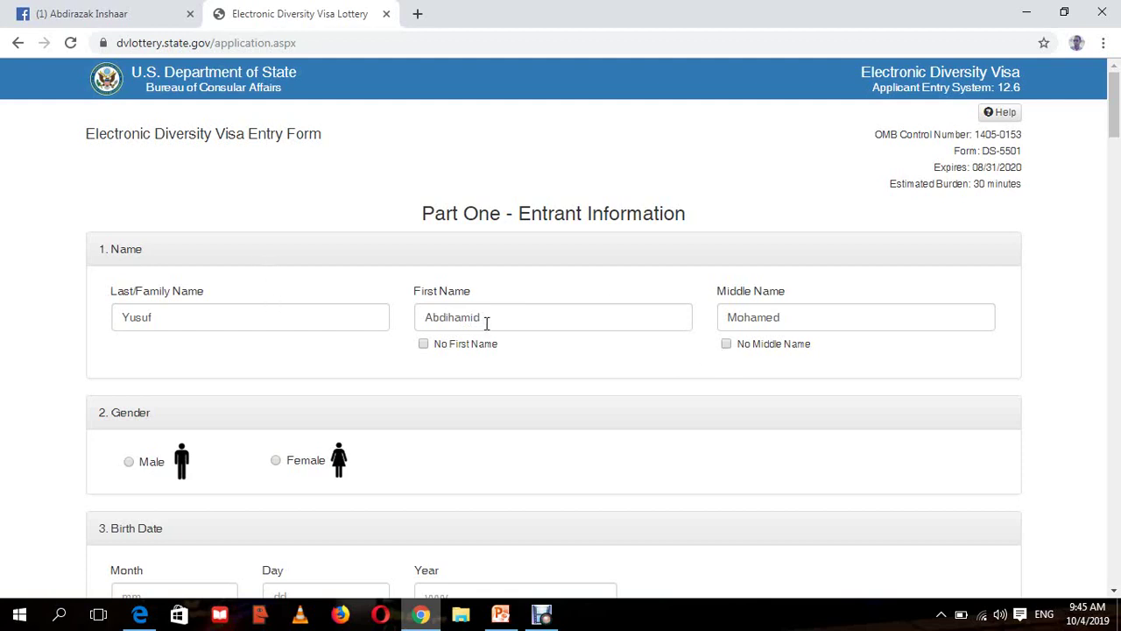
left_click_drag(484, 321, 422, 312)
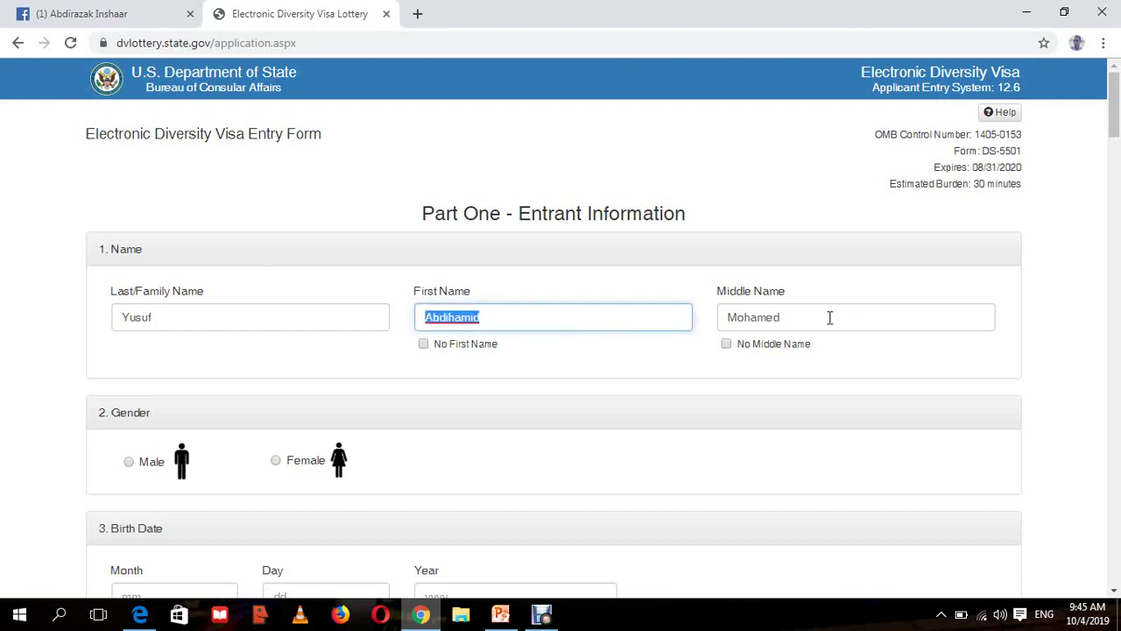
left_click_drag(784, 319, 727, 314)
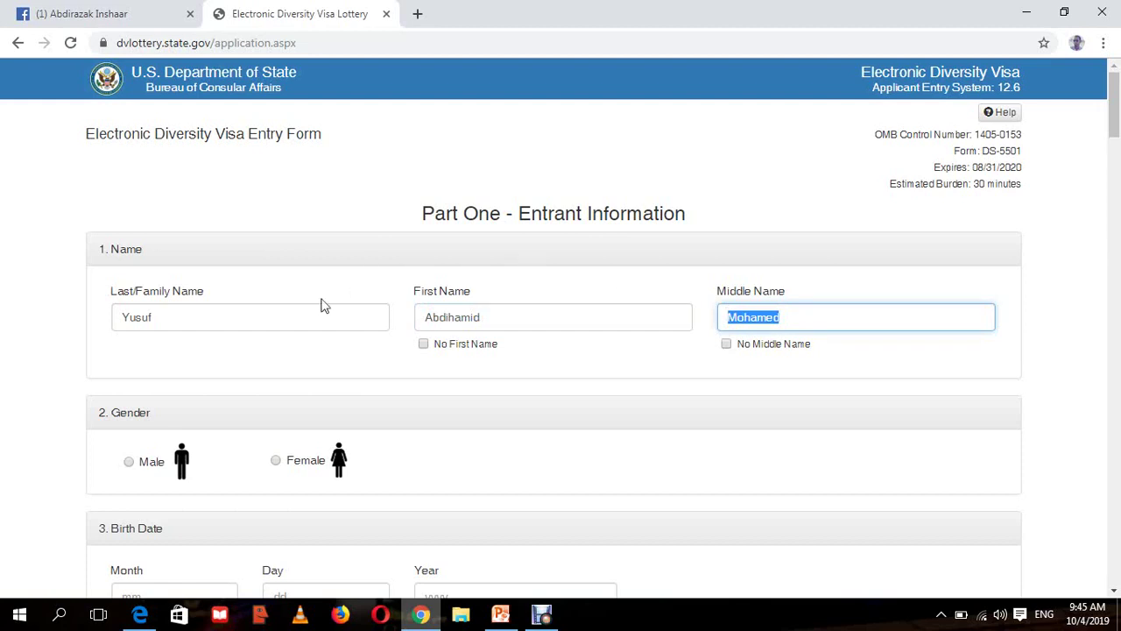
left_click_drag(218, 323, 122, 318)
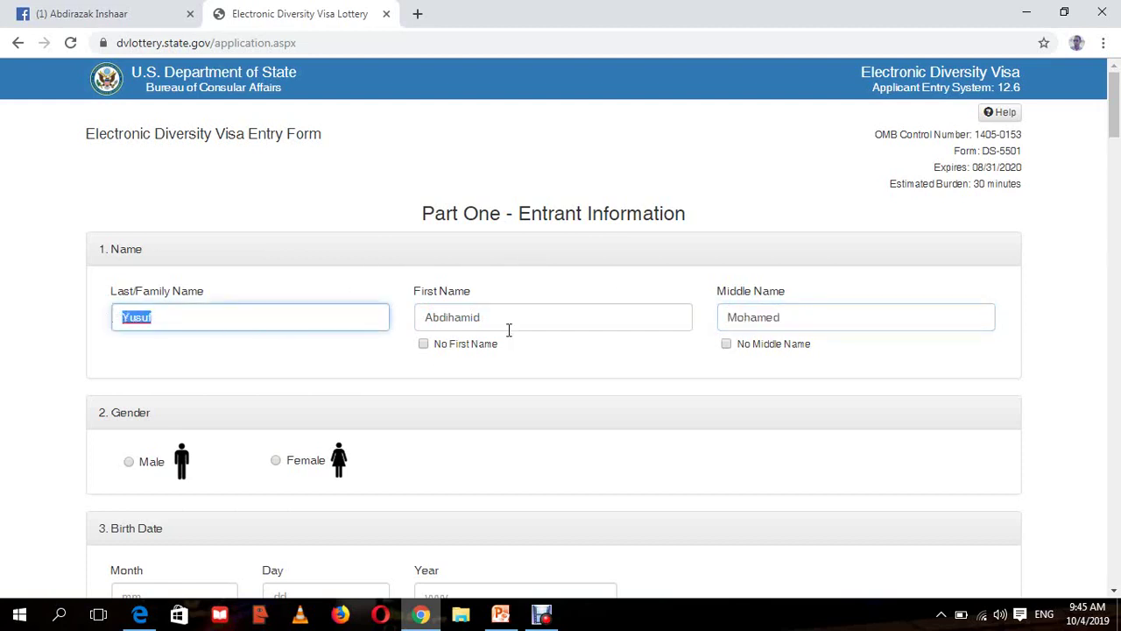
left_click_drag(496, 318, 422, 317)
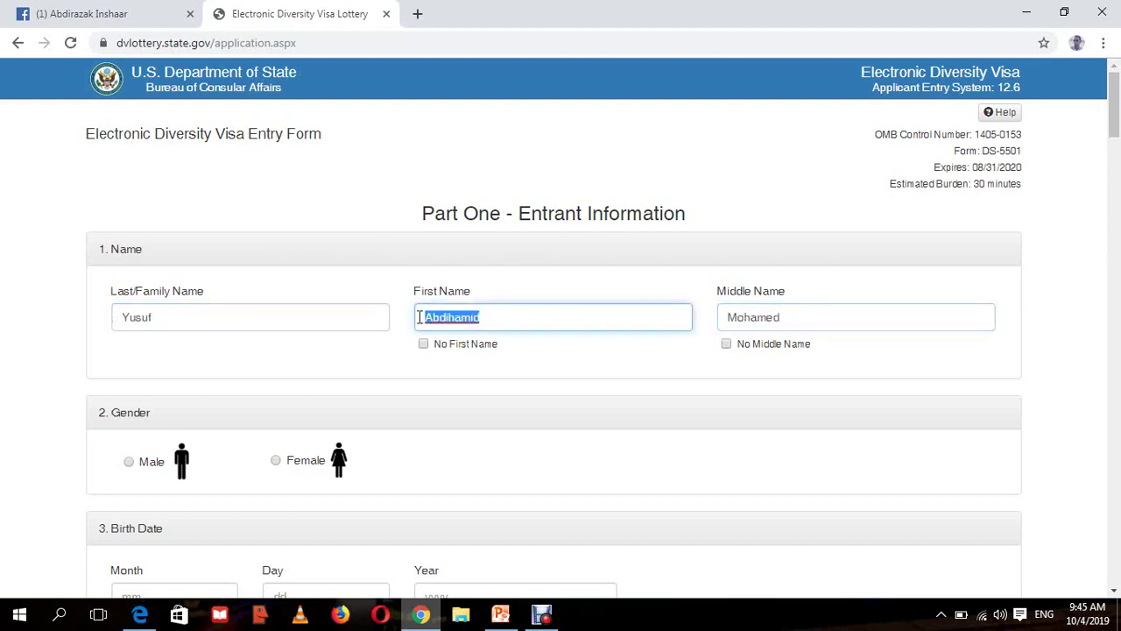
left_click(603, 292)
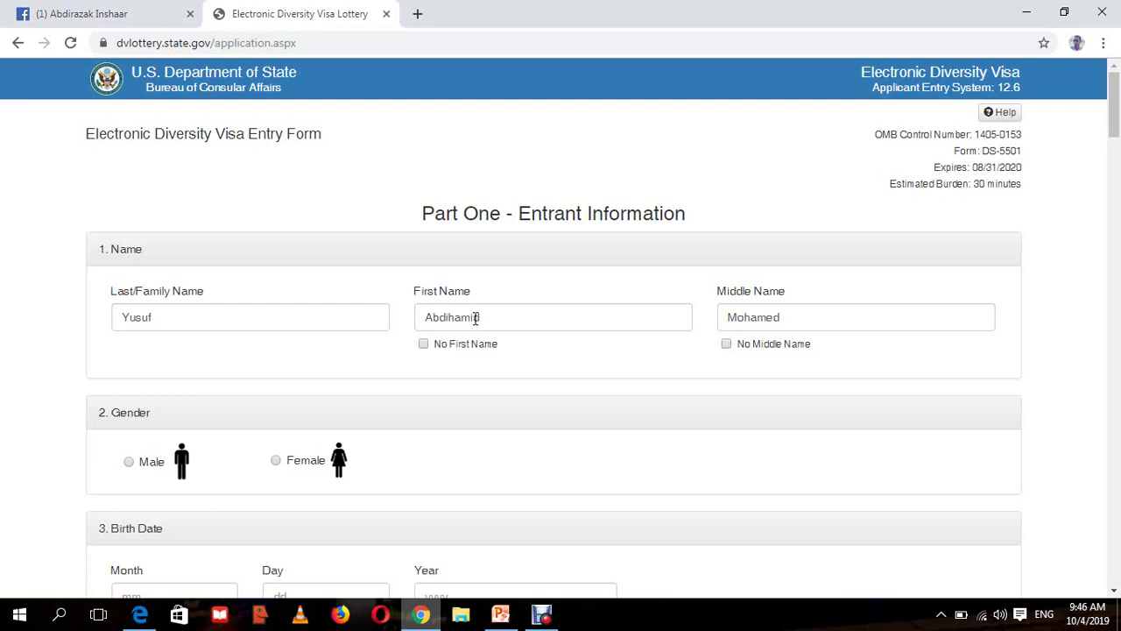
left_click_drag(491, 318, 419, 318)
left_click_drag(827, 310, 672, 316)
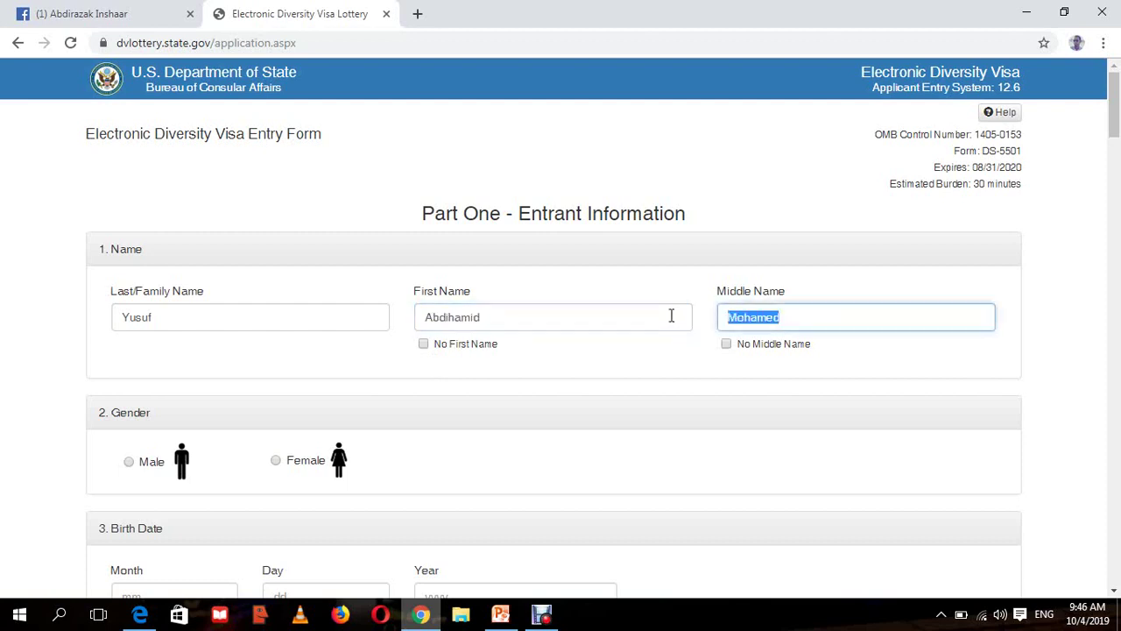
left_click_drag(281, 312, 121, 315)
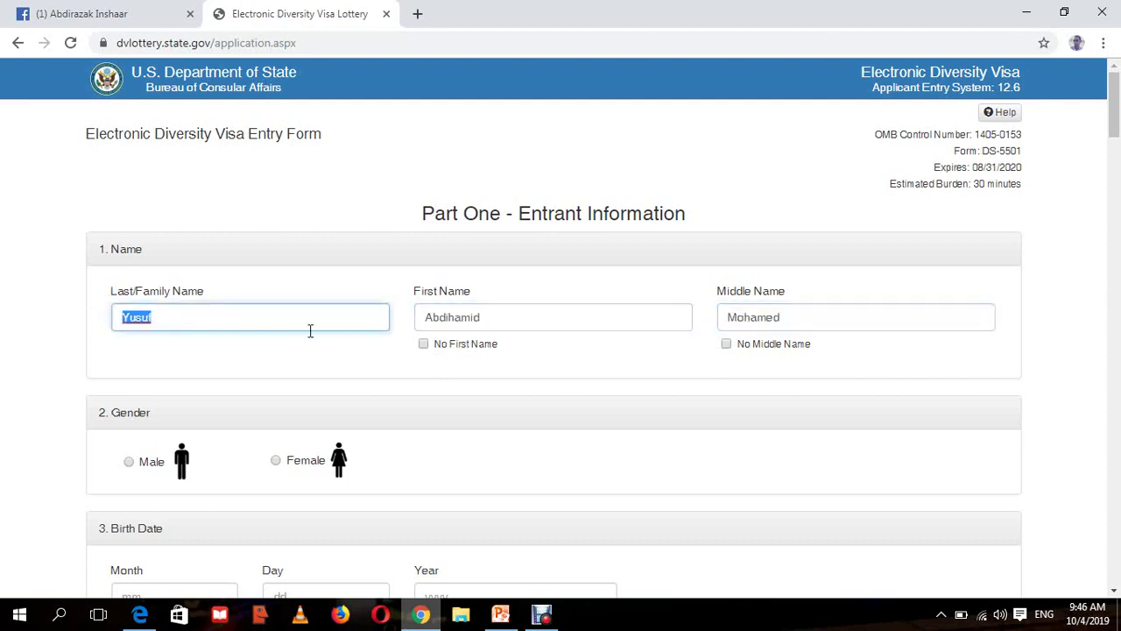
left_click_drag(546, 322, 415, 323)
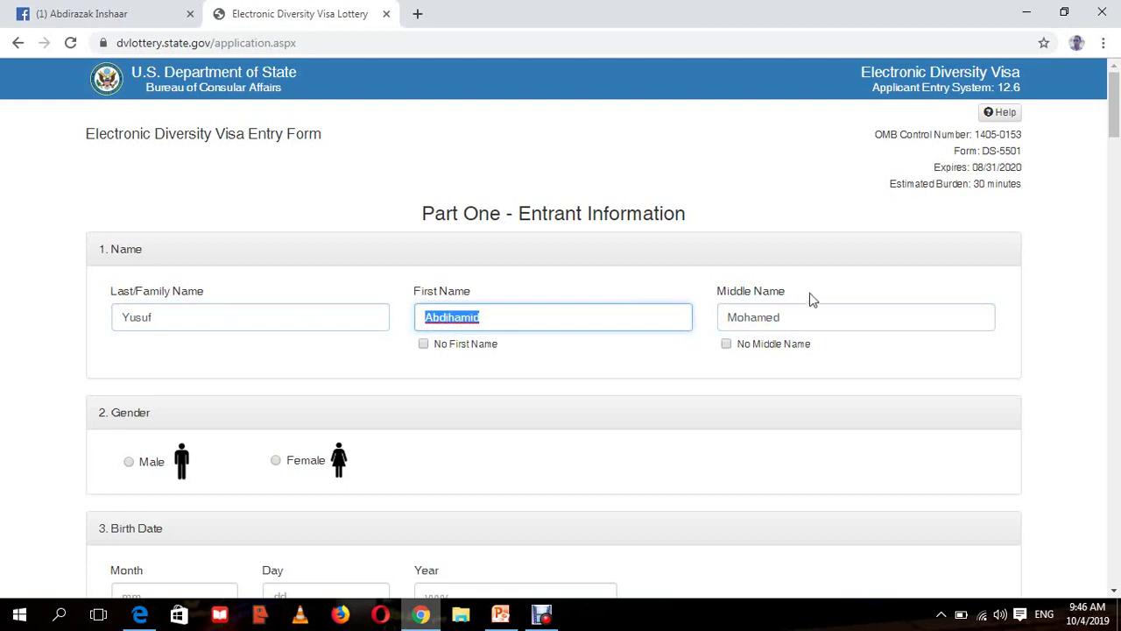
left_click_drag(801, 315, 718, 335)
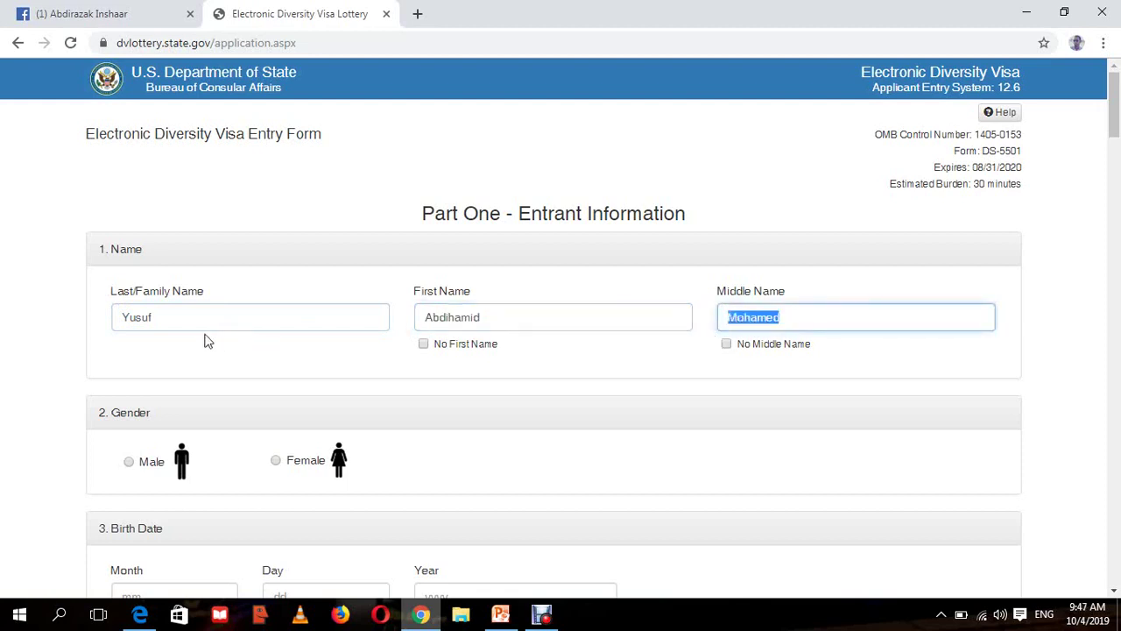
left_click_drag(152, 320, 120, 319)
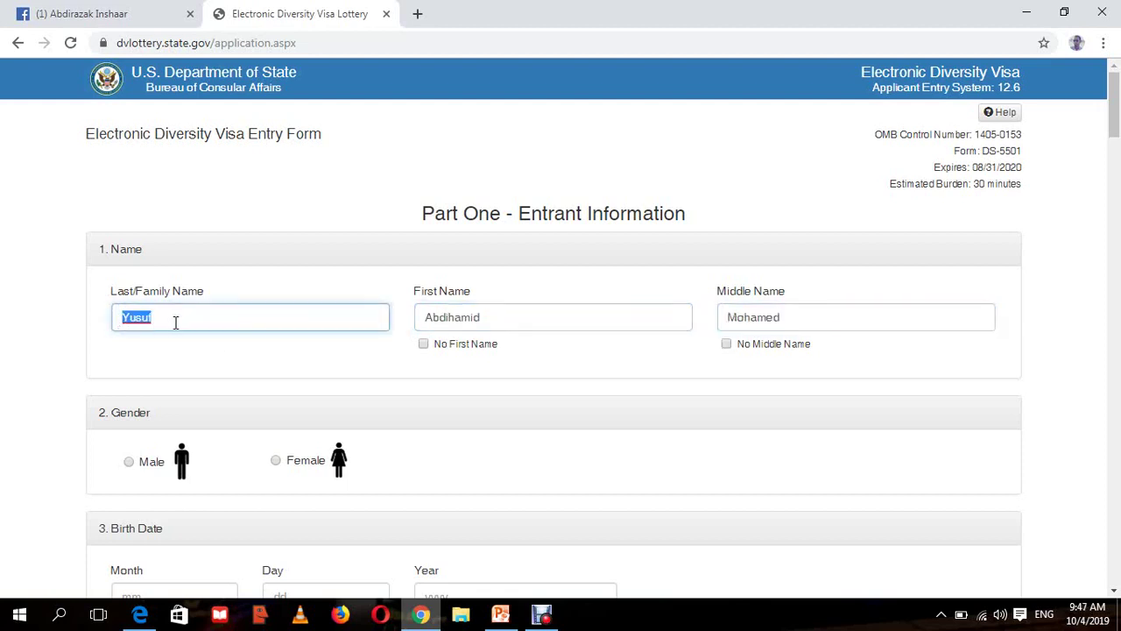
left_click(512, 321)
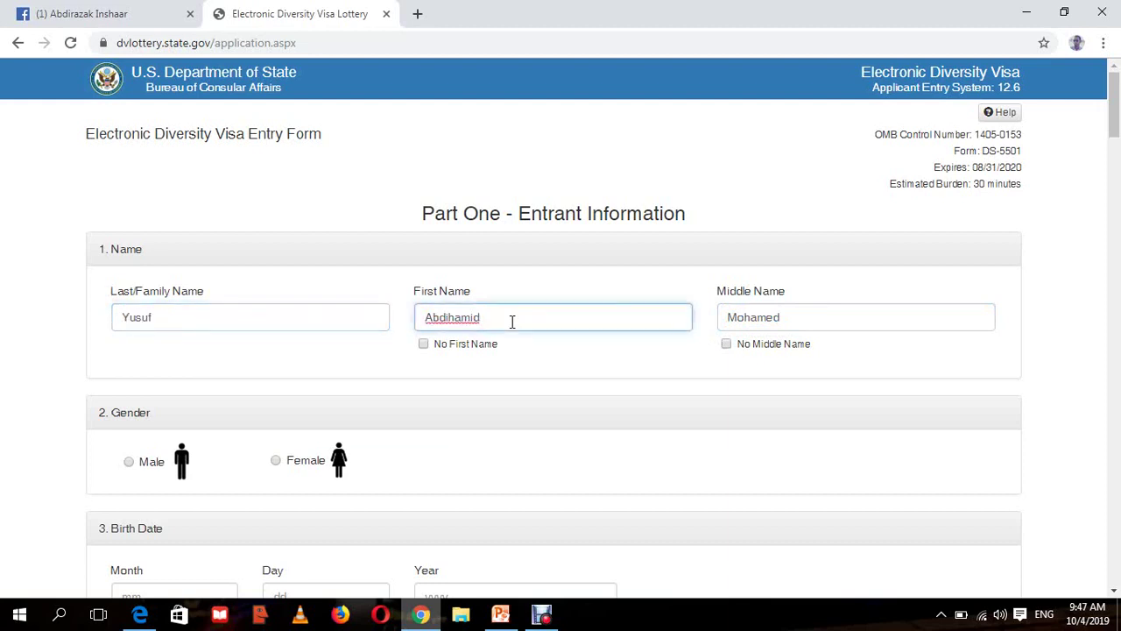
left_click(761, 317)
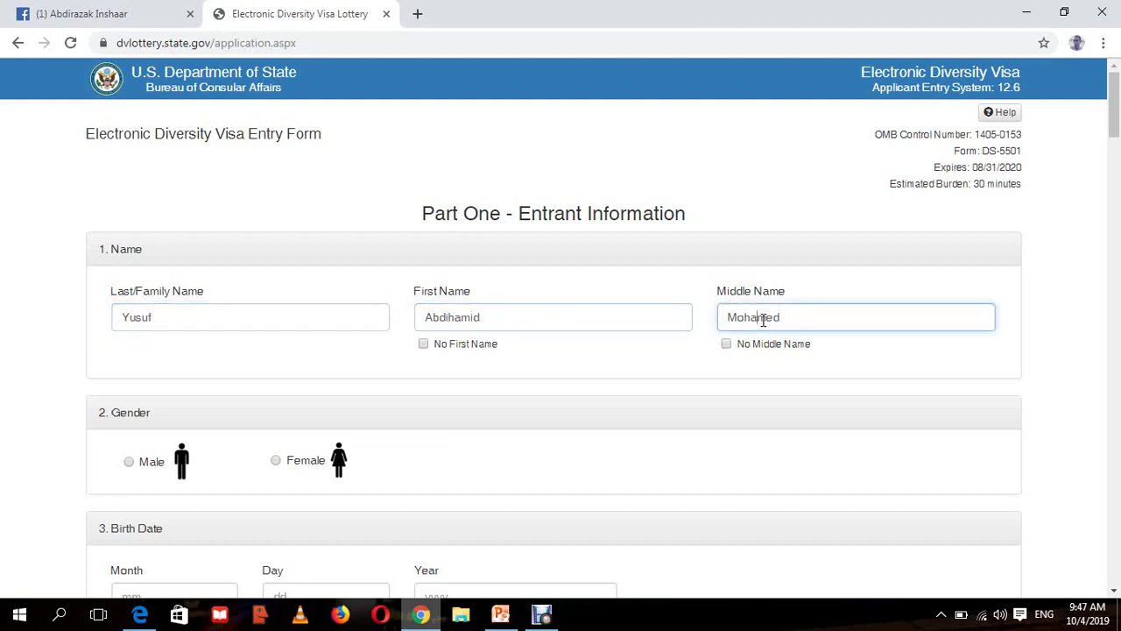
double_click(219, 319)
left_click_drag(137, 290, 112, 291)
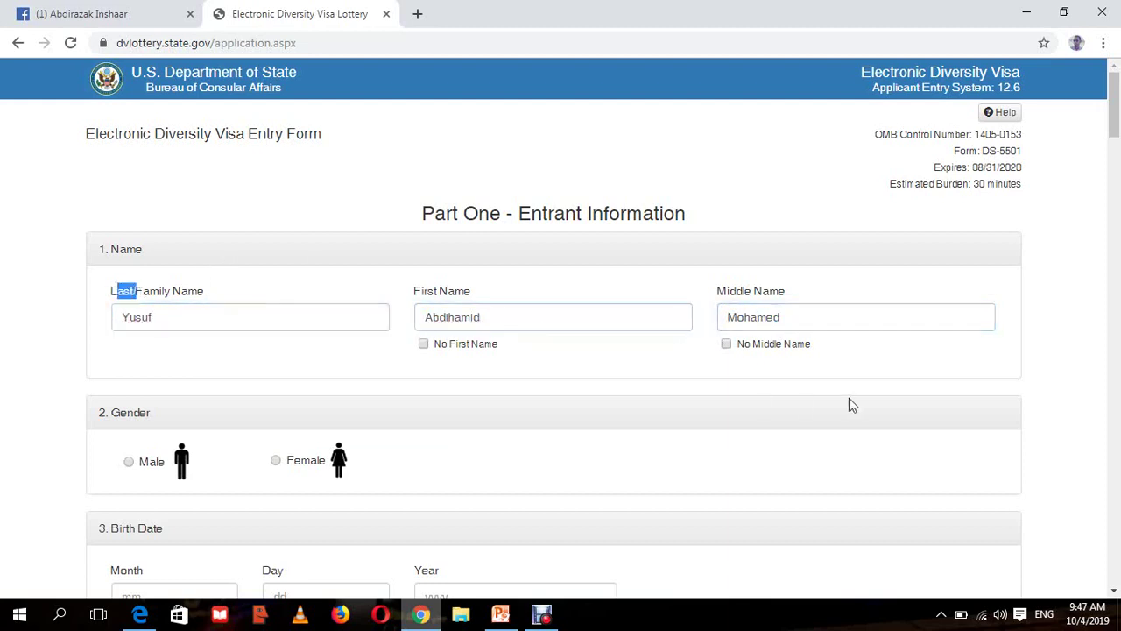
left_click(1113, 396)
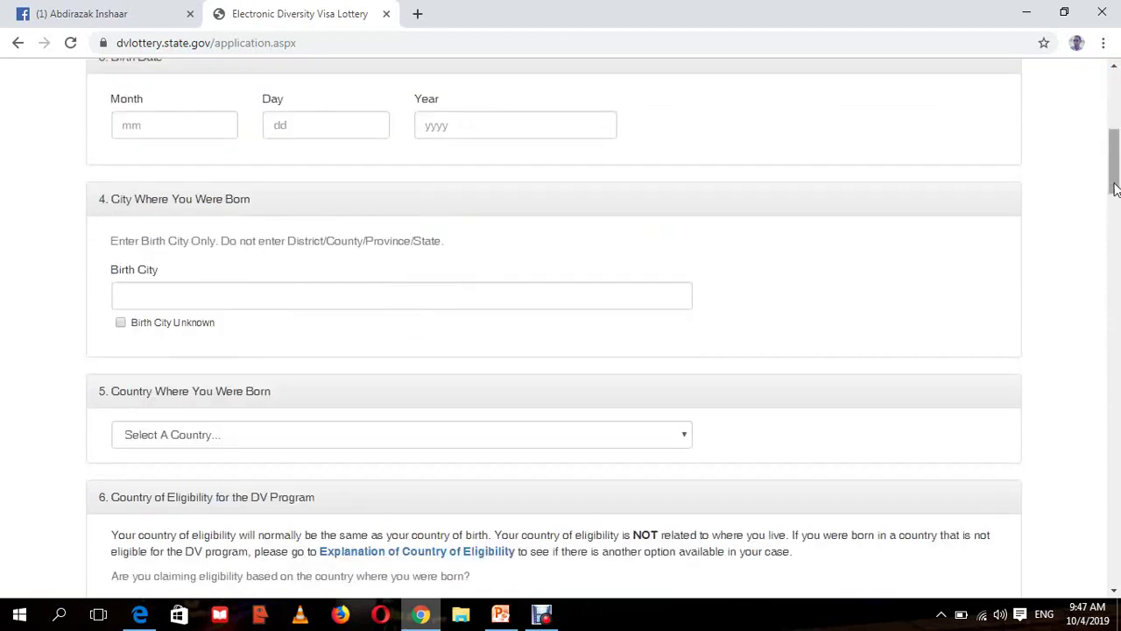
left_click_drag(1115, 188, 1115, 140)
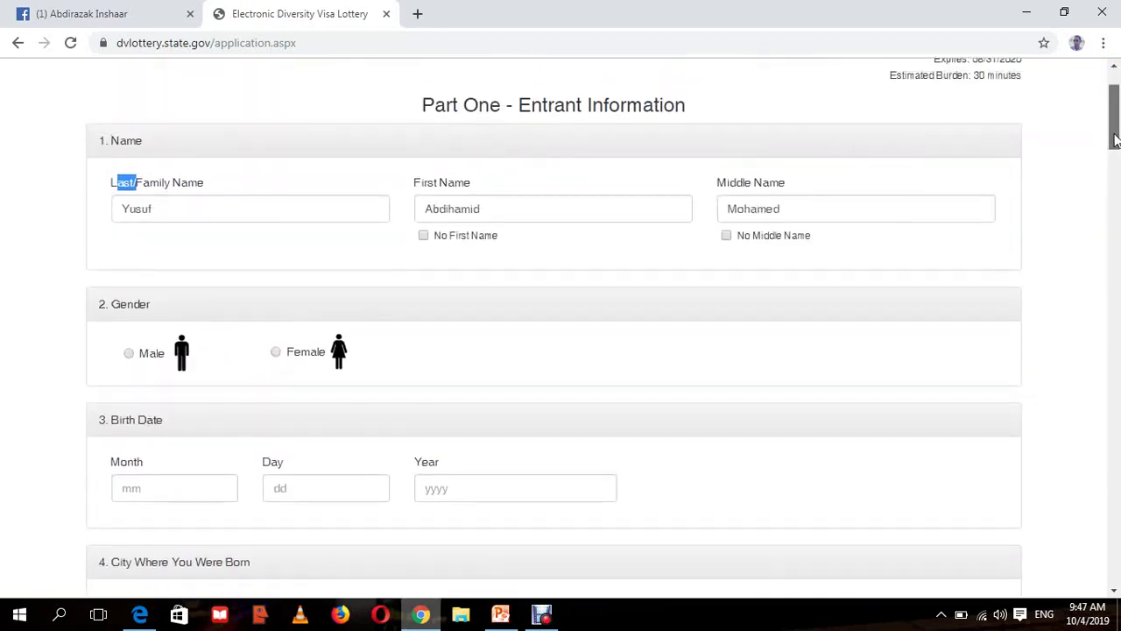
- Mark the entrant as male and enter birth date 1 / 5 / 1999
left_click(130, 355)
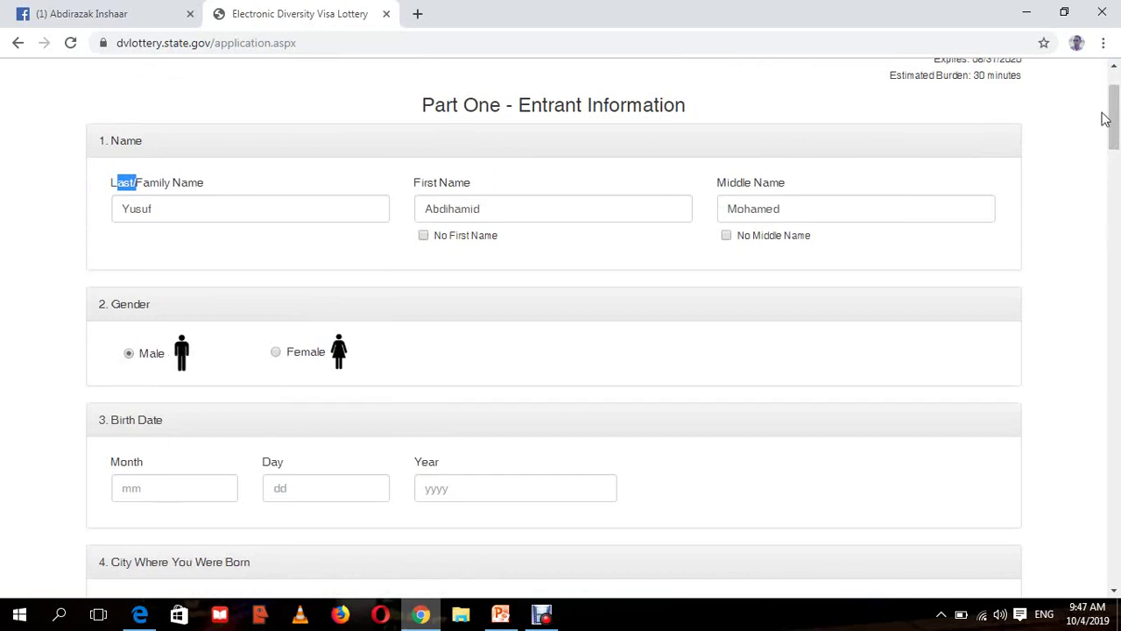
left_click_drag(1112, 118, 1113, 138)
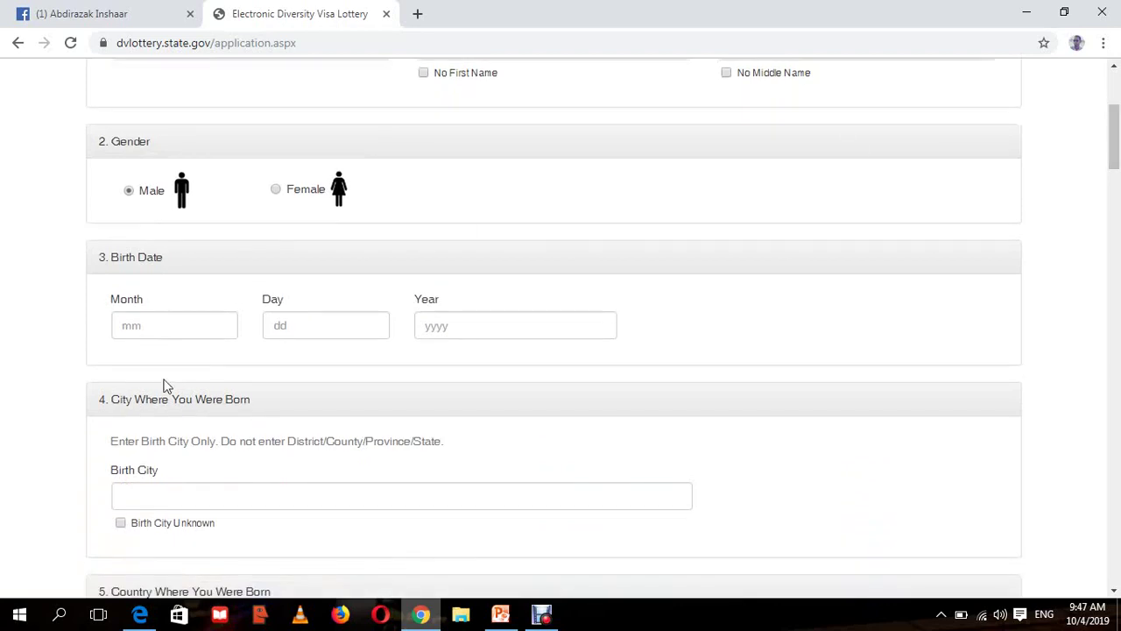
left_click(154, 326)
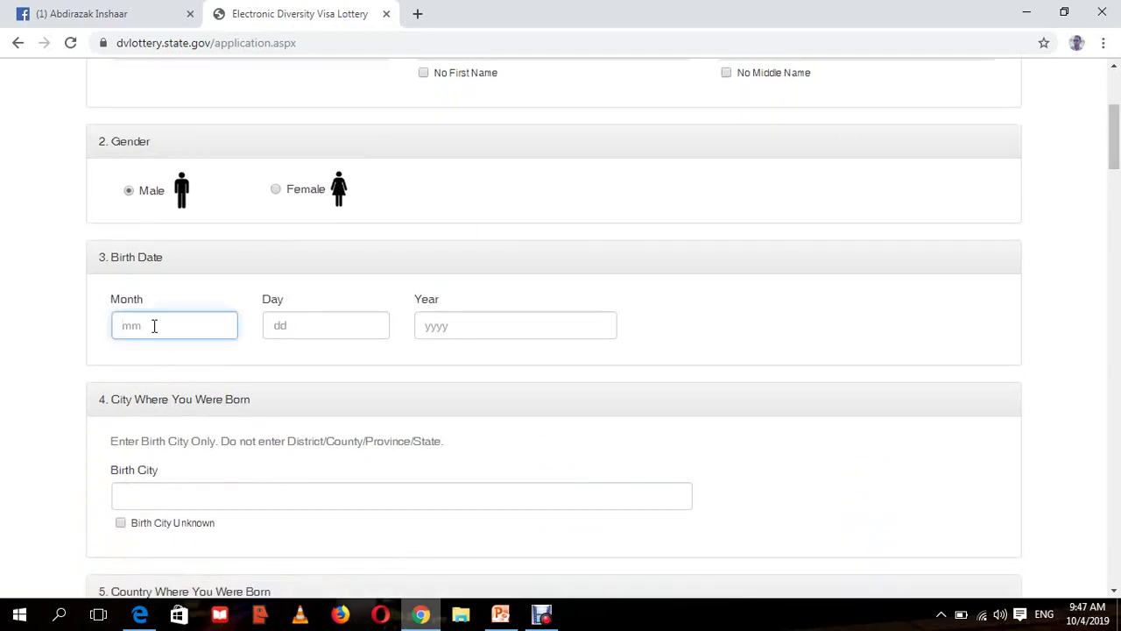
type("1")
left_click(303, 339)
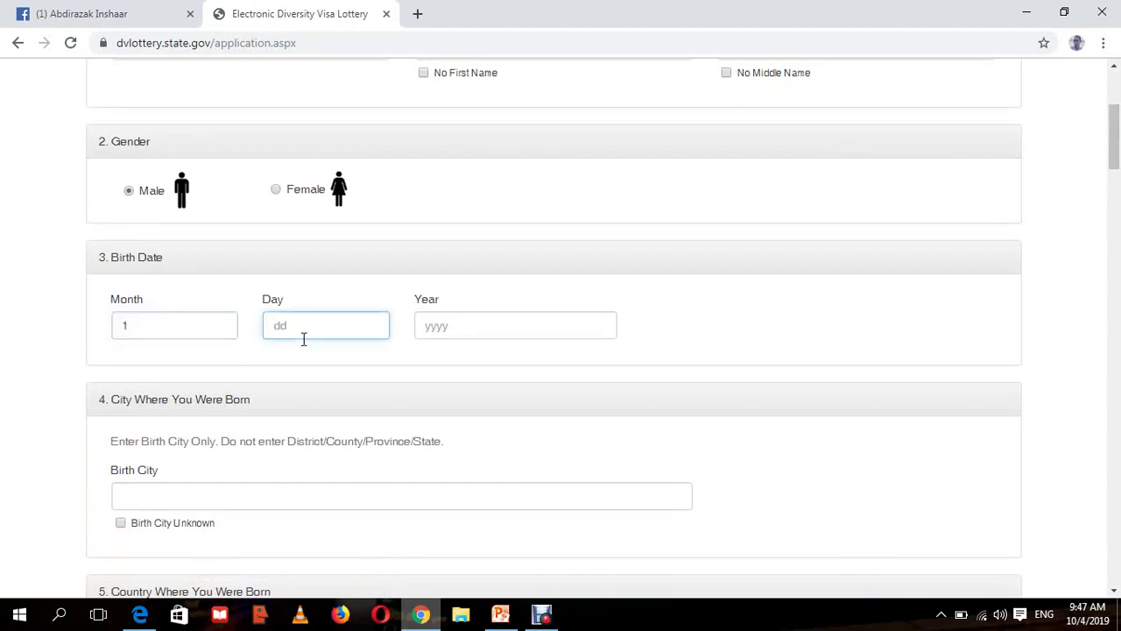
type("5")
left_click(476, 326)
type("1999")
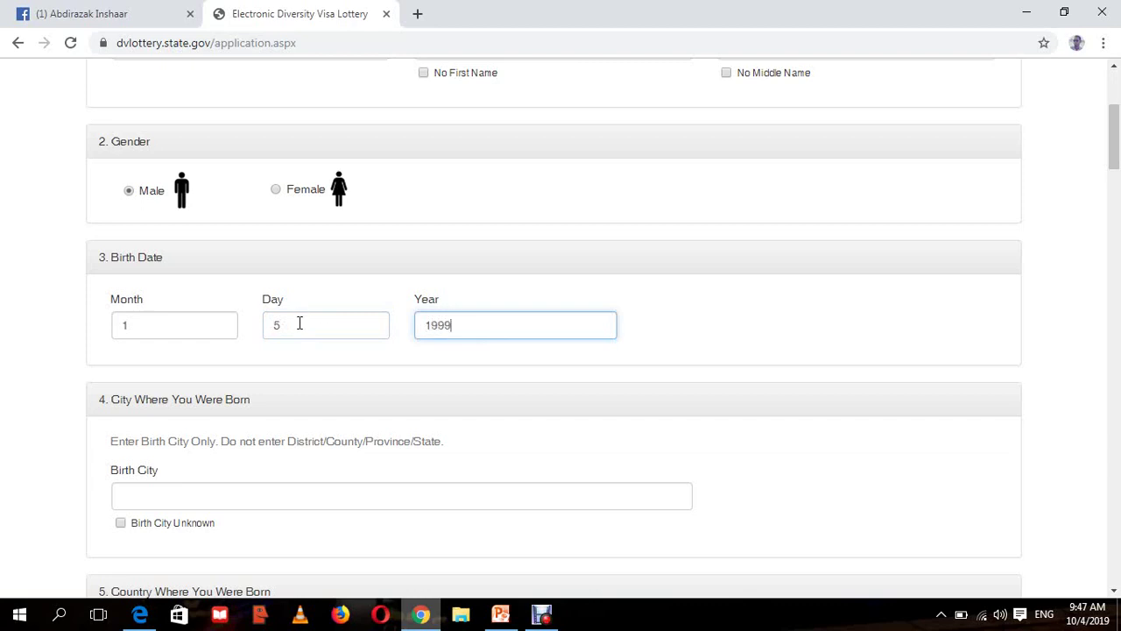
left_click_drag(301, 323, 2, 429)
key("BackSpace")
key("BackSpace")
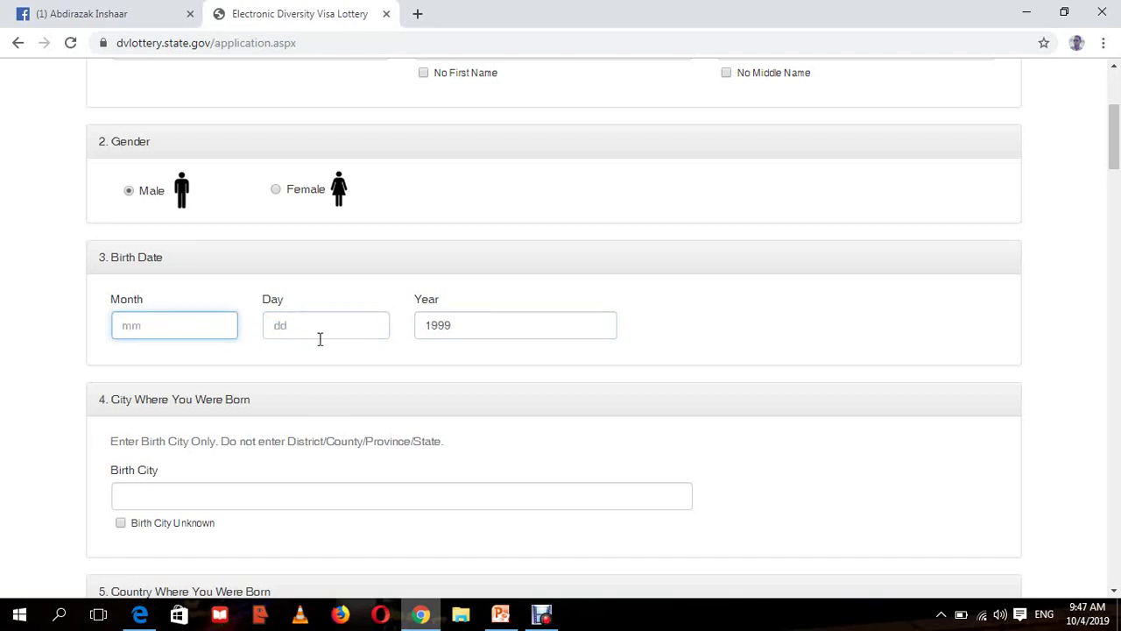
left_click_drag(453, 323, 418, 318)
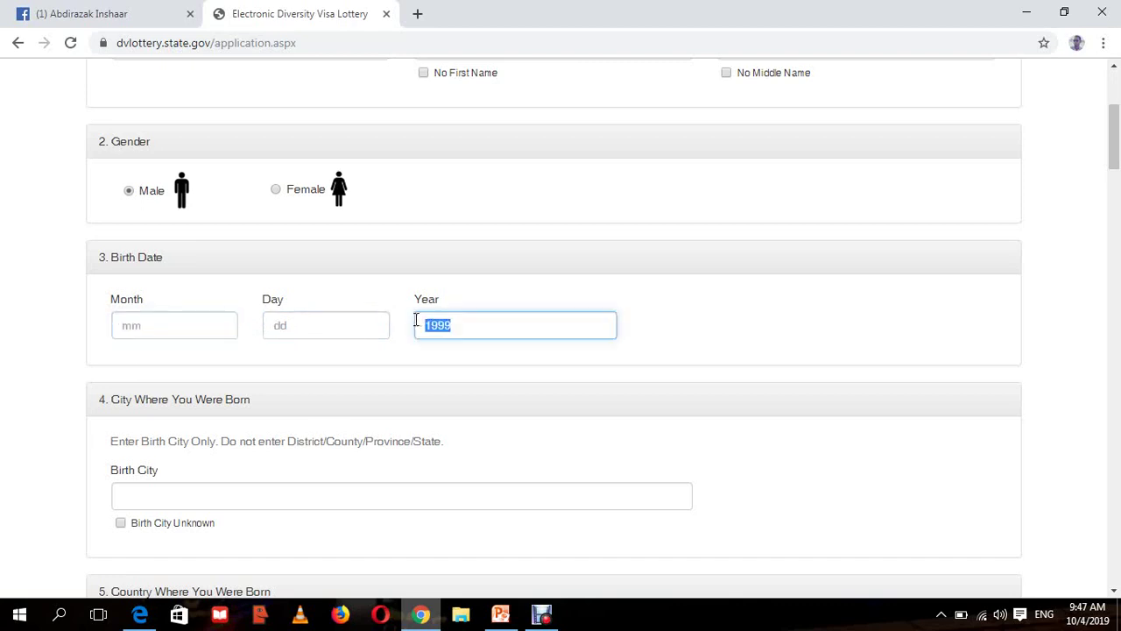
key("BackSpace")
left_click(171, 332)
type("01")
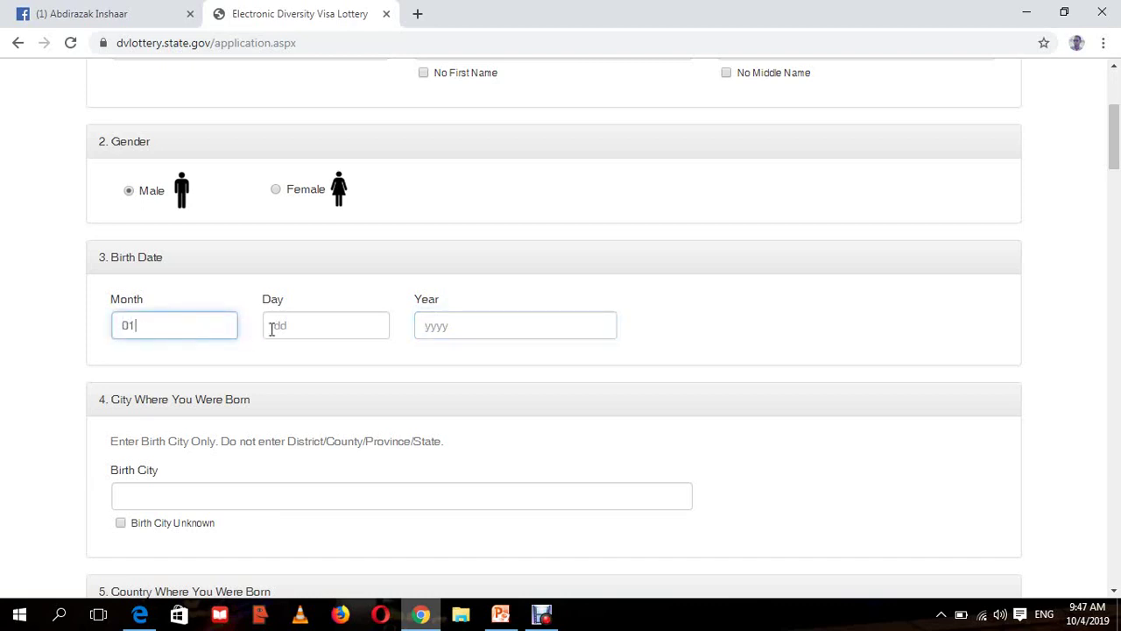
left_click(271, 327)
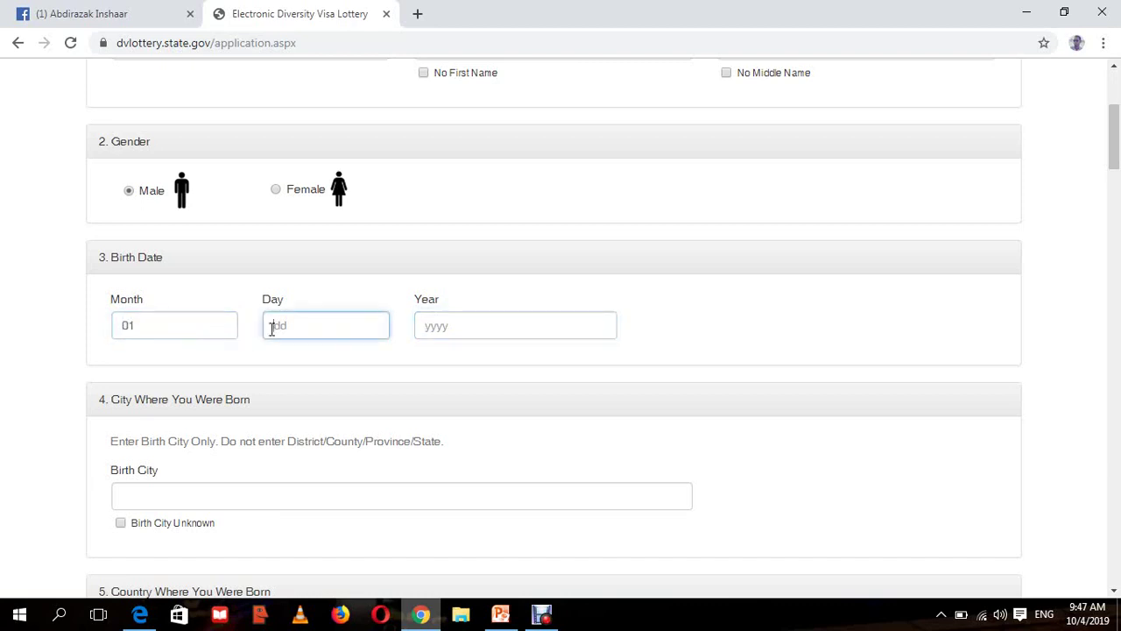
type("05")
left_click(570, 337)
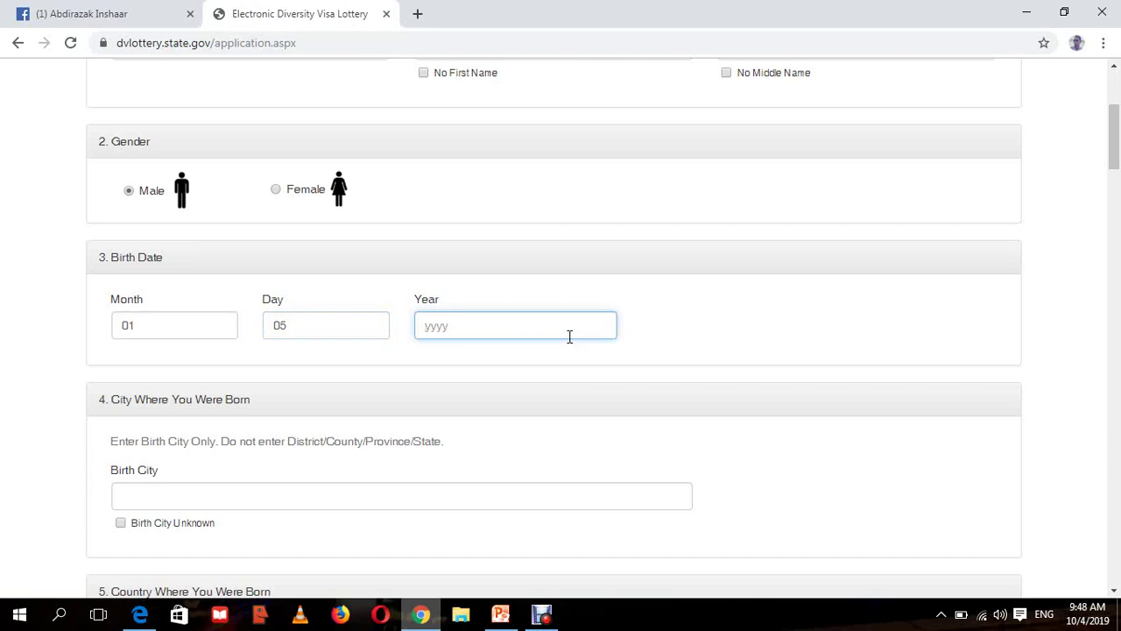
type("1999")
left_click(832, 296)
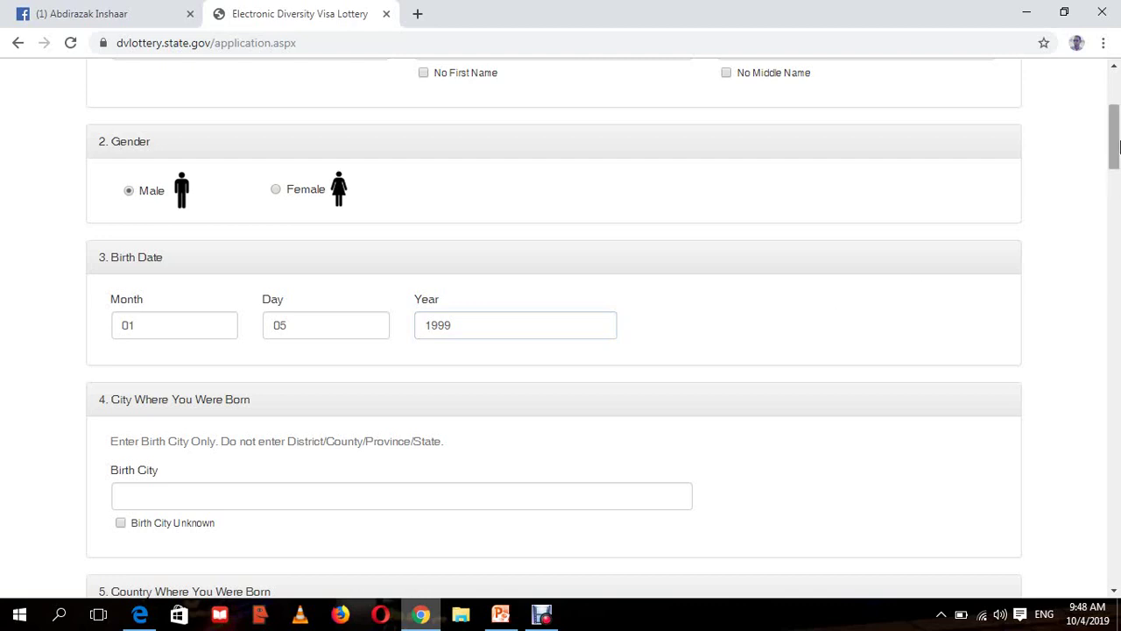
left_click_drag(1119, 143, 1119, 144)
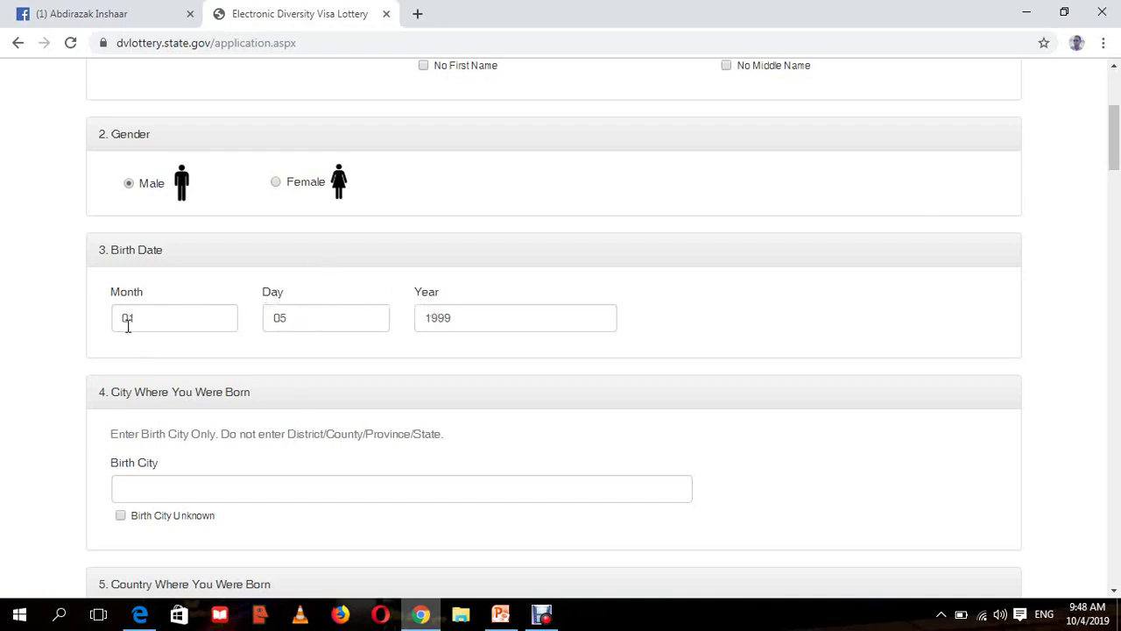
- Enter Mogadishu as the birth city, with a capital M
left_click_drag(1115, 167, 1115, 186)
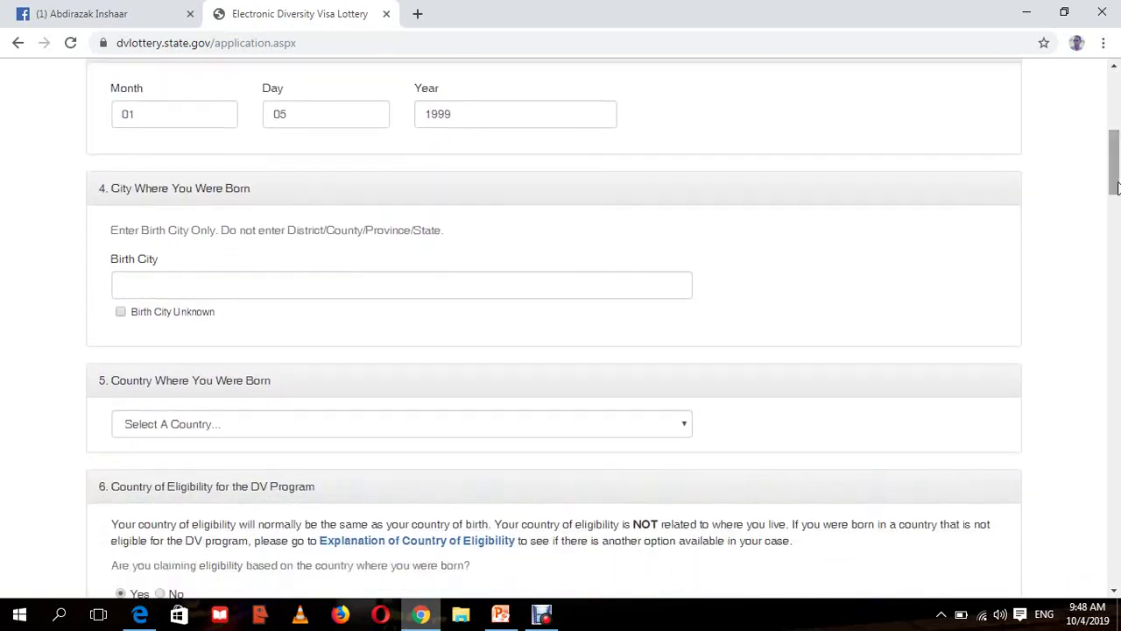
left_click(256, 291)
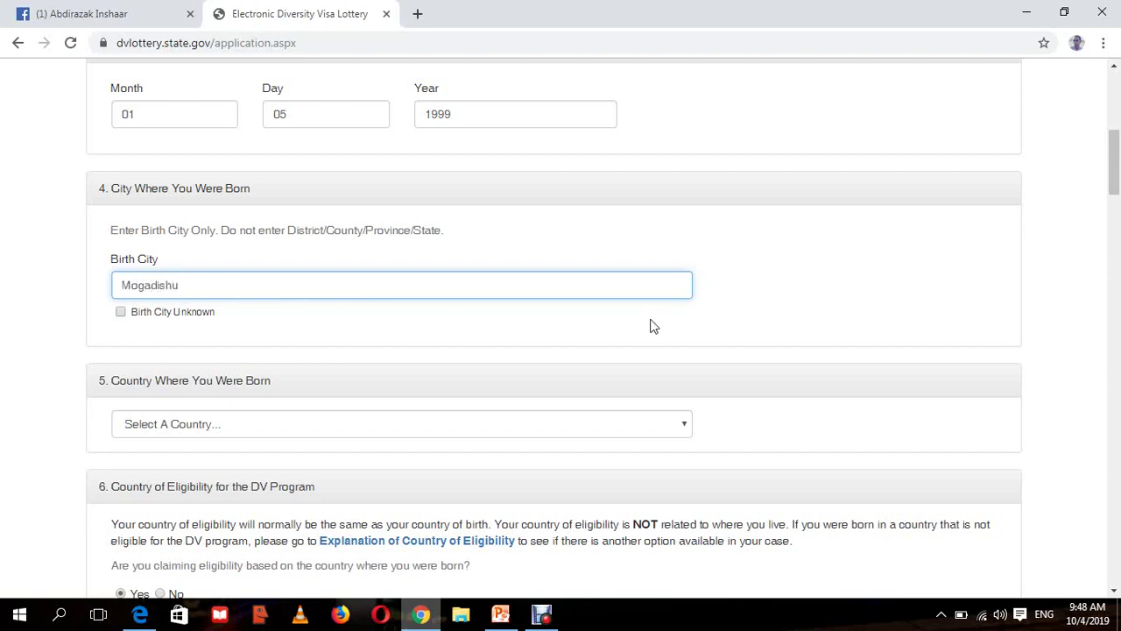
type("Mogadishu")
left_click(726, 321)
left_click_drag(1117, 149, 1118, 167)
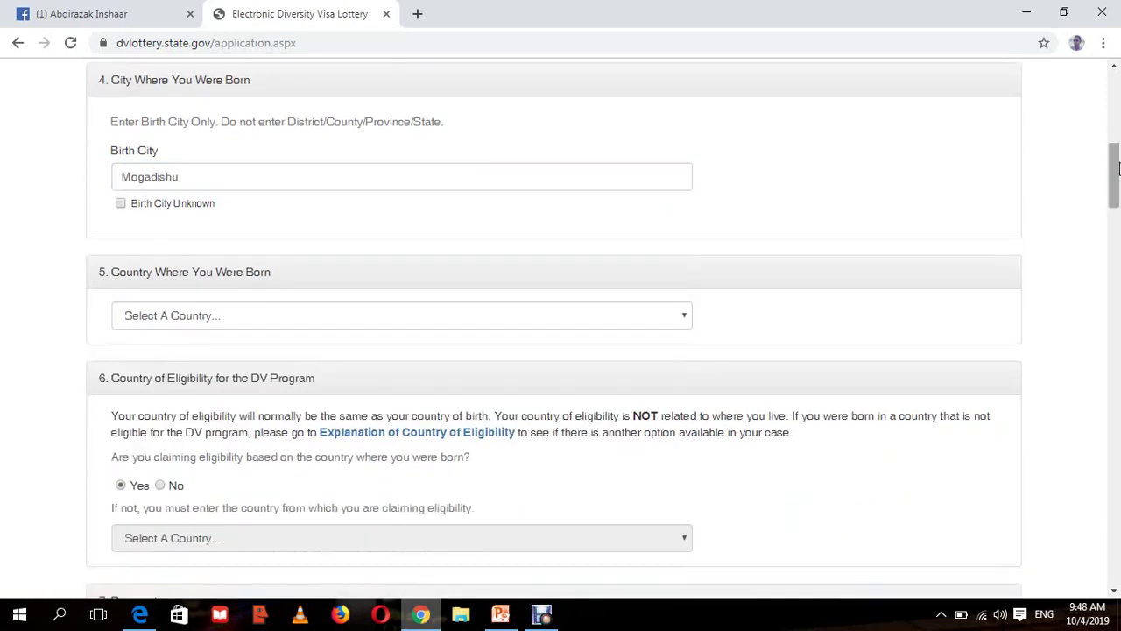
left_click(120, 204)
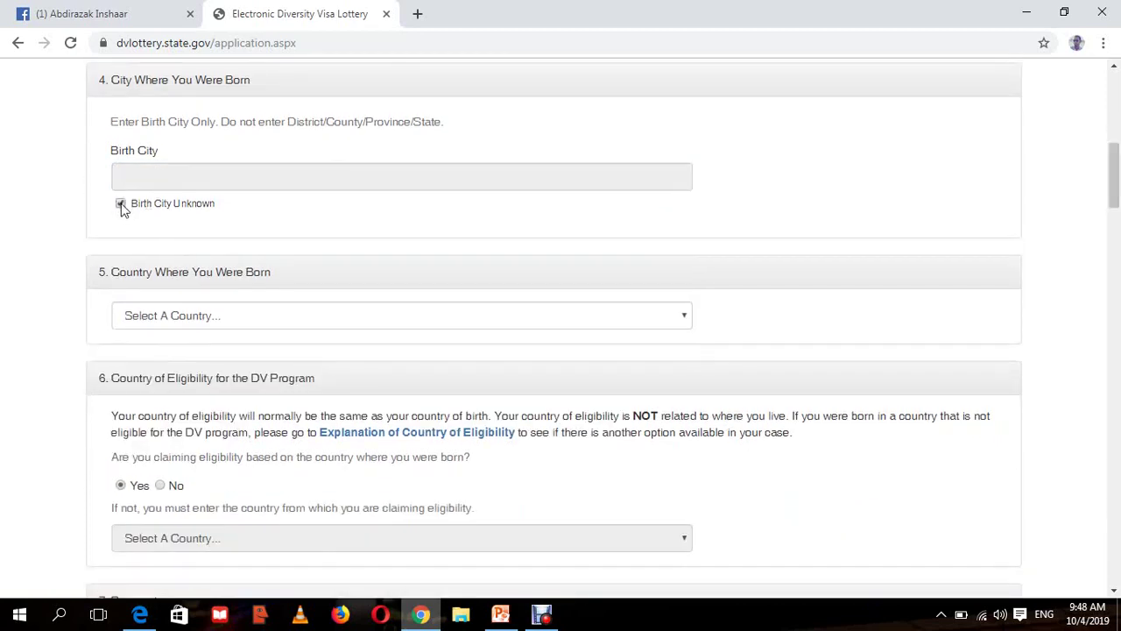
left_click(121, 204)
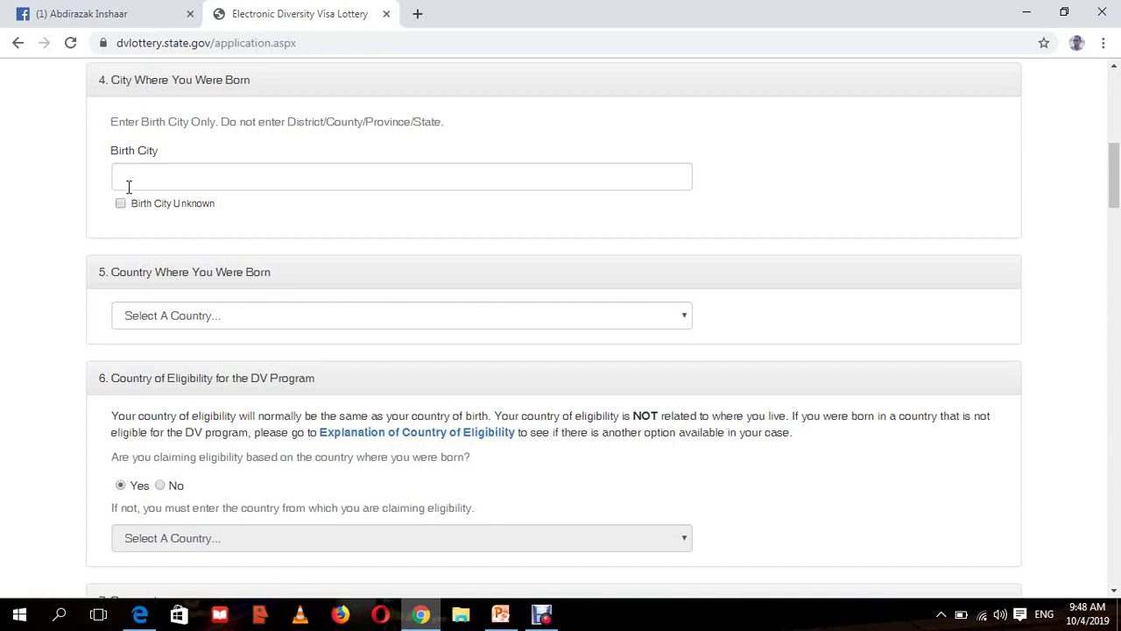
left_click(128, 186)
type("mogadis")
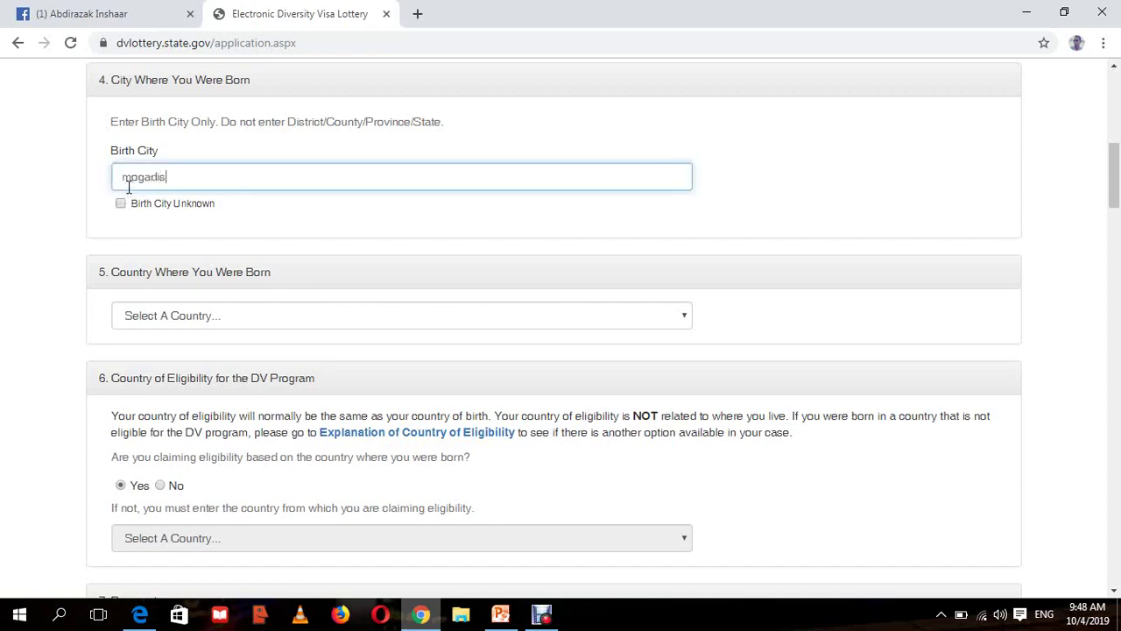
type("hu")
double_click(128, 184)
left_click(131, 182)
key("BackSpace")
type("M")
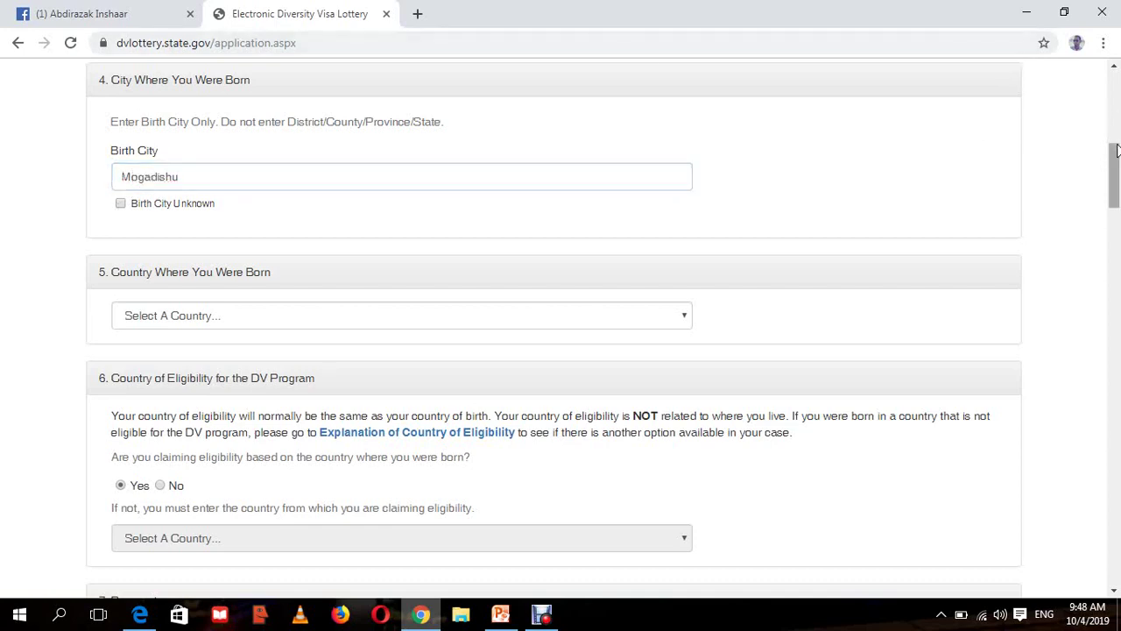
- Choose Somalia from the Country Where You Were Born list
left_click_drag(1117, 149, 1117, 172)
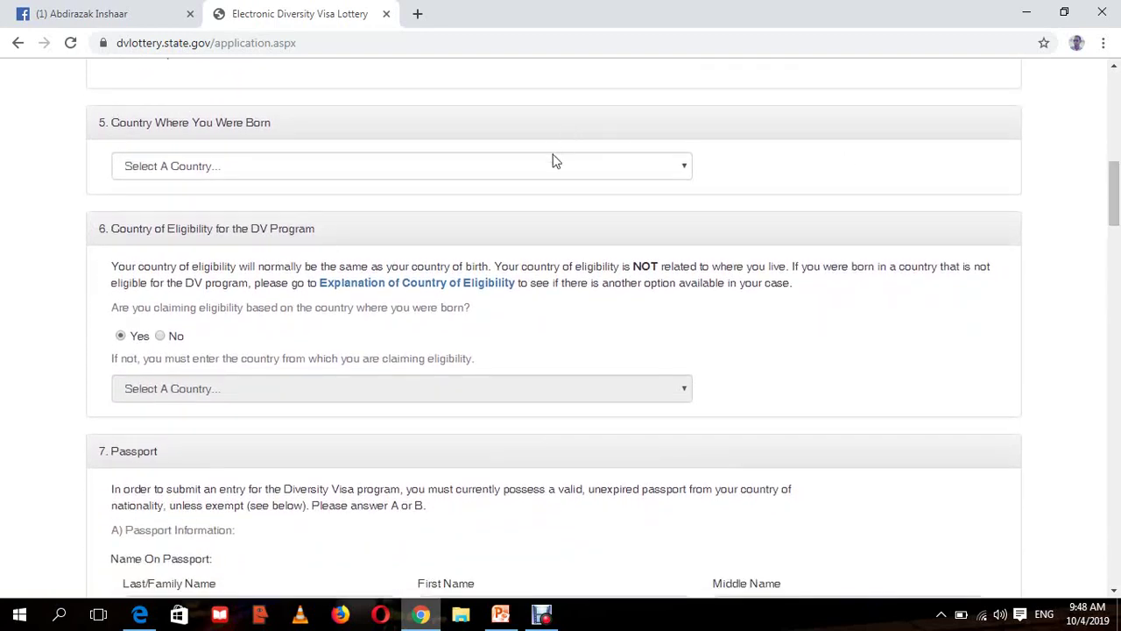
left_click(557, 164)
key("s")
key("s")
key("s")
key("s")
key("s")
key("s")
key("s")
key("s")
key("s")
key("s")
key("s")
key("s")
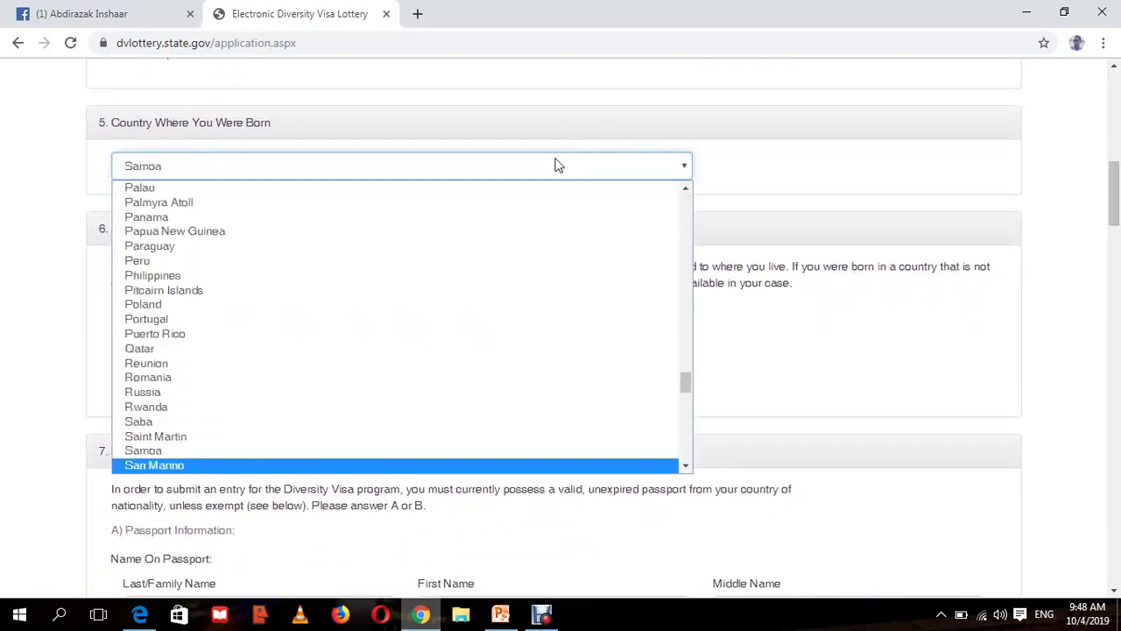
key("s")
key("s")
key("s")
key("s")
key("s")
key("s")
key("s")
key("s")
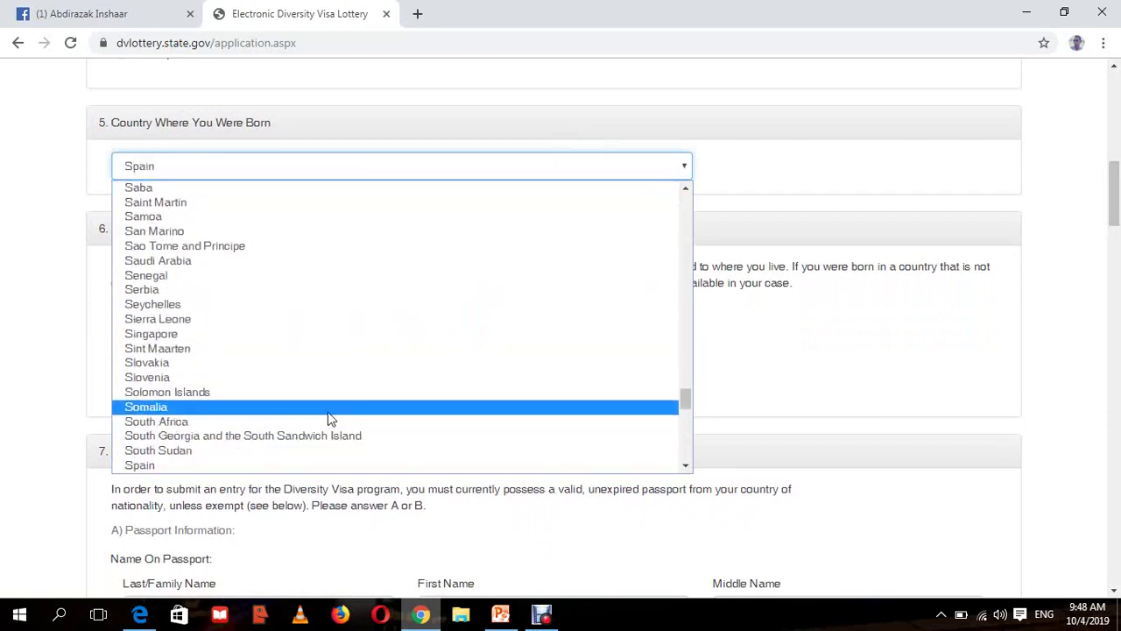
left_click(330, 412)
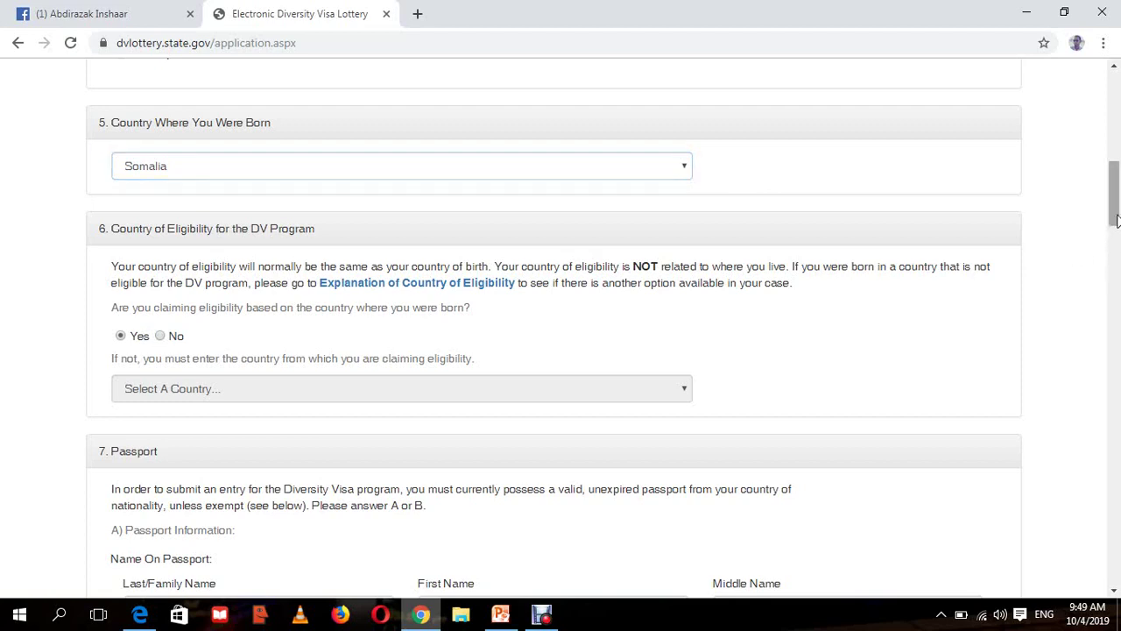
left_click_drag(1115, 222, 1116, 232)
left_click_drag(317, 120, 92, 120)
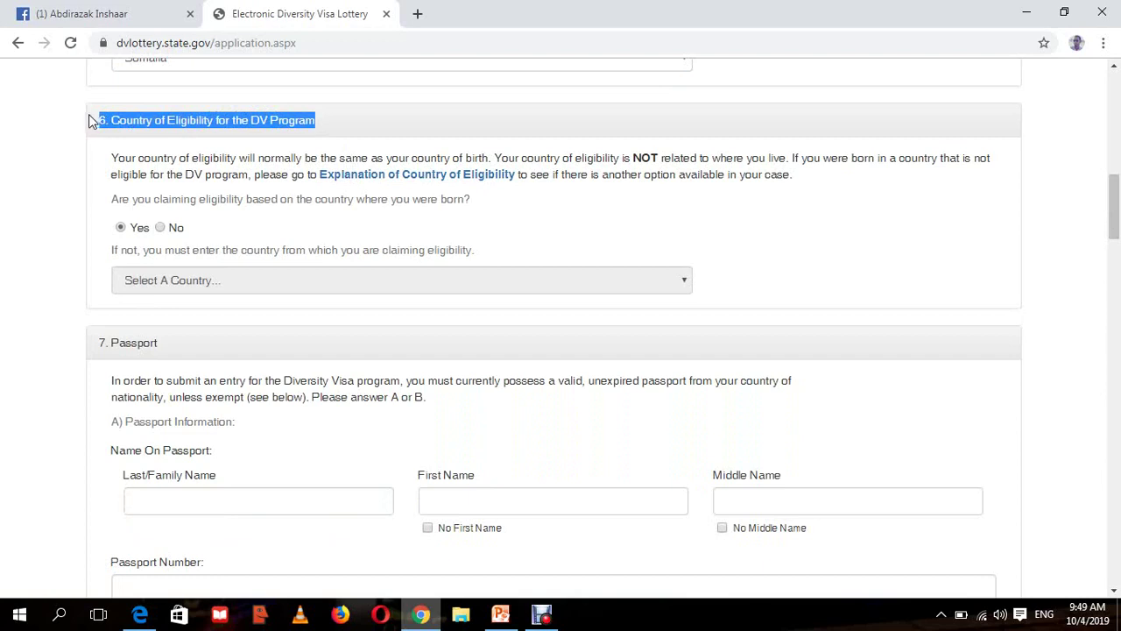
- Find and highlight Somalia in the DV-2021 instructions' Africa country list, then return to the form
left_click(140, 616)
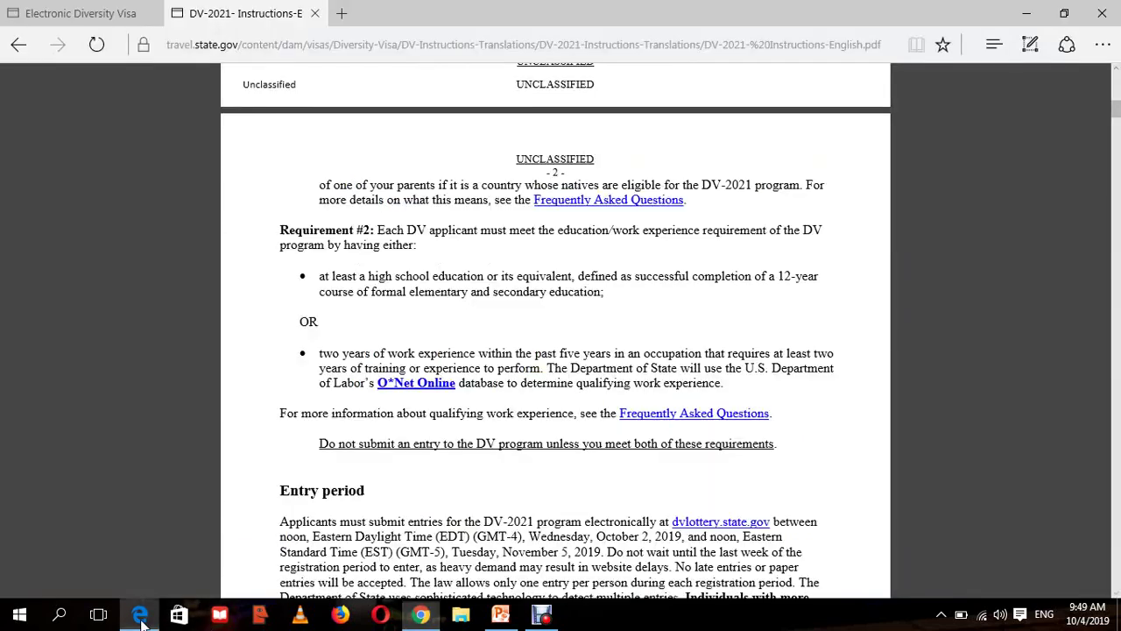
left_click_drag(1118, 107, 1118, 515)
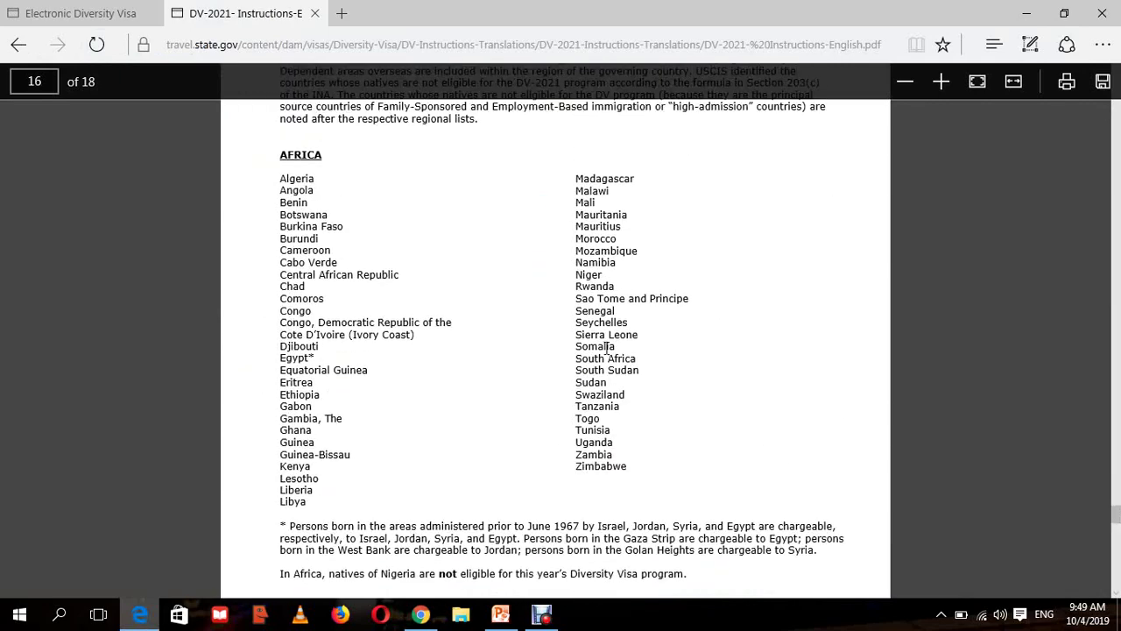
left_click_drag(620, 347, 561, 346)
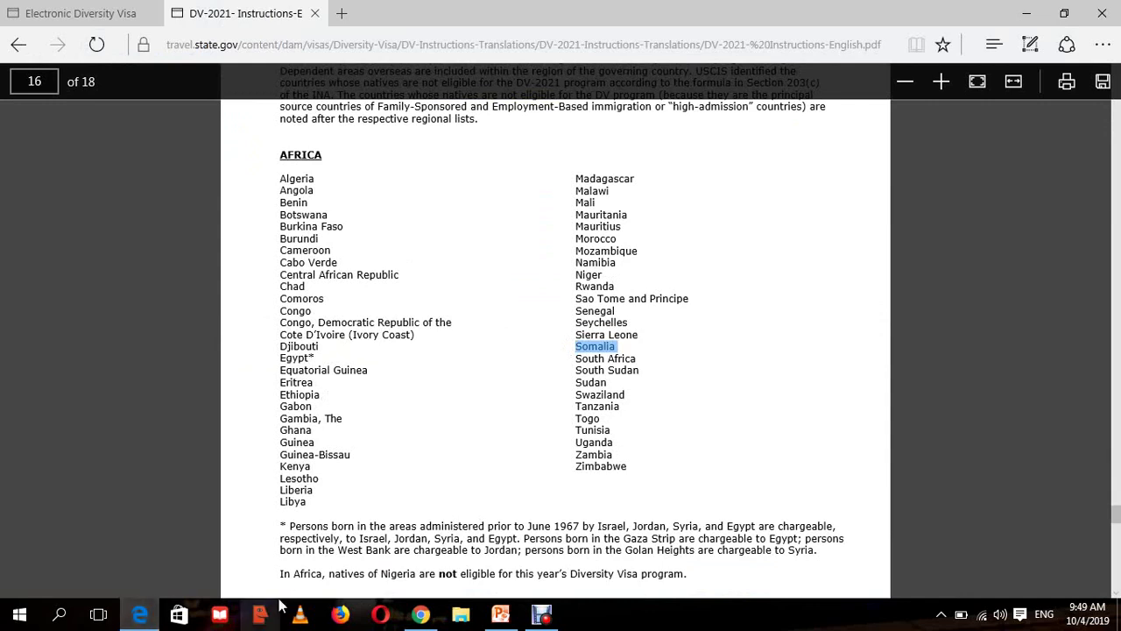
left_click(420, 614)
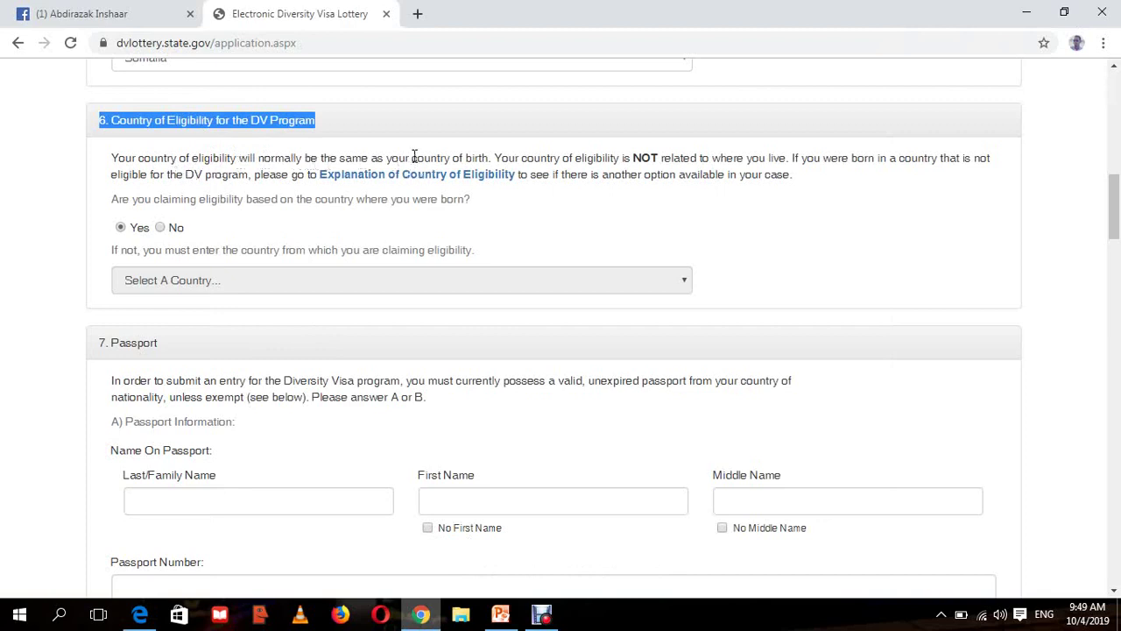
left_click_drag(413, 158, 485, 161)
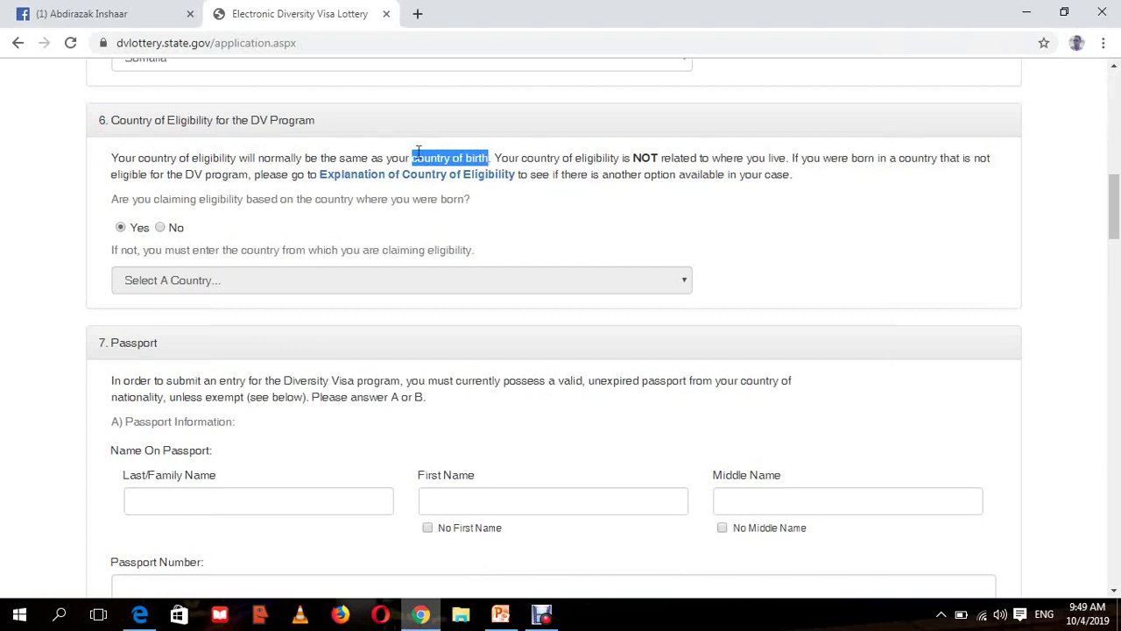
left_click_drag(1115, 219, 1116, 221)
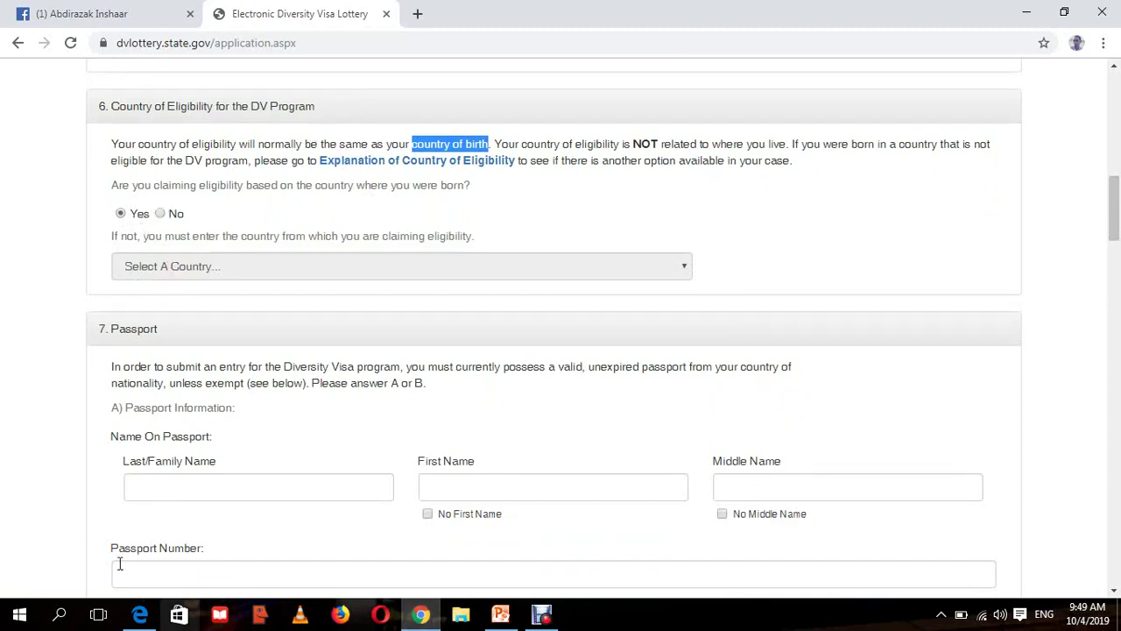
left_click(140, 616)
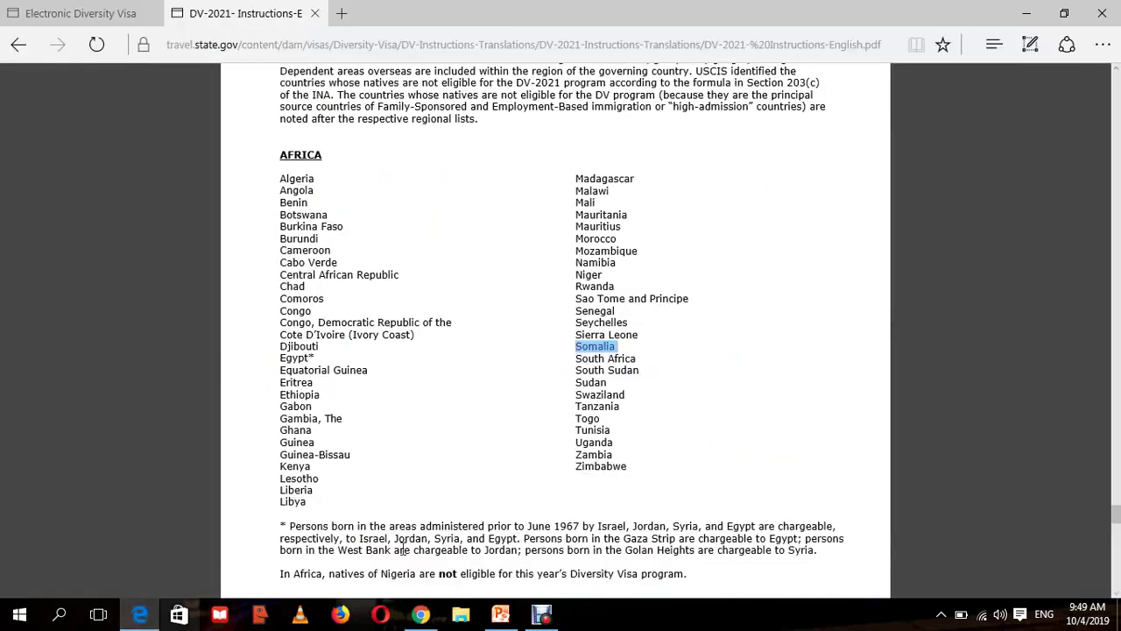
left_click_drag(416, 573, 383, 468)
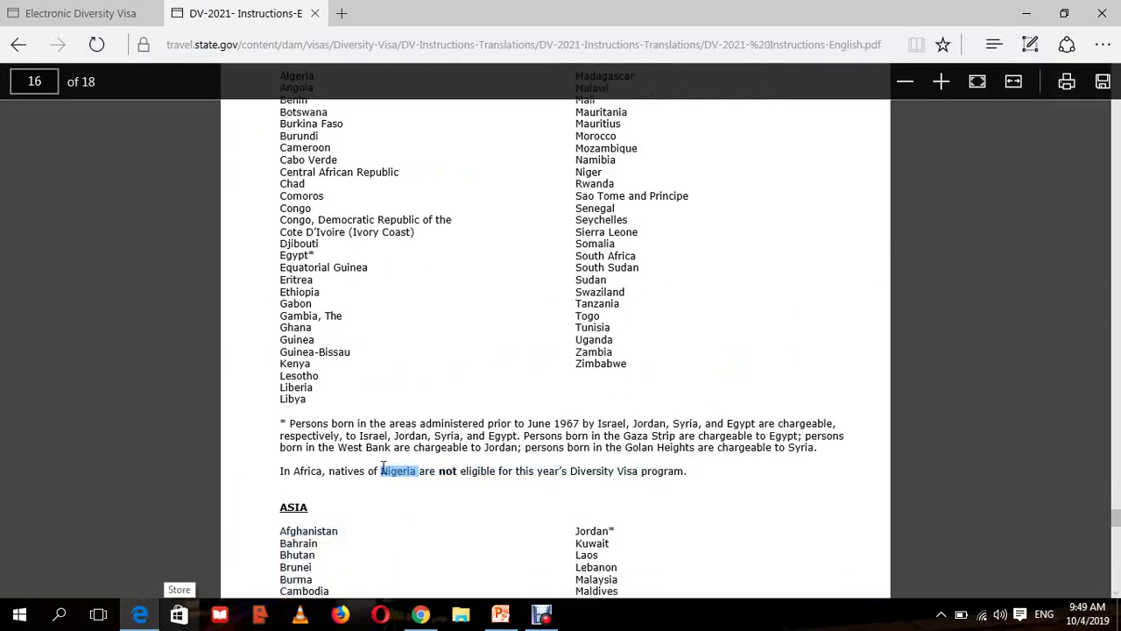
left_click(421, 615)
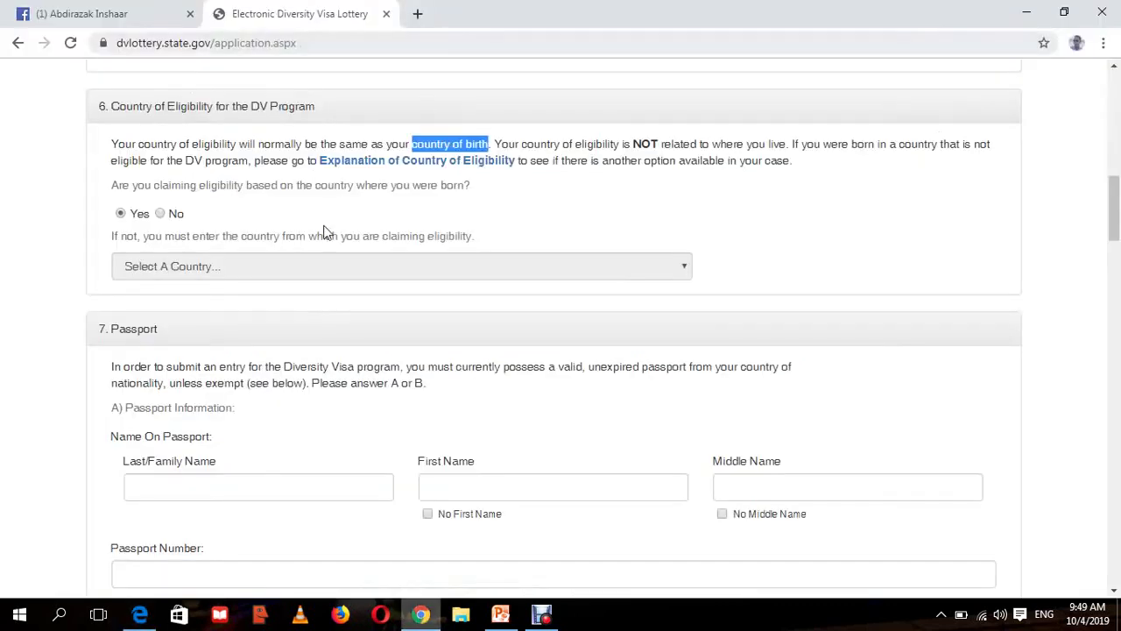
scroll(1116, 219, "up", 2)
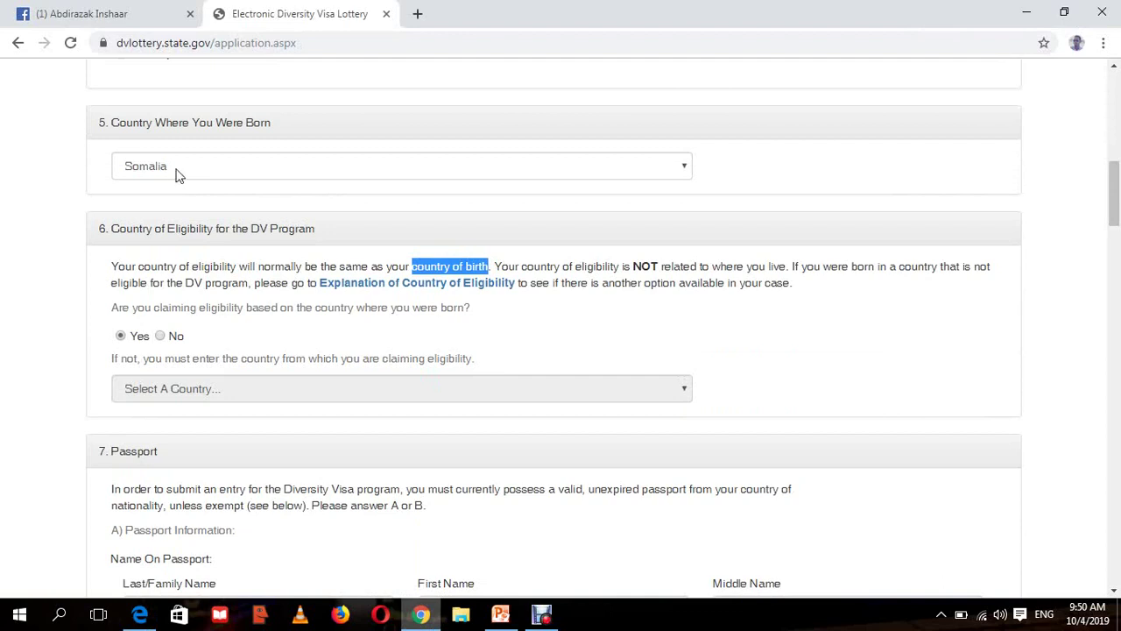
scroll(1117, 193, "up", 2)
scroll(1117, 193, "down", 2)
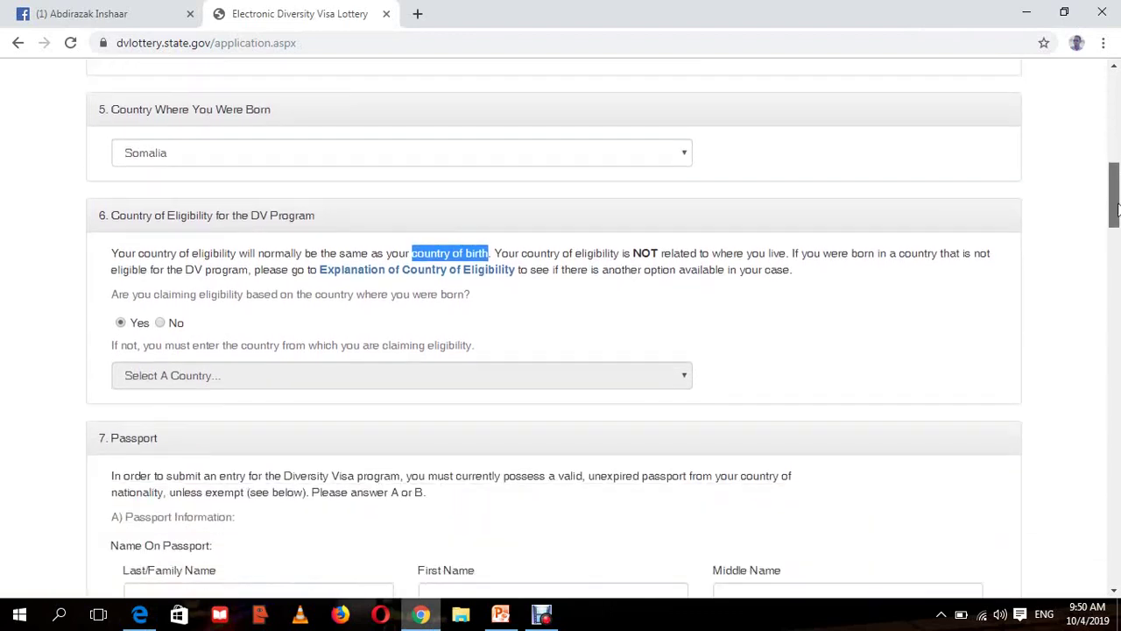
left_click(634, 299)
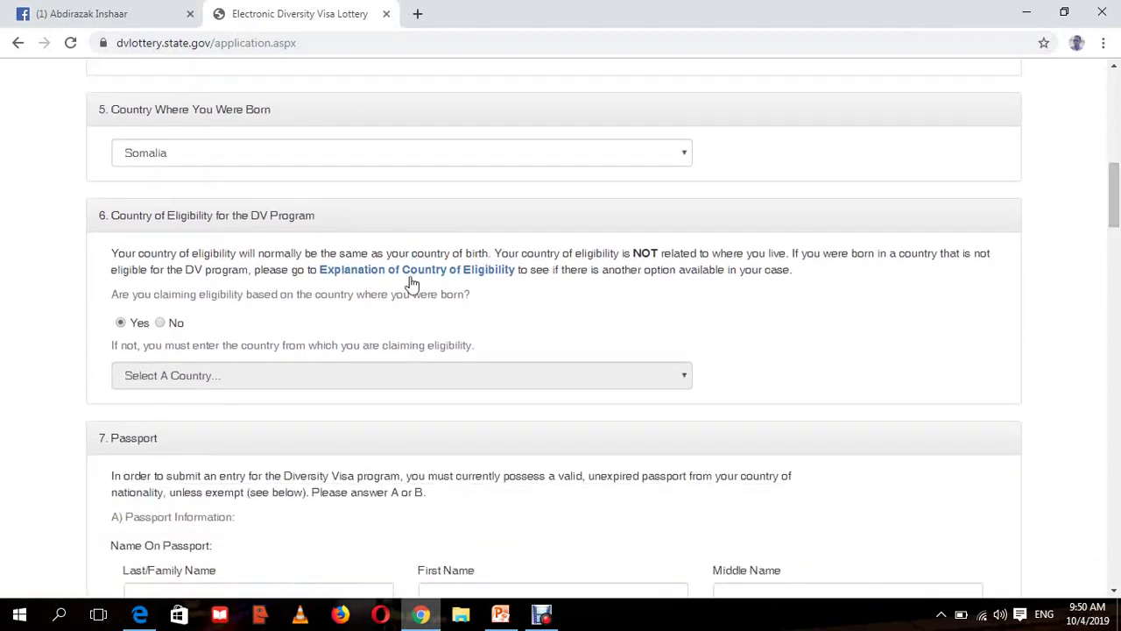
left_click(160, 322)
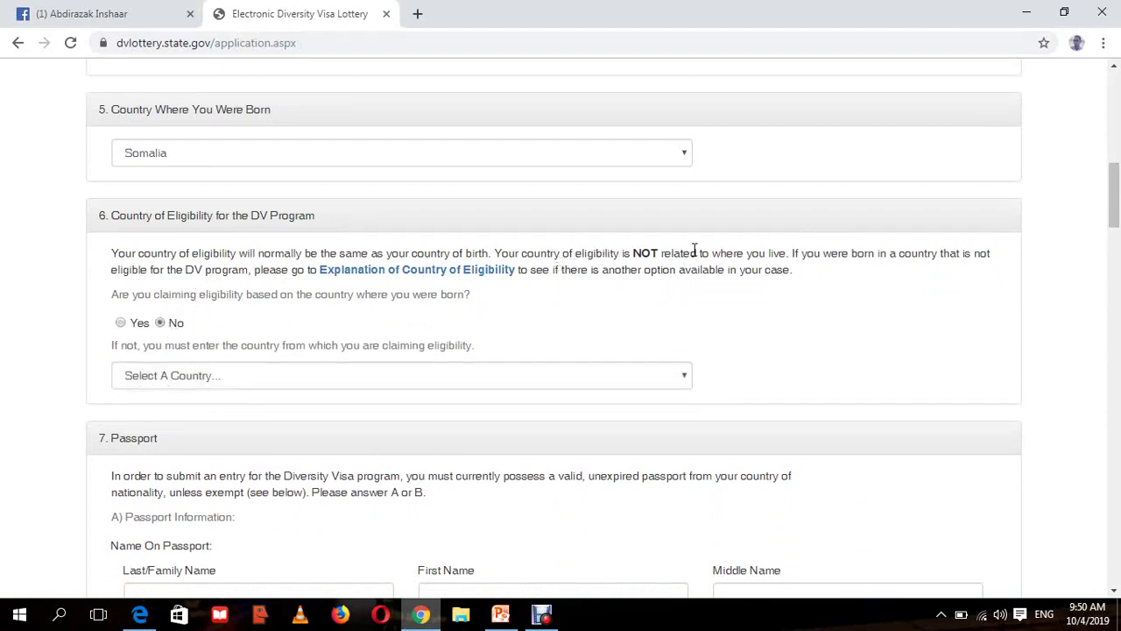
left_click_drag(474, 349, 379, 347)
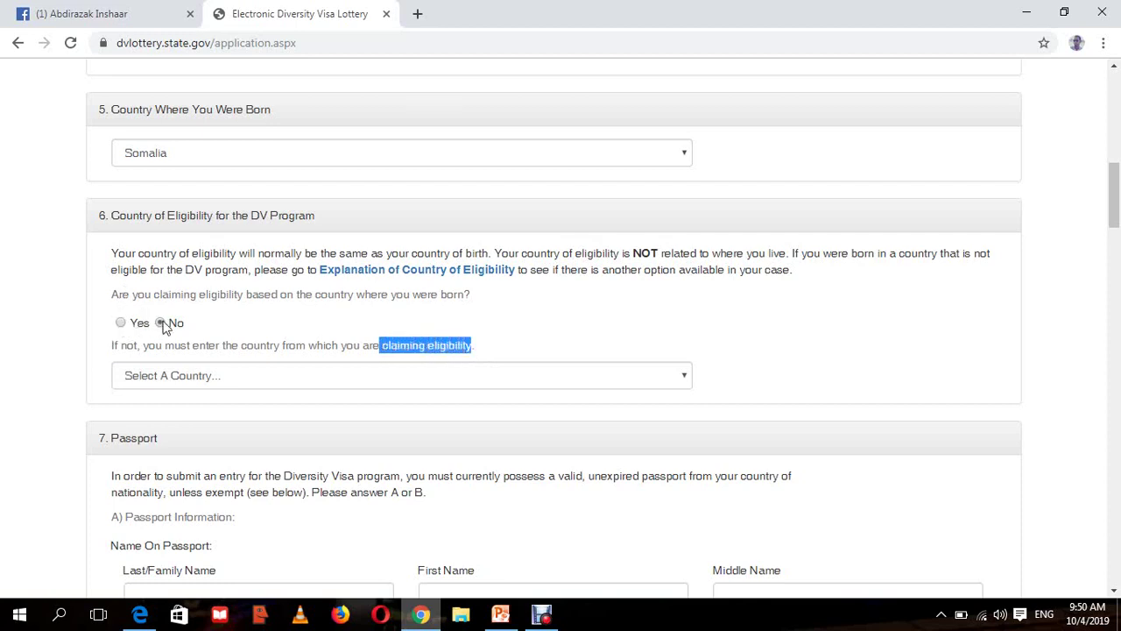
left_click(172, 371)
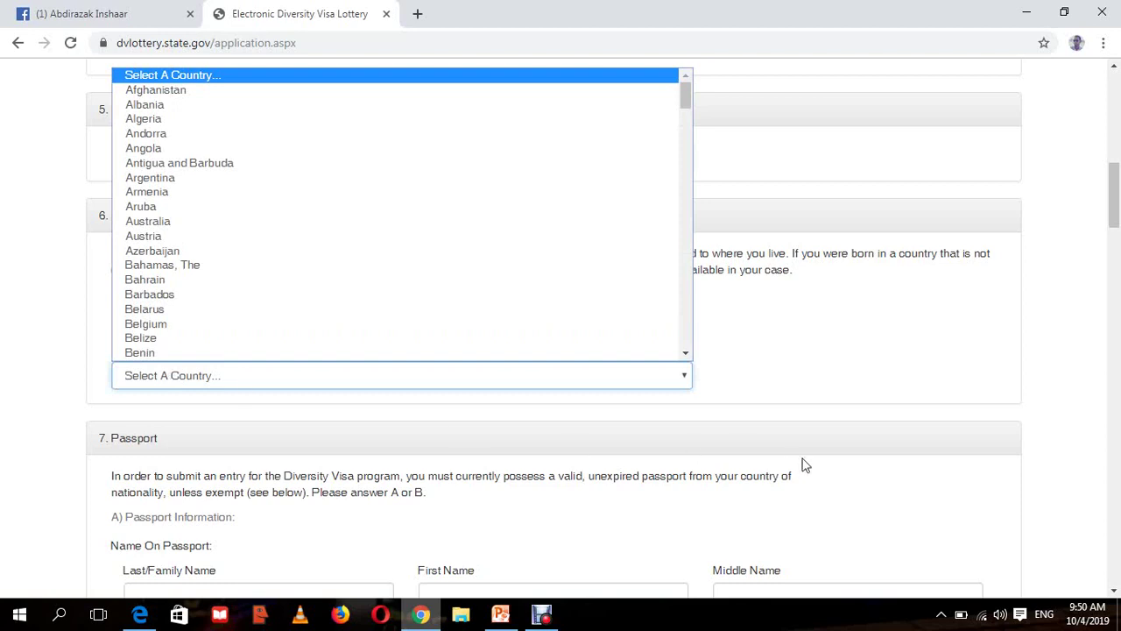
left_click(751, 323)
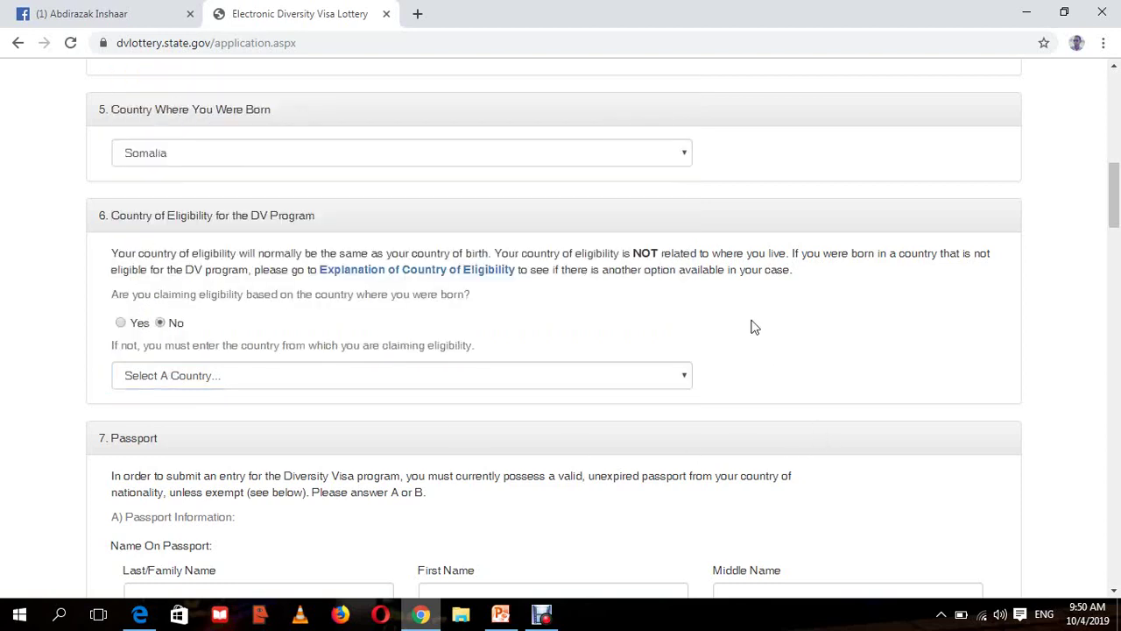
left_click(120, 323)
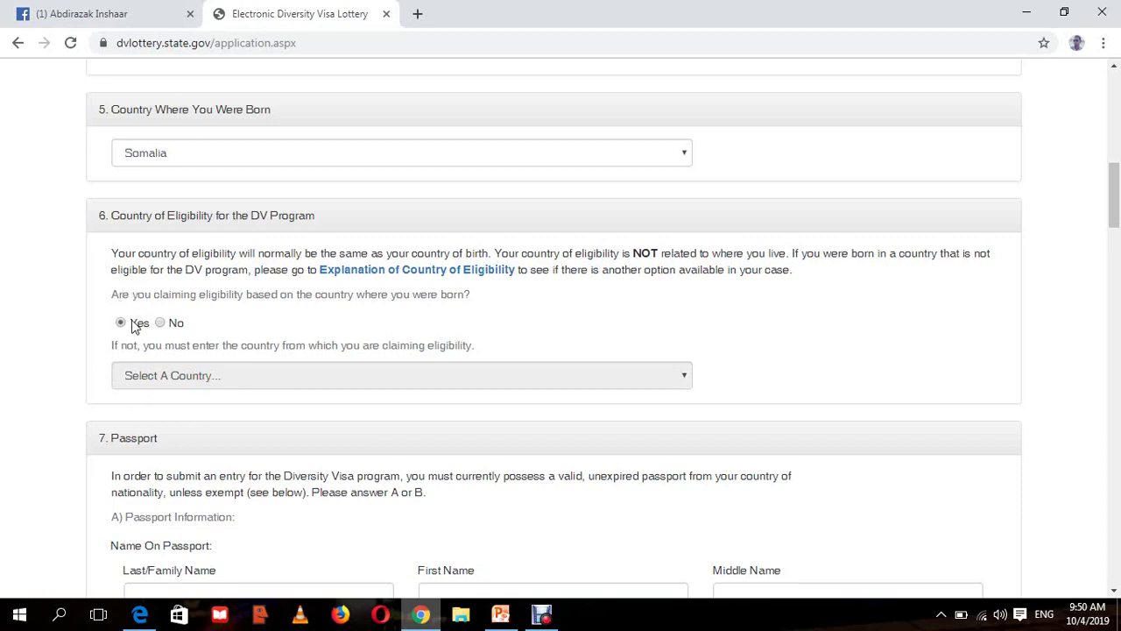
- Type the entrant's first, middle and last names into section 7's Name On Passport fields
scroll(1115, 200, "down", 4)
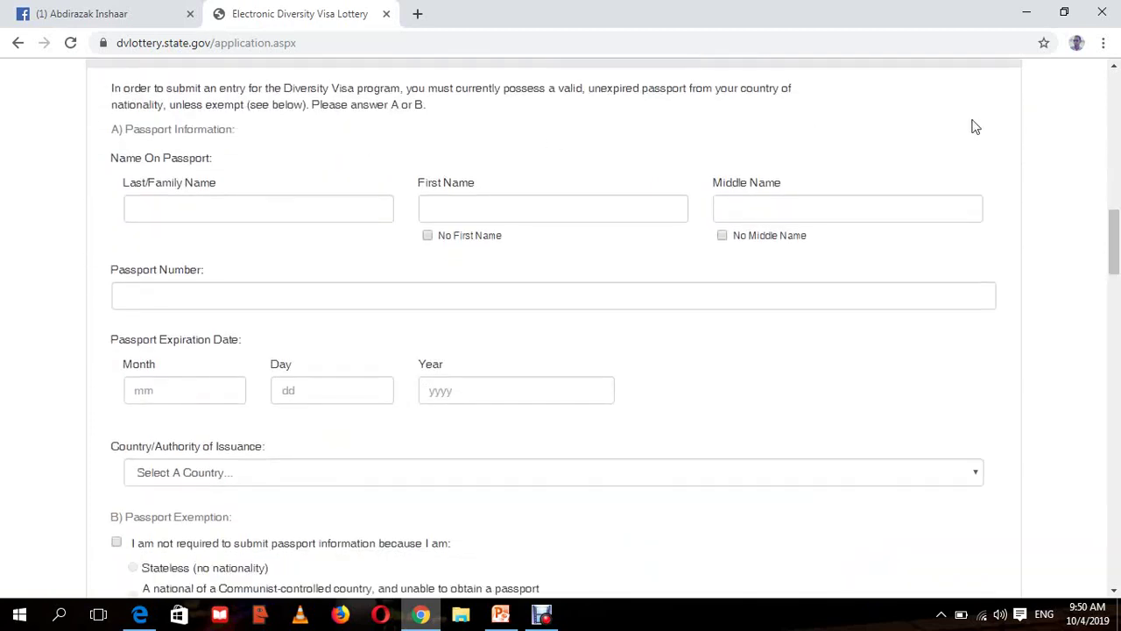
left_click_drag(1116, 243, 1116, 229)
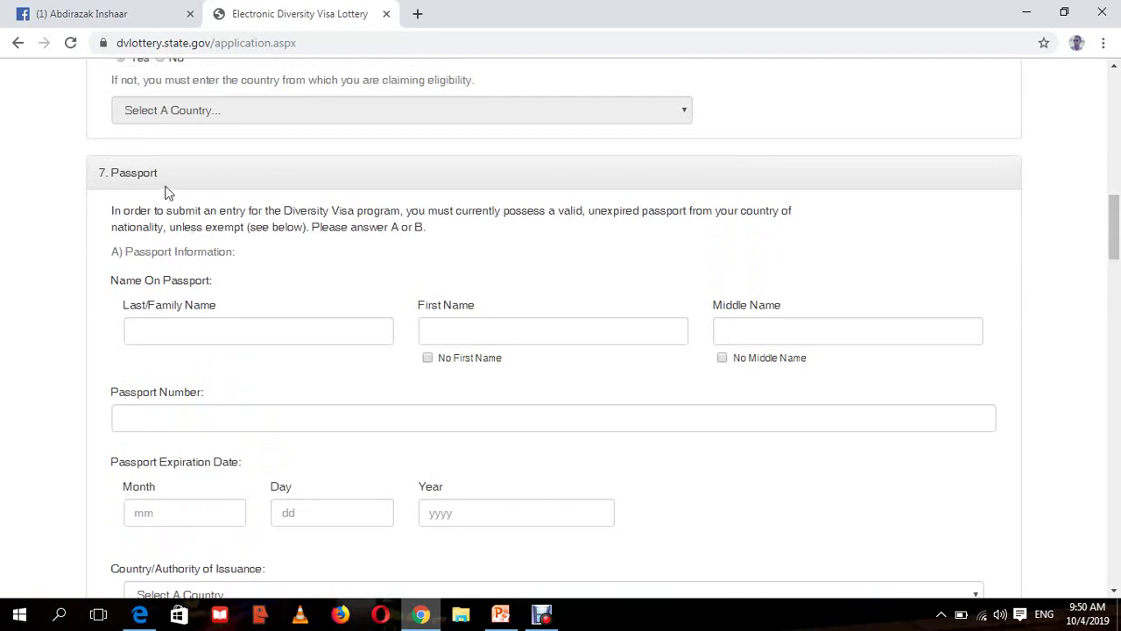
left_click_drag(156, 178, 111, 173)
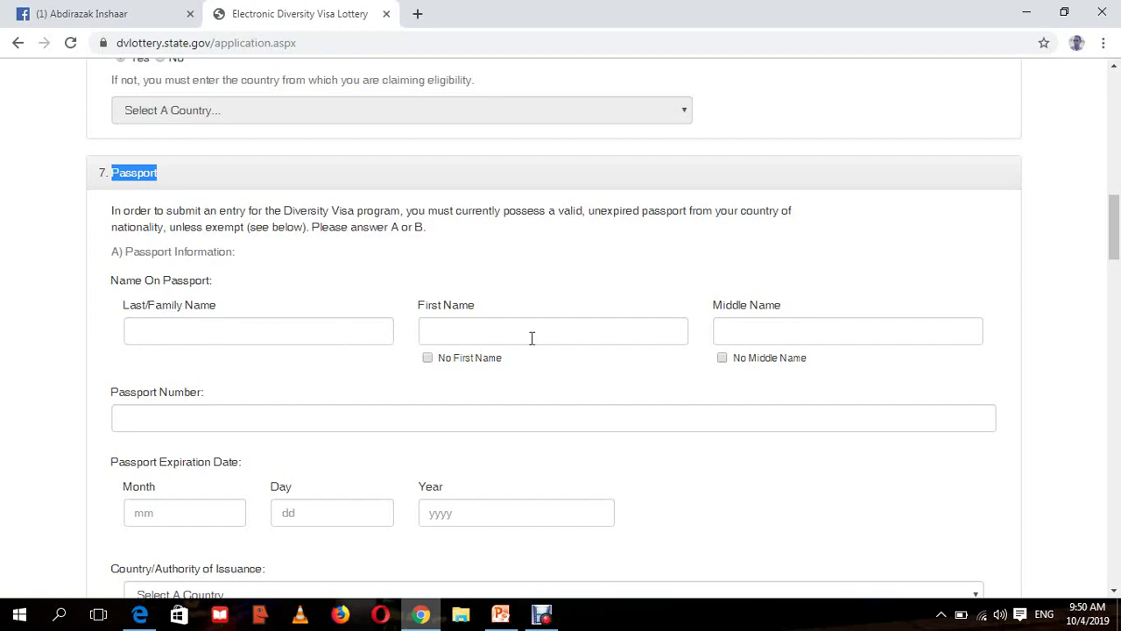
left_click(657, 327)
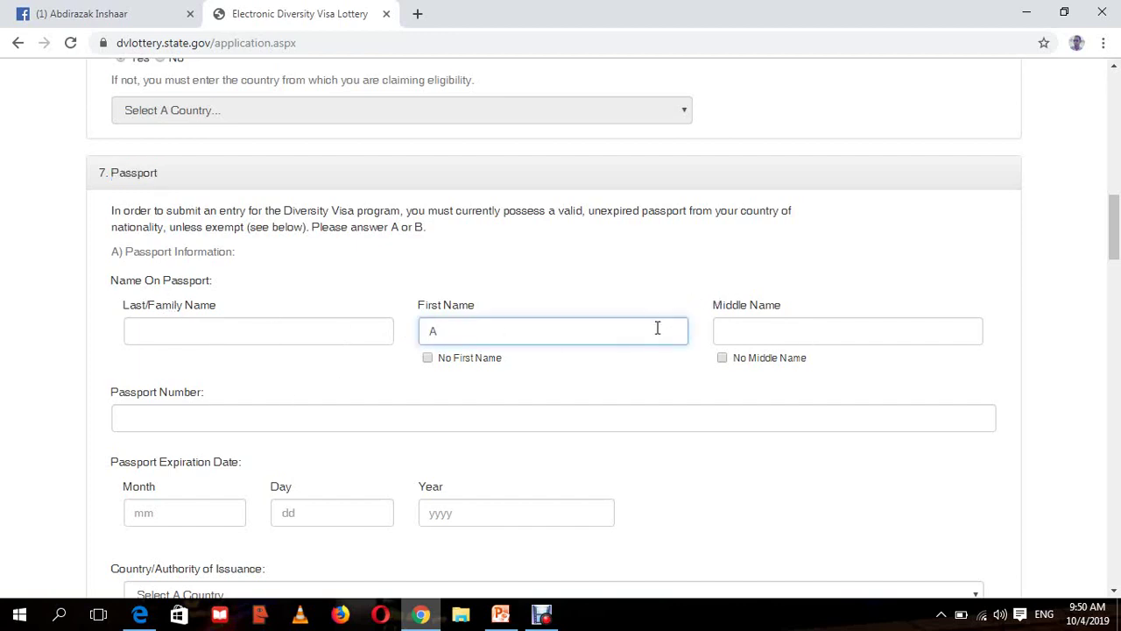
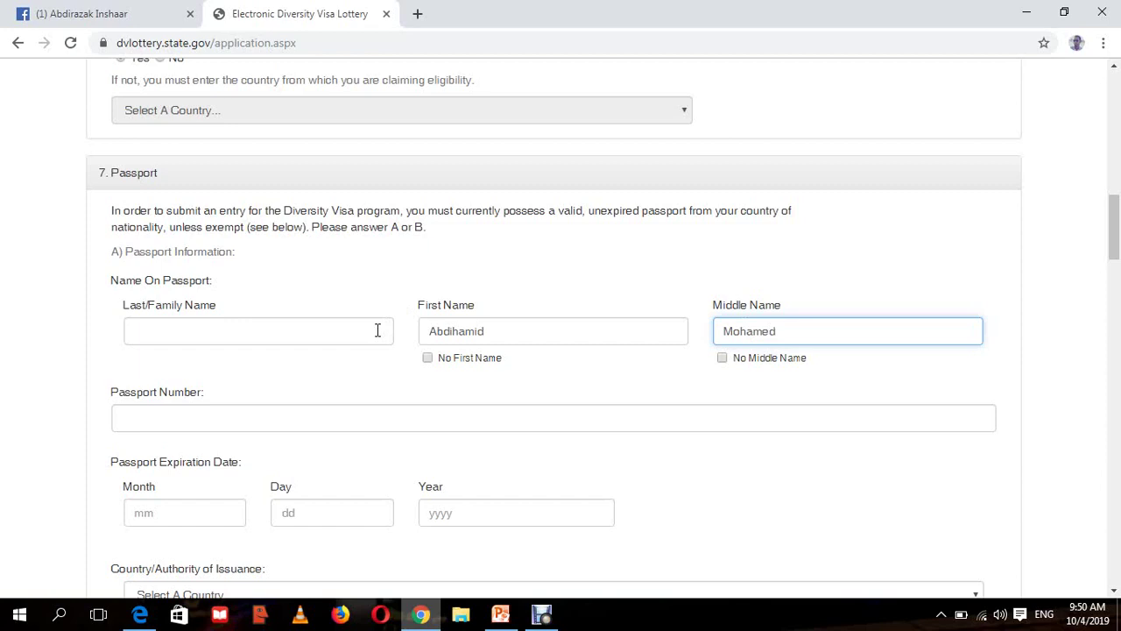
left_click(374, 332)
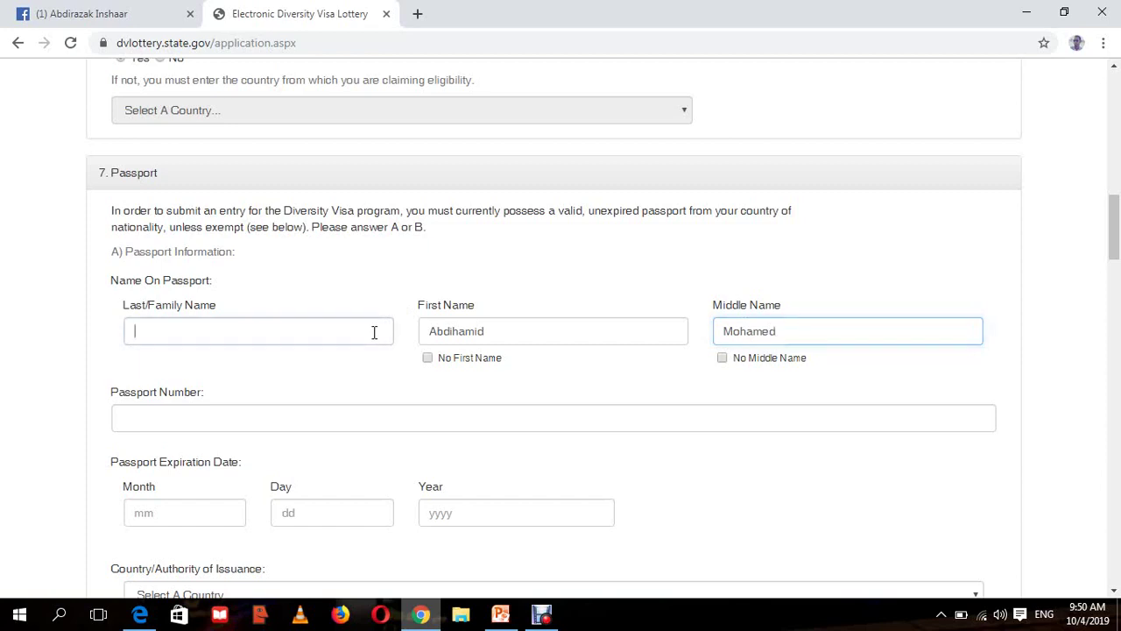
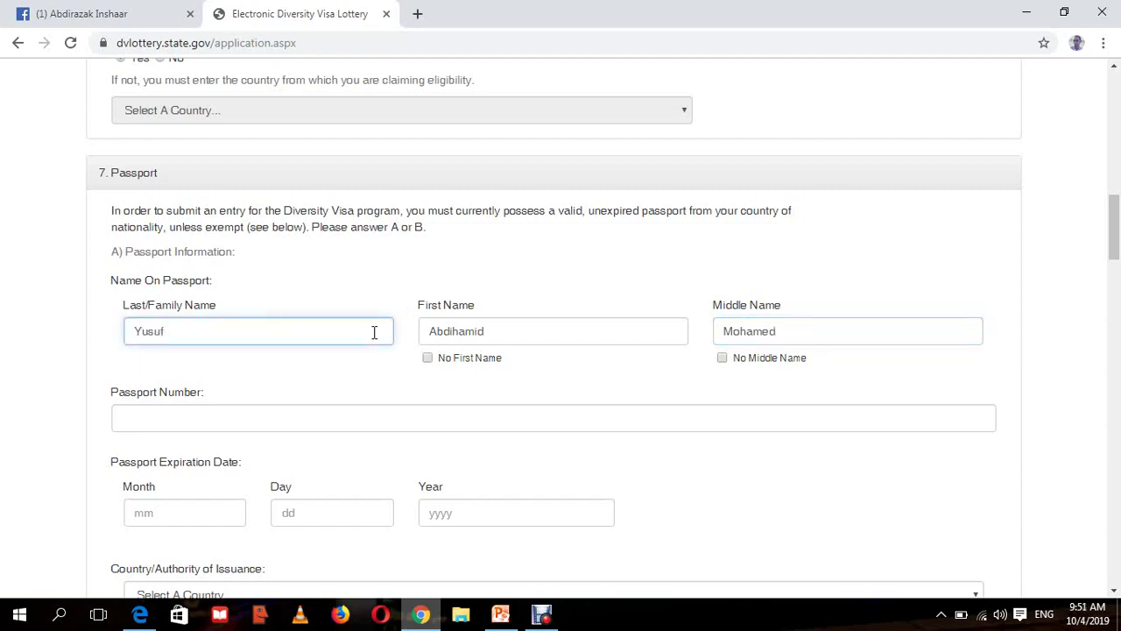
left_click(1045, 397)
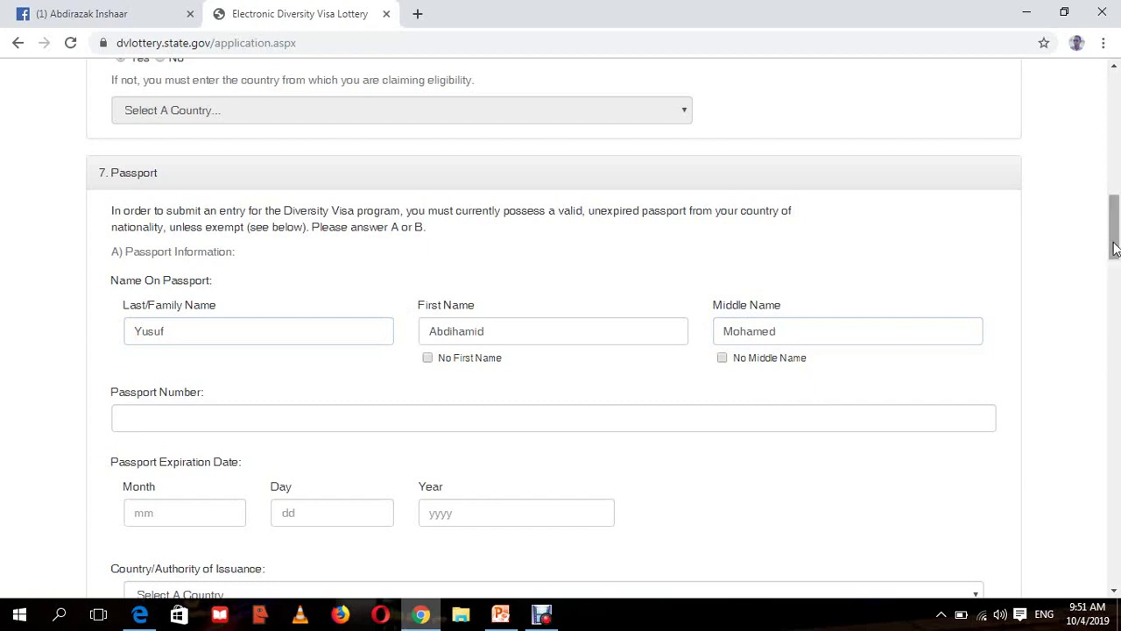
left_click_drag(1114, 251, 1115, 273)
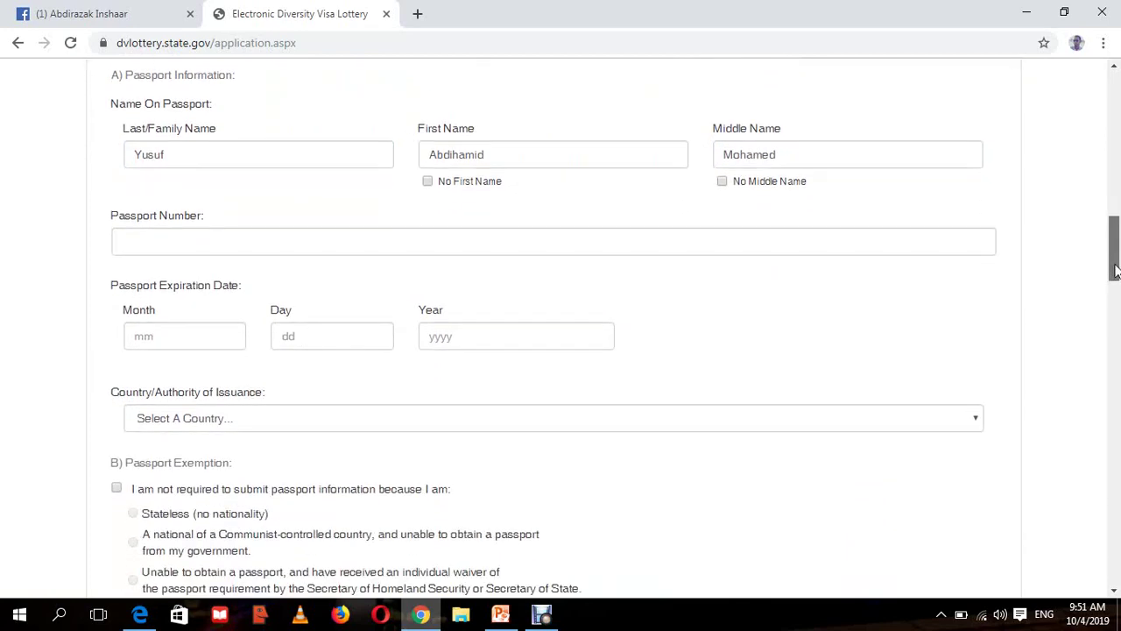
- Type the entrant's passport number, correcting the mistyped final digits
left_click(735, 247)
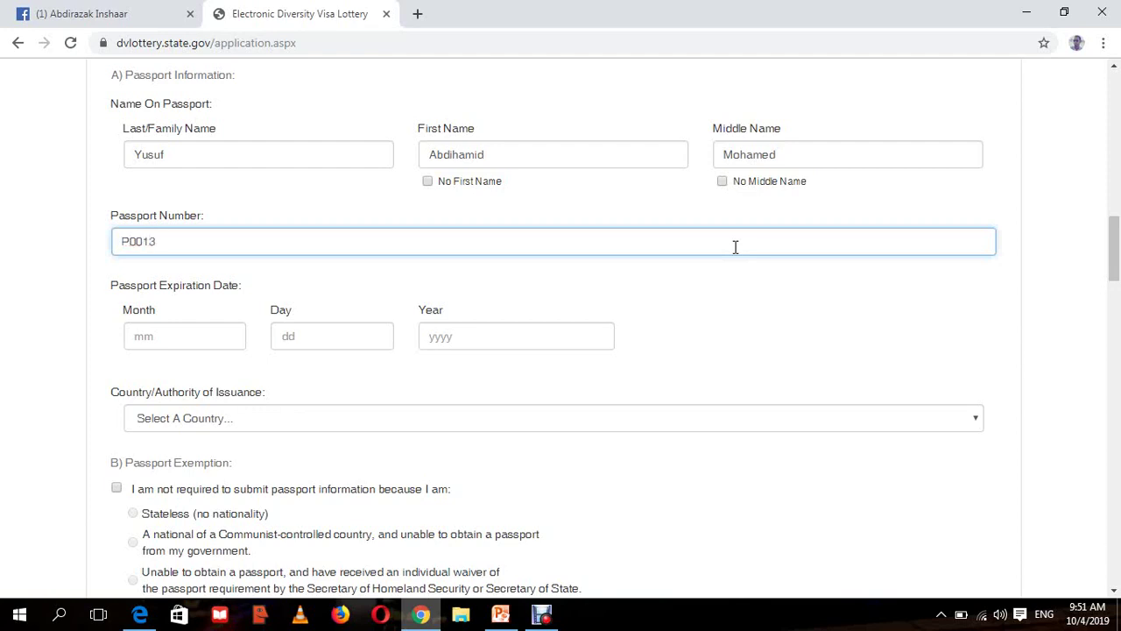
key("BackSpace")
key("BackSpace")
left_click(724, 303)
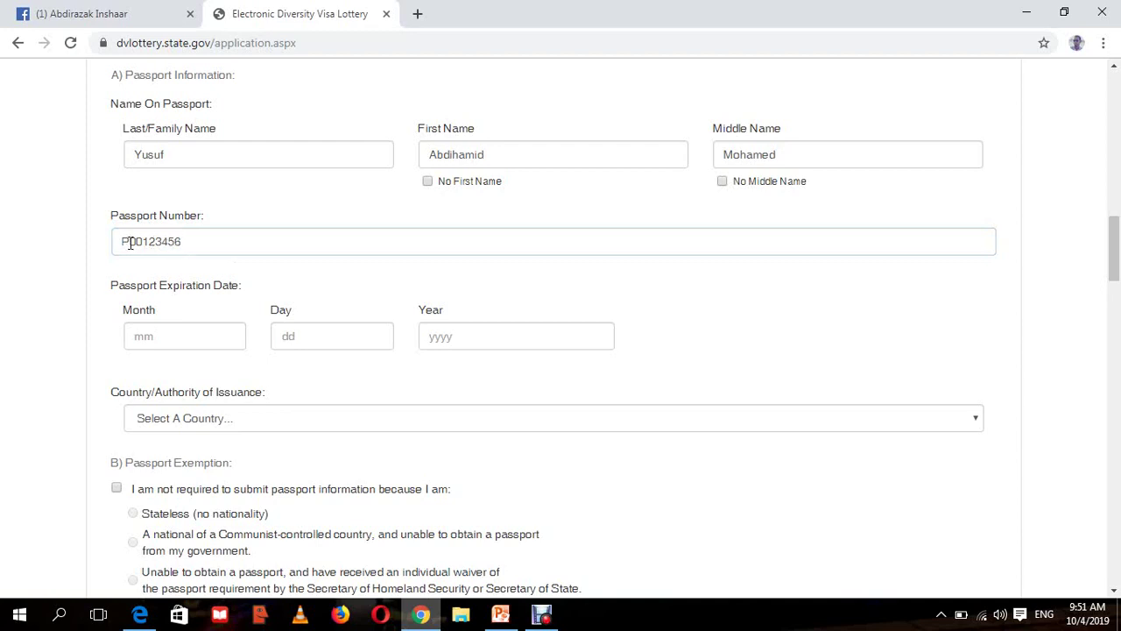
left_click(142, 243)
double_click(141, 243)
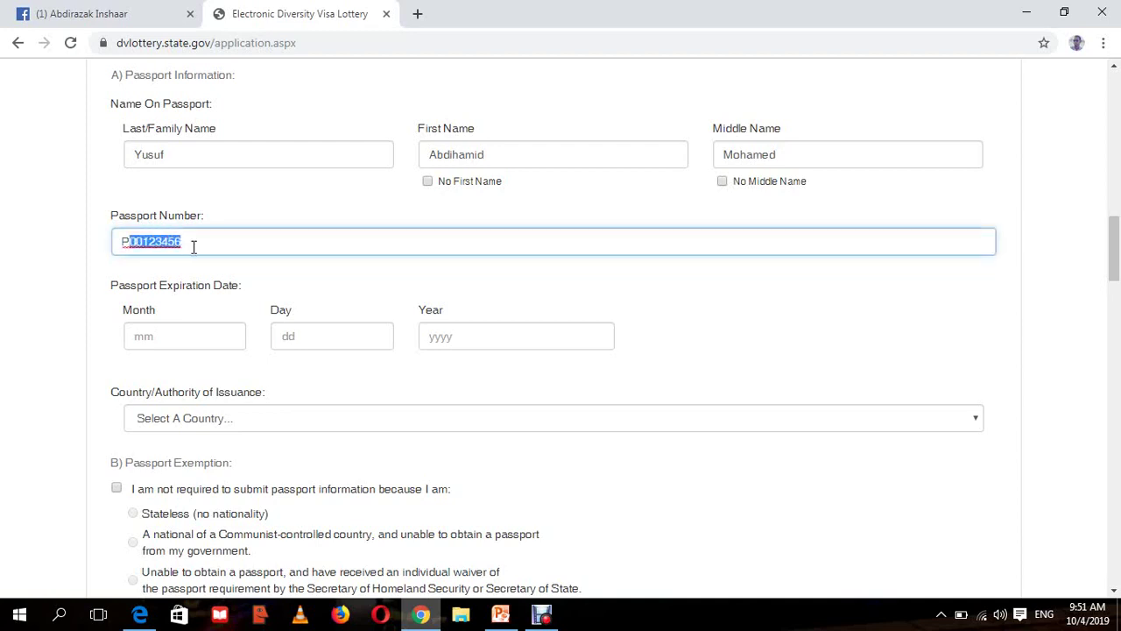
left_click_drag(193, 246, 96, 243)
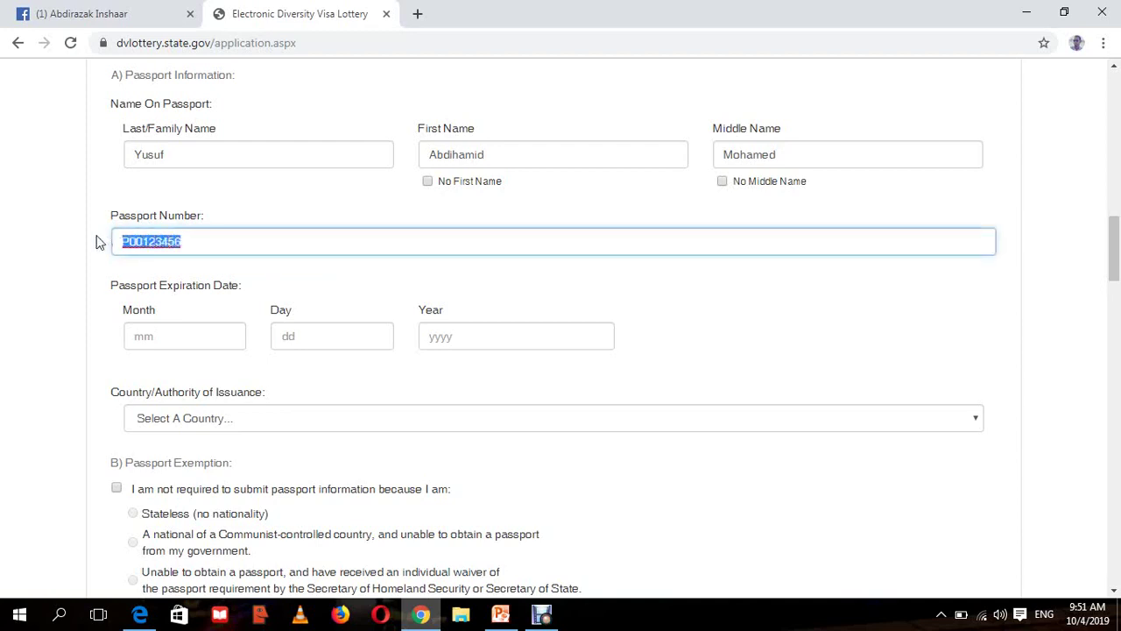
left_click(55, 251)
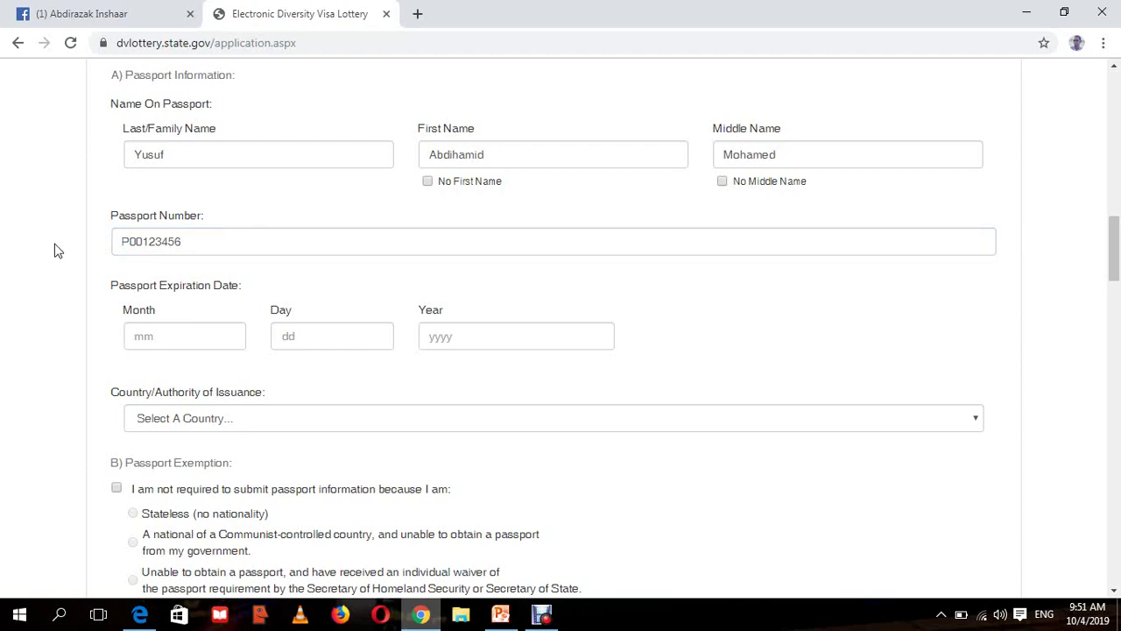
- Enter 01, 02 and 2020 as the passport expiration month, day and year
left_click(159, 342)
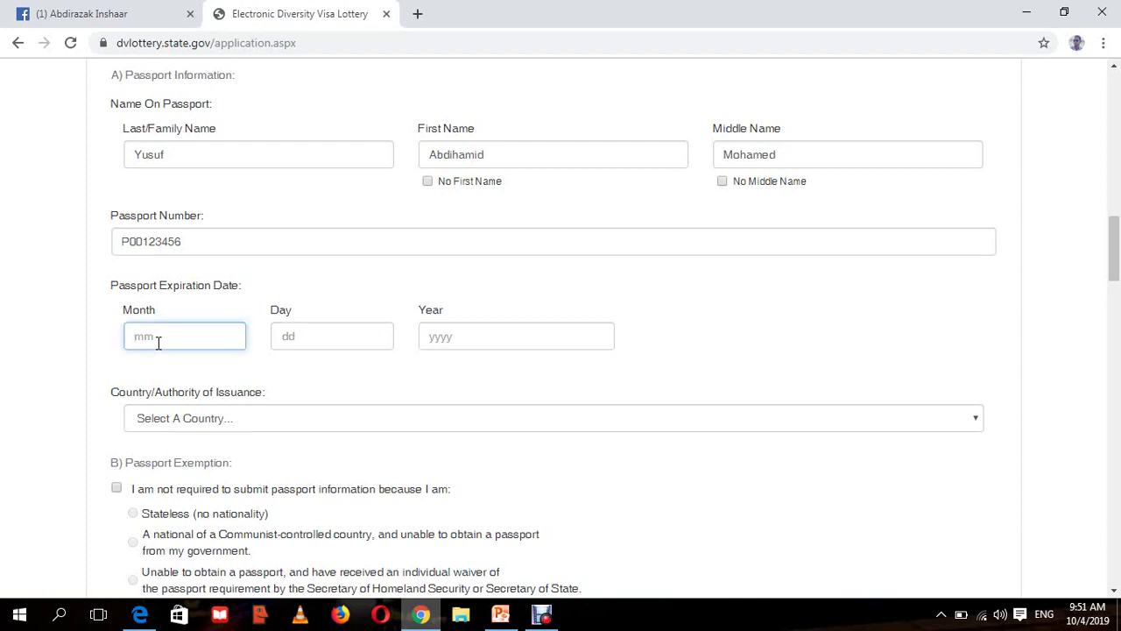
type("02")
key("BackSpace")
left_click(292, 339)
type("0")
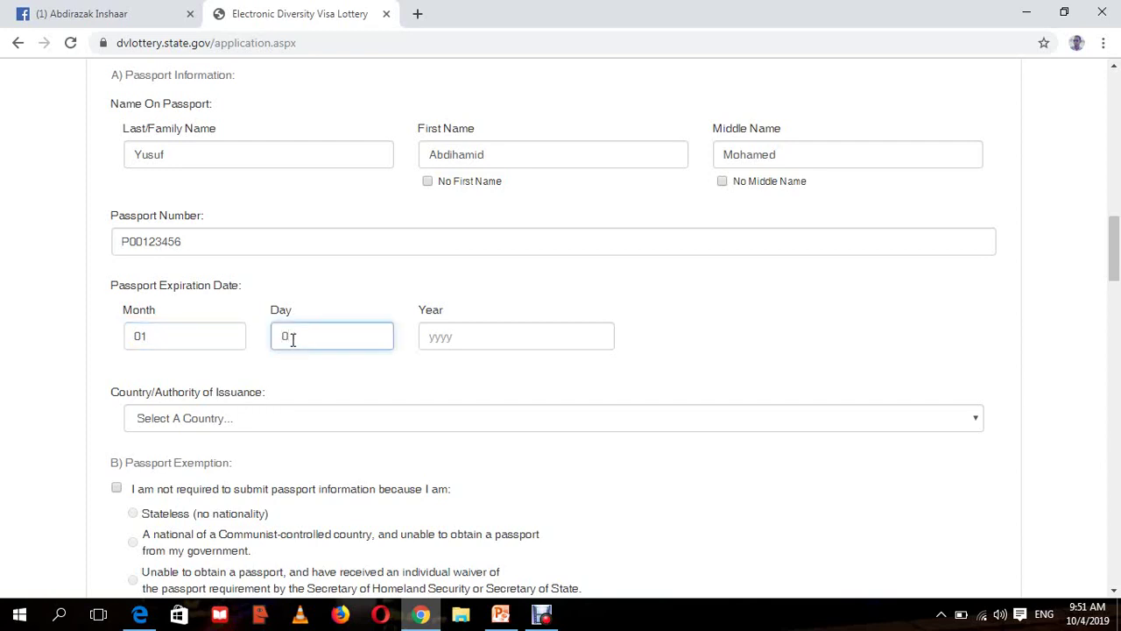
type("2")
left_click(441, 338)
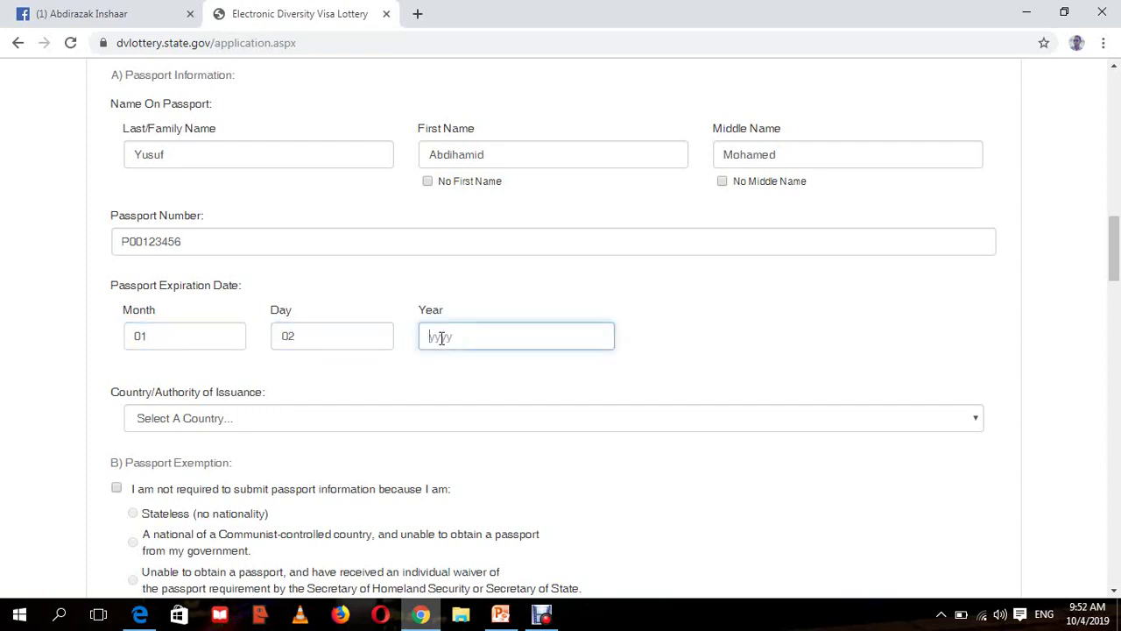
type("2020")
left_click(760, 318)
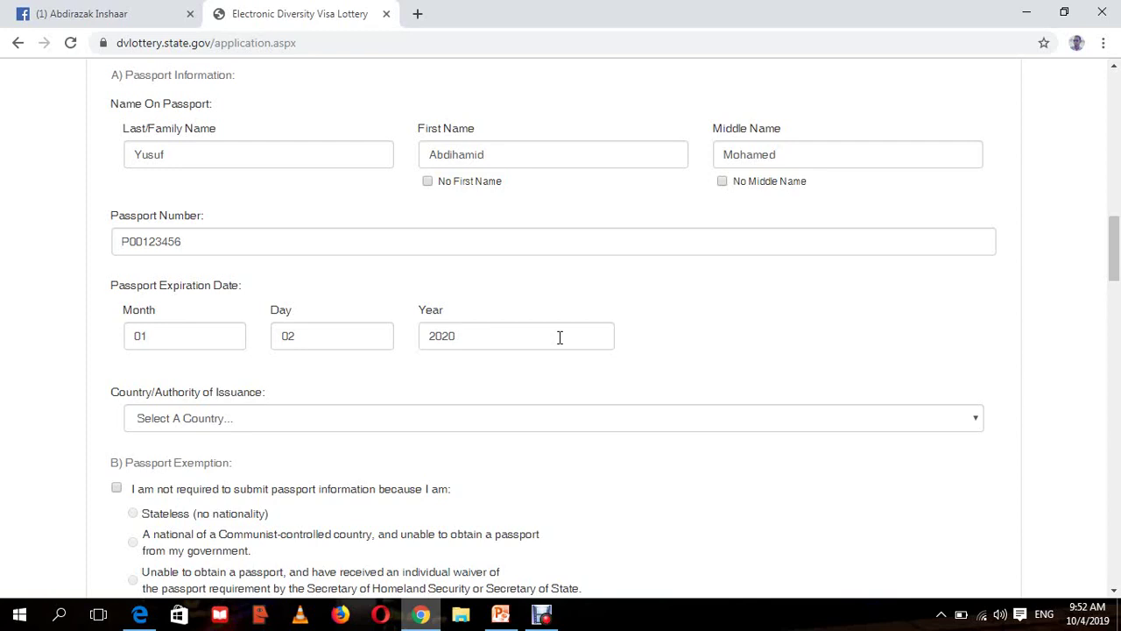
left_click_drag(246, 295, 111, 299)
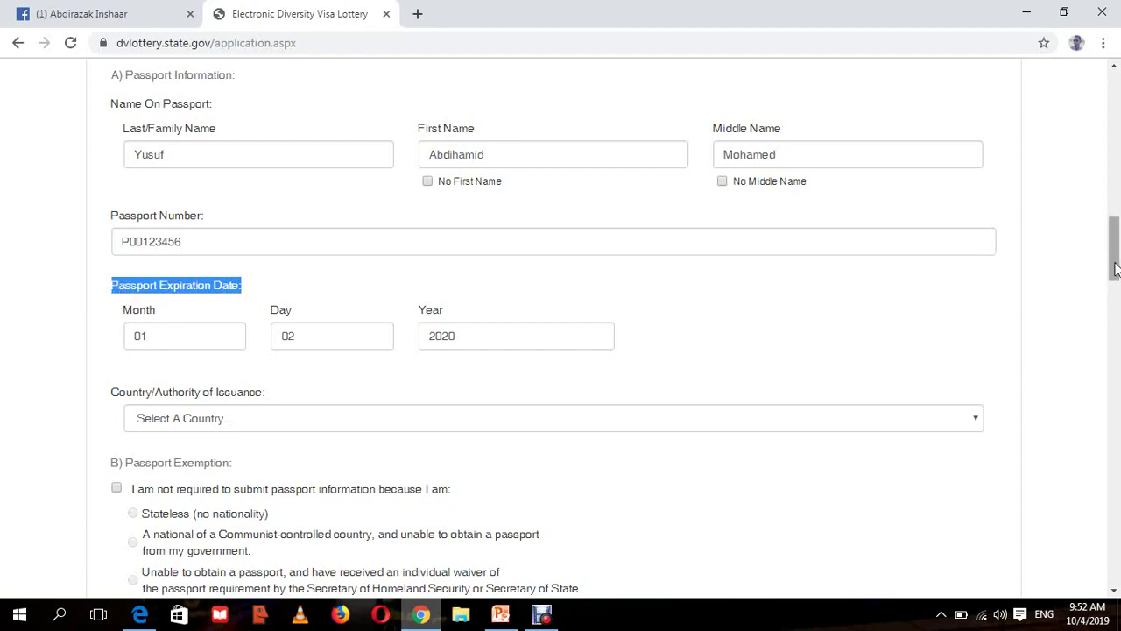
- Choose Somalia from the S countries as the passport's Country/Authority of Issuance
scroll(1113, 263, "down", 2)
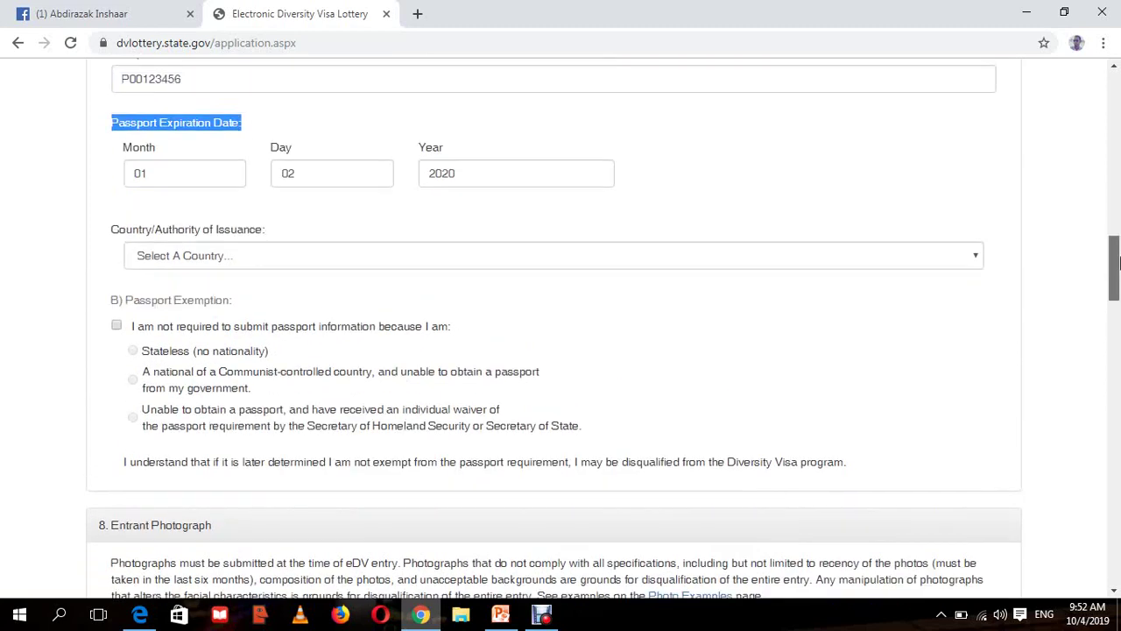
scroll(1120, 394, "up", 1)
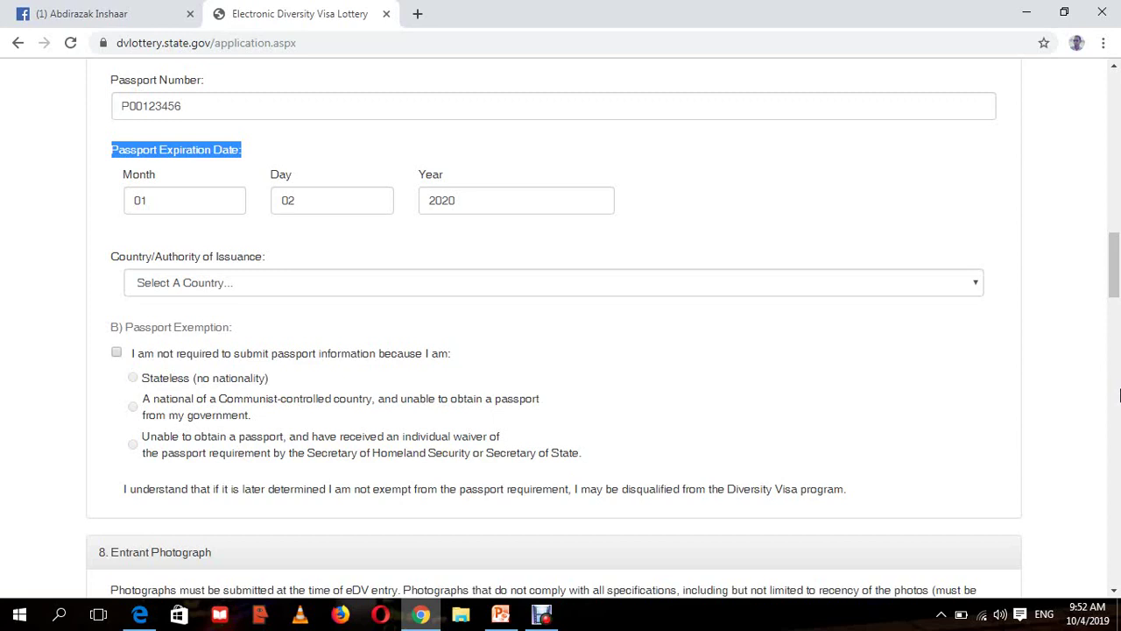
left_click(665, 283)
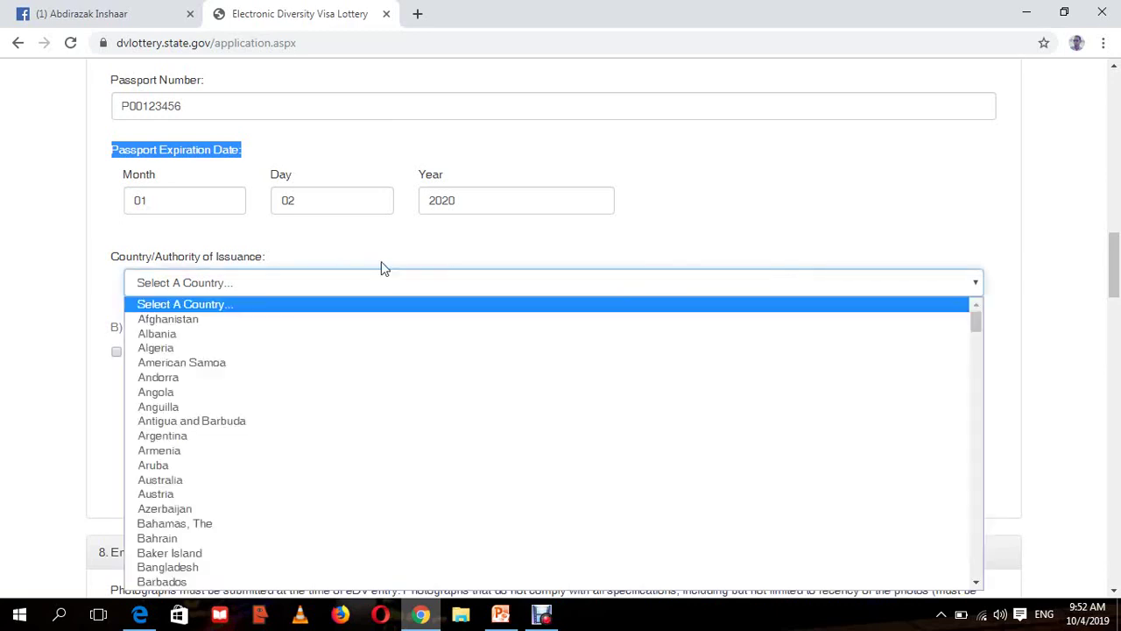
left_click(270, 261)
left_click_drag(265, 256, 127, 256)
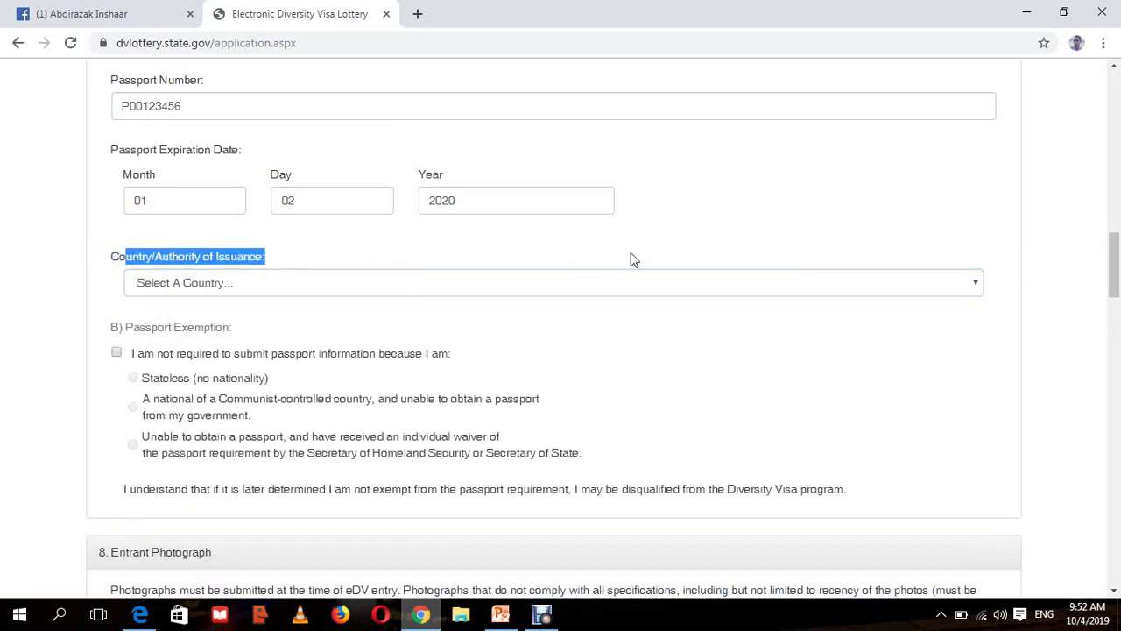
left_click(887, 195)
left_click(831, 283)
key("s")
key("s")
key("s")
key("s")
key("s")
key("s")
key("s")
key("s")
key("s")
key("s")
key("s")
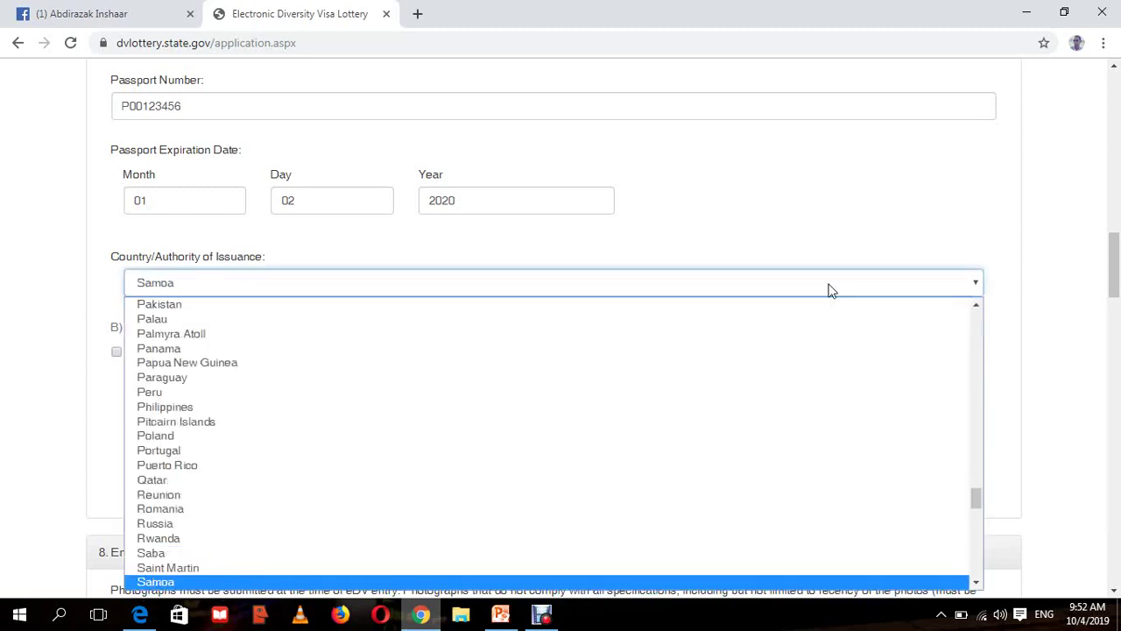
key("s")
key("s")
key("s")
key("s")
key("s")
key("s")
key("s")
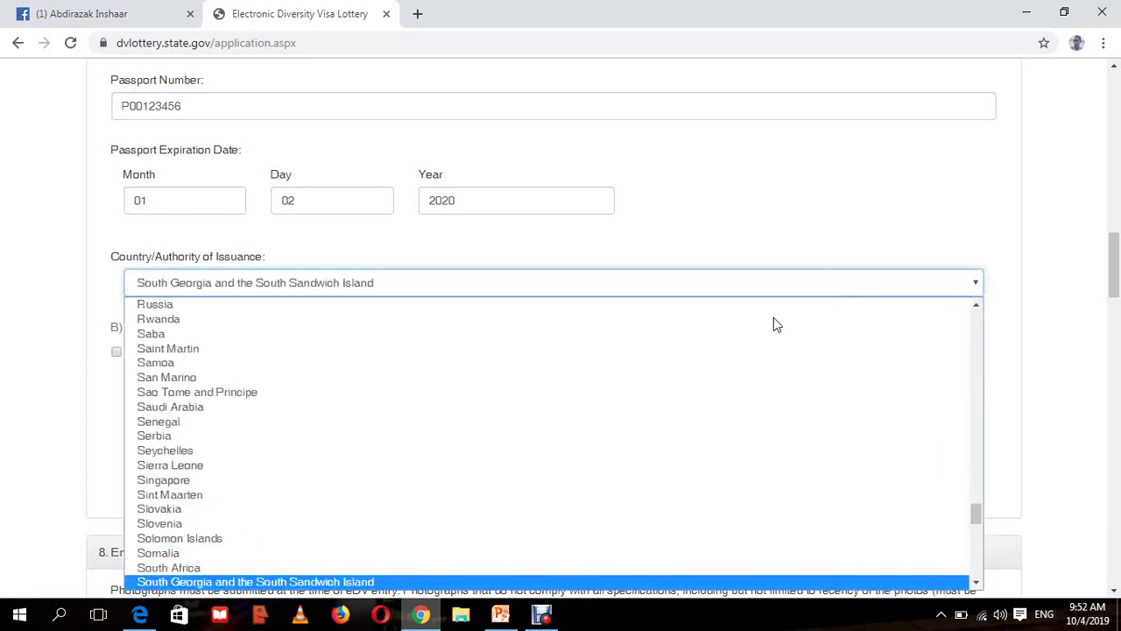
left_click(238, 555)
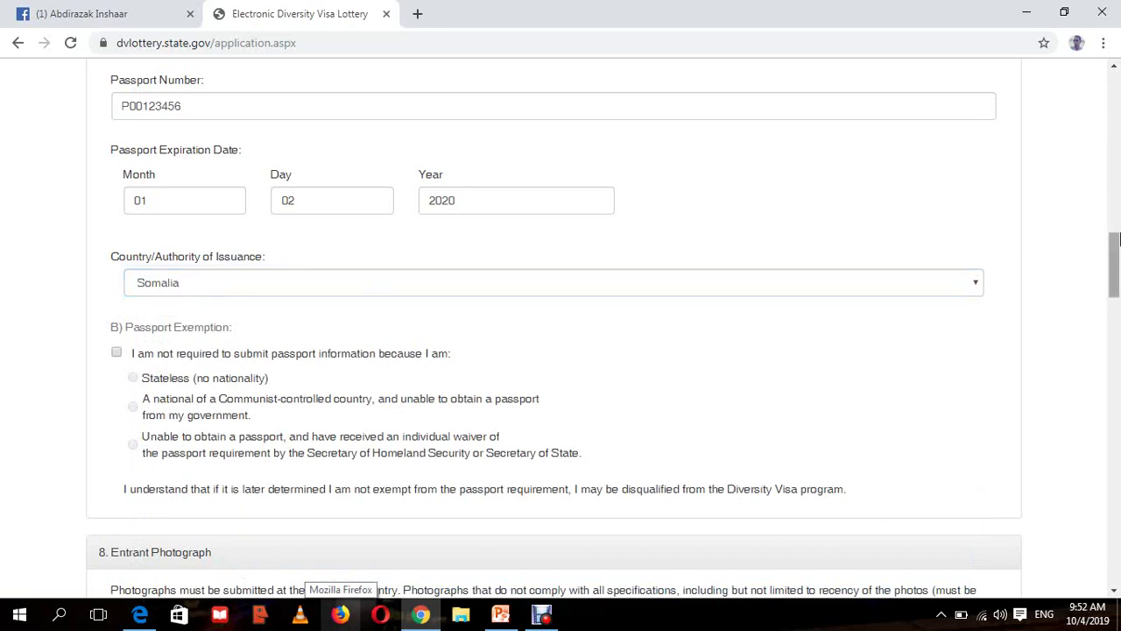
left_click_drag(1115, 235, 1115, 235)
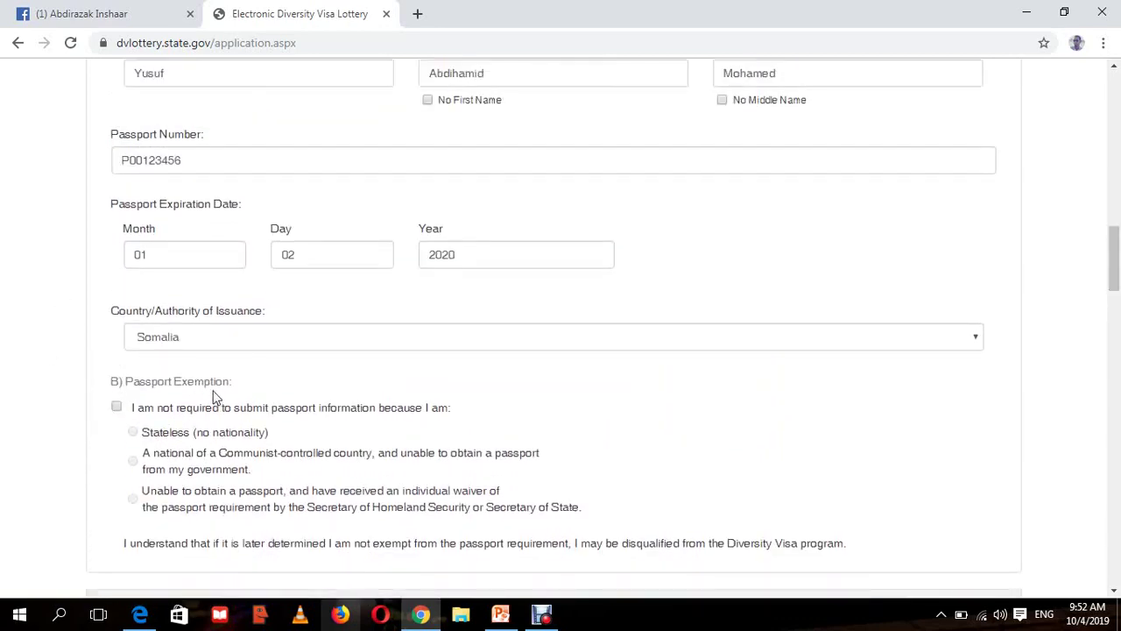
left_click_drag(238, 382, 100, 383)
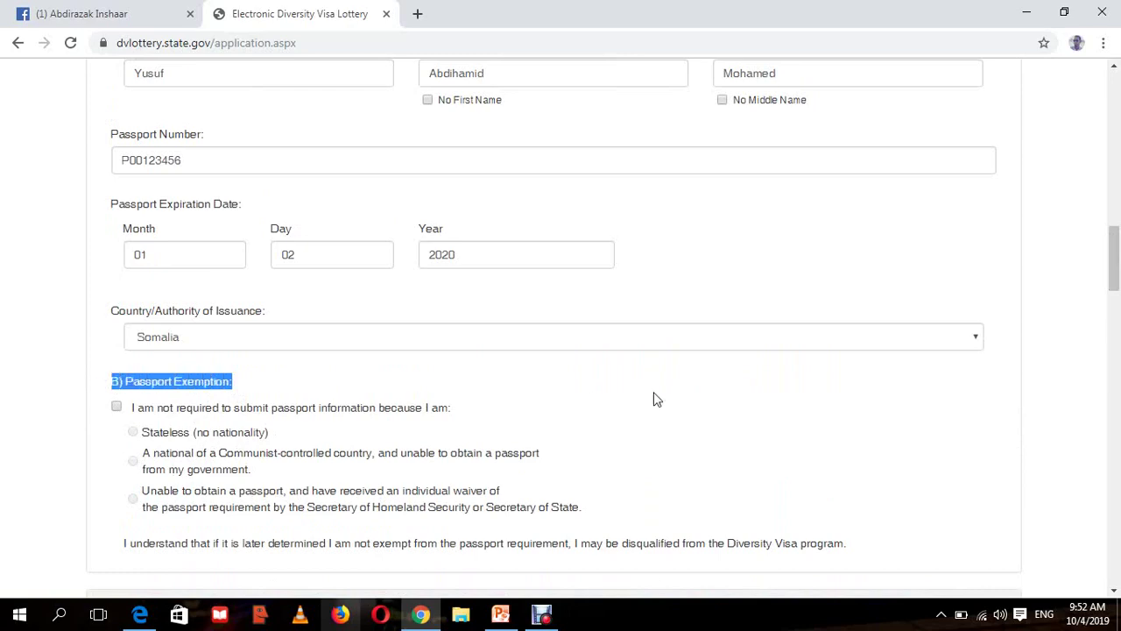
left_click_drag(1118, 277, 1114, 286)
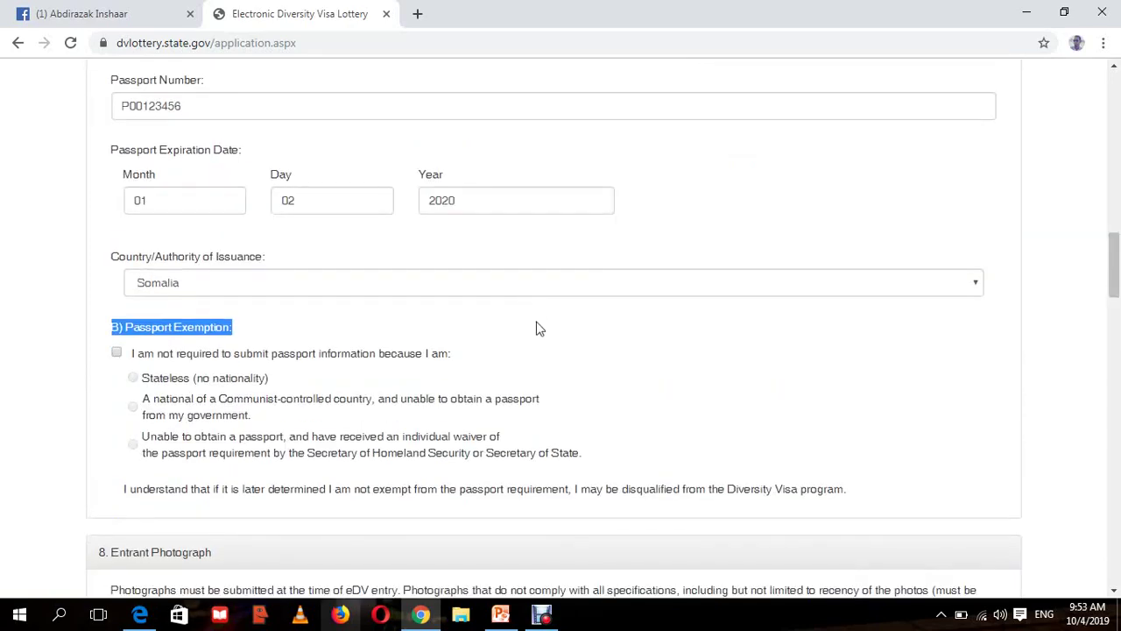
left_click(230, 321)
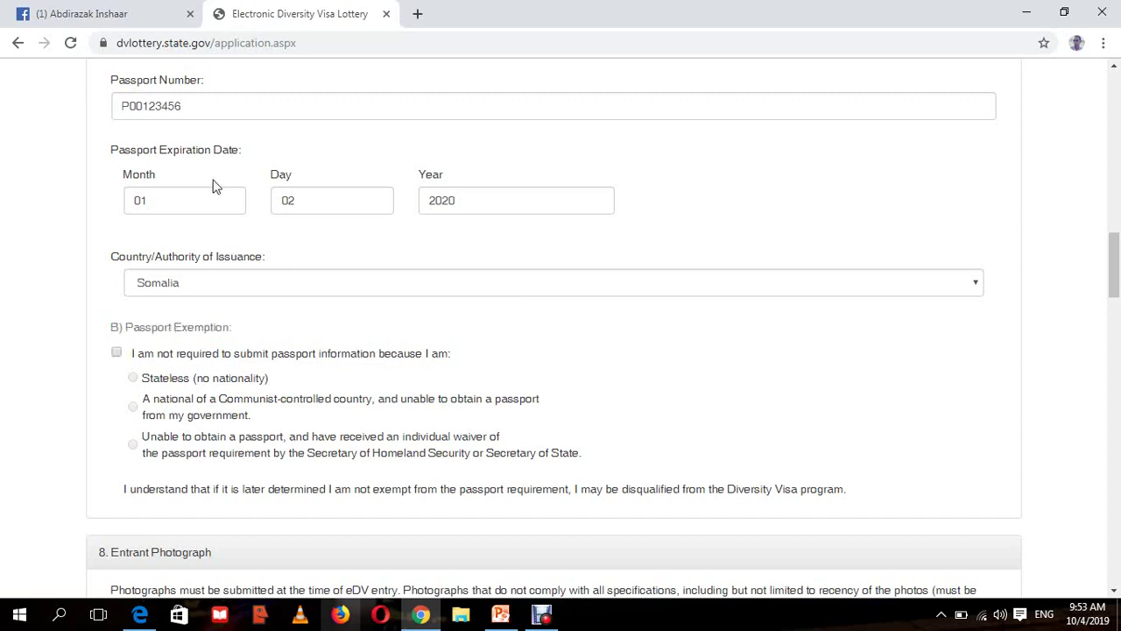
left_click_drag(1117, 255, 1117, 252)
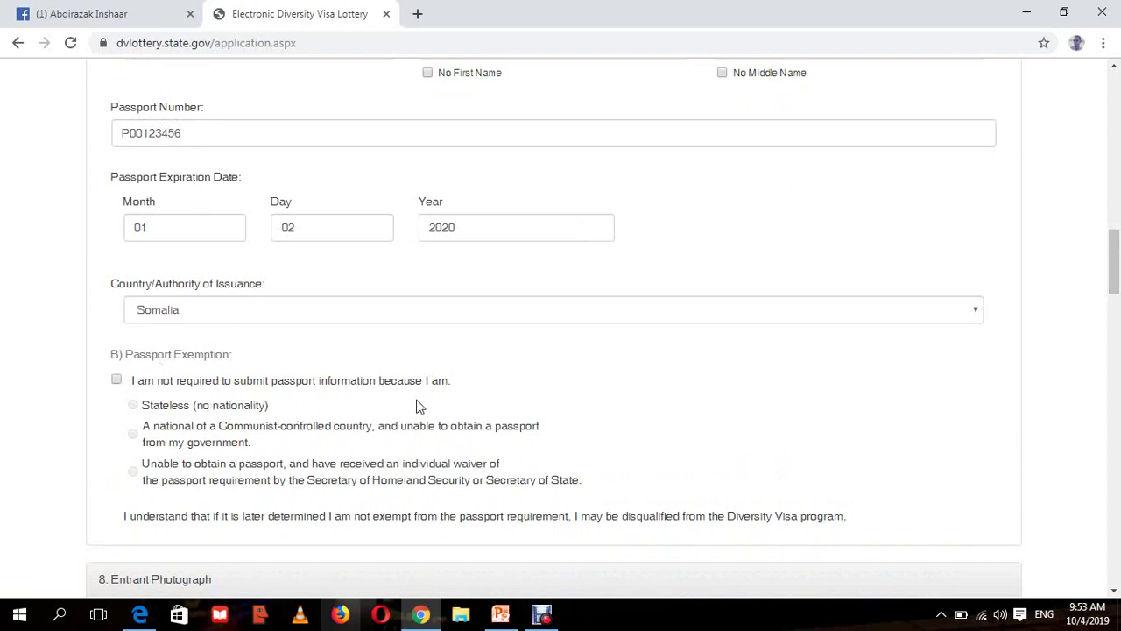
left_click_drag(1119, 299, 1117, 304)
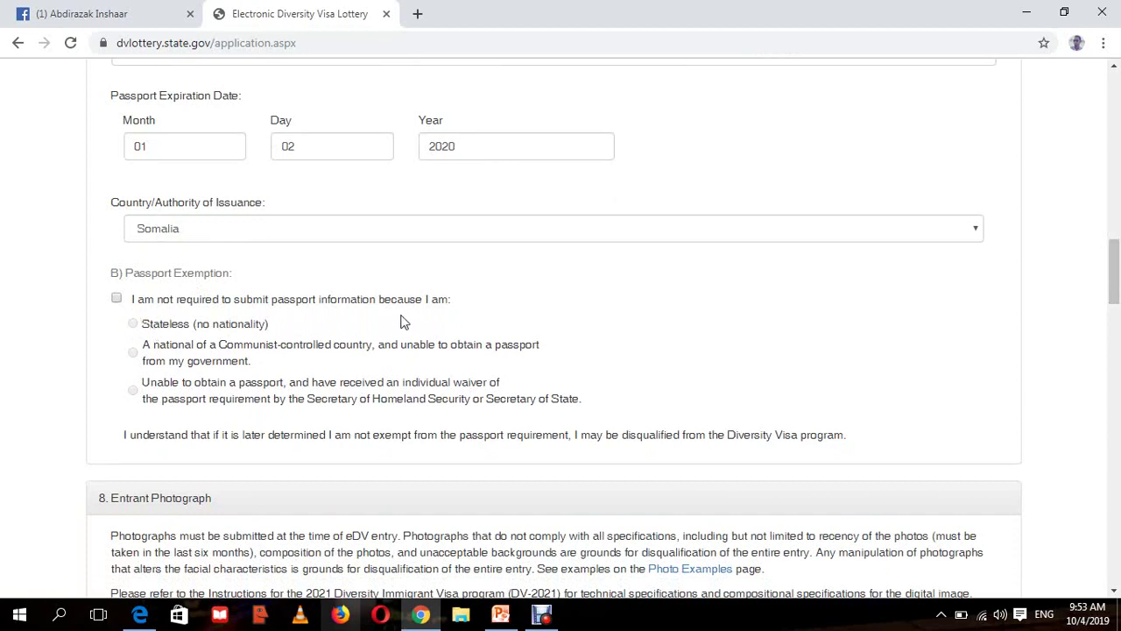
left_click_drag(1117, 277, 1117, 289)
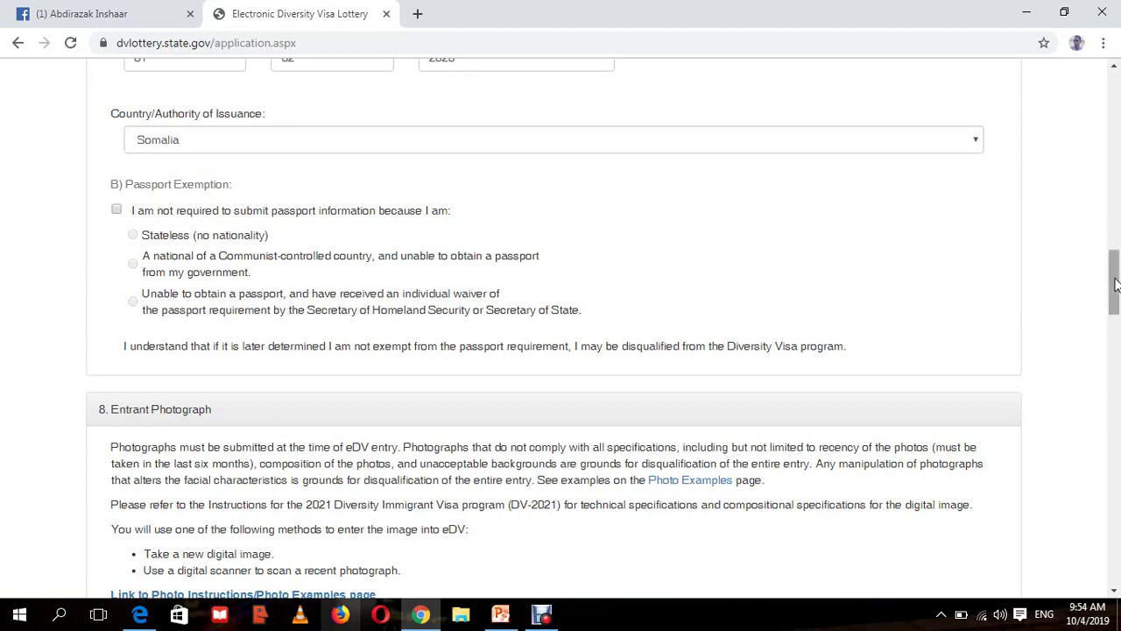
scroll(1117, 285, "down", 1)
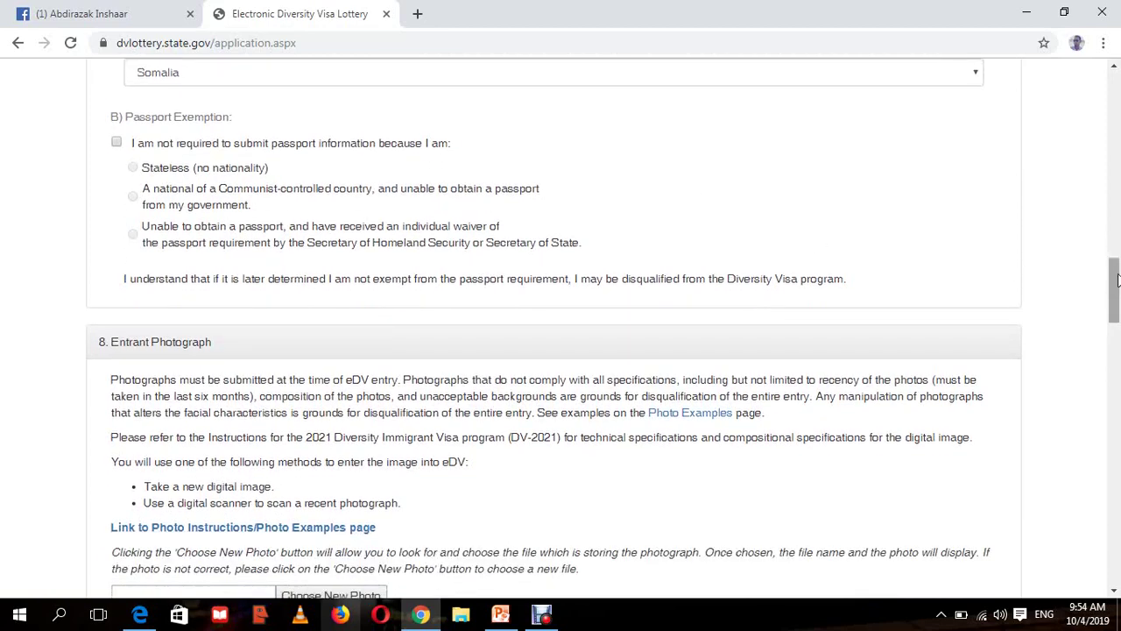
left_click_drag(1118, 280, 1117, 278)
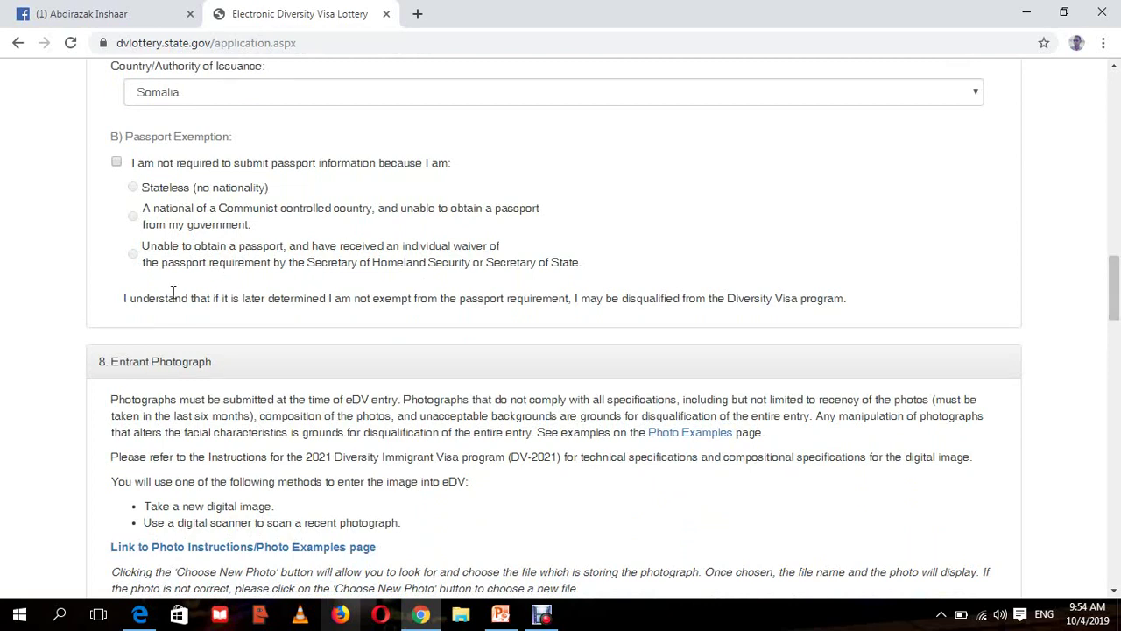
left_click_drag(125, 300, 850, 308)
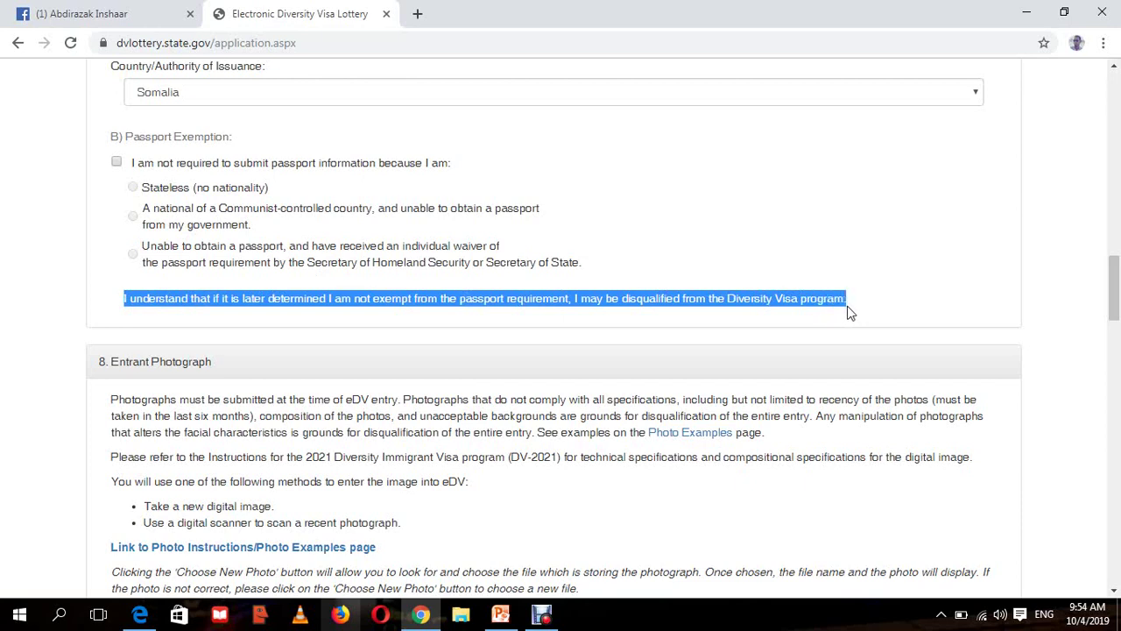
left_click(162, 301)
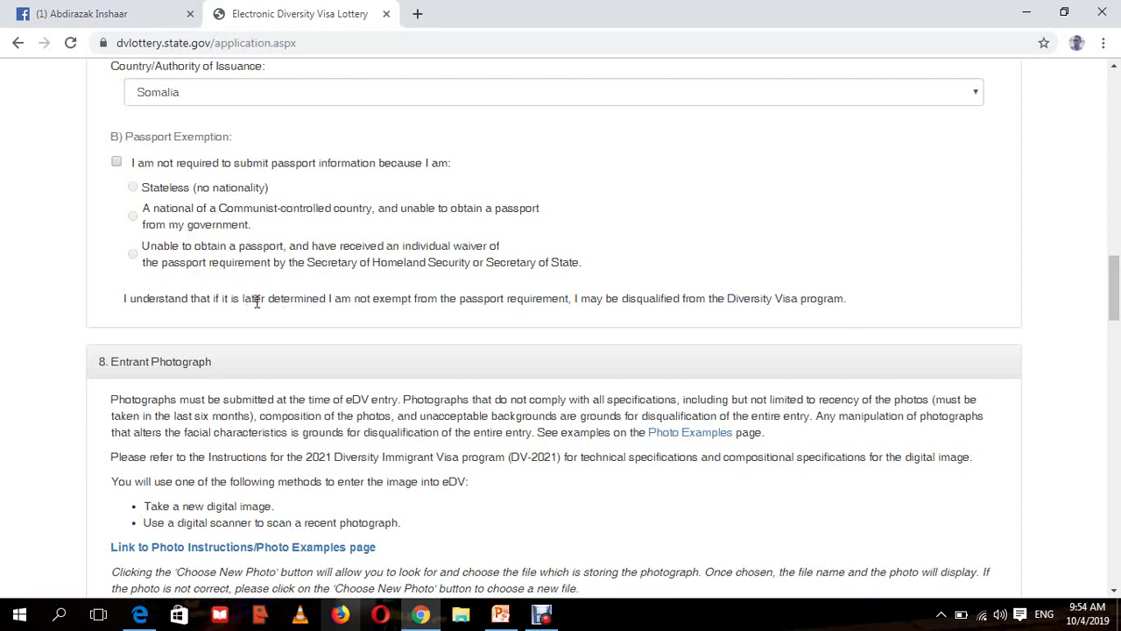
left_click_drag(271, 297, 438, 316)
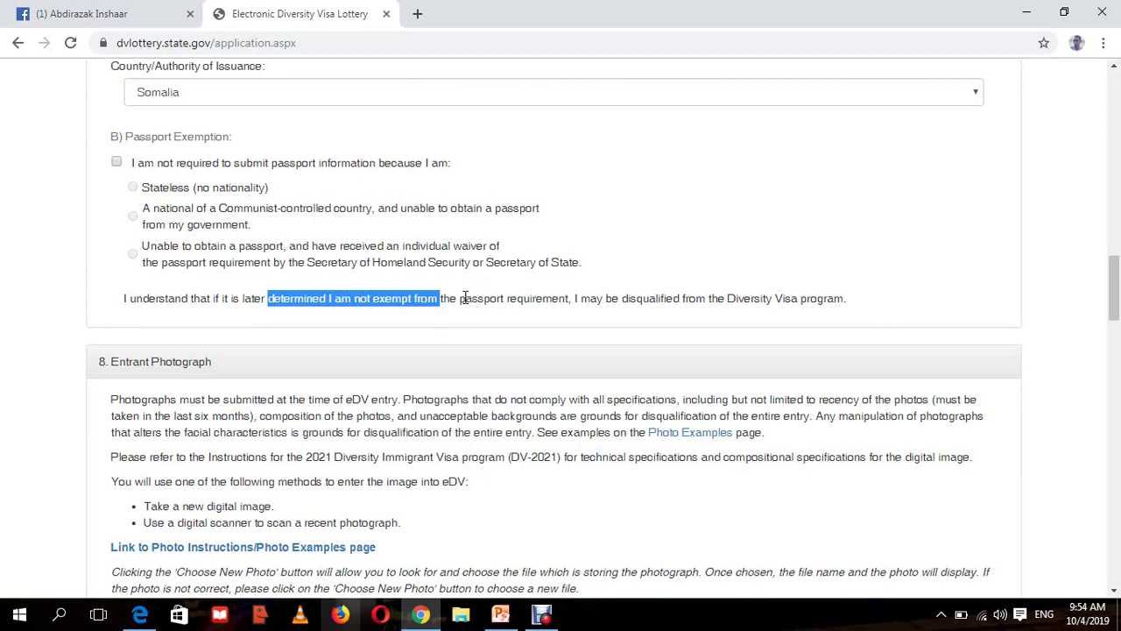
left_click(466, 298)
left_click_drag(465, 298, 547, 302)
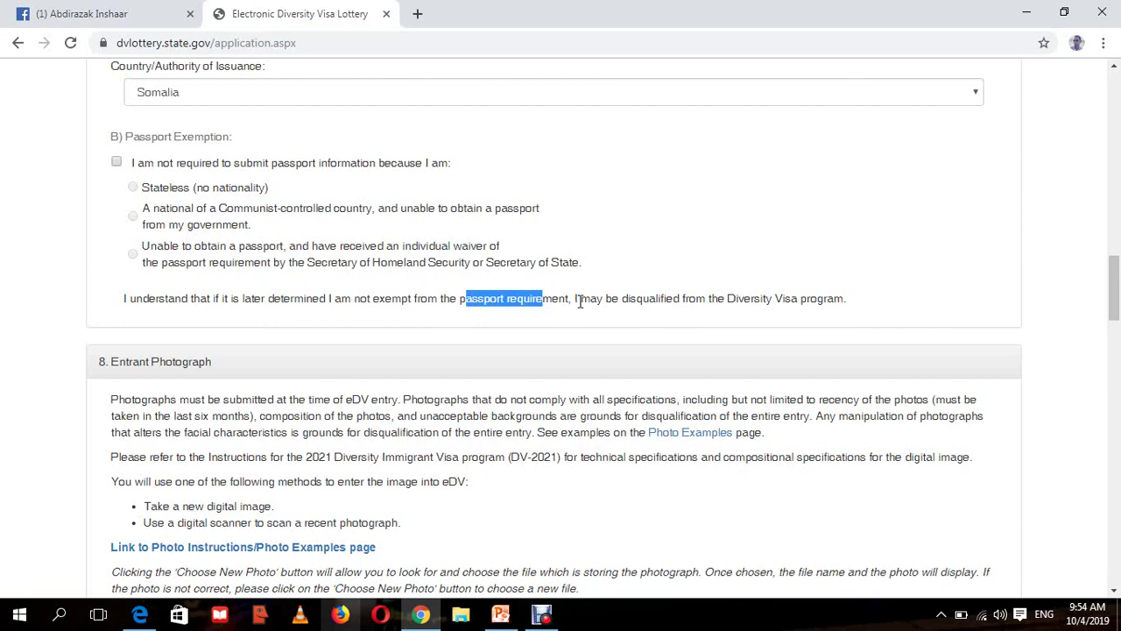
left_click_drag(572, 299, 847, 303)
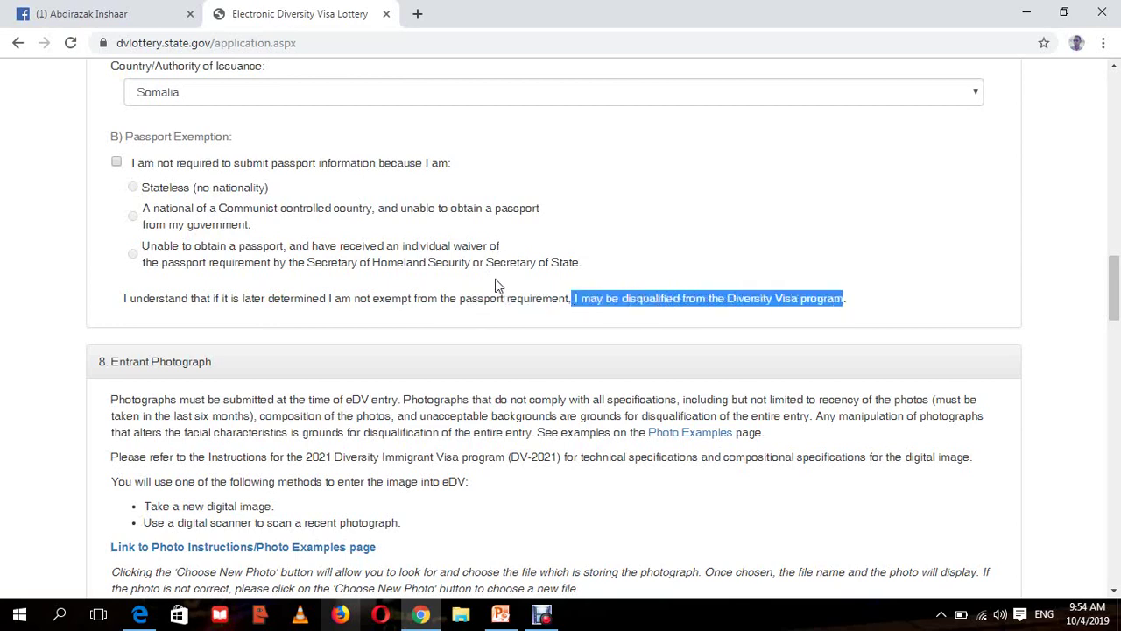
left_click(206, 298)
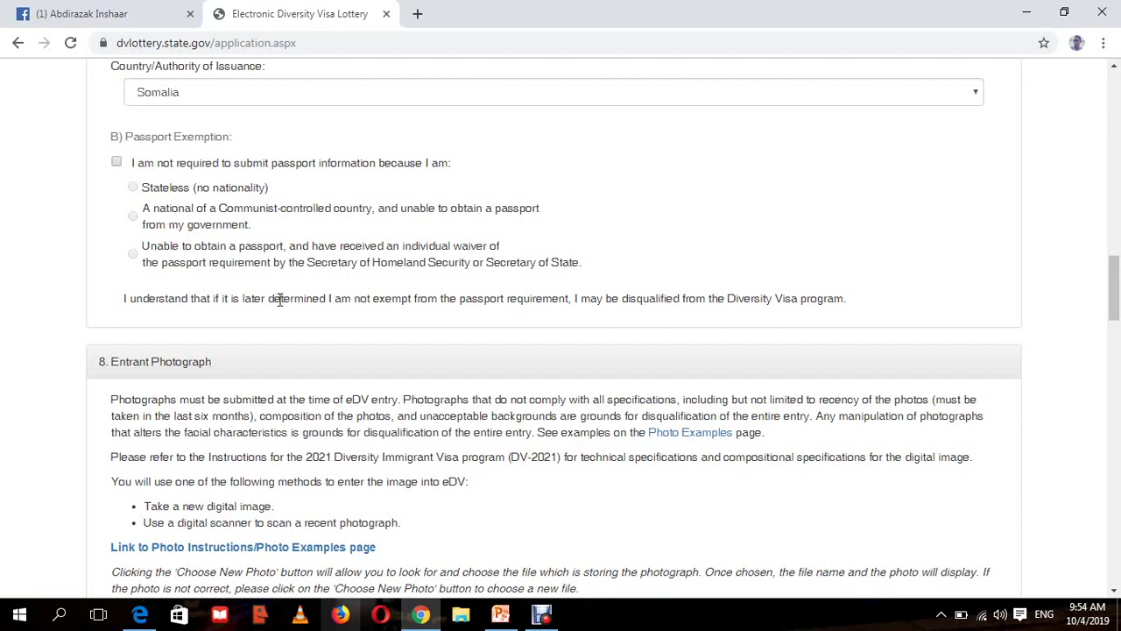
left_click_drag(355, 301, 453, 301)
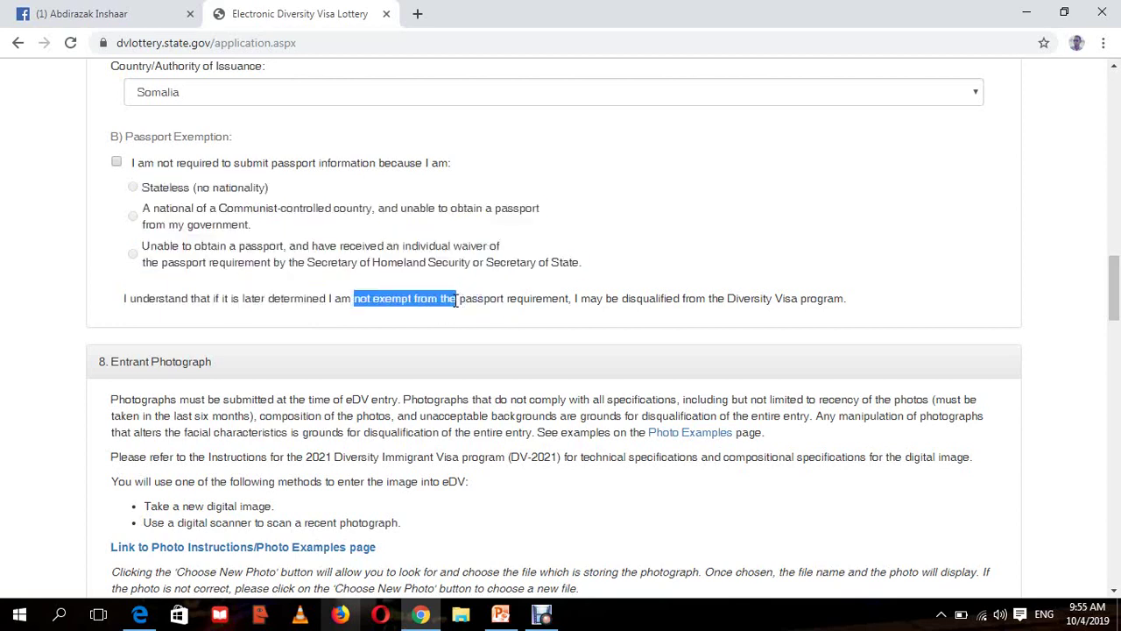
left_click_drag(622, 301, 681, 301)
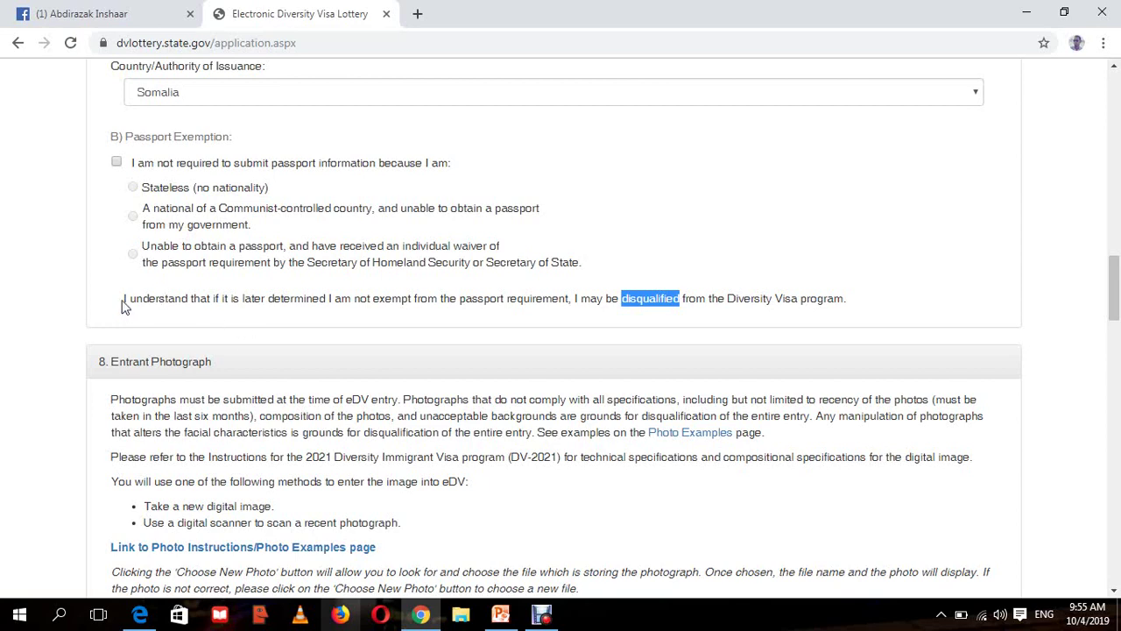
left_click_drag(124, 305, 445, 307)
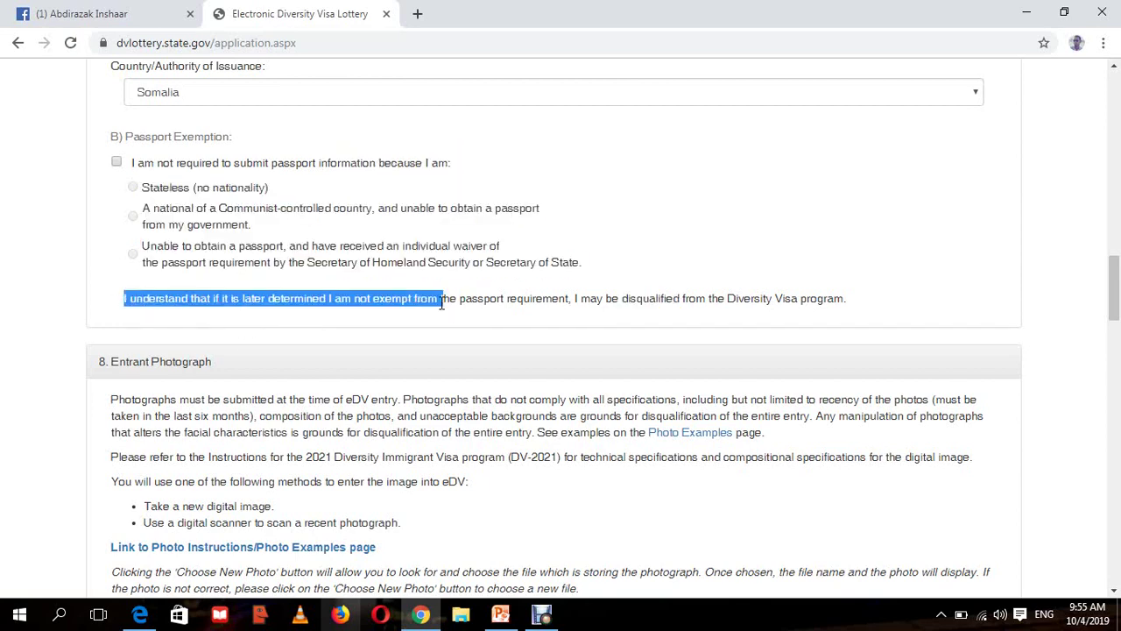
left_click(304, 312)
left_click_drag(246, 299, 429, 302)
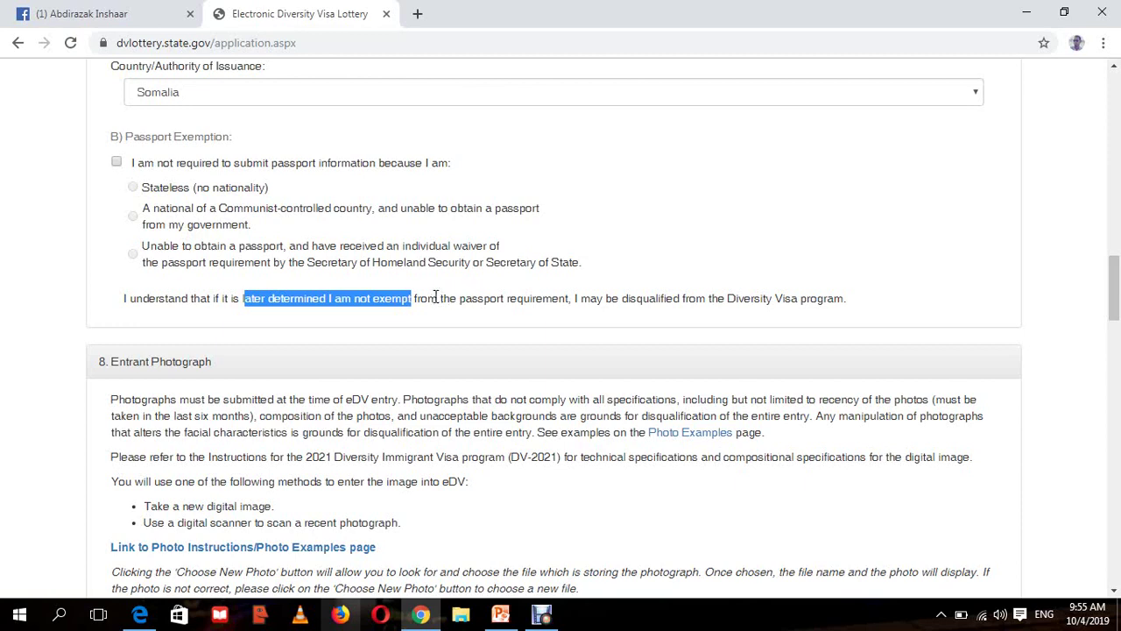
left_click_drag(438, 298, 681, 313)
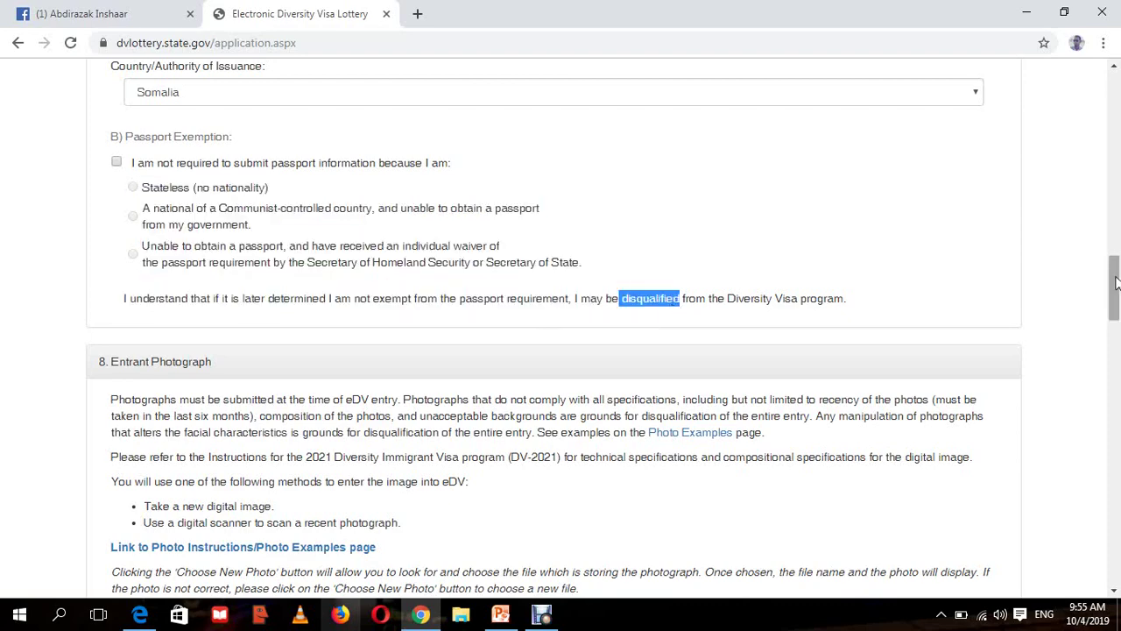
left_click_drag(1117, 282, 1117, 267)
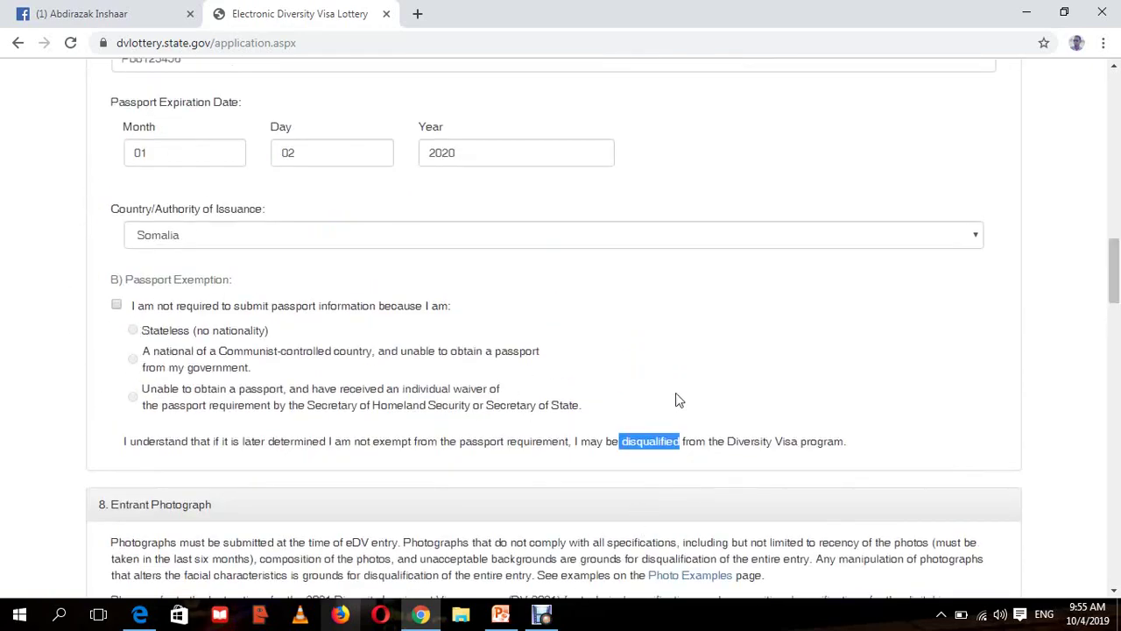
- Scroll down to section 8 Entrant Photograph and launch Choose New Photo
left_click(1054, 452)
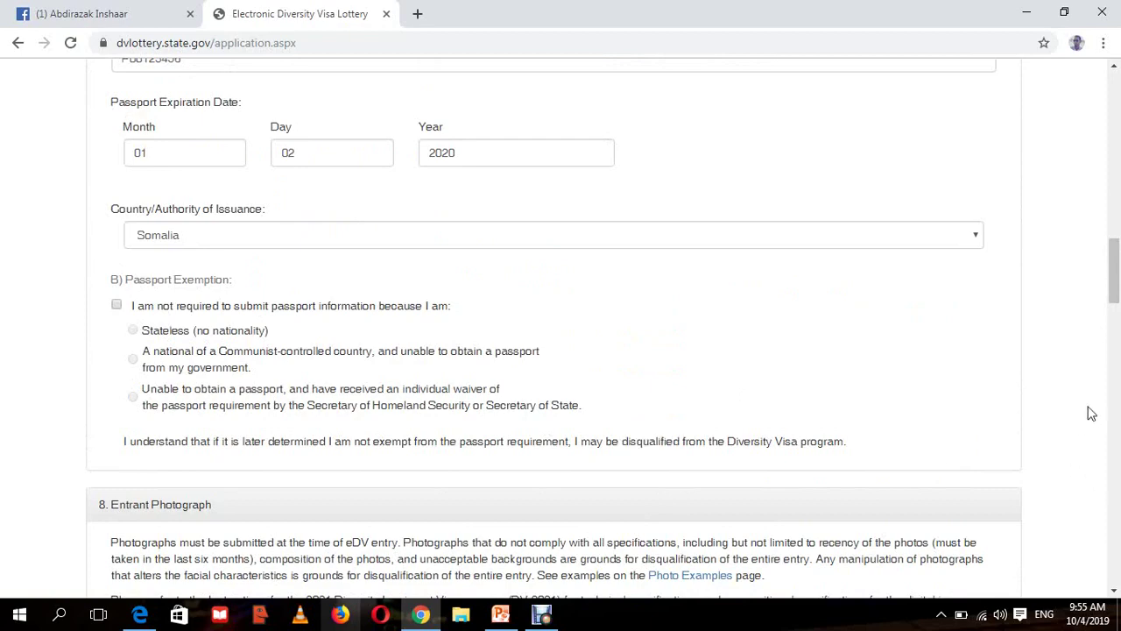
left_click_drag(1116, 280, 1115, 343)
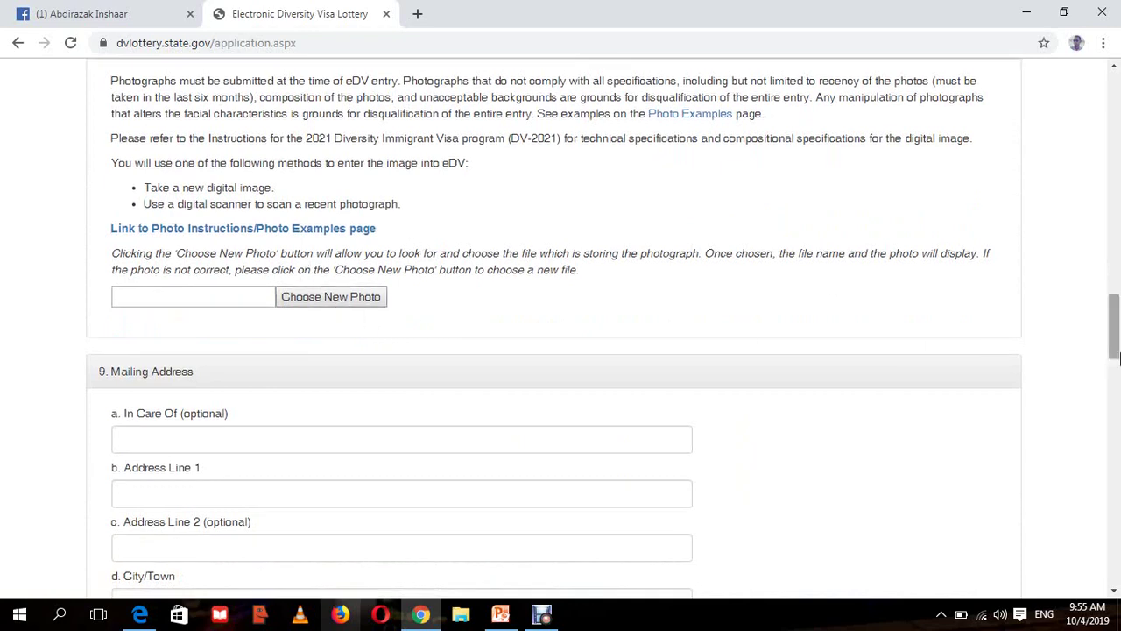
left_click_drag(1115, 349, 1114, 345)
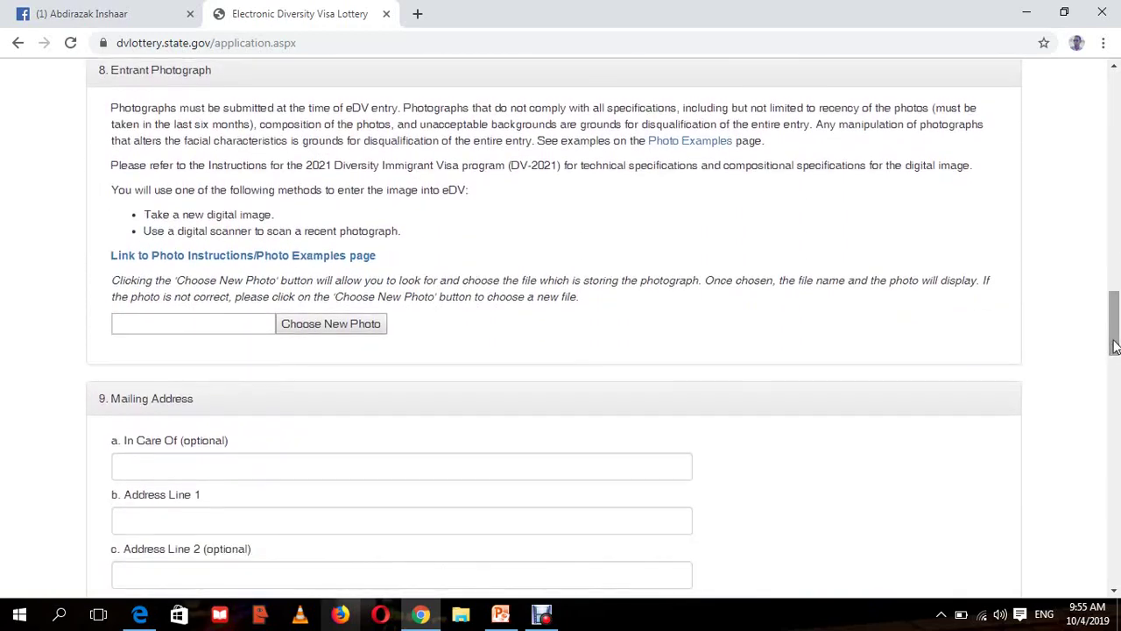
left_click(344, 326)
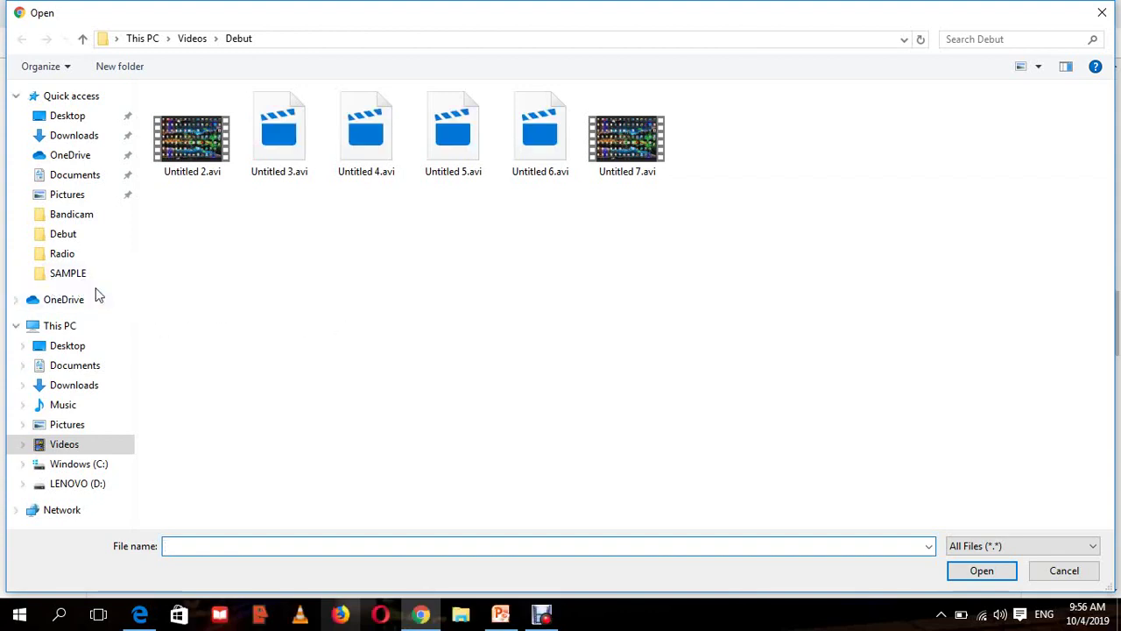
- Attach CROPPED-M12_120_1.jpg from the SAMPLE folder as the entrant photo
left_click(79, 278)
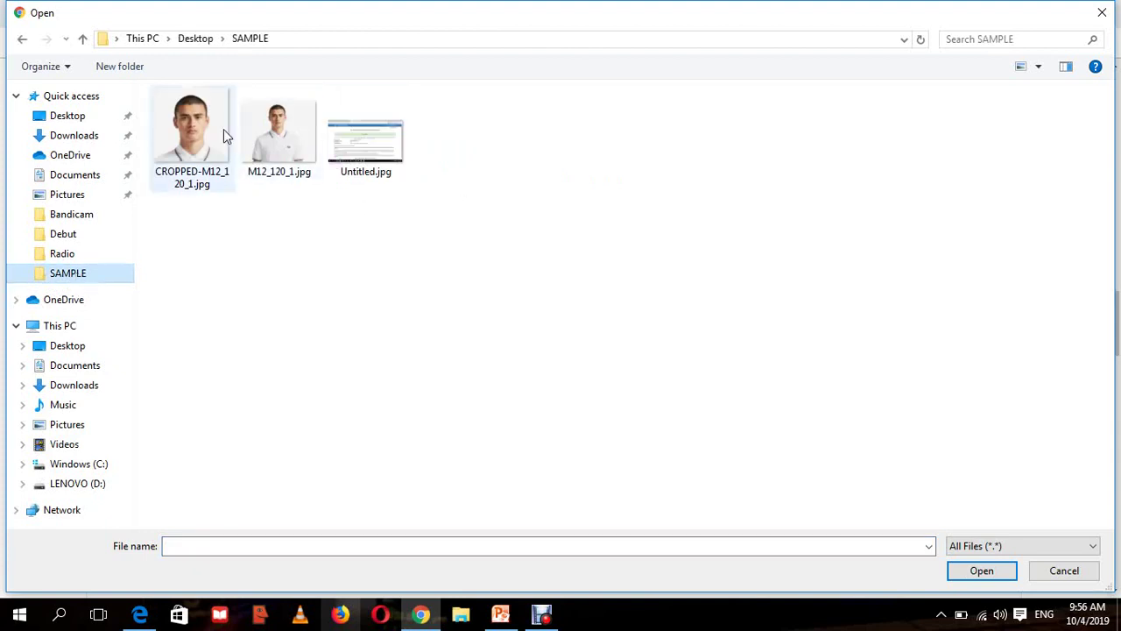
left_click(223, 129)
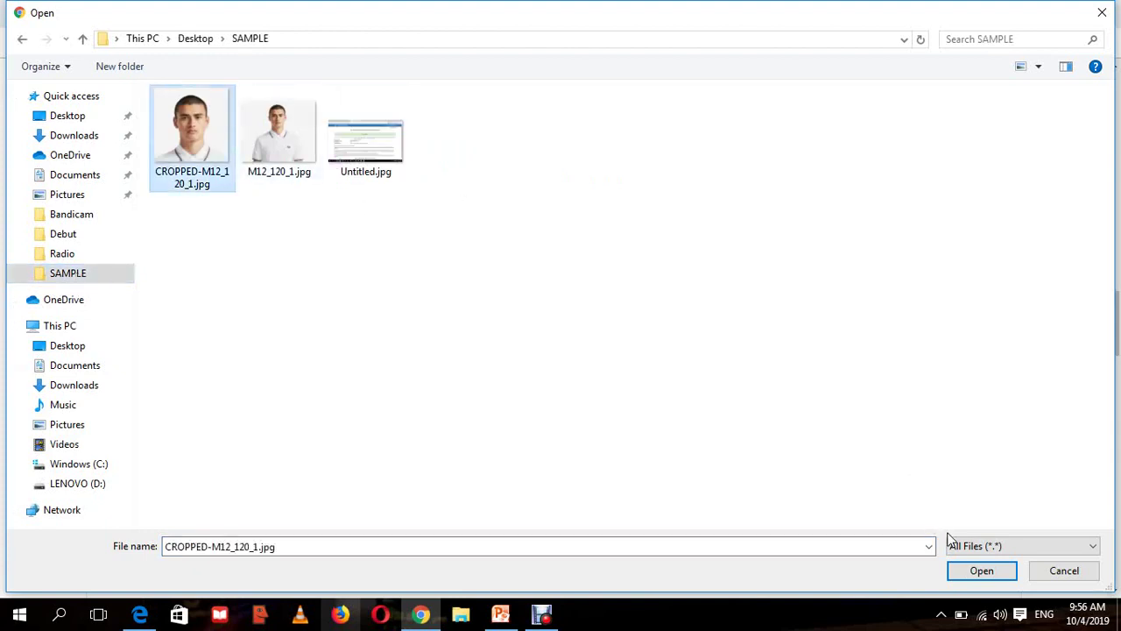
left_click(969, 571)
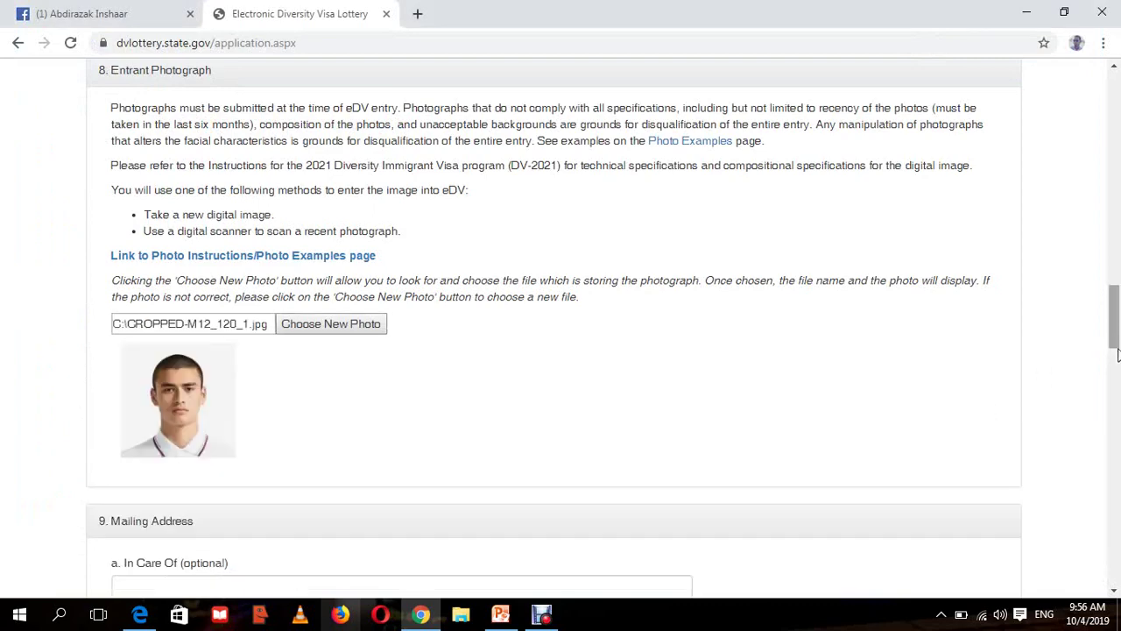
scroll(1114, 324, "down", 3)
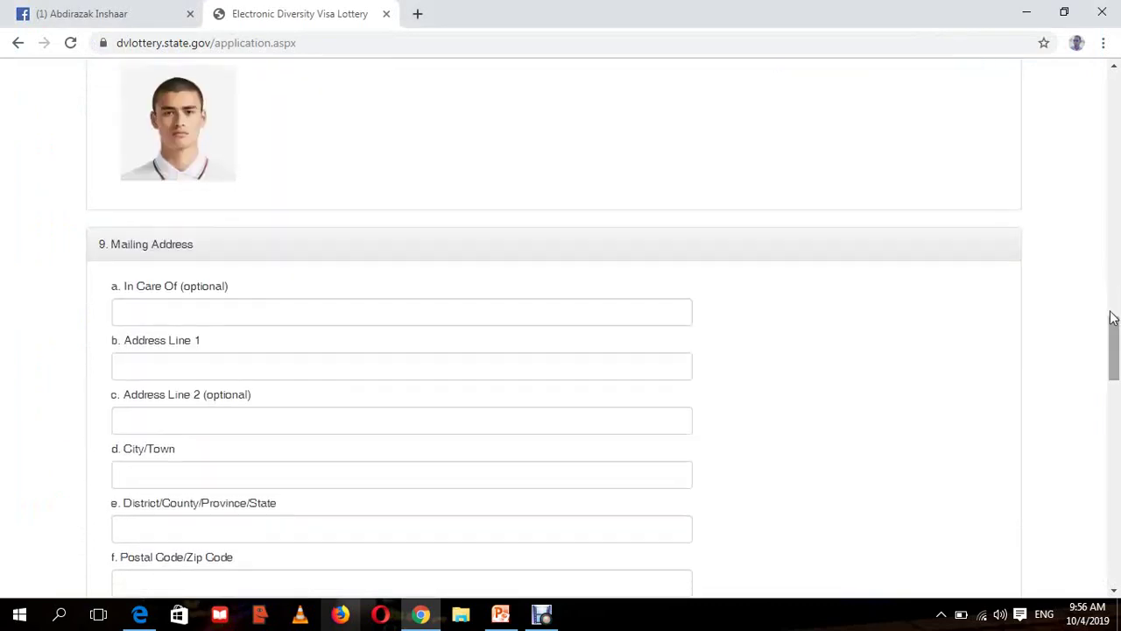
scroll(1114, 318, "up", 3)
scroll(1116, 351, "down", 3)
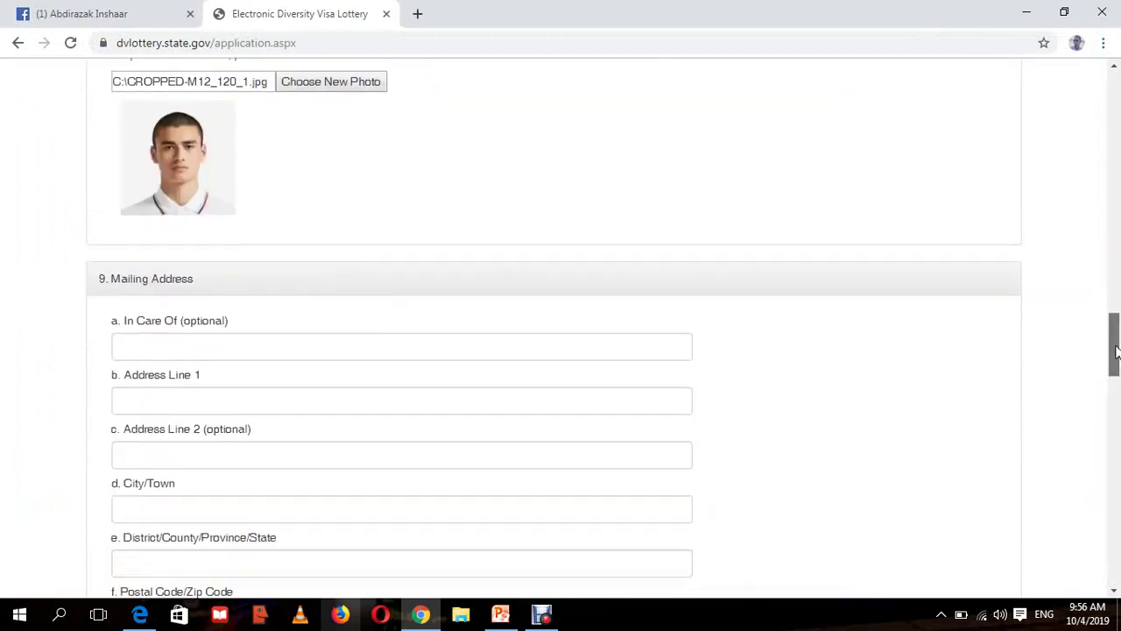
left_click_drag(1116, 350, 1116, 368)
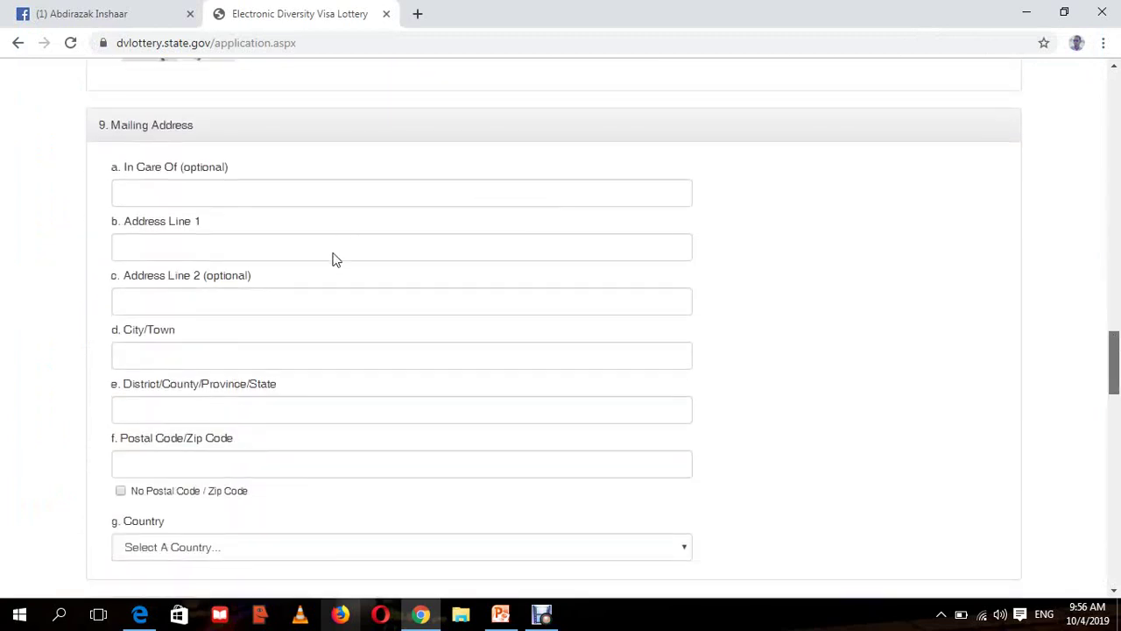
scroll(333, 255, "up", 2)
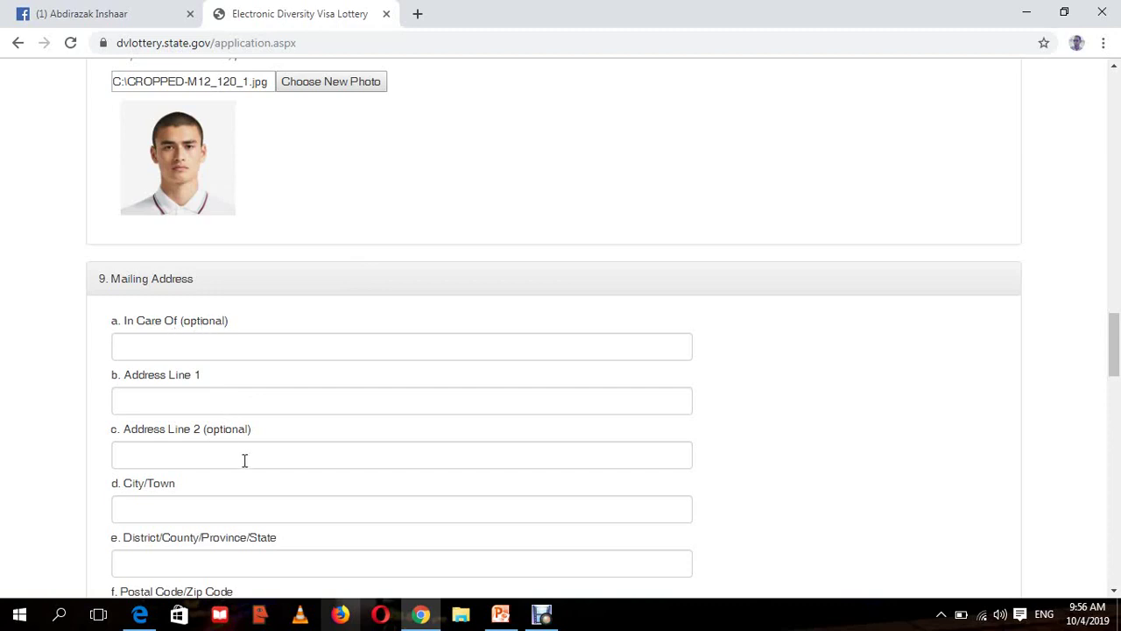
left_click_drag(245, 428, 203, 428)
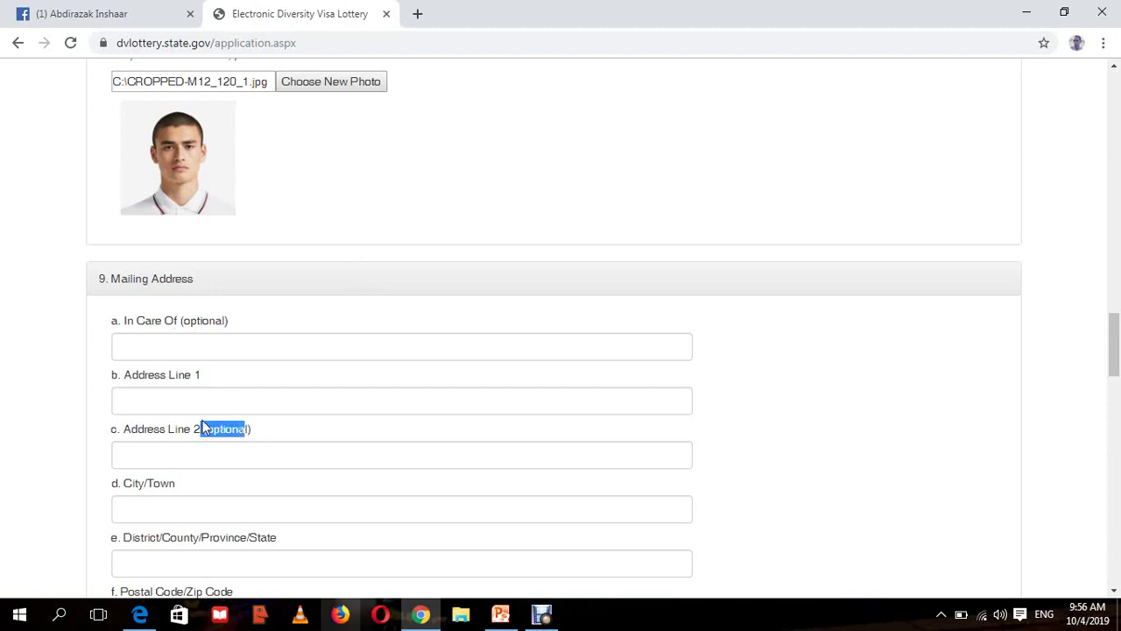
left_click_drag(226, 321, 179, 317)
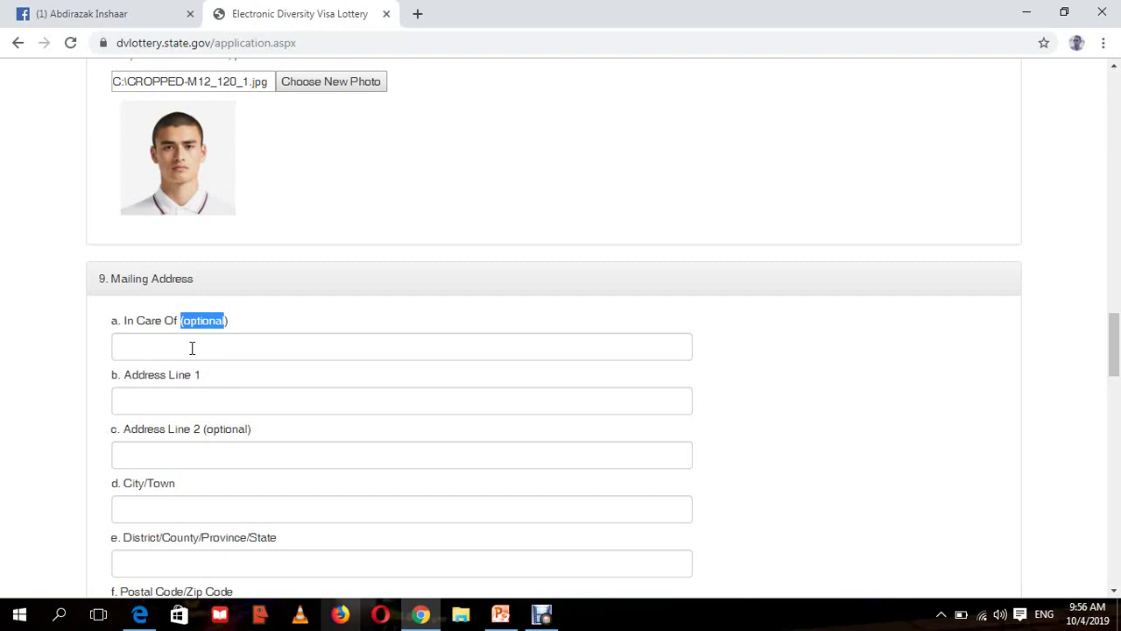
left_click(199, 348)
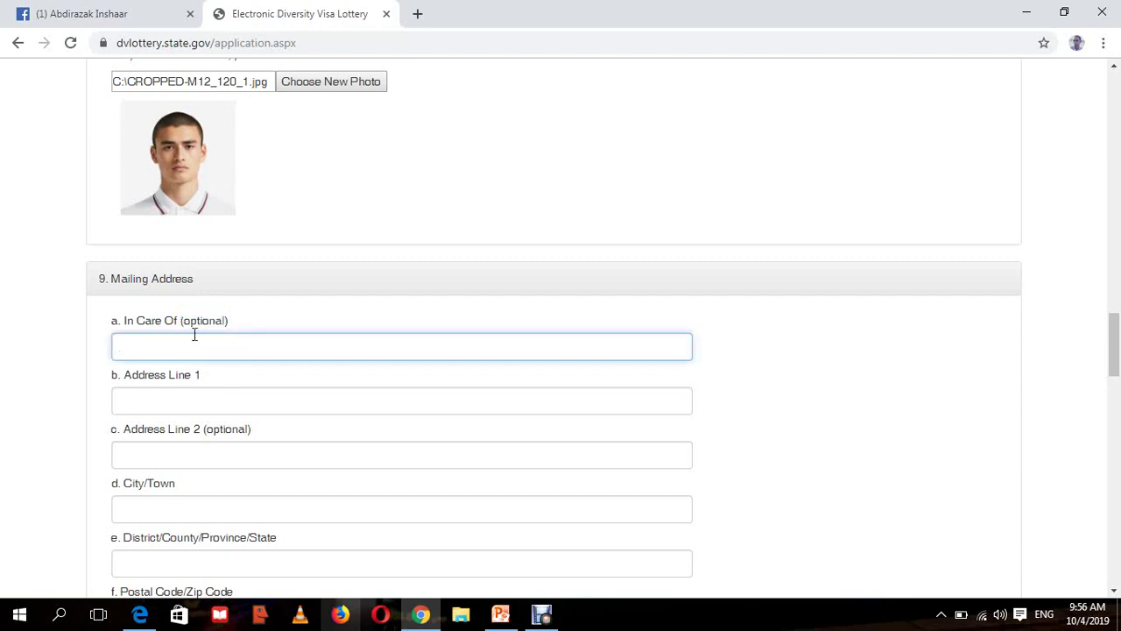
left_click(313, 318)
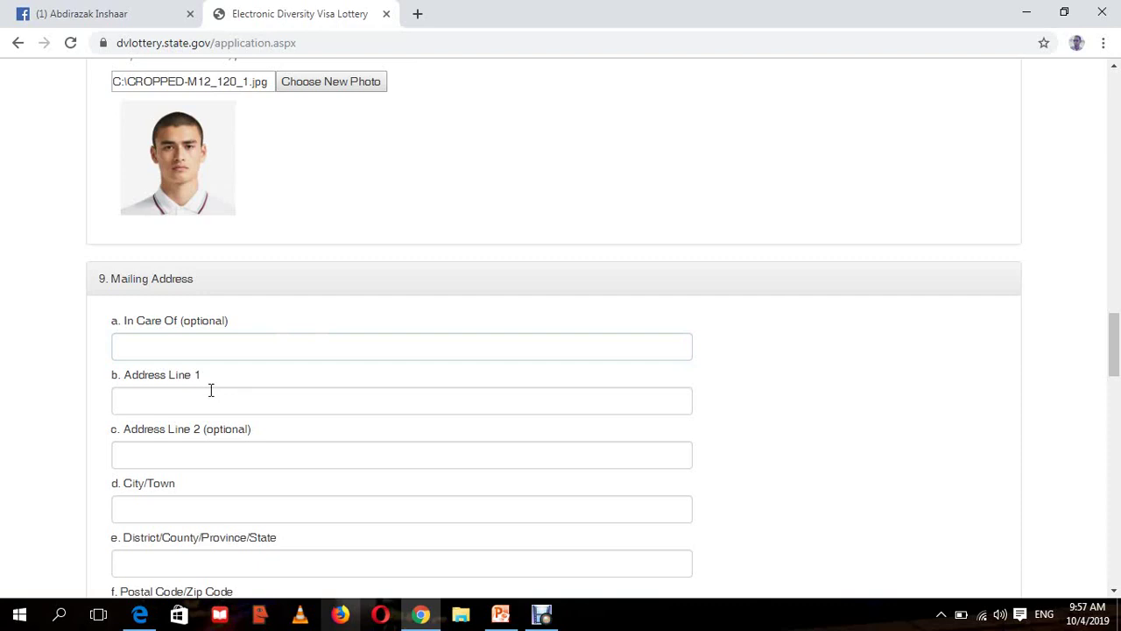
left_click(211, 390)
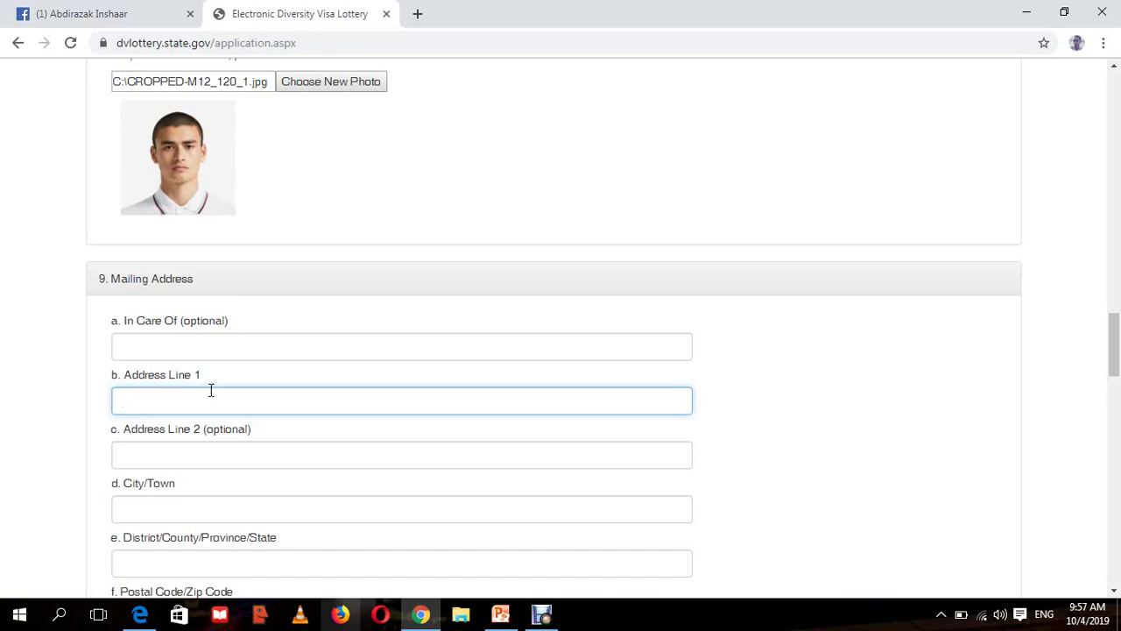
- Enter the street in Address Line 1 and the district, with capital D, in Address Line 2
left_click(226, 458)
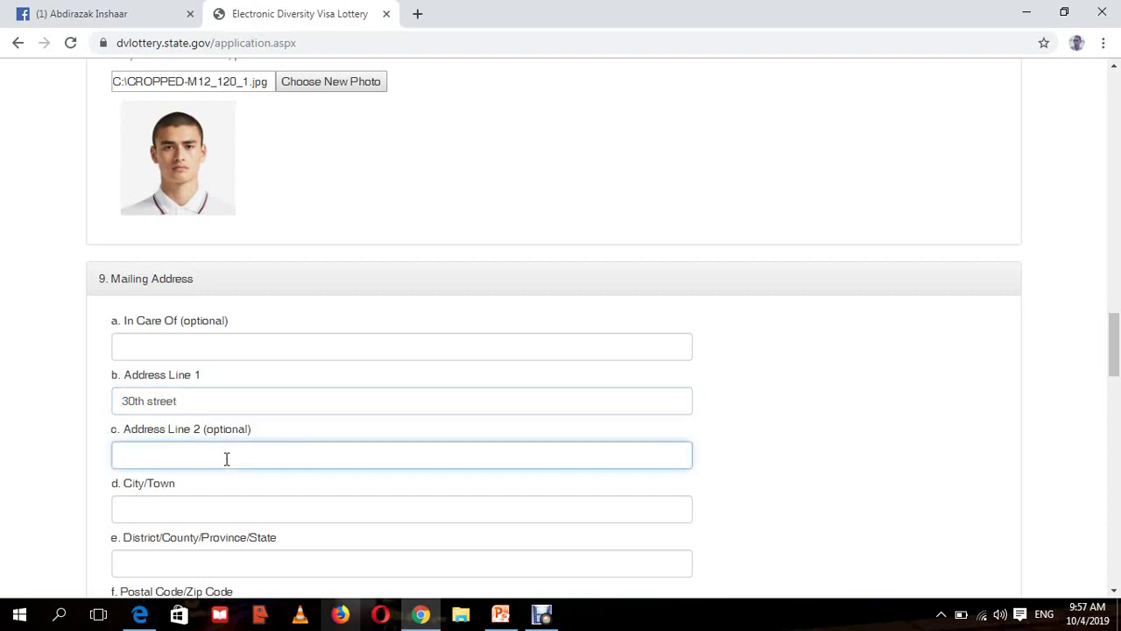
type("hodsan")
key("ctrl+a")
type("hodan district")
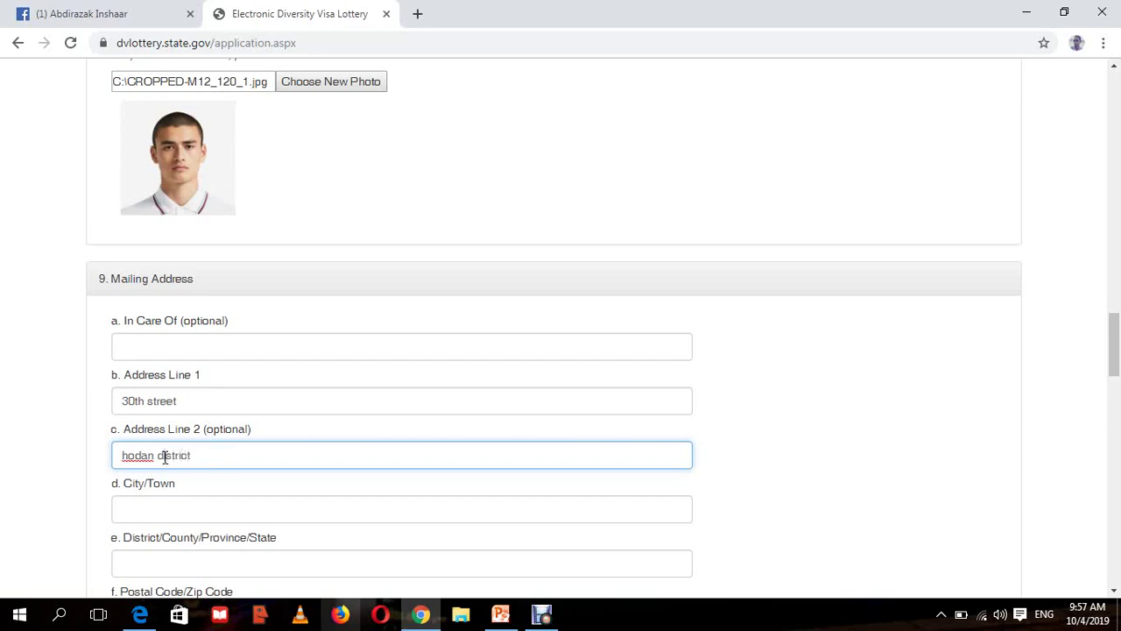
key("BackSpace")
key("Delete")
type("D")
key("BackSpace")
type("d")
left_click(165, 458)
key("BackSpace")
type("D")
- Capitalise 'hodan' to 'Hodan' in Address Line 2
left_click(209, 514)
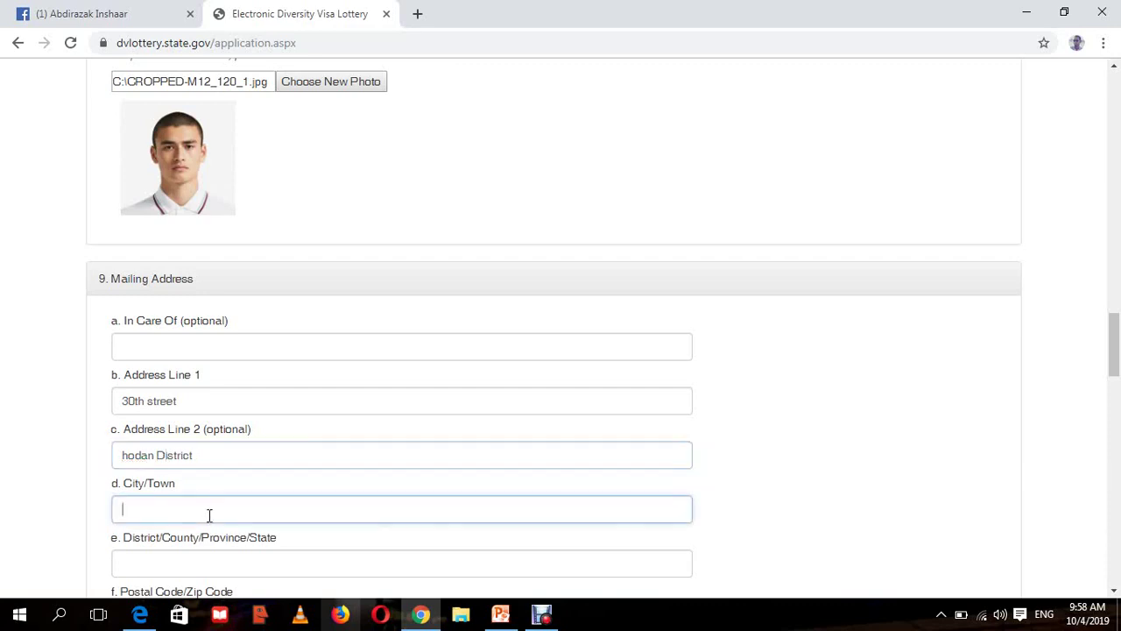
left_click(129, 457)
key("BackSpace")
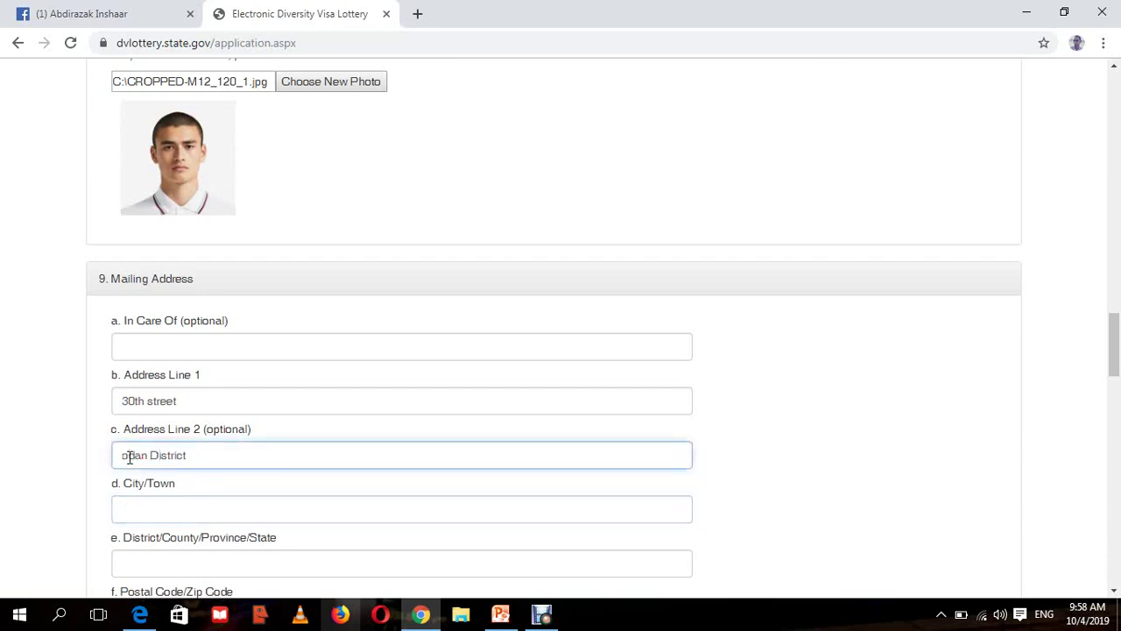
type("H")
- Enter Mogadishu as the City/Town
left_click(163, 514)
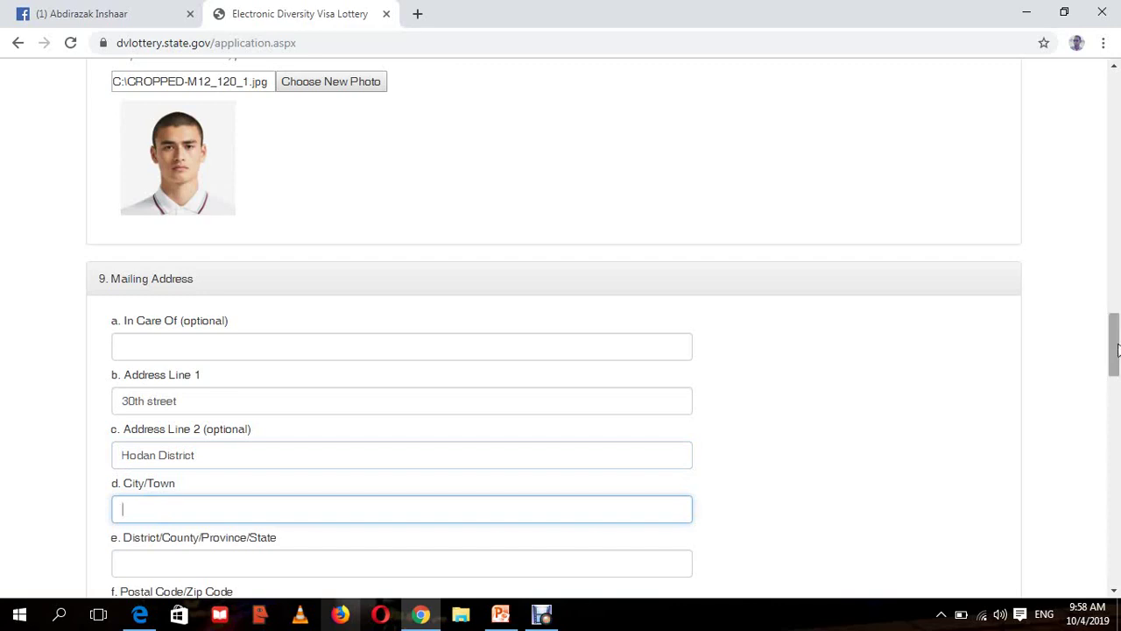
left_click_drag(1117, 349, 1117, 366)
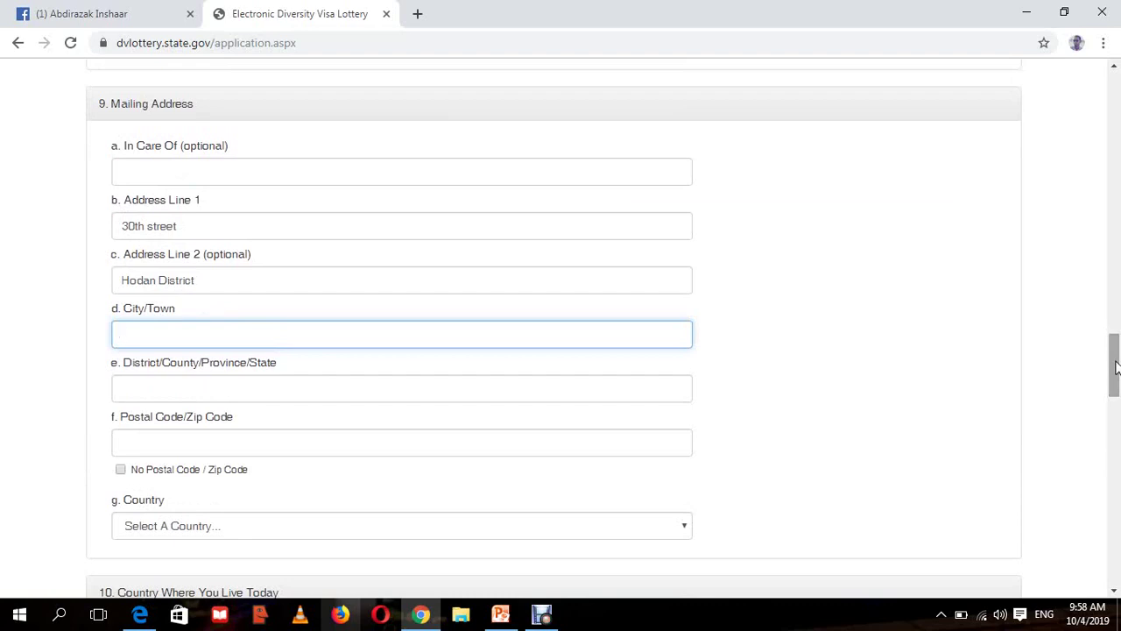
left_click_drag(1117, 366, 1117, 367)
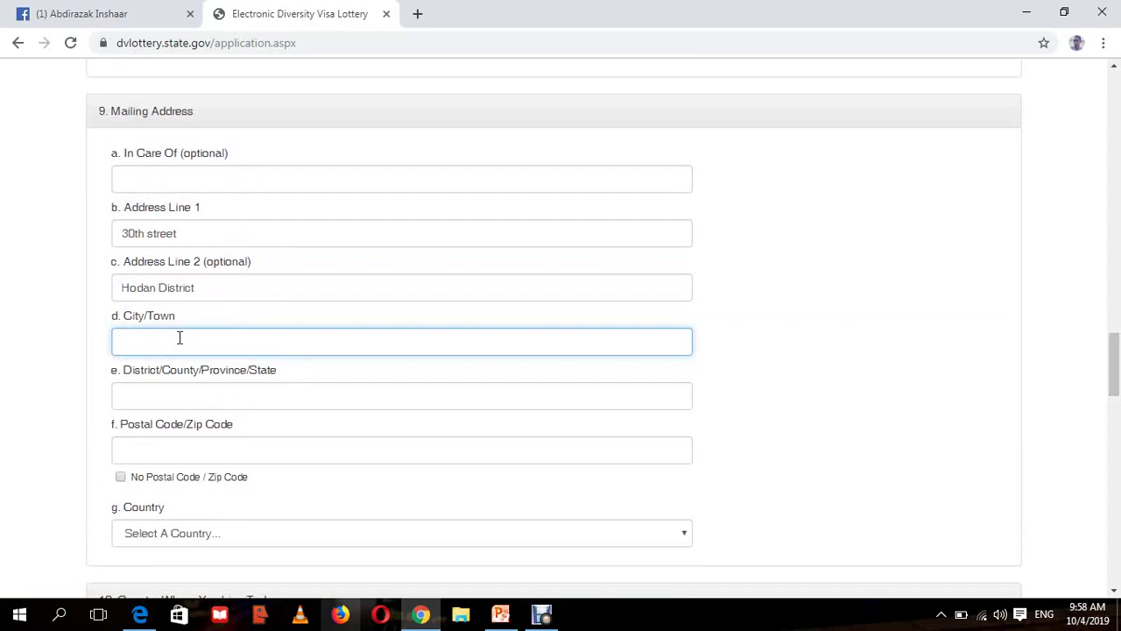
type("og")
key("BackSpace")
key("BackSpace")
key("BackSpace")
type("Mogadishu")
- Enter Banadir as the District/County/Province/State
left_click(181, 398)
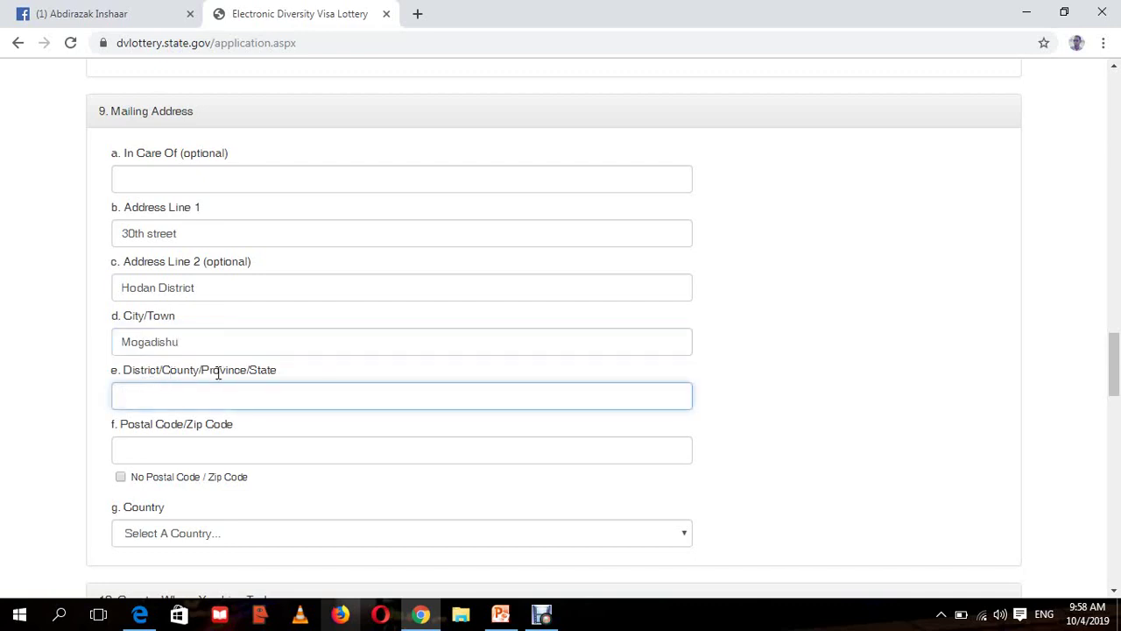
left_click_drag(213, 368, 259, 370)
left_click(240, 396)
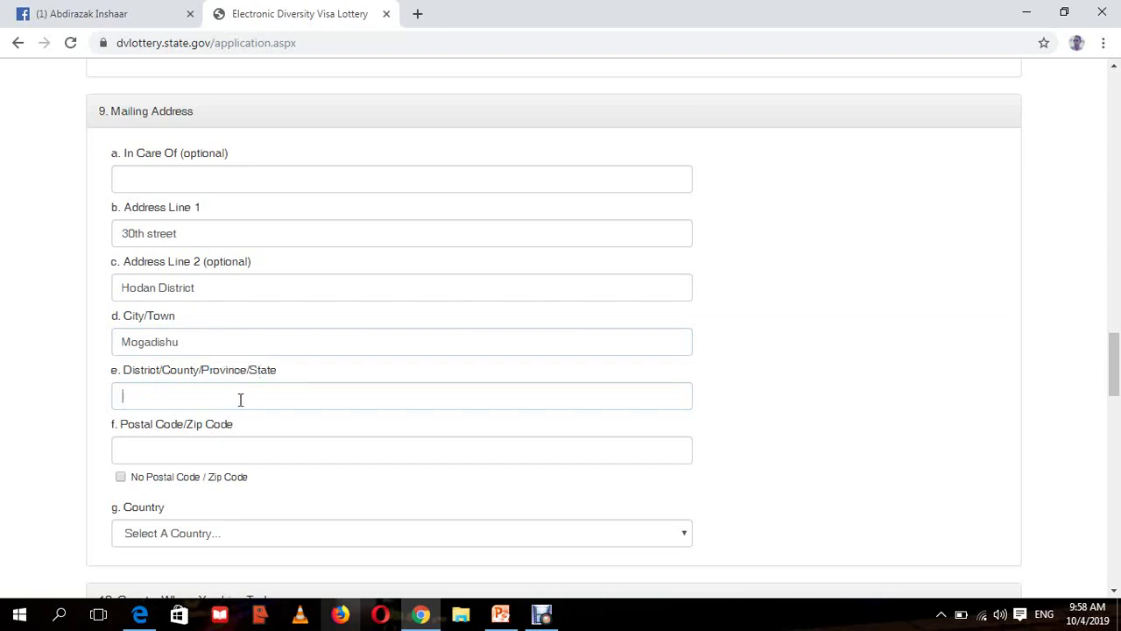
type("Banadi")
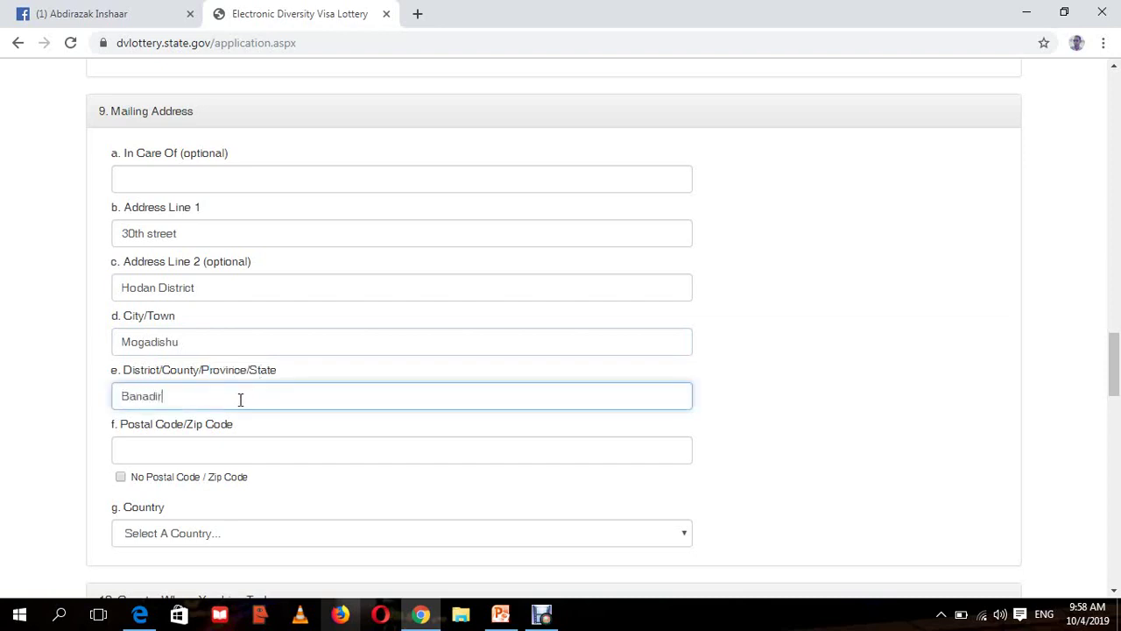
type("r")
scroll(1118, 349, "up", 1)
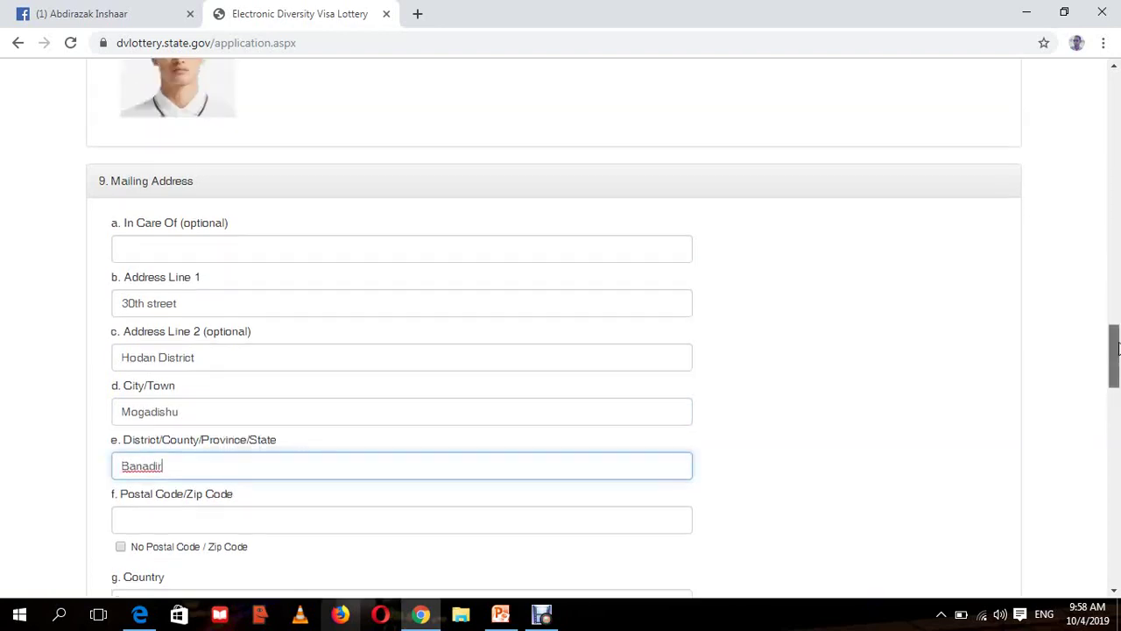
left_click_drag(1118, 349, 1118, 372)
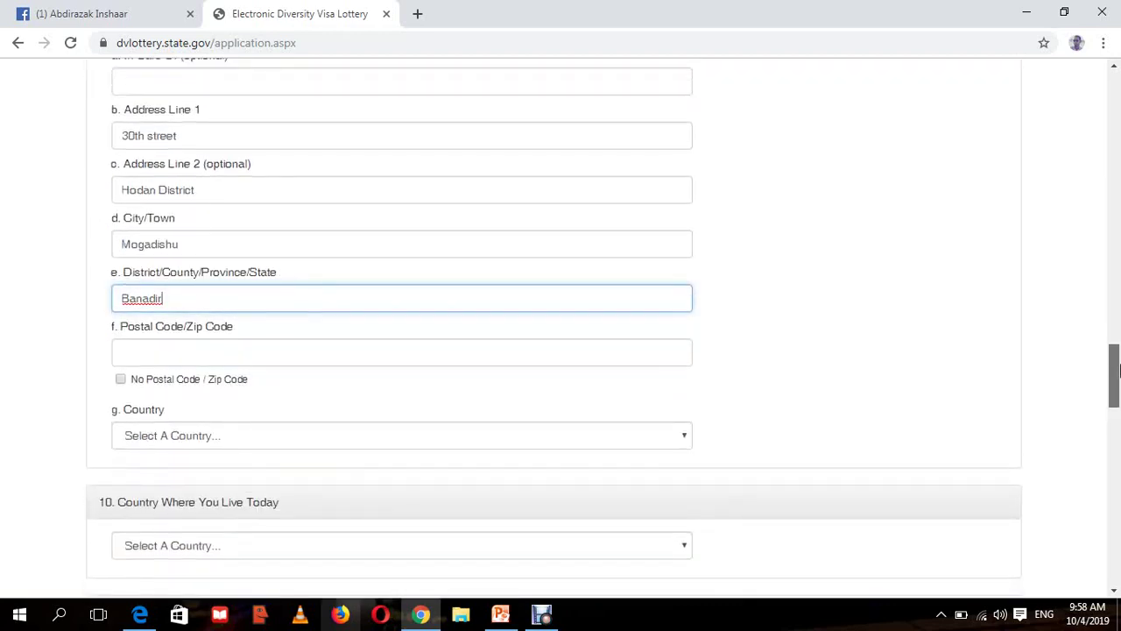
left_click(208, 354)
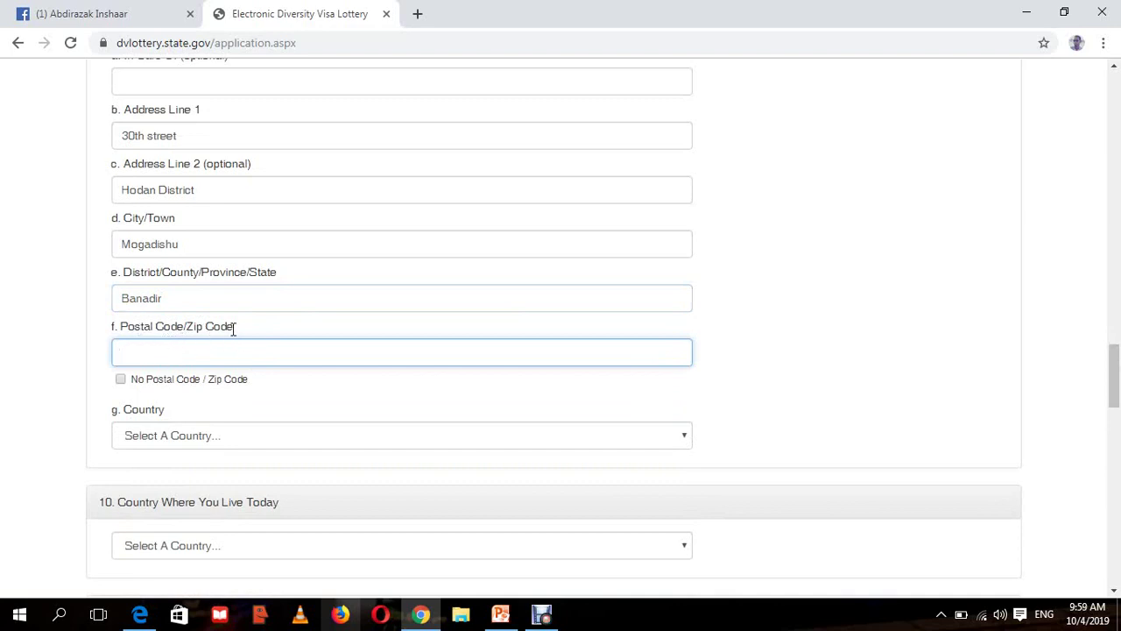
- Leave Postal Code empty and tick 'No Postal Code / Zip Code'
left_click_drag(233, 328, 187, 327)
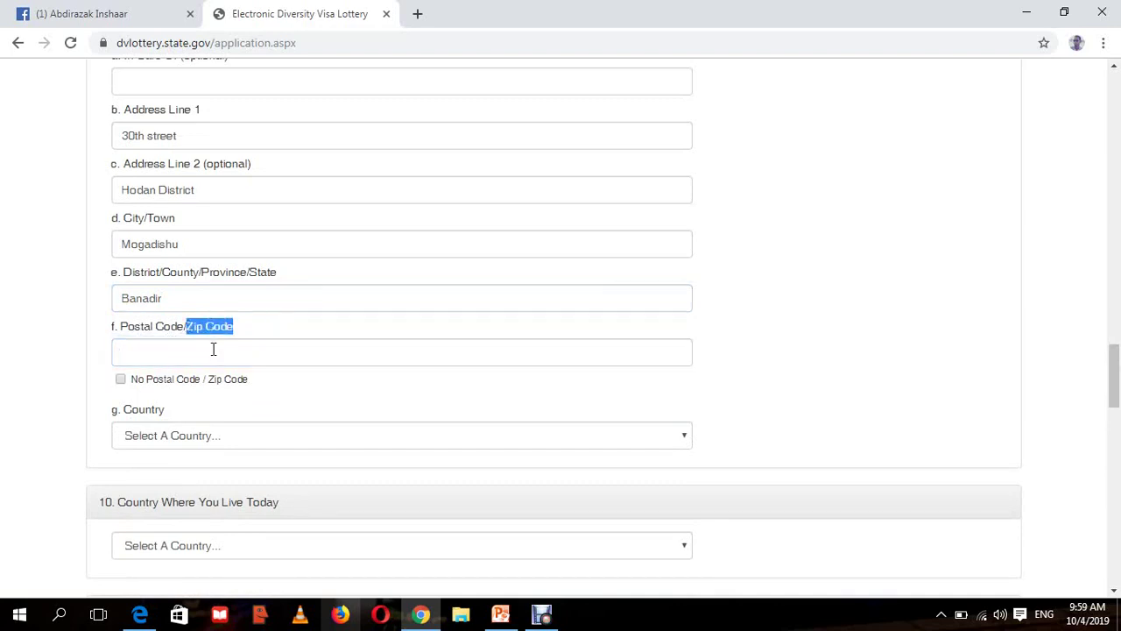
left_click(802, 303)
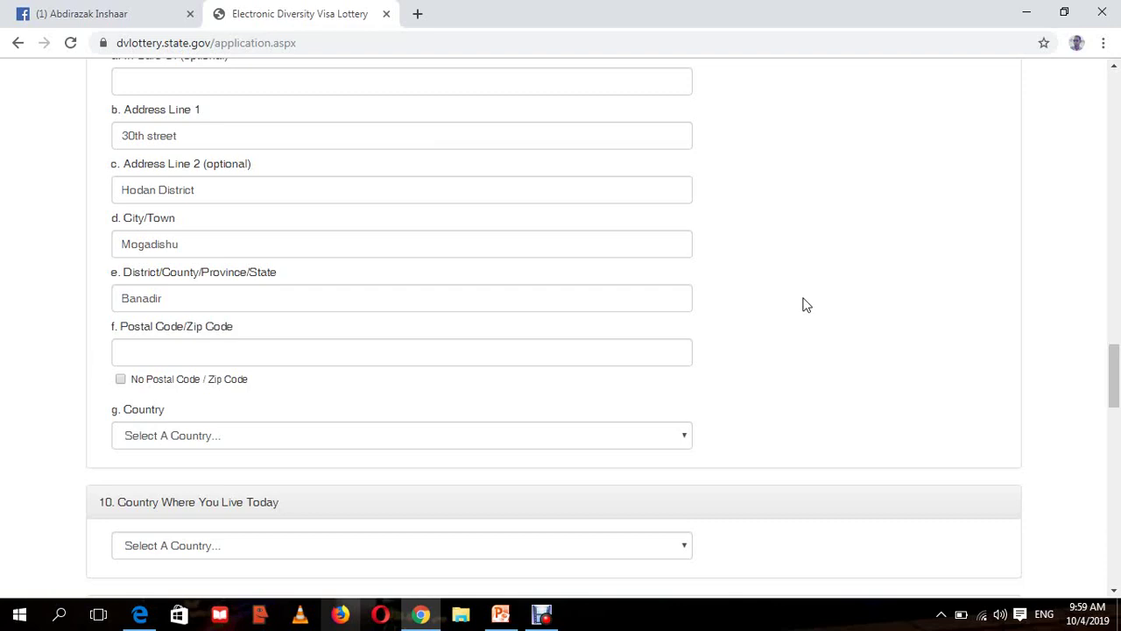
left_click(486, 354)
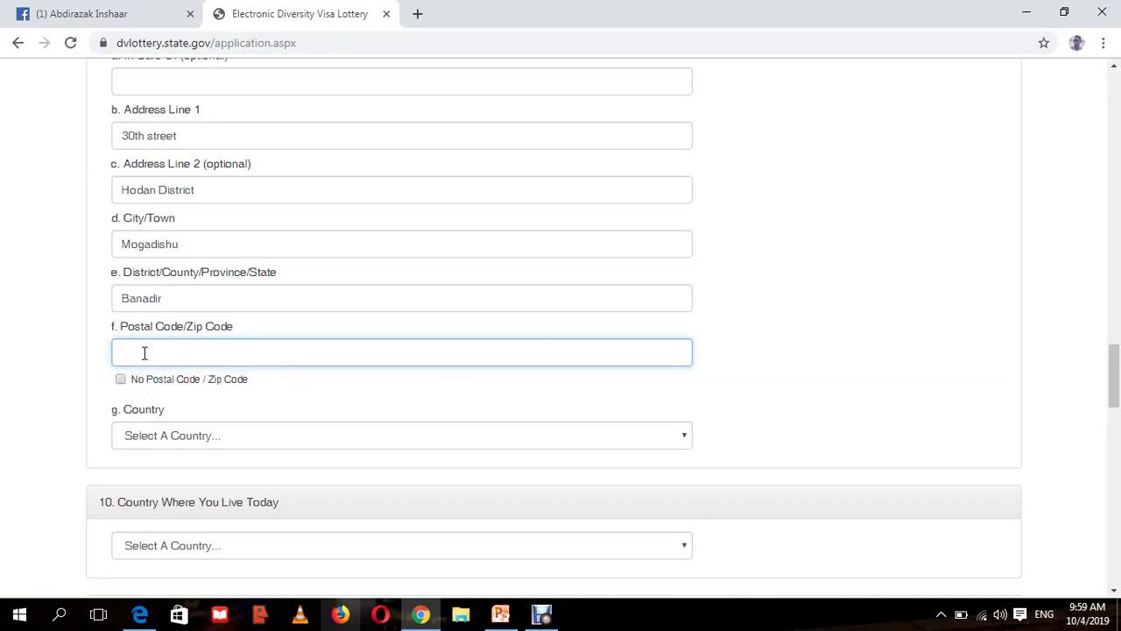
type("252")
key("BackSpace")
key("BackSpace")
key("BackSpace")
left_click(321, 395)
left_click(242, 357)
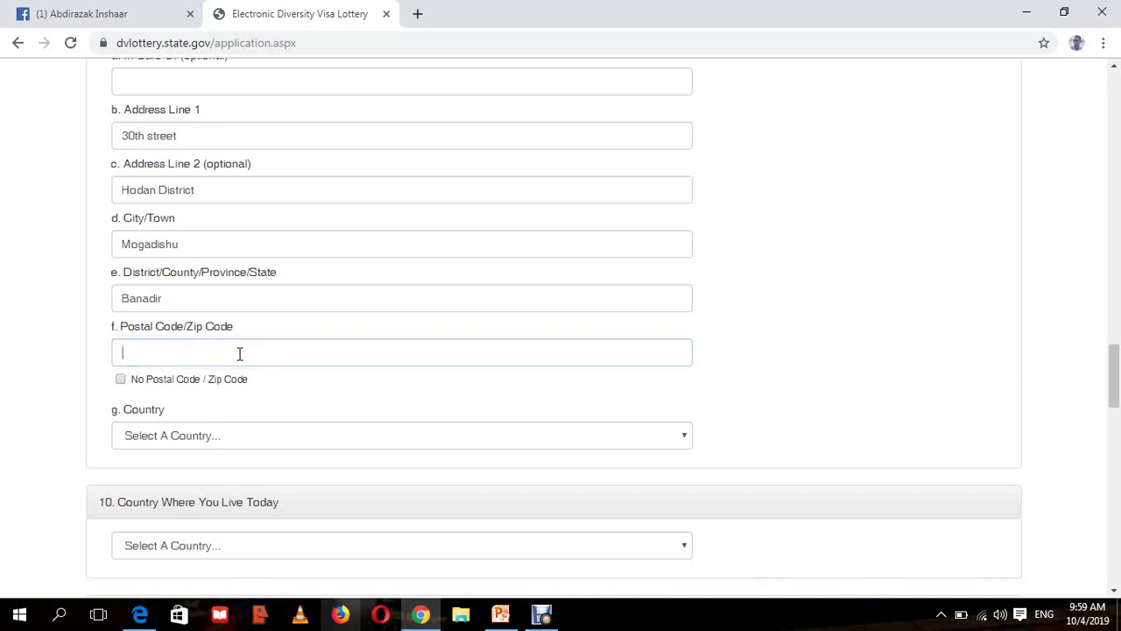
left_click(269, 388)
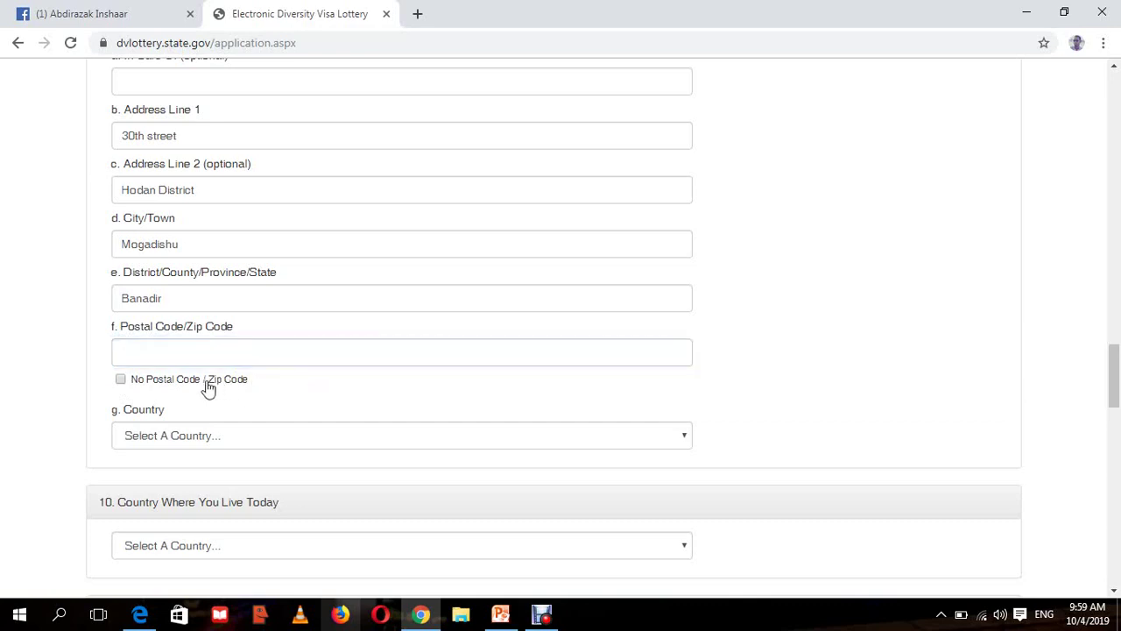
left_click(121, 380)
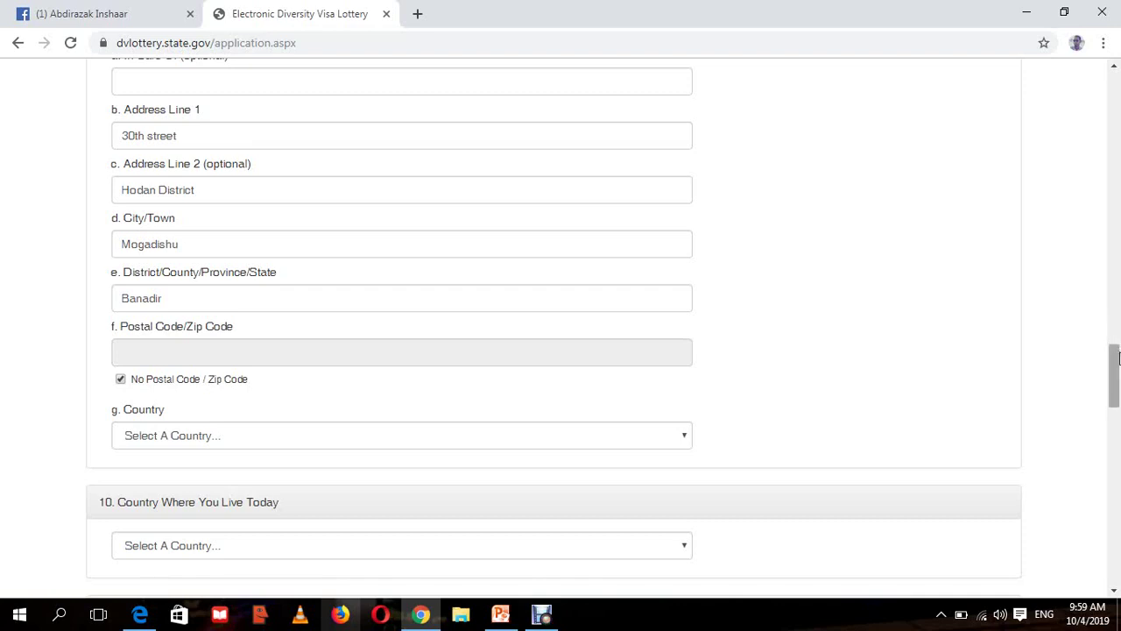
left_click_drag(1118, 357, 1116, 361)
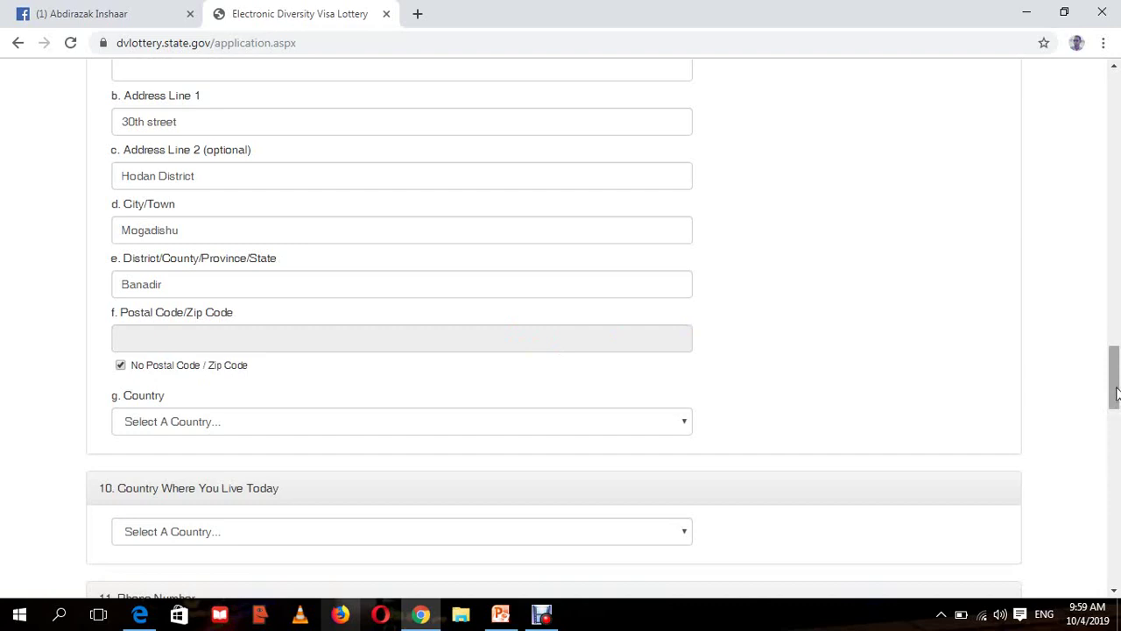
left_click_drag(1118, 392, 1116, 417)
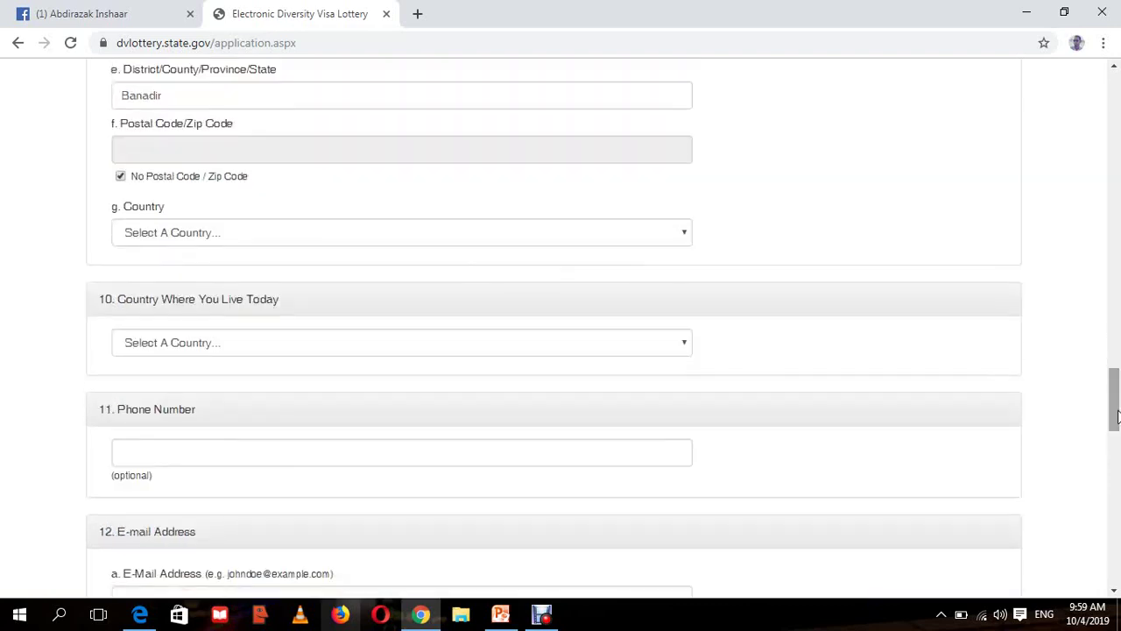
left_click(226, 235)
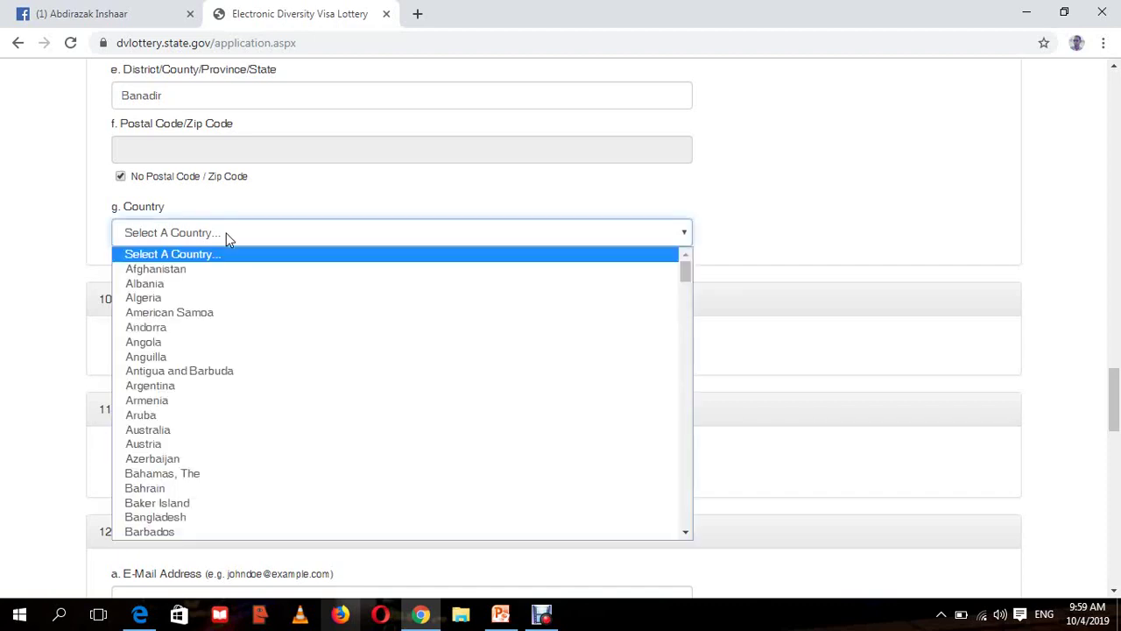
- Pick Somalia from the S entries in the g. Country dropdown
key("s")
key("s")
key("s")
key("s")
key("s")
key("s")
key("s")
key("s")
key("s")
key("s")
key("s")
key("s")
key("s")
key("s")
key("s")
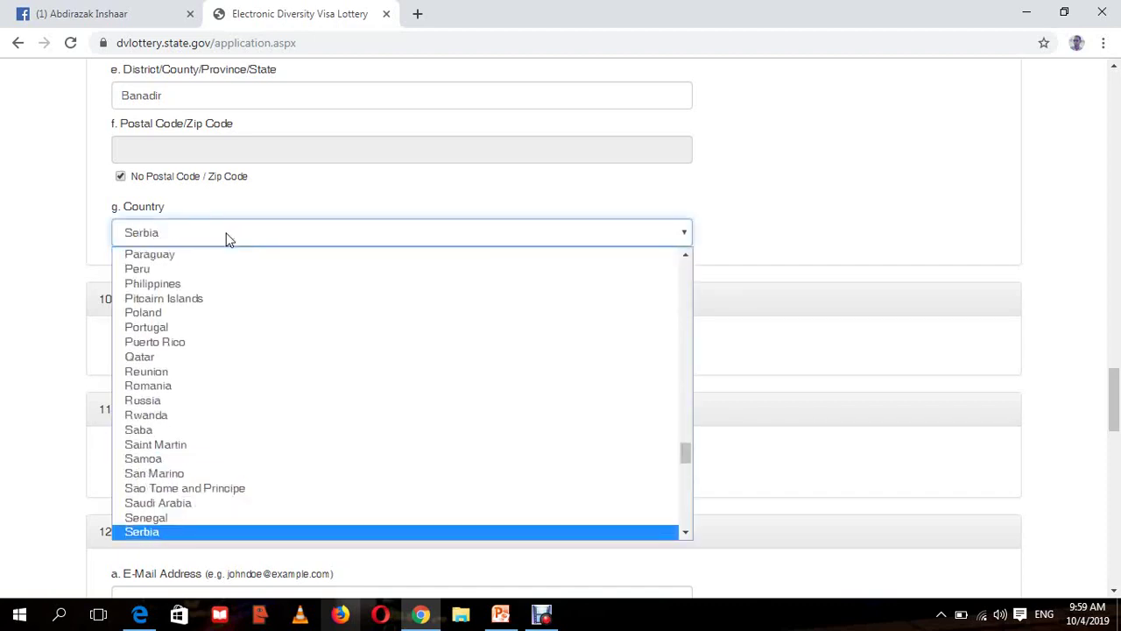
key("s")
key("s")
key("s")
key("s")
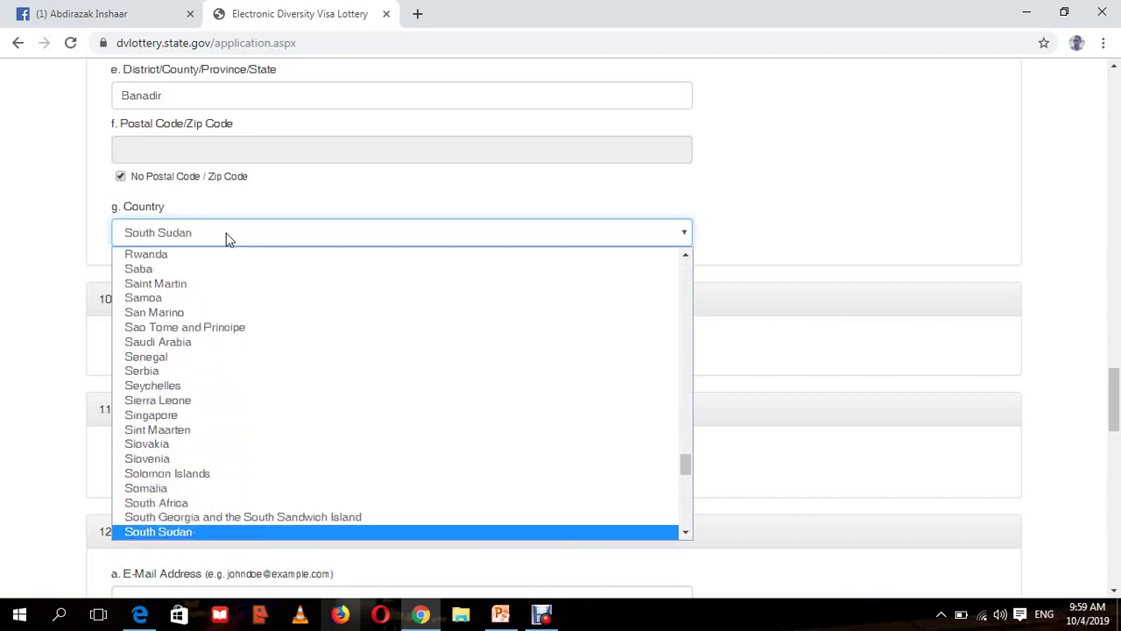
left_click(180, 488)
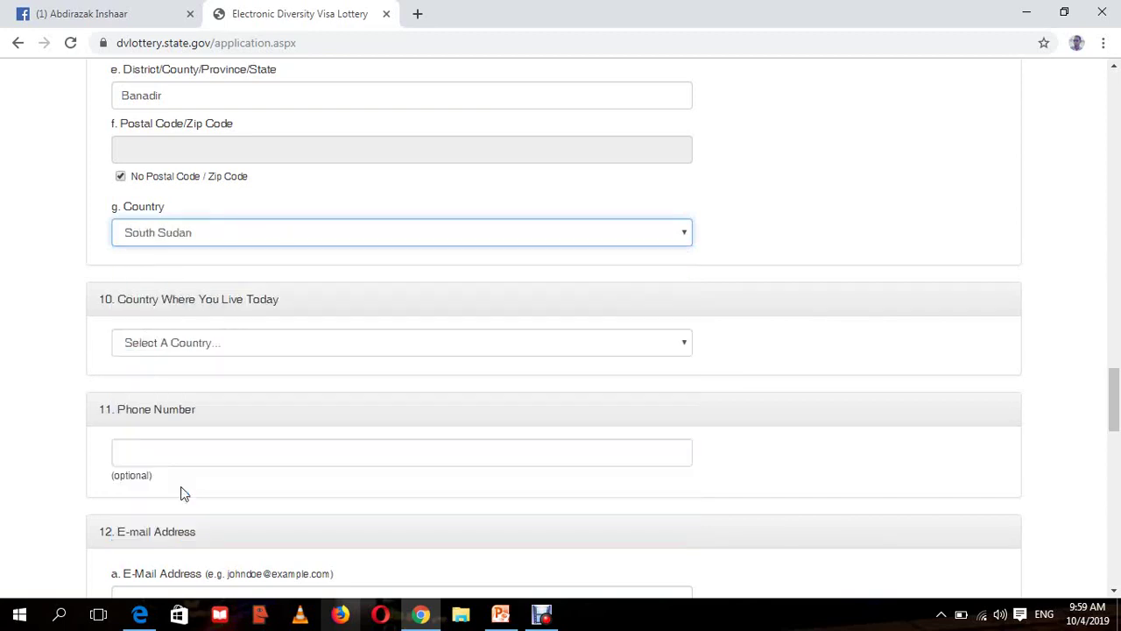
left_click(994, 214)
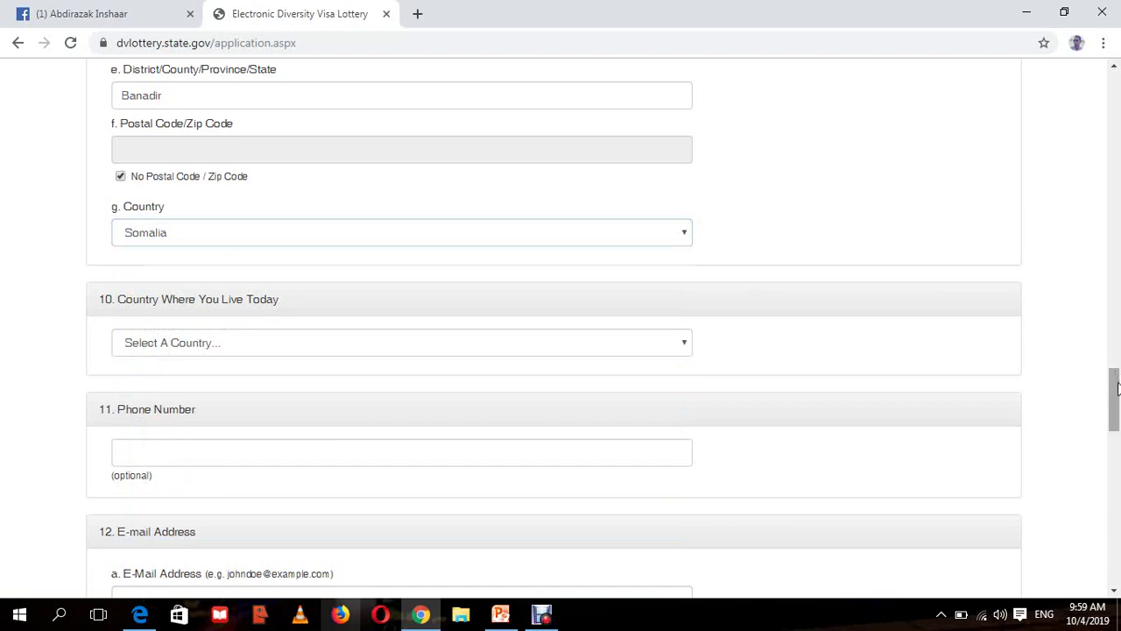
left_click_drag(1116, 388, 1116, 398)
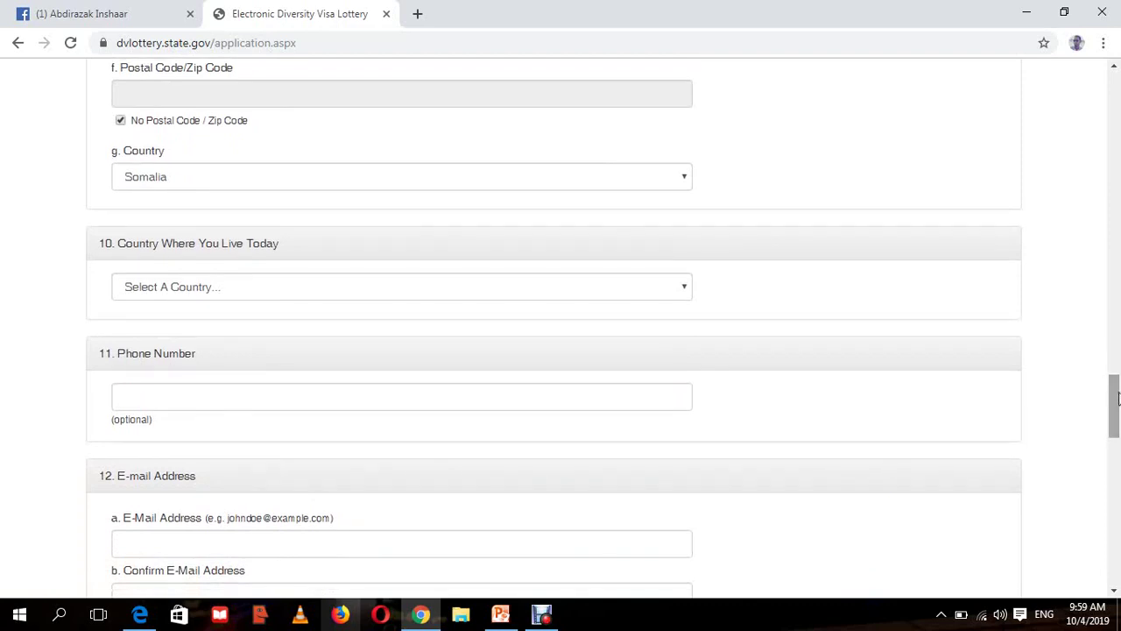
- Pick Somalia from the S entries for Country Where You Live Today
left_click(180, 294)
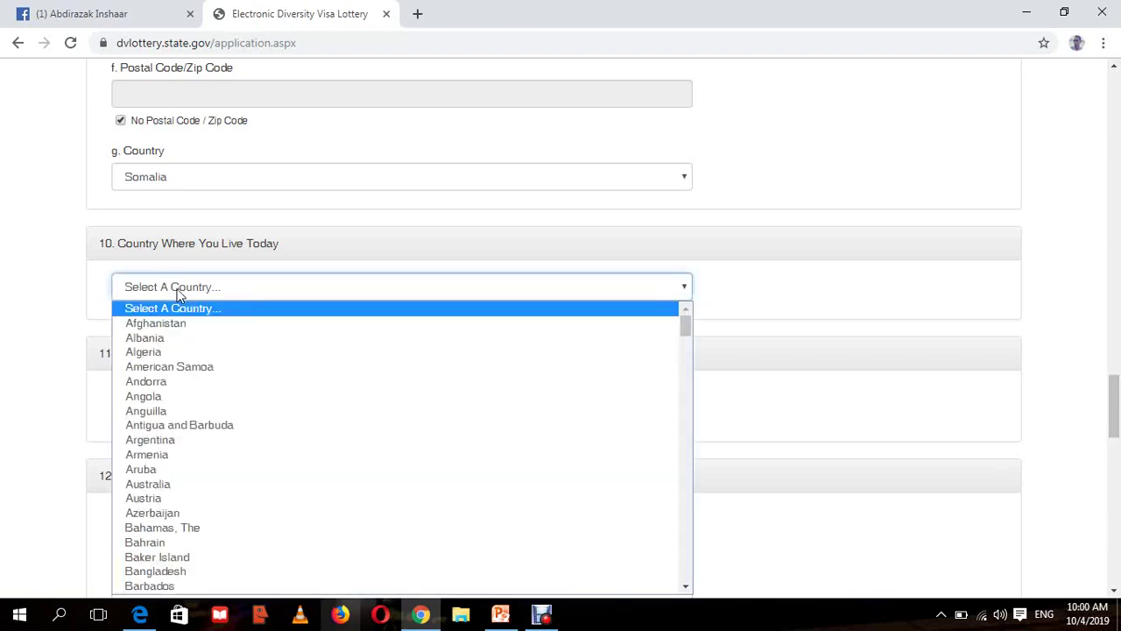
key("s")
key("s")
key("s")
key("s")
key("s")
key("s")
key("s")
key("s")
key("s")
key("s")
key("s")
key("s")
key("s")
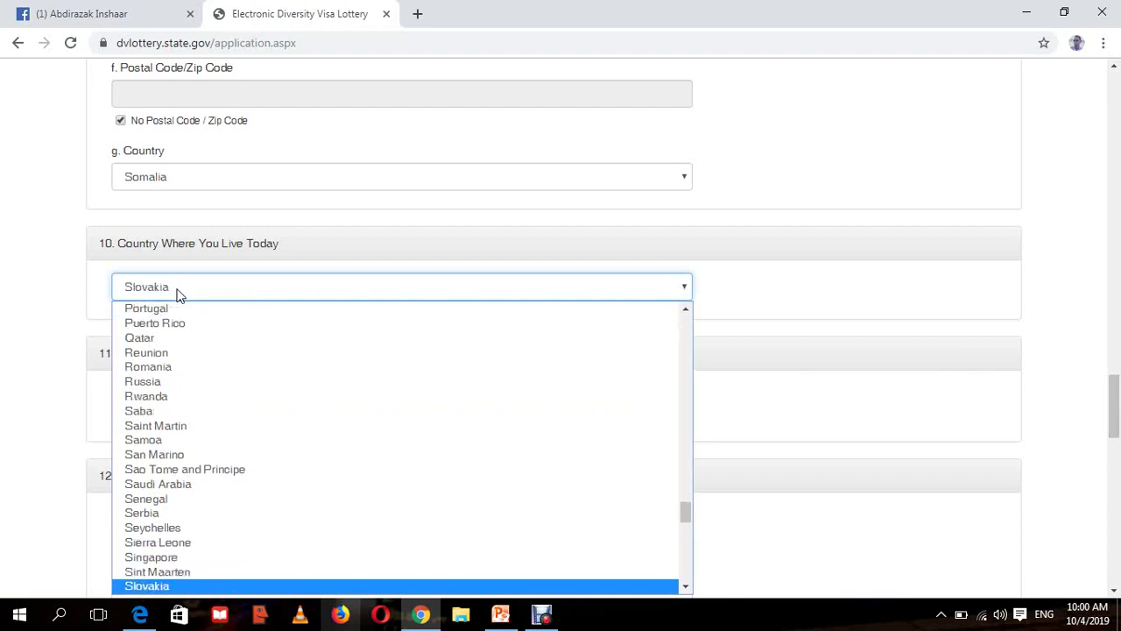
key("s")
key("s")
key("s")
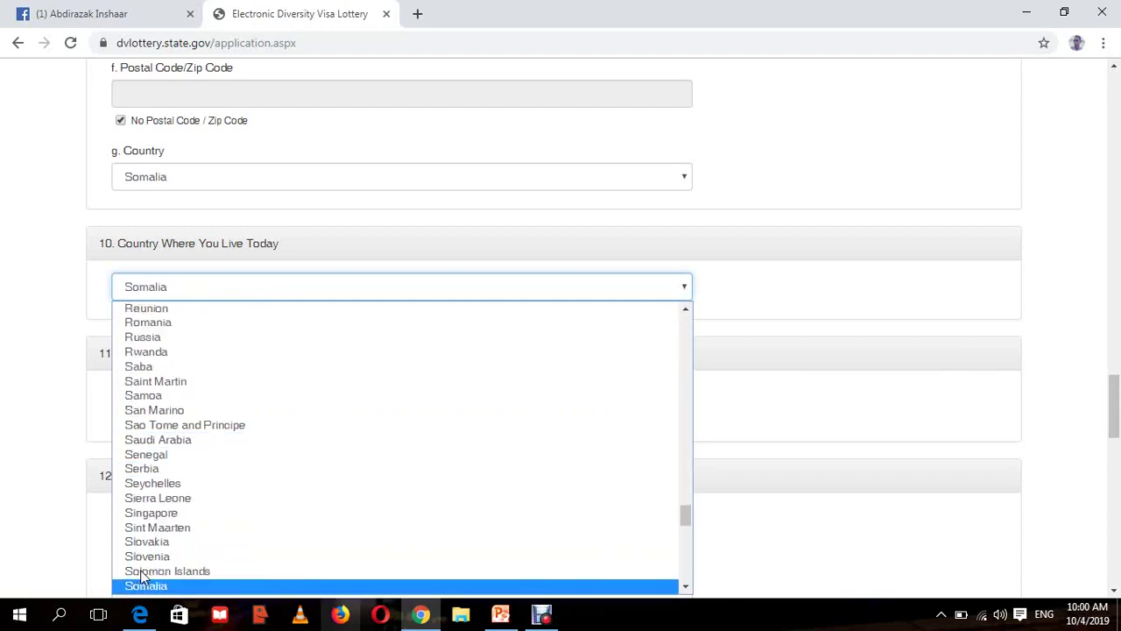
key("s")
key("s")
key("s")
key("s")
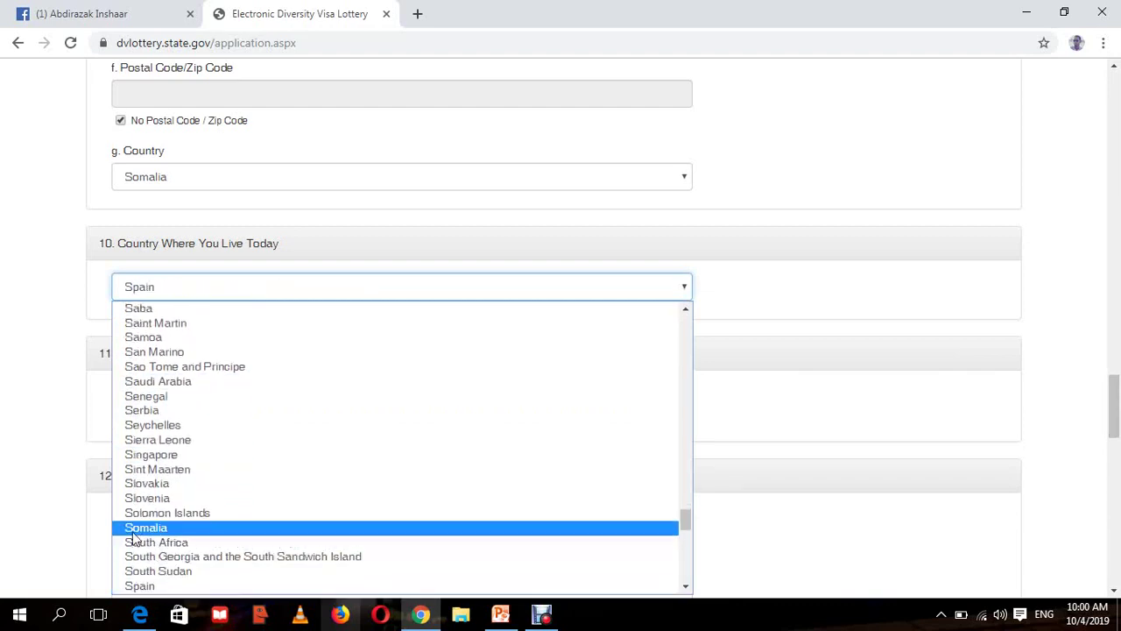
left_click(134, 530)
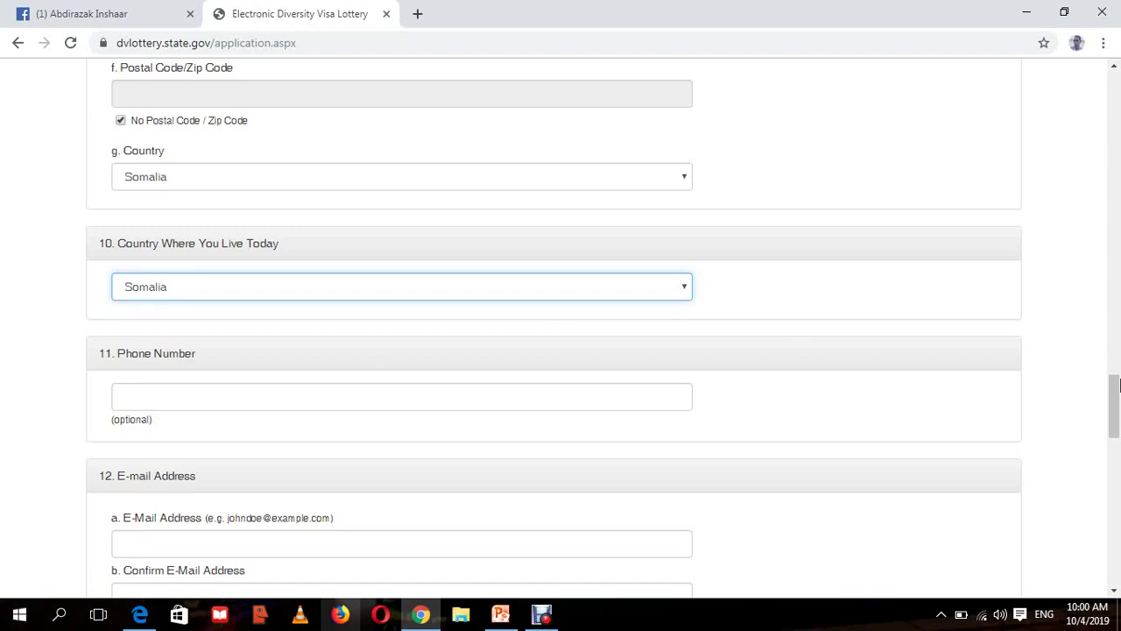
left_click_drag(1117, 400, 1117, 411)
left_click(249, 293)
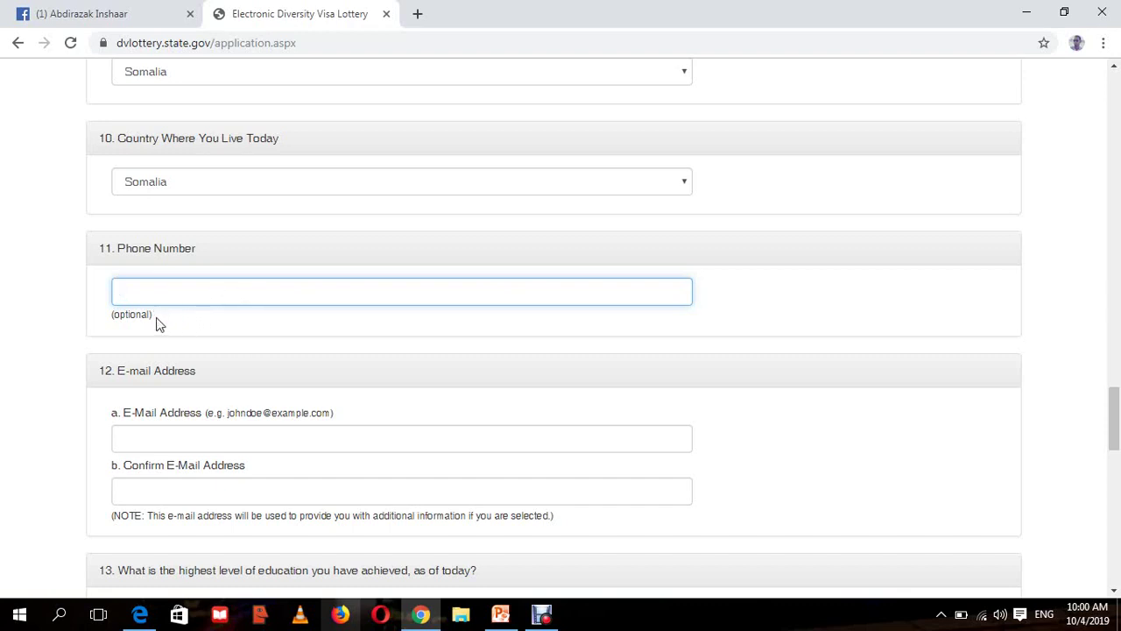
- Enter the entrant's phone number with the +252 country code, then scroll to E-mail Address
left_click_drag(150, 320, 110, 320)
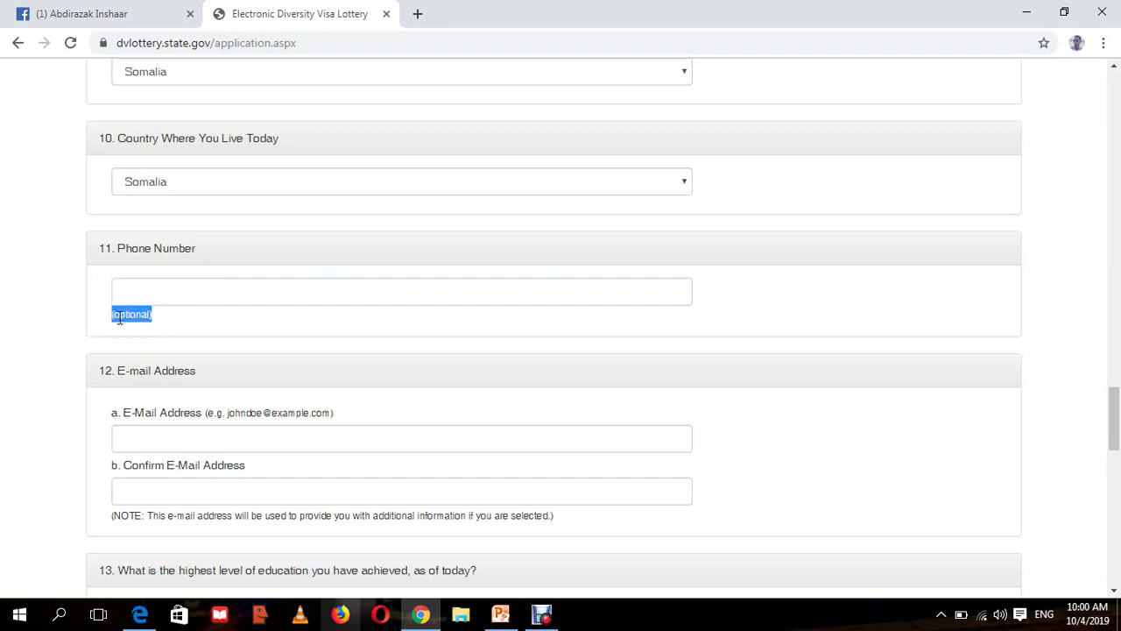
left_click(167, 300)
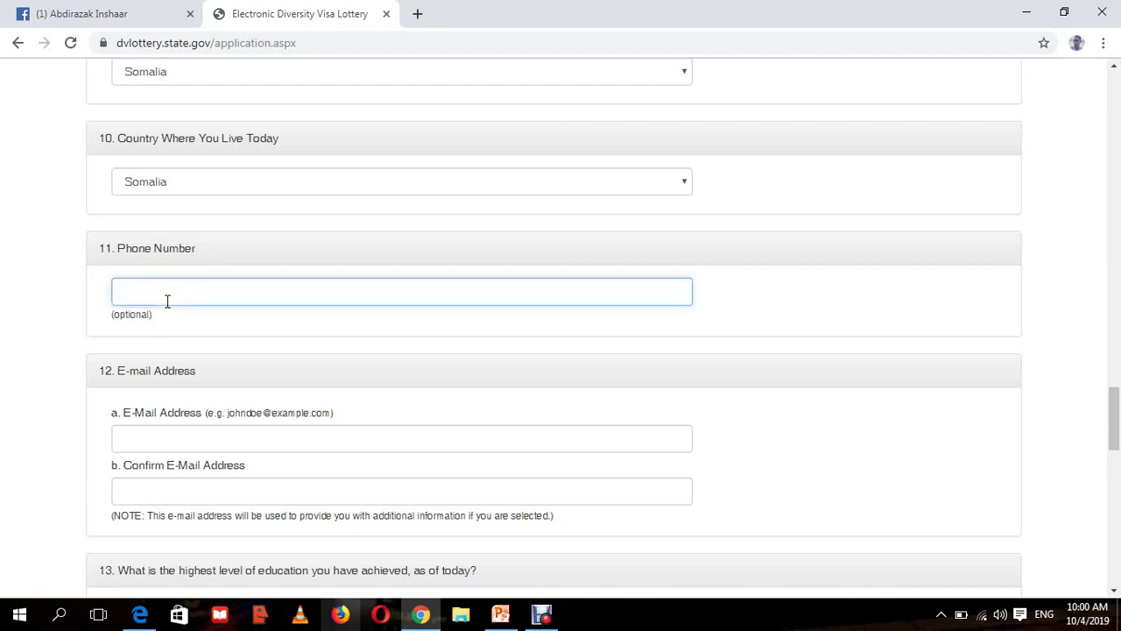
left_click(837, 331)
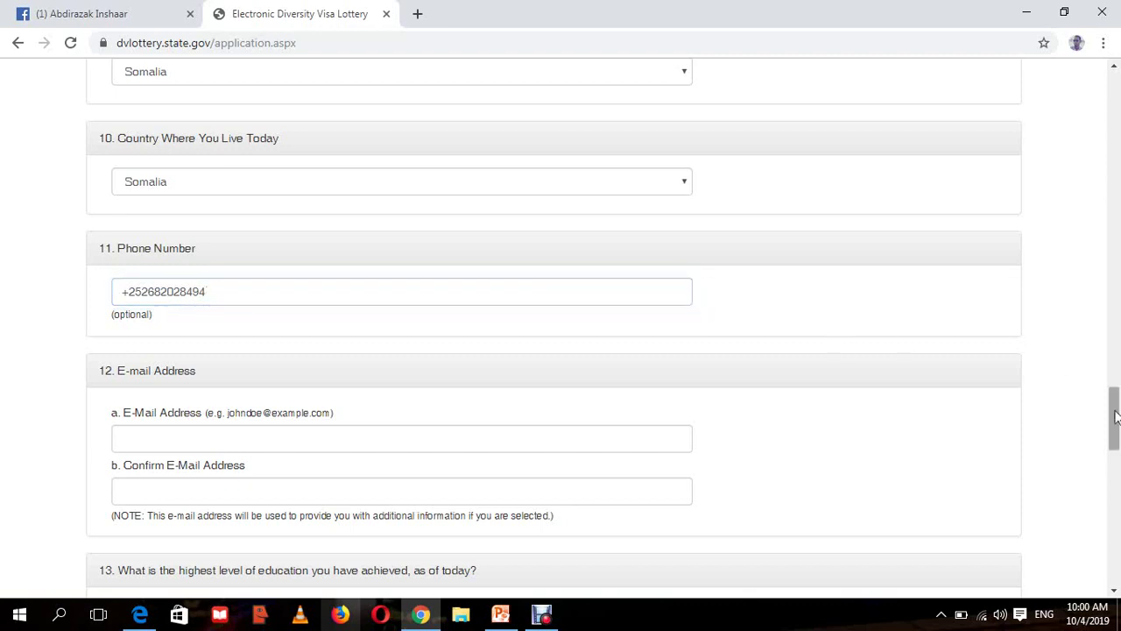
left_click_drag(1116, 421, 1116, 429)
scroll(1119, 427, "down", 1)
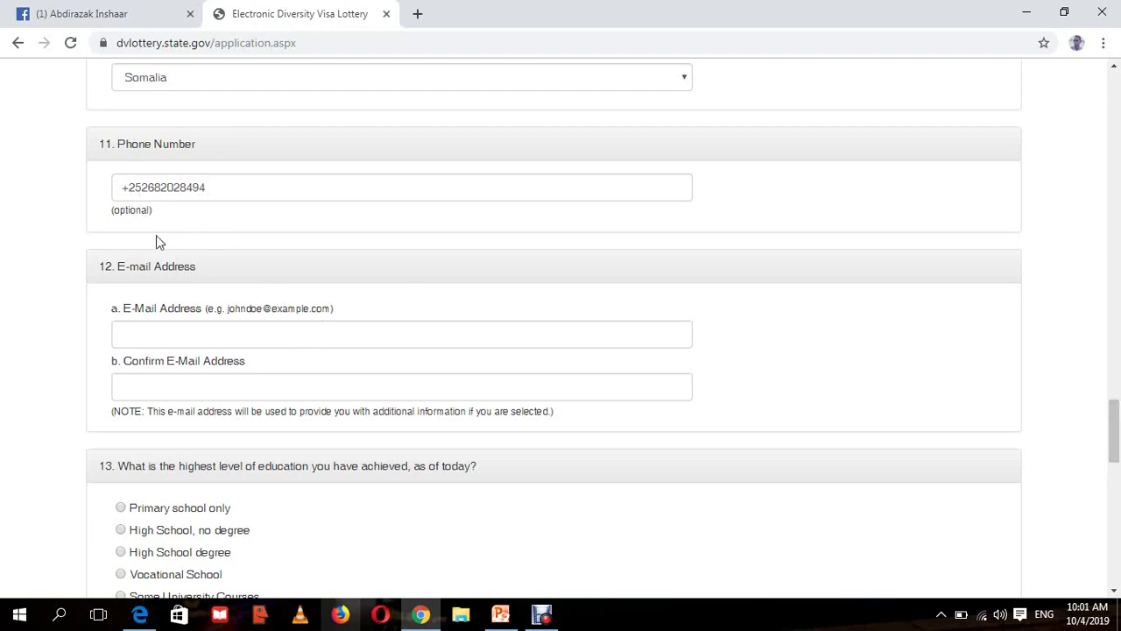
- Type the entrant's e-mail address into both E-Mail Address and Confirm E-Mail Address
left_click(174, 333)
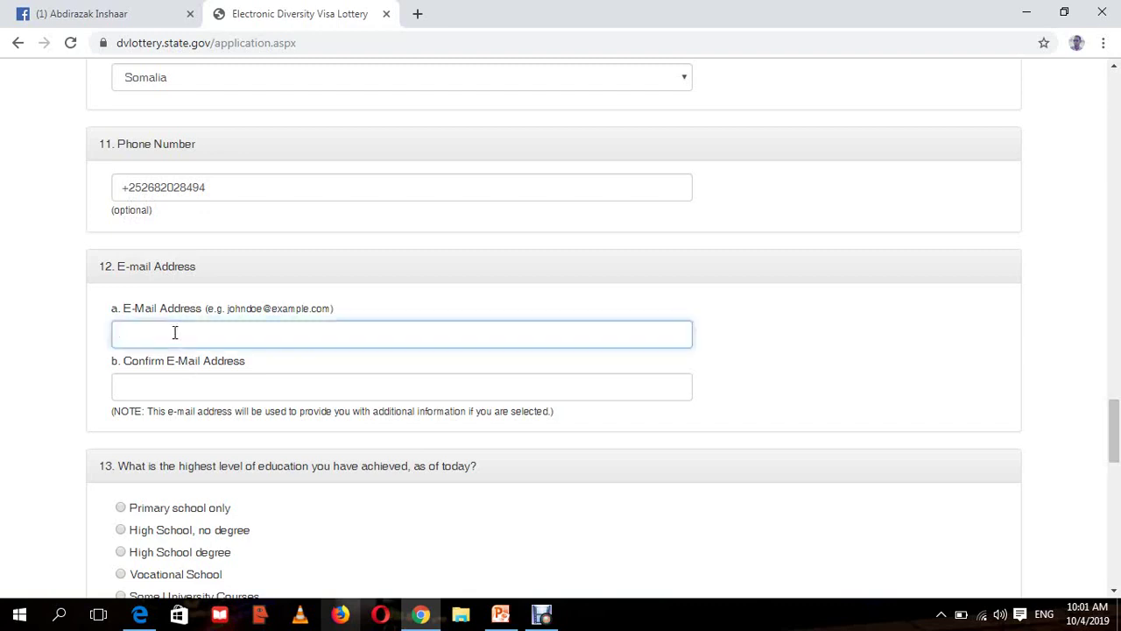
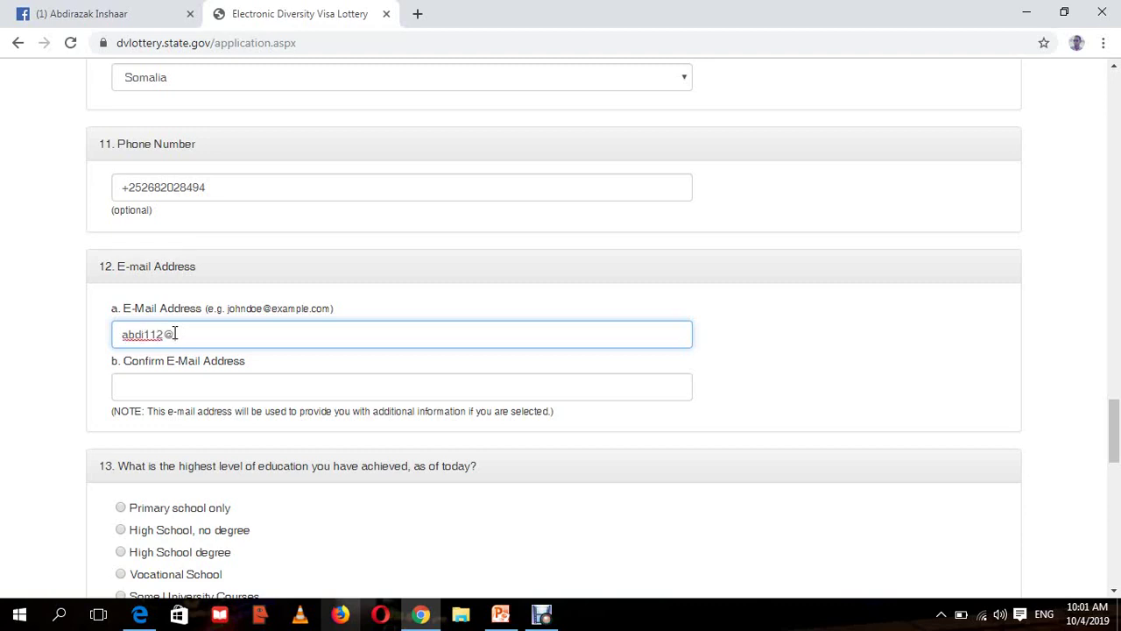
left_click(204, 396)
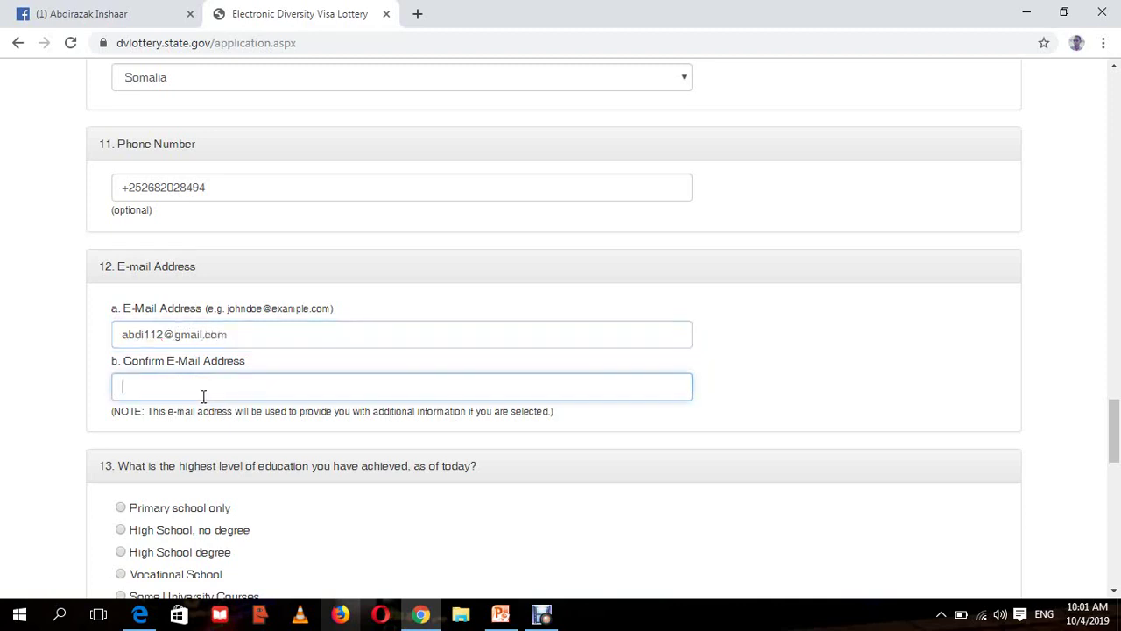
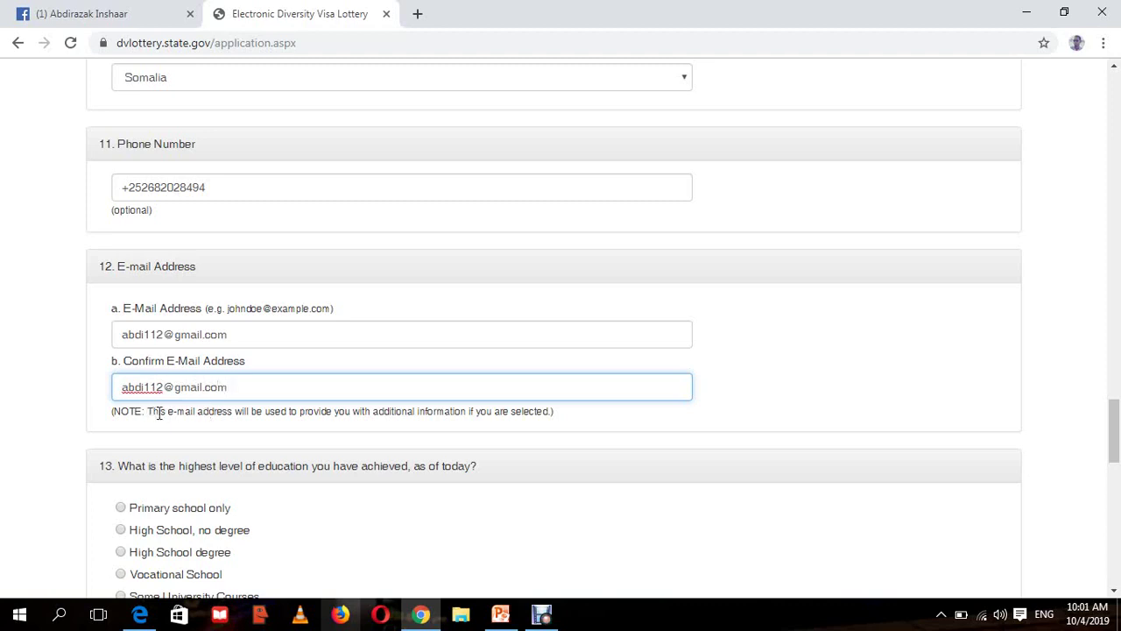
left_click_drag(149, 411, 560, 432)
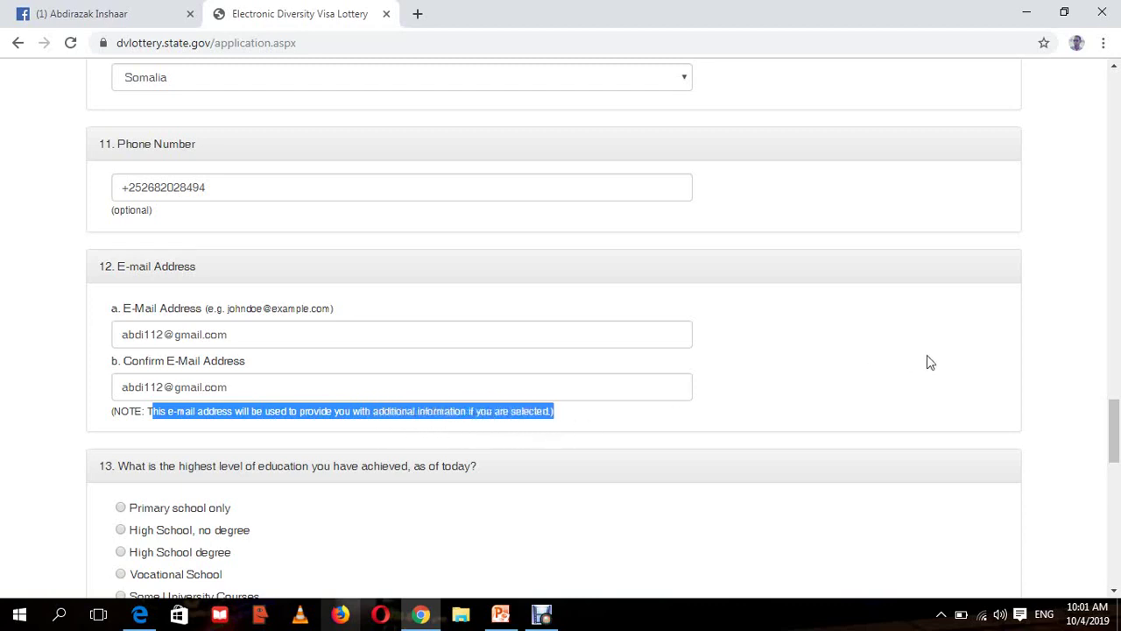
left_click_drag(1115, 410, 1117, 424)
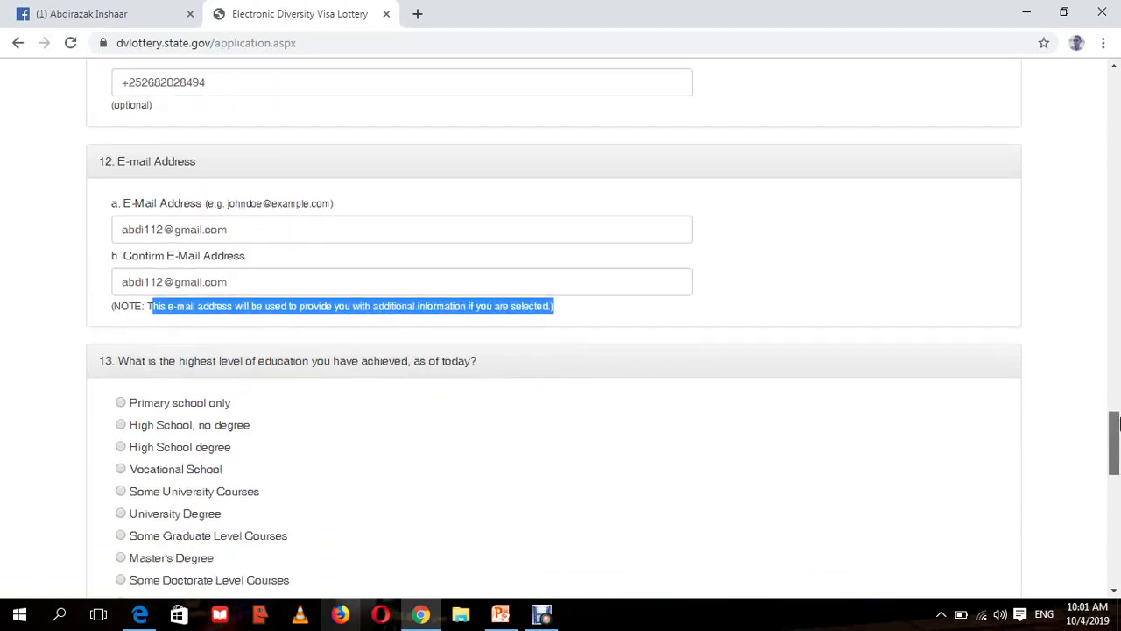
- Clear the e-mail note highlight and scroll down to question 13's education options
left_click(618, 315)
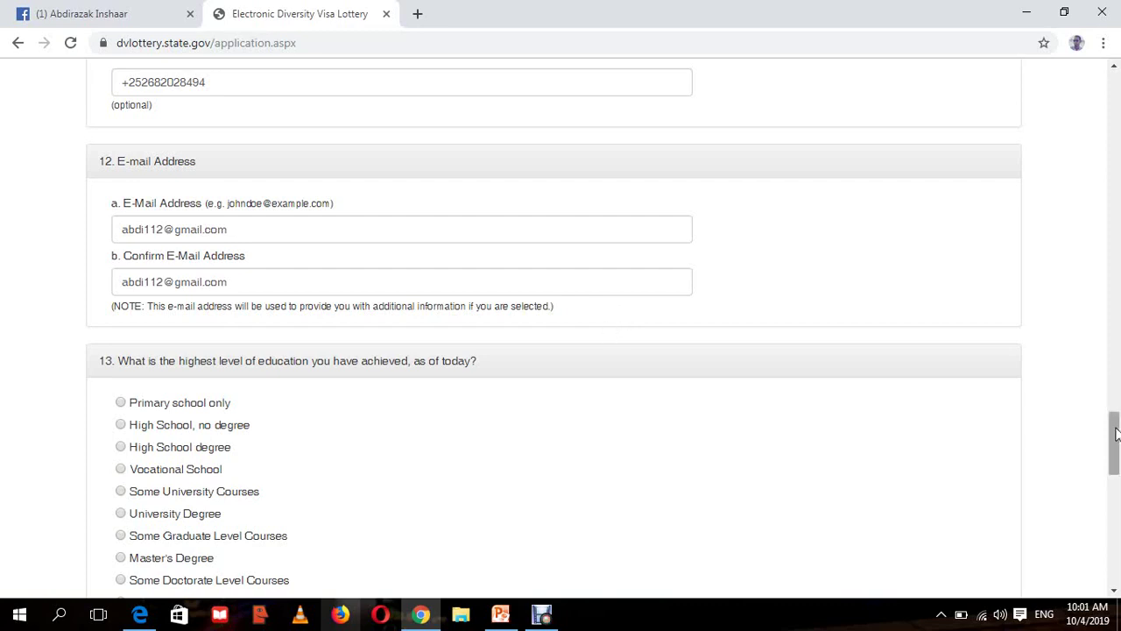
left_click_drag(1117, 434, 1117, 451)
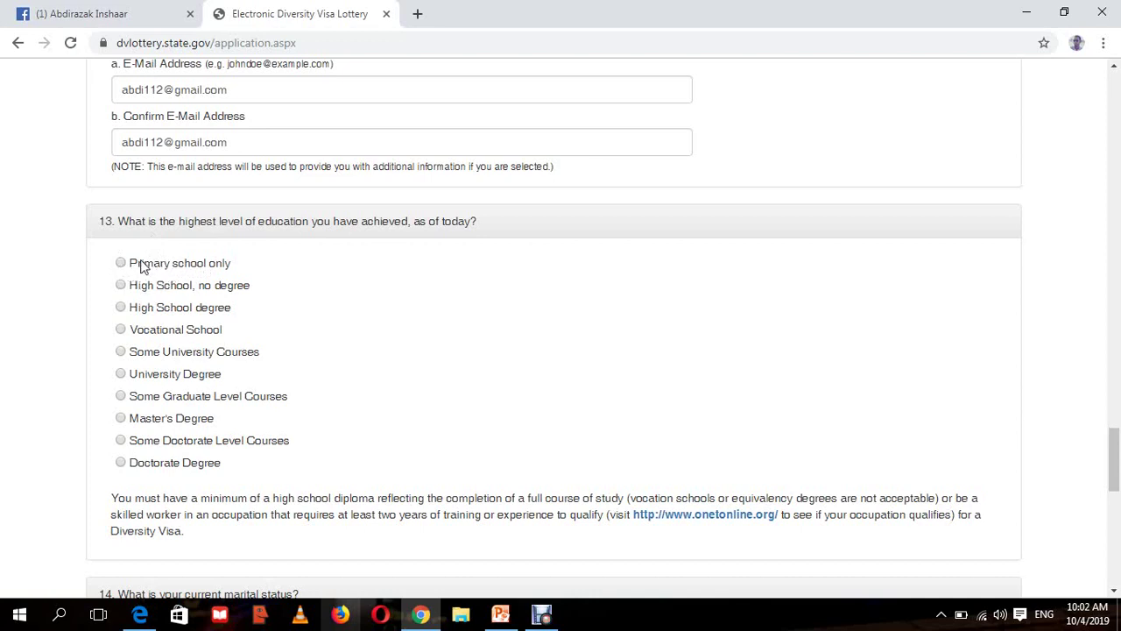
- Review the Primary school through Vocational School options, trying High School, no degree and High School degree
left_click_drag(136, 267, 238, 268)
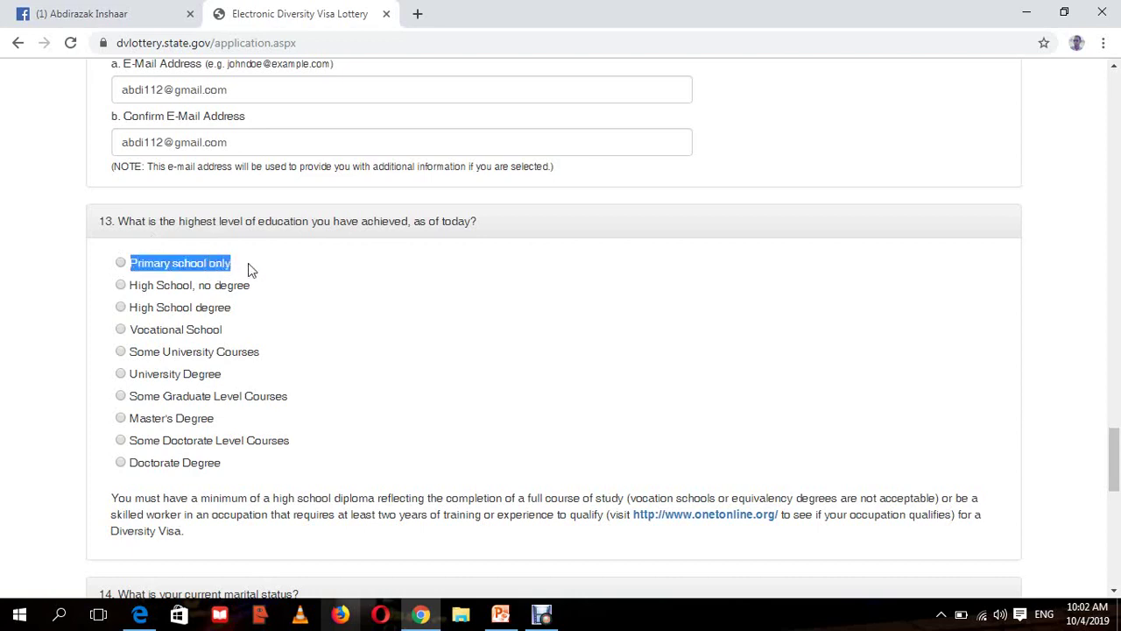
left_click(249, 287)
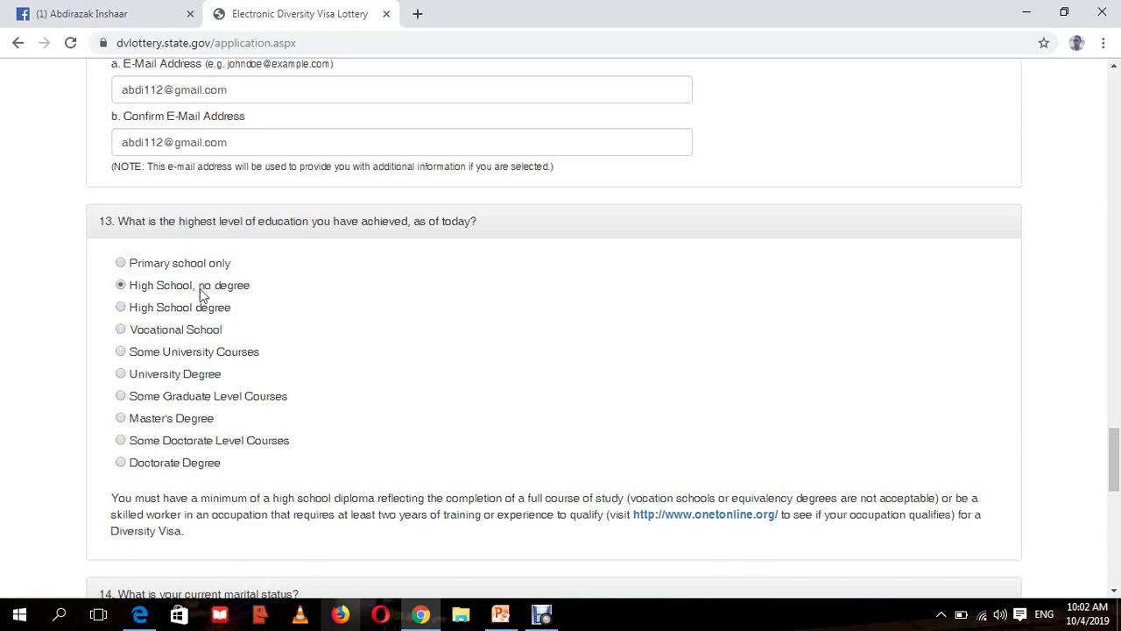
left_click_drag(202, 289, 242, 291)
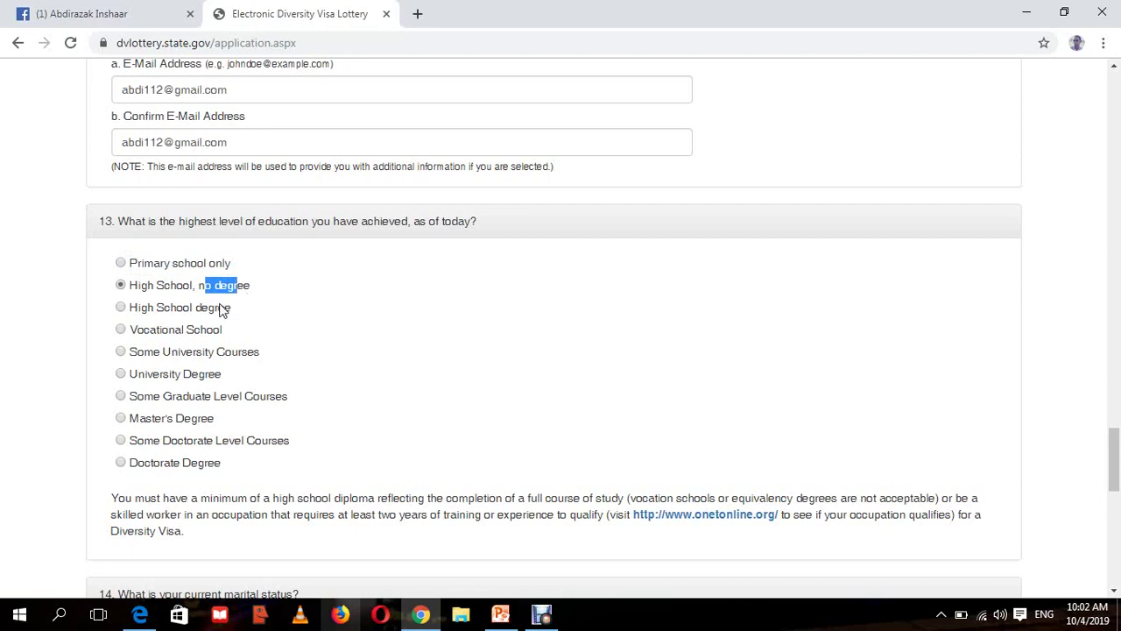
left_click(222, 309)
left_click_drag(232, 312, 127, 313)
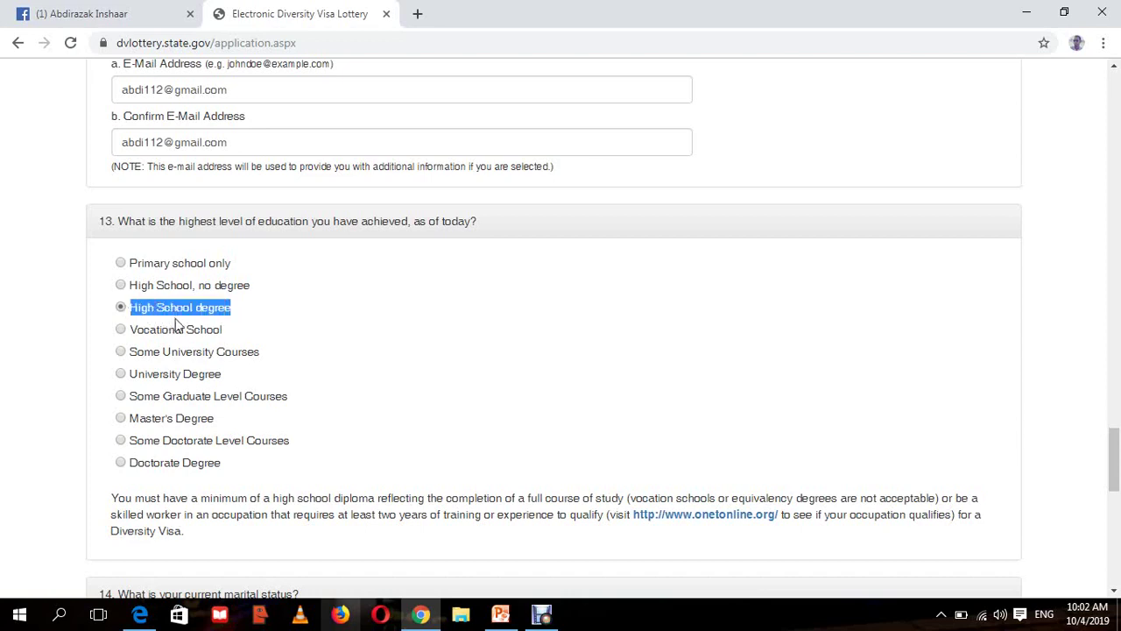
left_click_drag(195, 330, 145, 334)
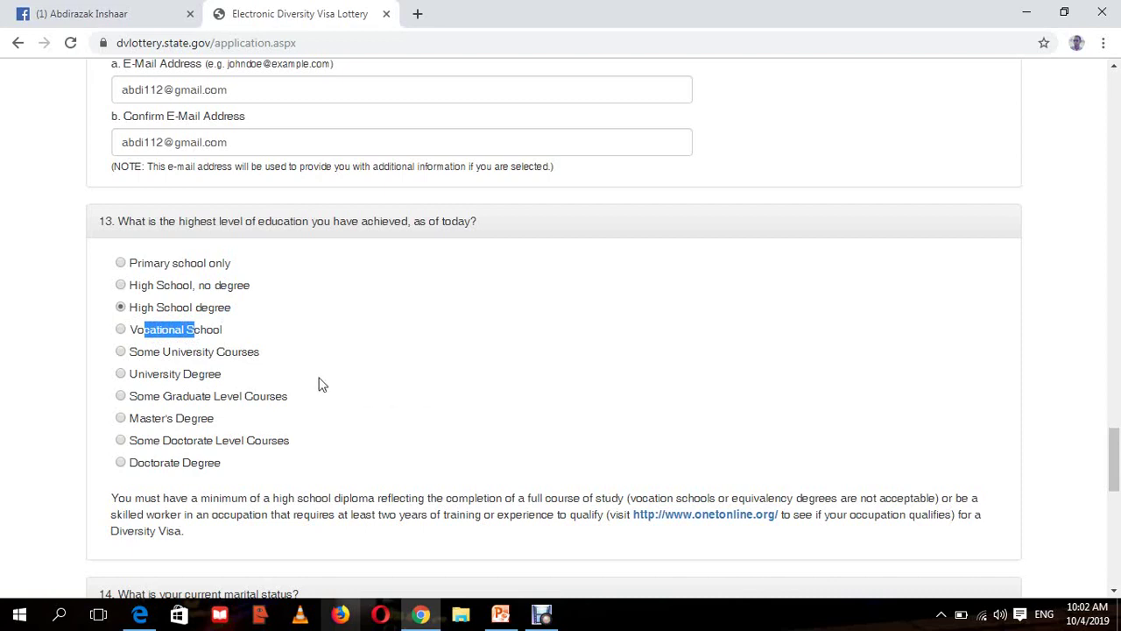
- Select Some University Courses as the question 13 education answer
left_click_drag(260, 355, 117, 362)
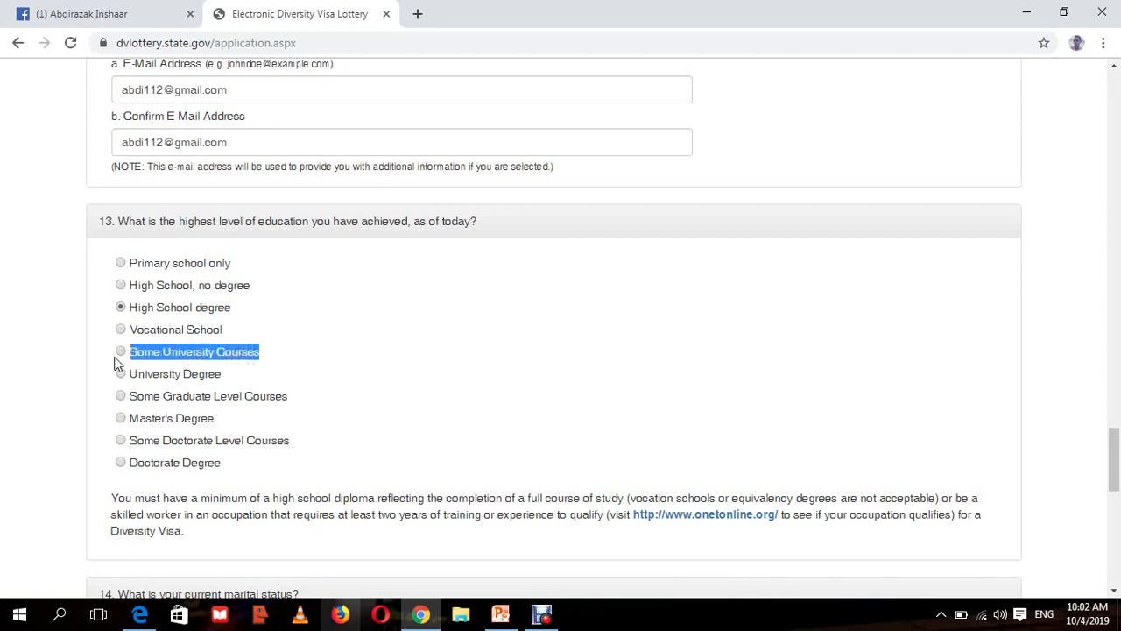
left_click(254, 355)
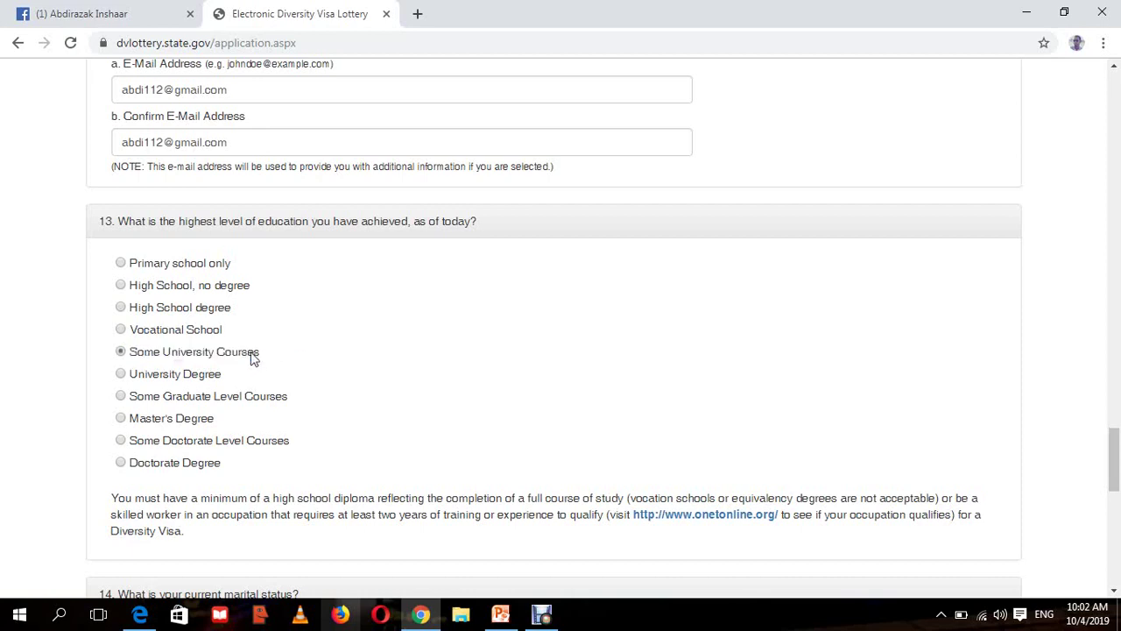
left_click_drag(254, 355, 117, 354)
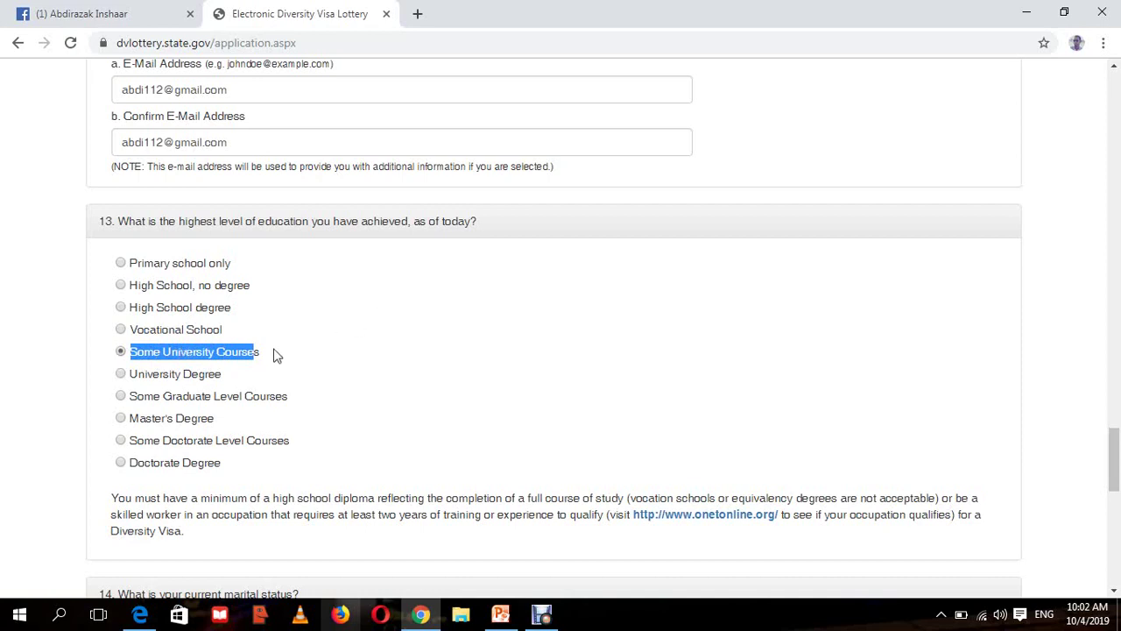
left_click(254, 354)
left_click_drag(257, 356, 134, 360)
- Review the higher education options from University Degree down to Doctorate Degree
left_click_drag(233, 383, 120, 385)
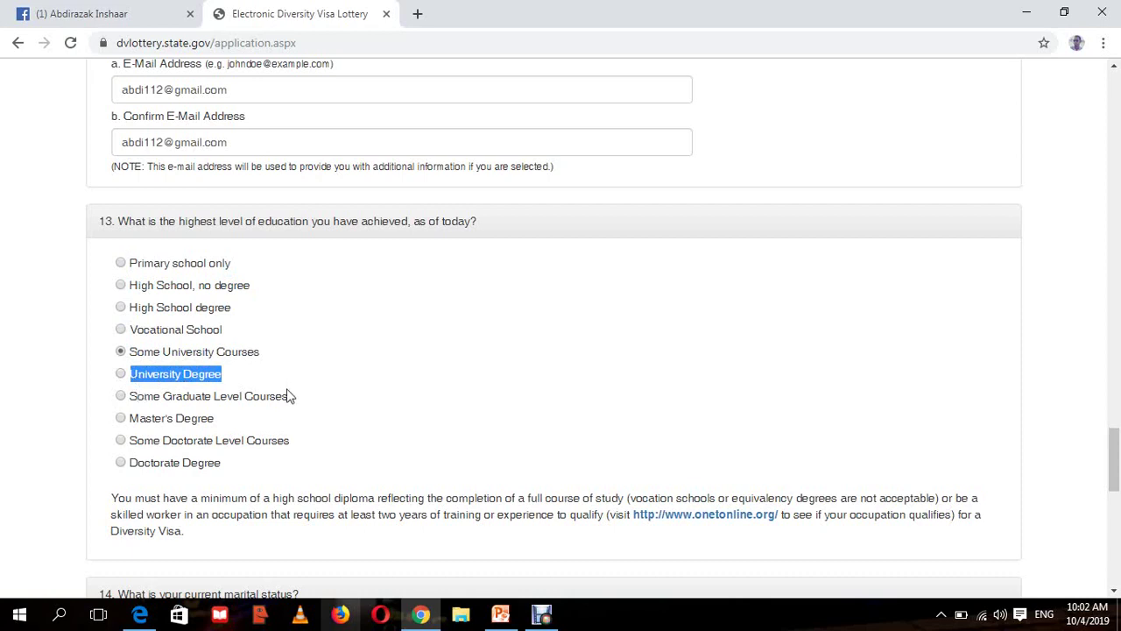
left_click_drag(290, 396, 131, 406)
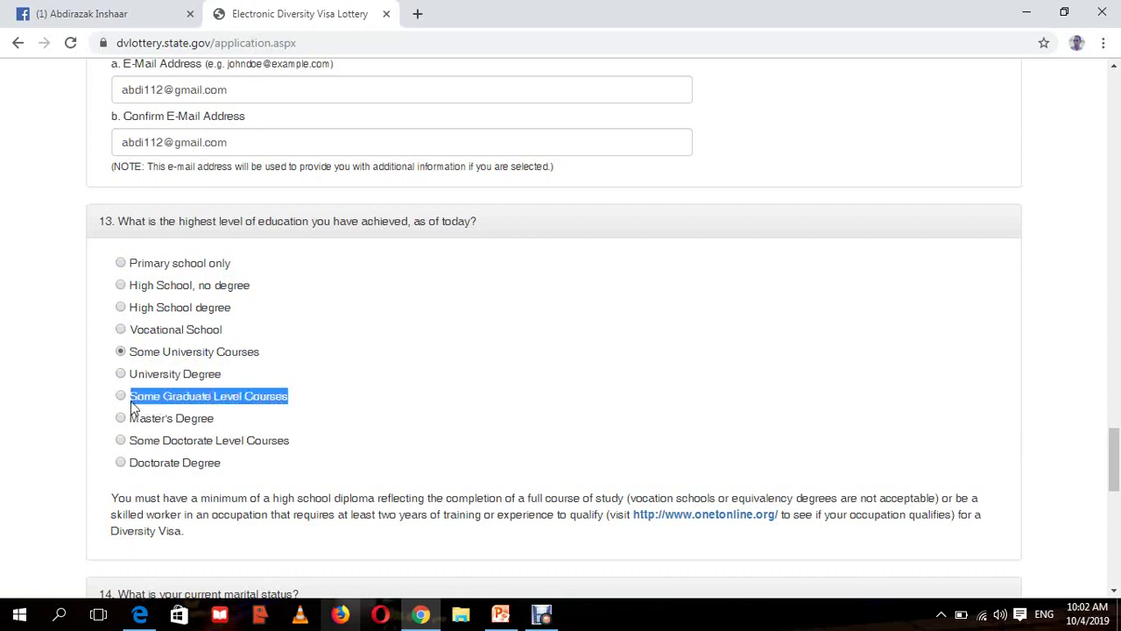
left_click_drag(213, 420, 132, 422)
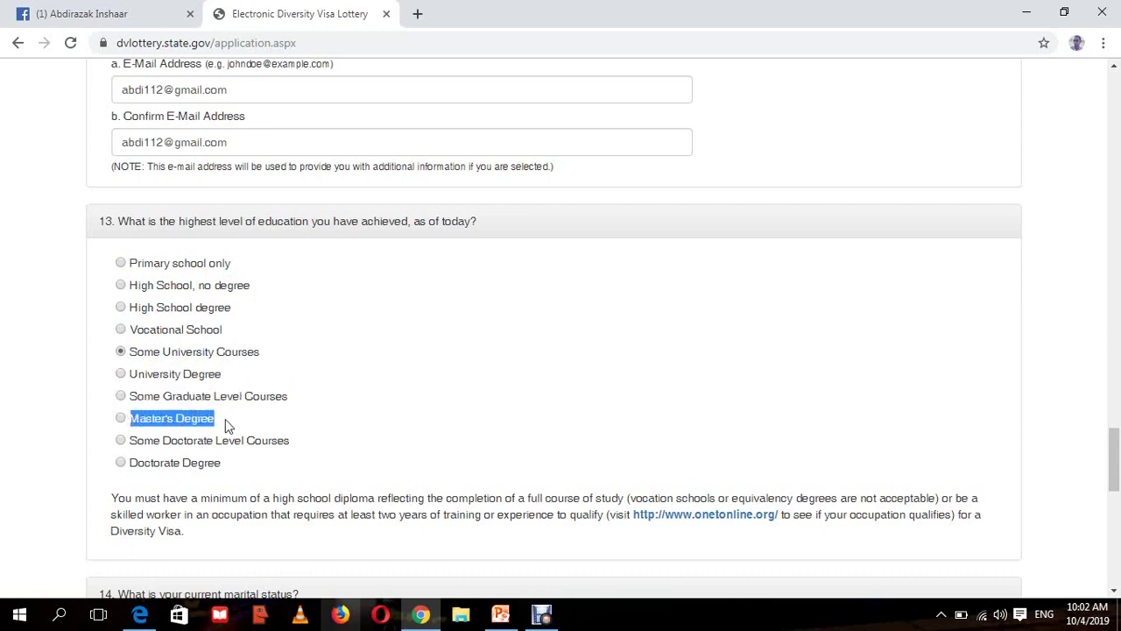
left_click_drag(290, 440, 131, 450)
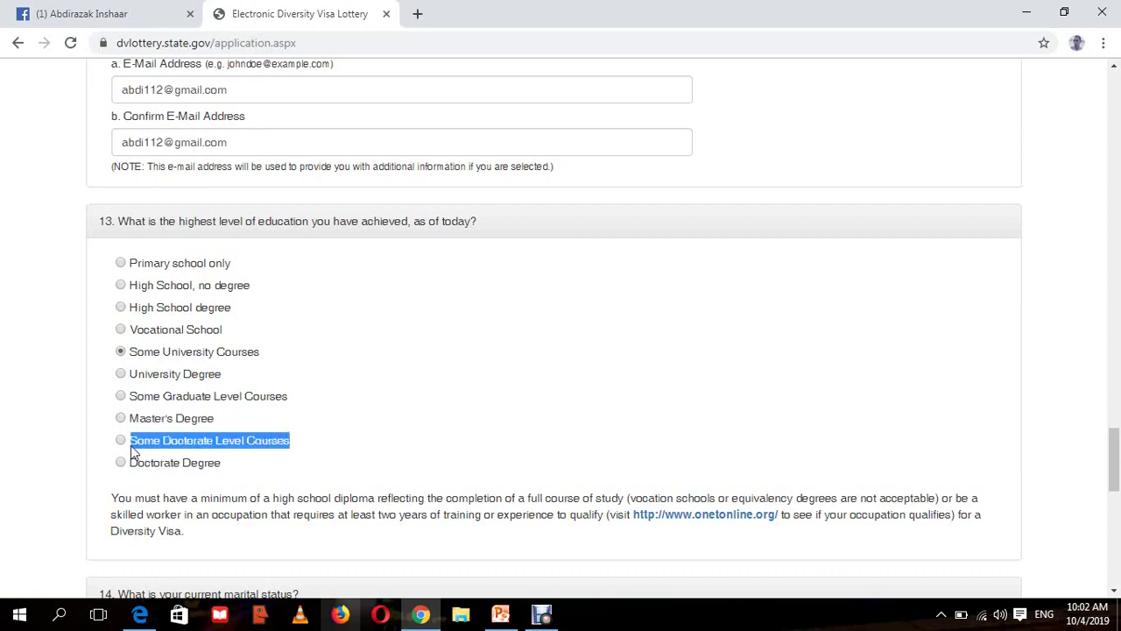
left_click_drag(133, 450, 130, 449)
left_click_drag(225, 466, 152, 465)
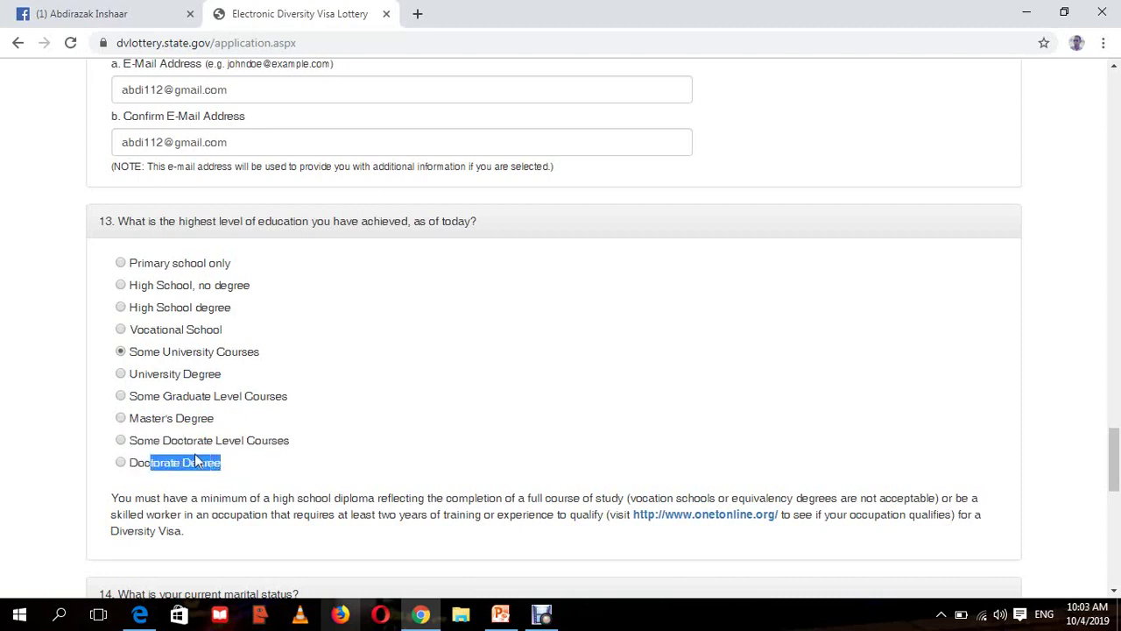
- Try Doctorate Degree, Primary school only and High School degree, ending on High School, no degree
left_click(139, 464)
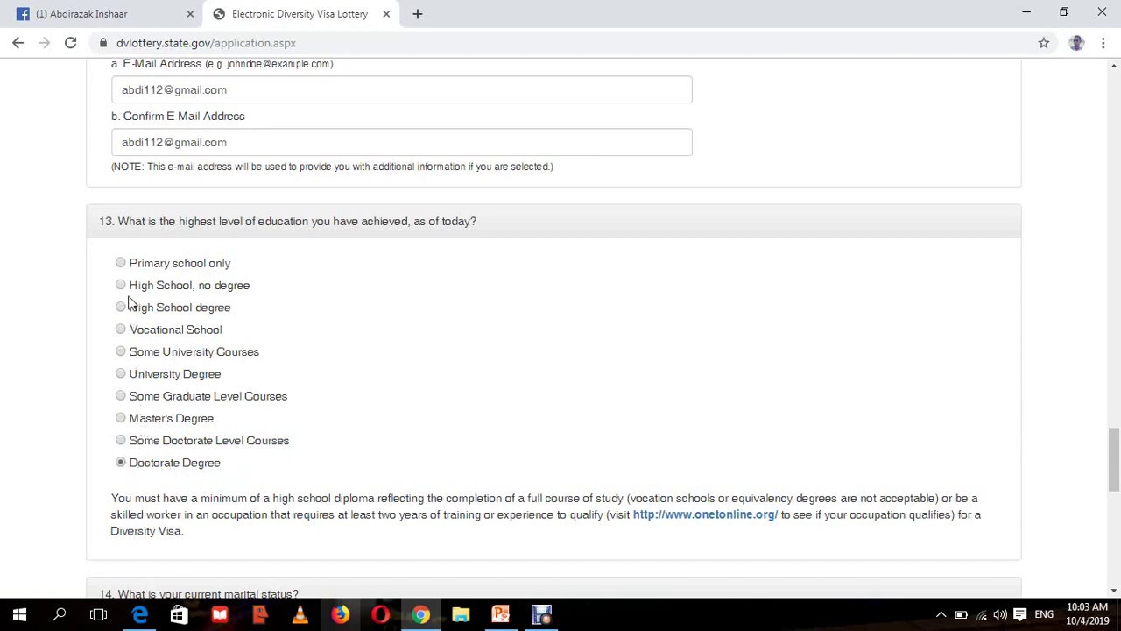
left_click(122, 265)
left_click(121, 308)
left_click(122, 286)
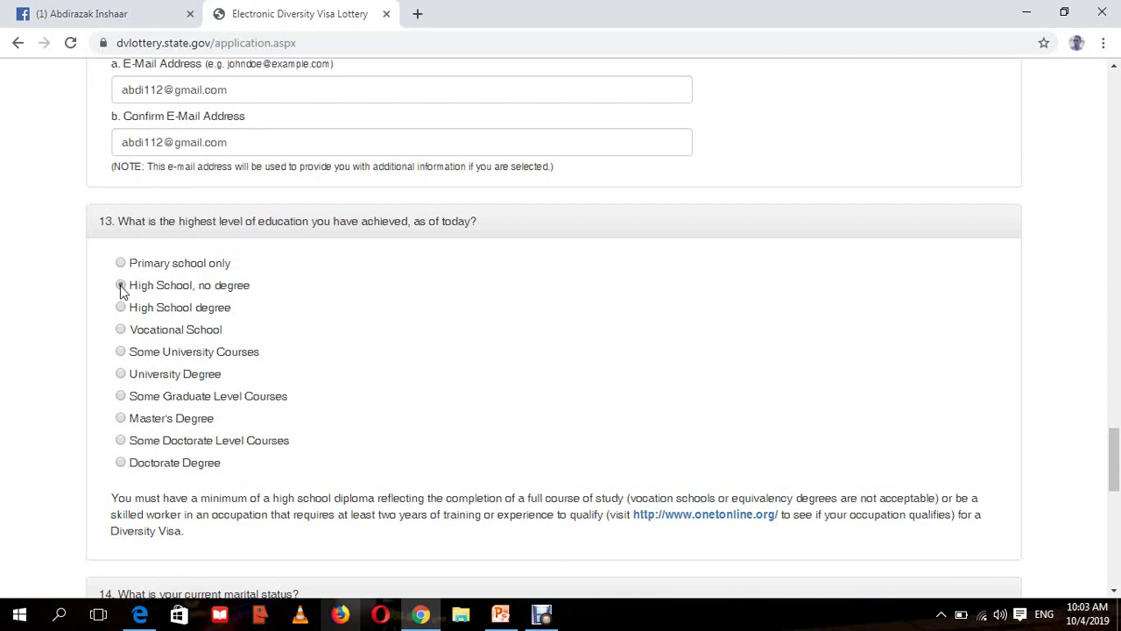
- Change question 13's highest education answer from 'High School, no degree' to University Degree
left_click(134, 357)
left_click_drag(247, 289, 199, 296)
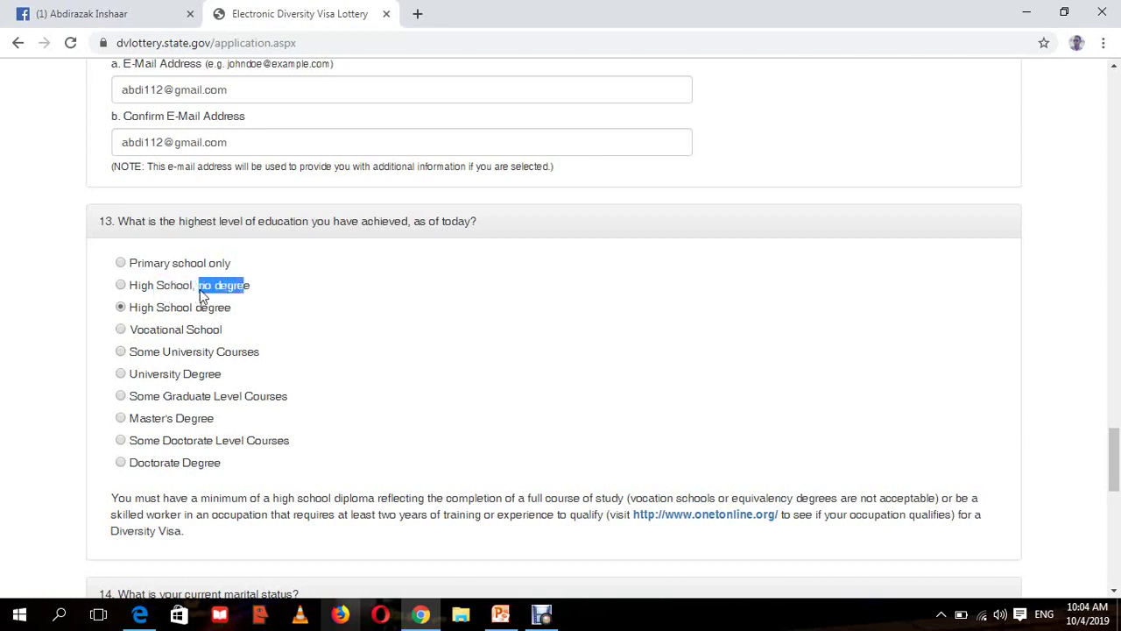
left_click(264, 291)
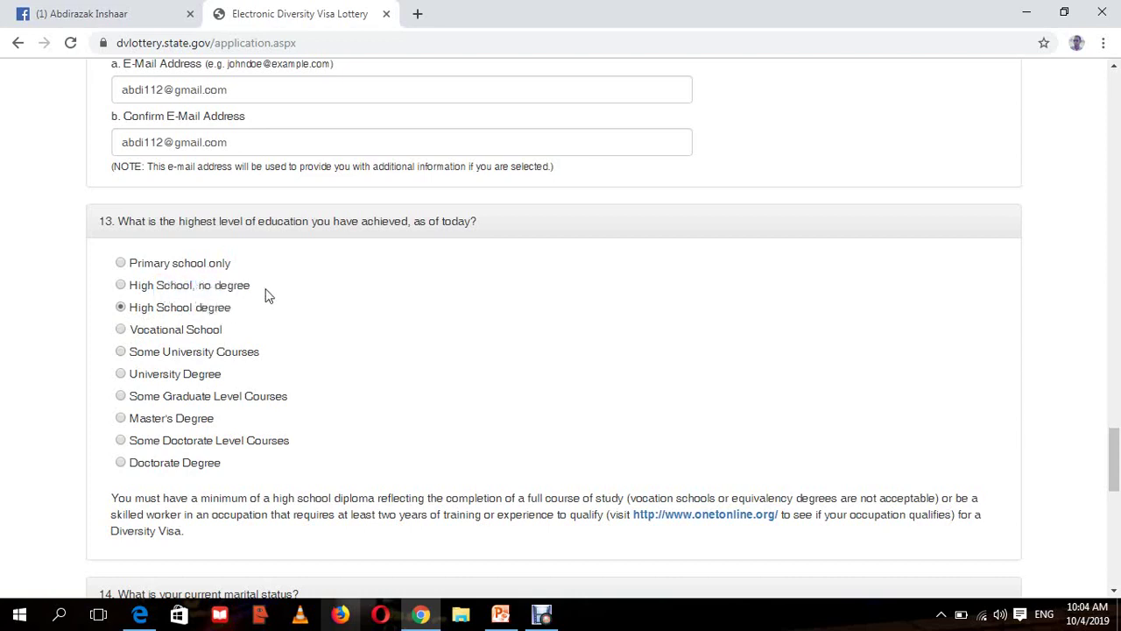
left_click_drag(251, 290, 157, 312)
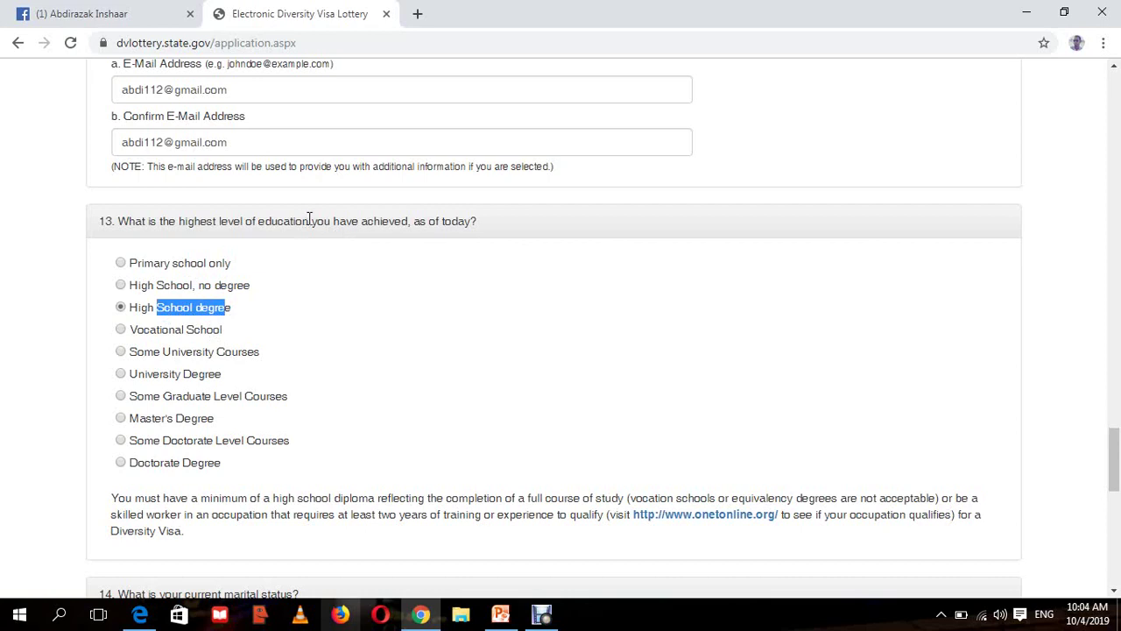
left_click_drag(312, 220, 474, 220)
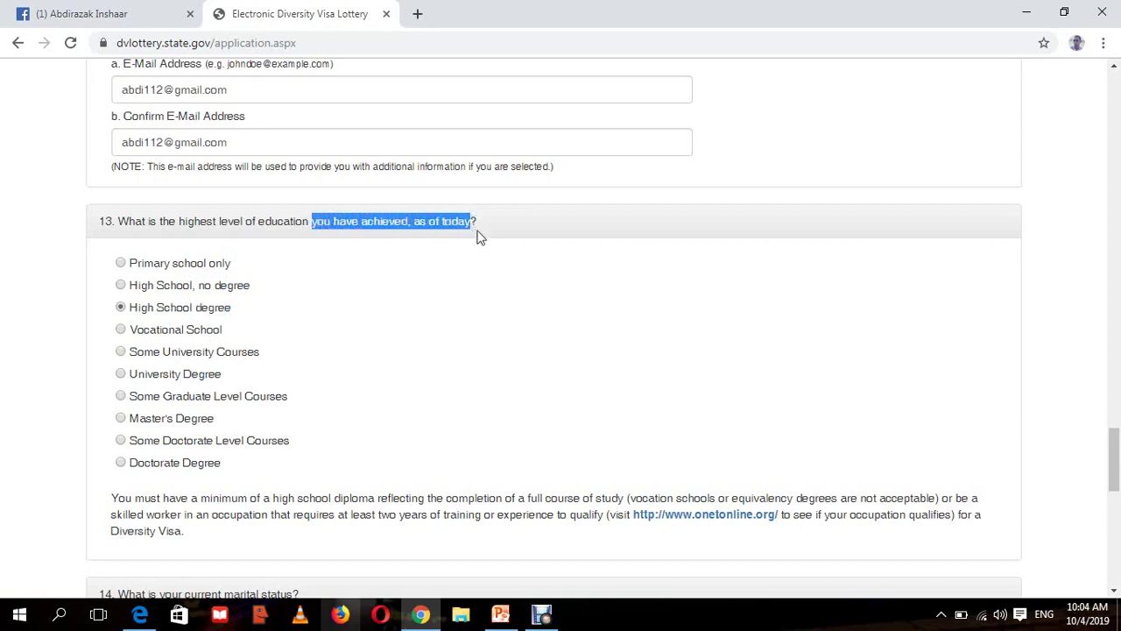
left_click(270, 272)
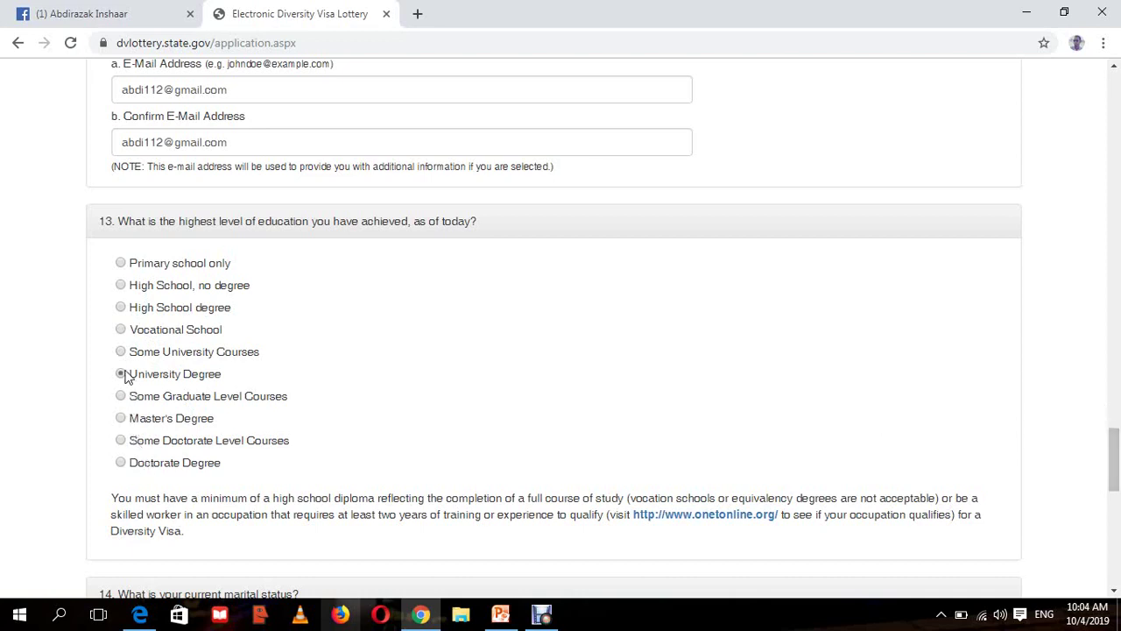
left_click_drag(1117, 460, 1116, 478)
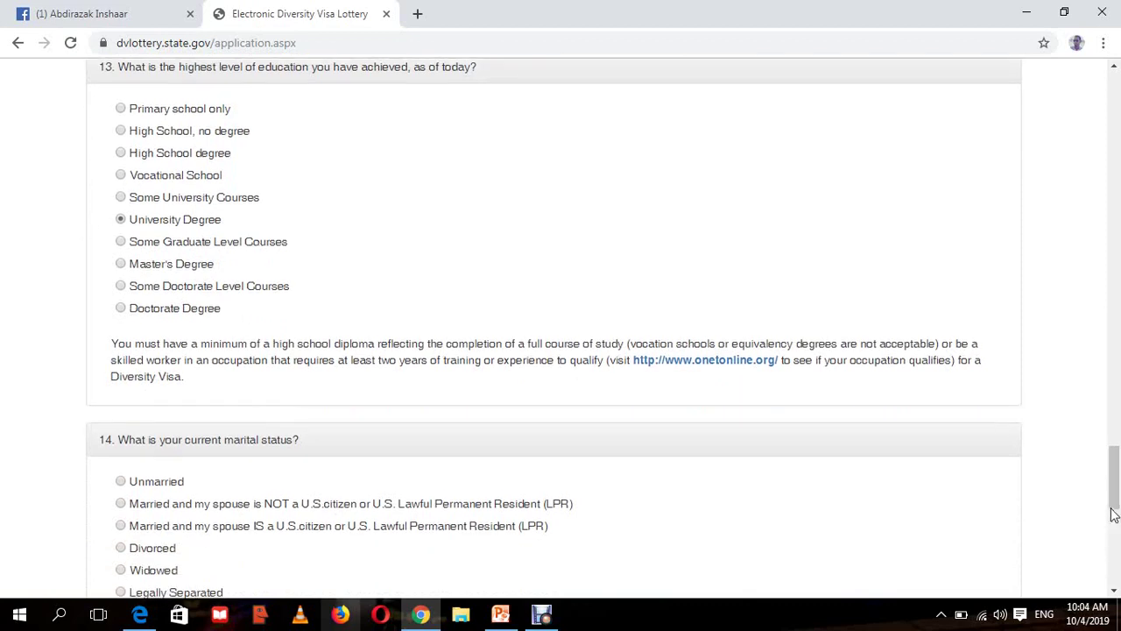
- Read the spouse-citizenship wording and choose Unmarried for question 14
left_click_drag(1116, 474, 1116, 479)
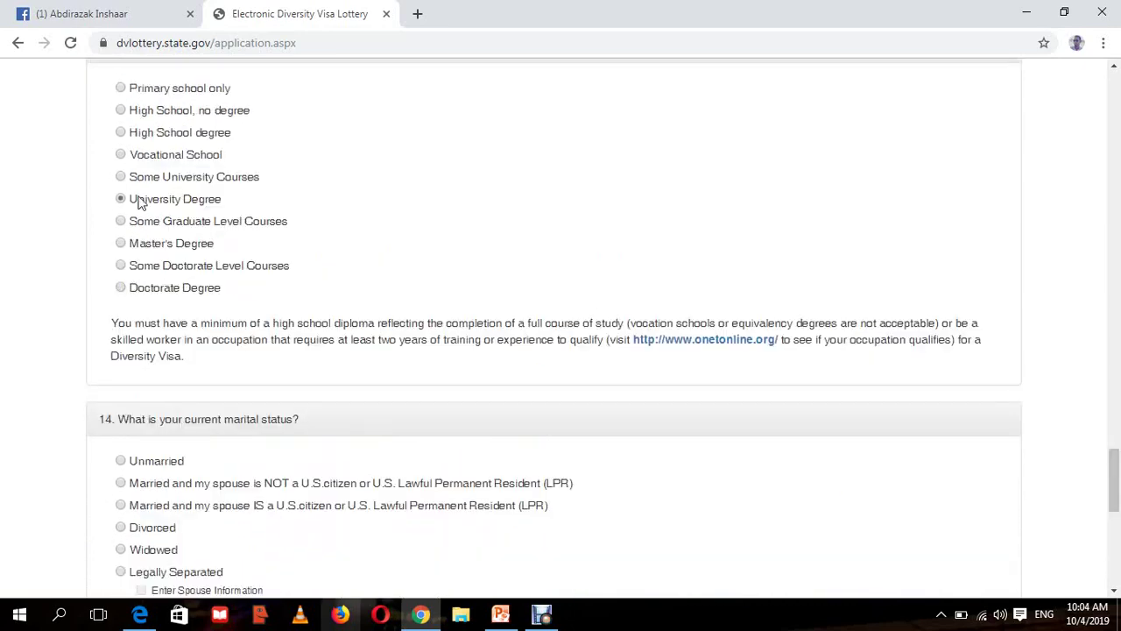
scroll(1118, 531, "down", 4)
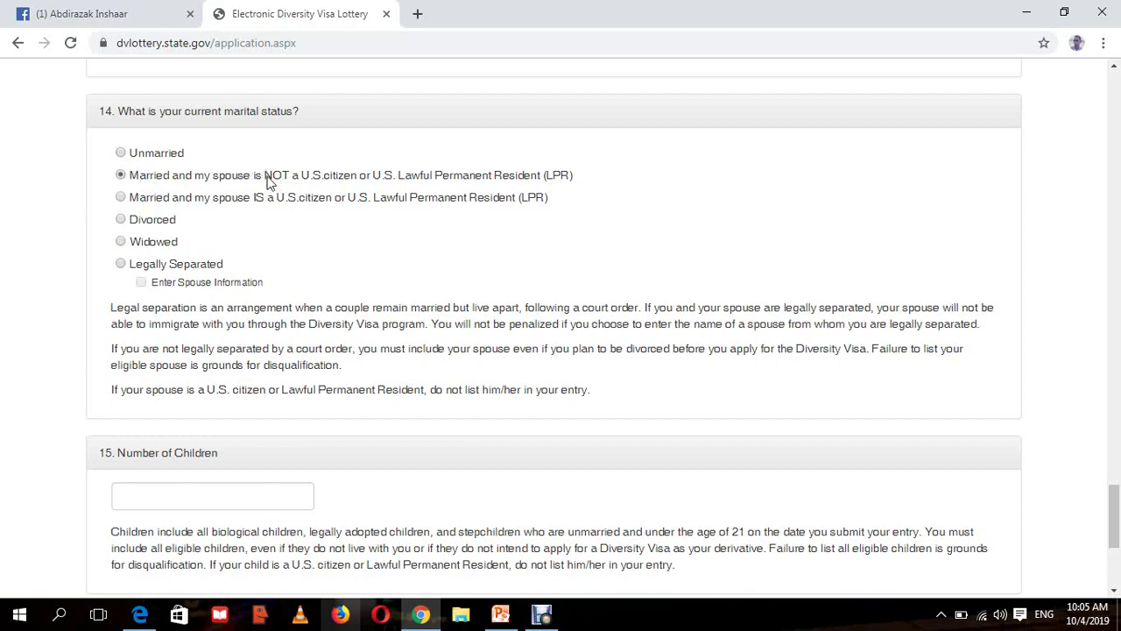
left_click_drag(266, 178, 373, 178)
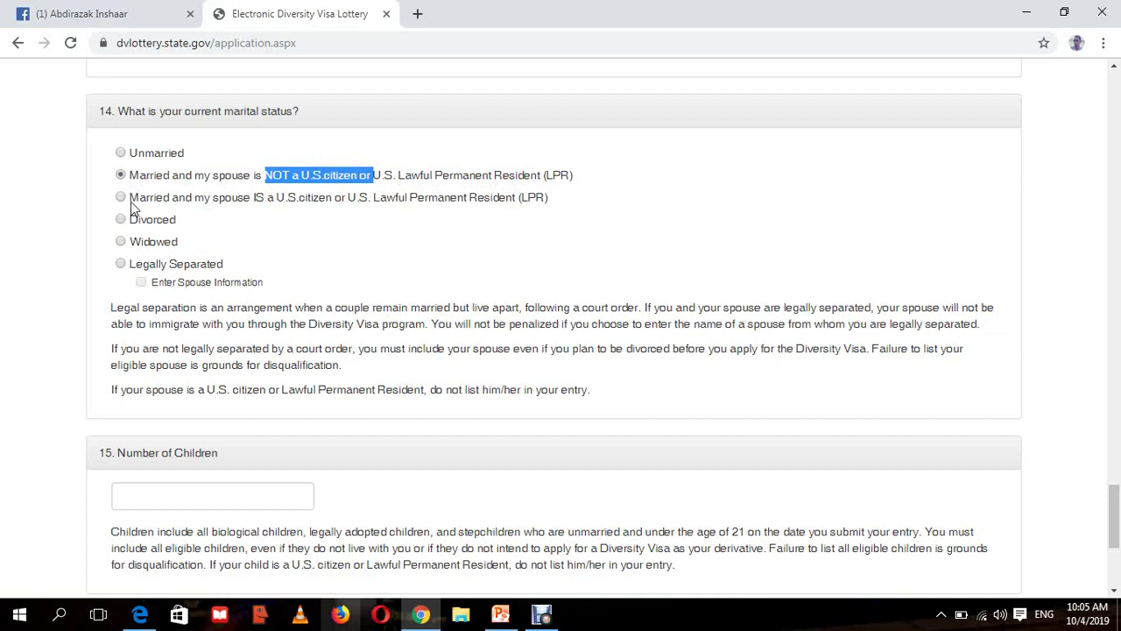
left_click_drag(134, 208, 566, 176)
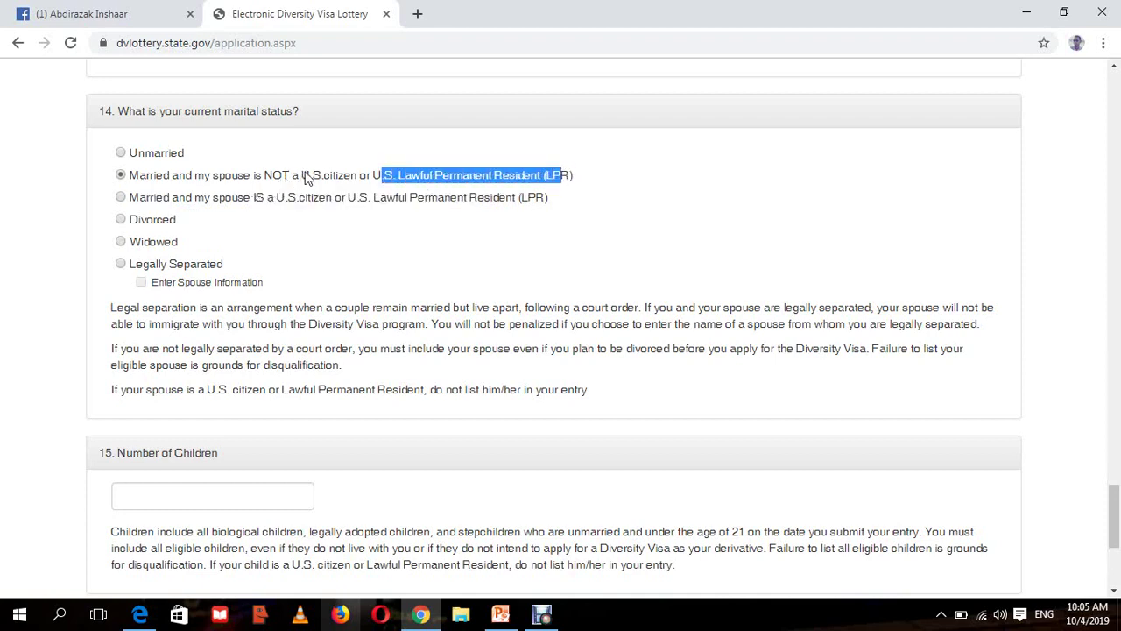
left_click_drag(303, 177, 450, 201)
left_click(344, 238)
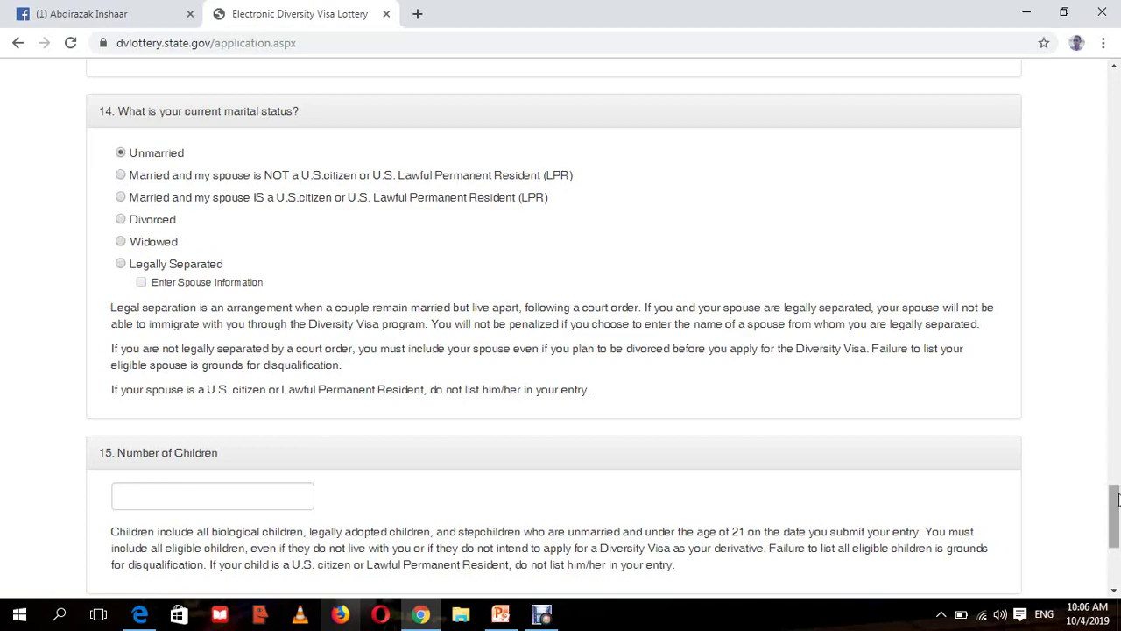
left_click_drag(1117, 500, 1116, 501)
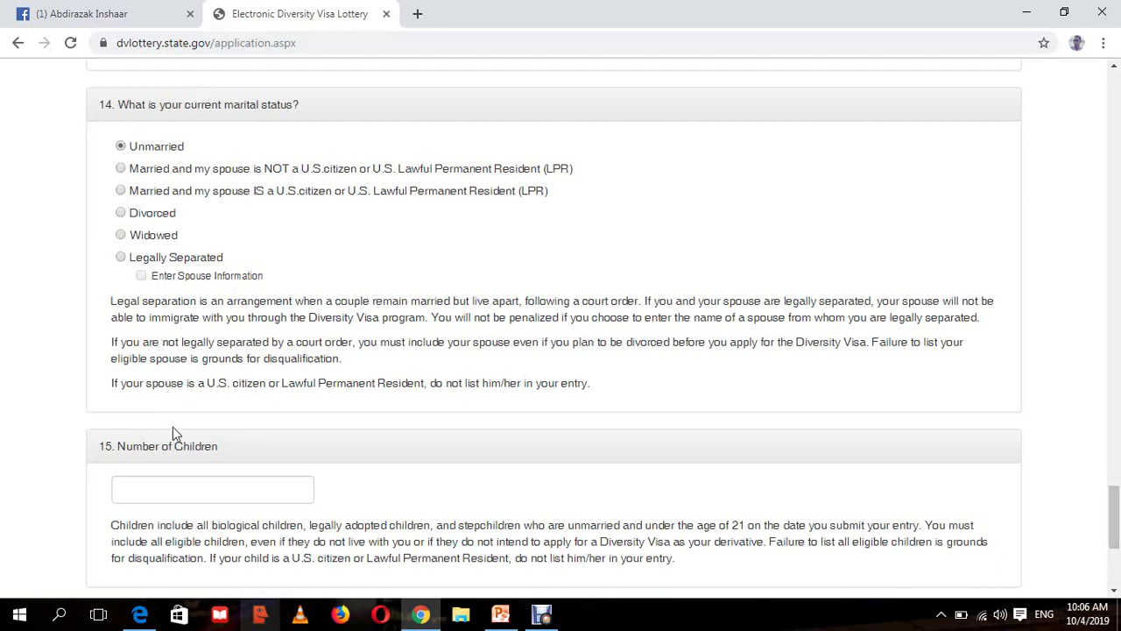
- Enter 0 as the Number of Children and scroll down toward Continue
left_click(184, 499)
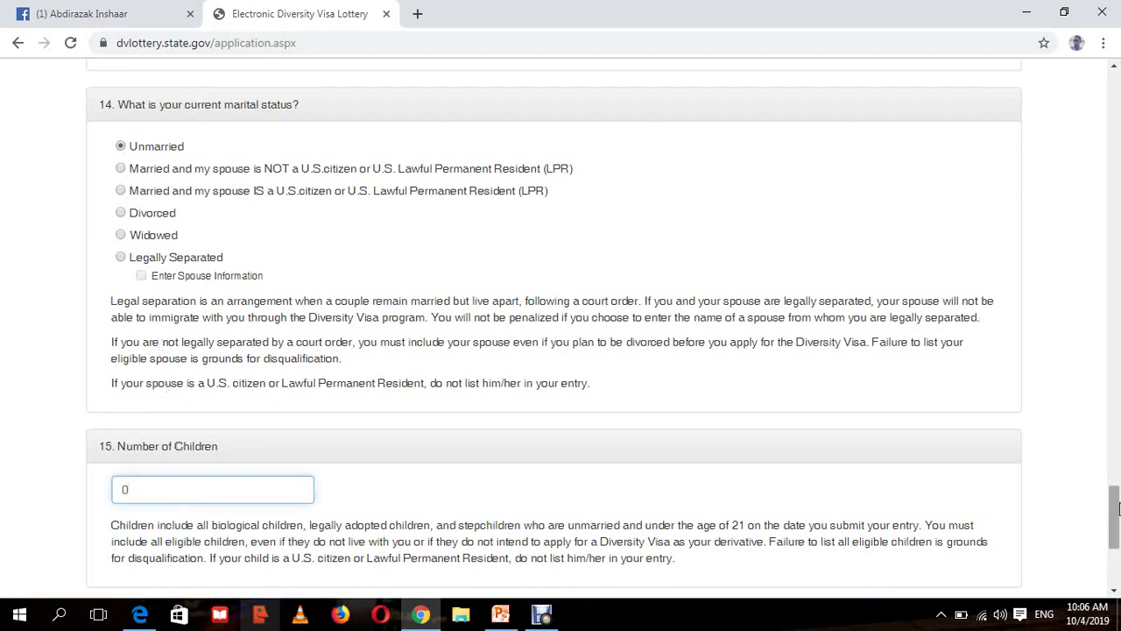
left_click_drag(1118, 508, 1118, 537)
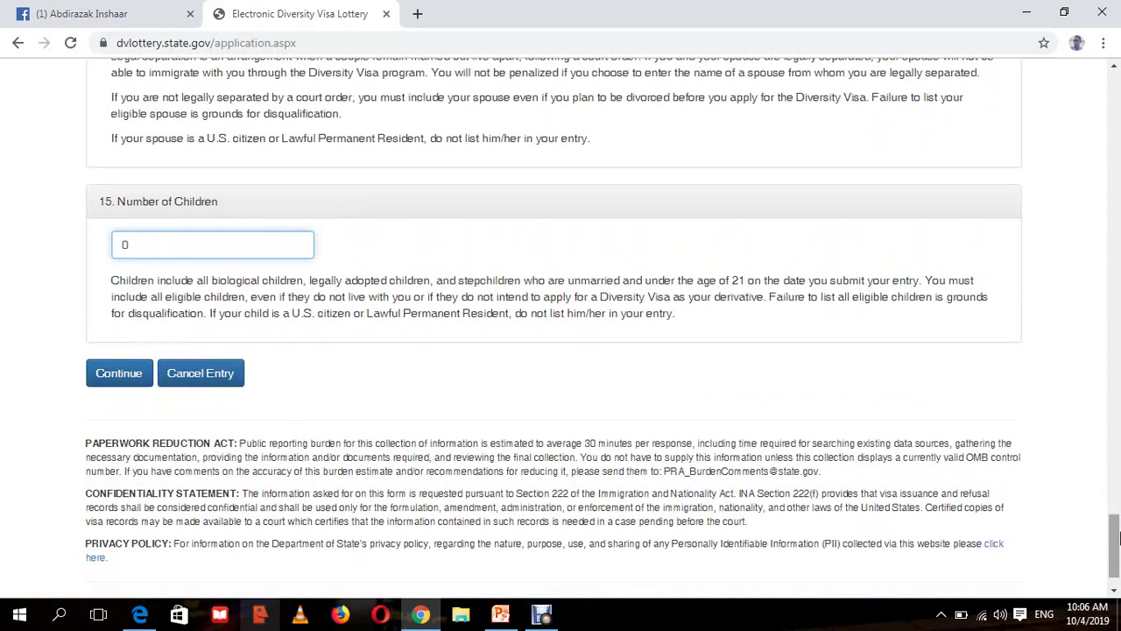
left_click_drag(1118, 537, 1119, 536)
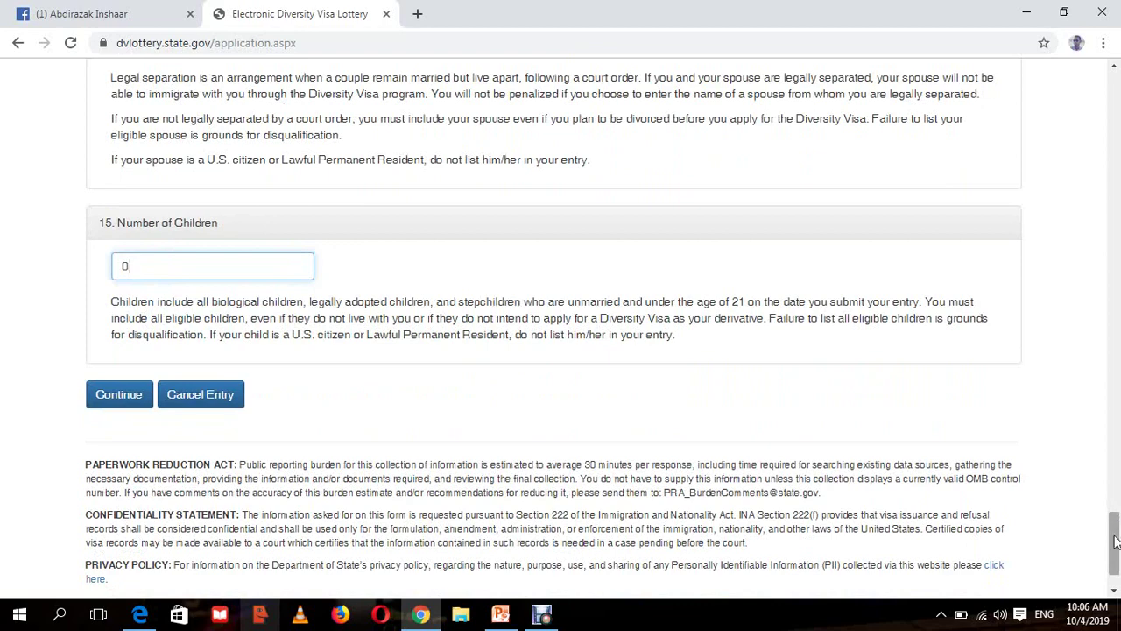
left_click_drag(1116, 541, 1117, 550)
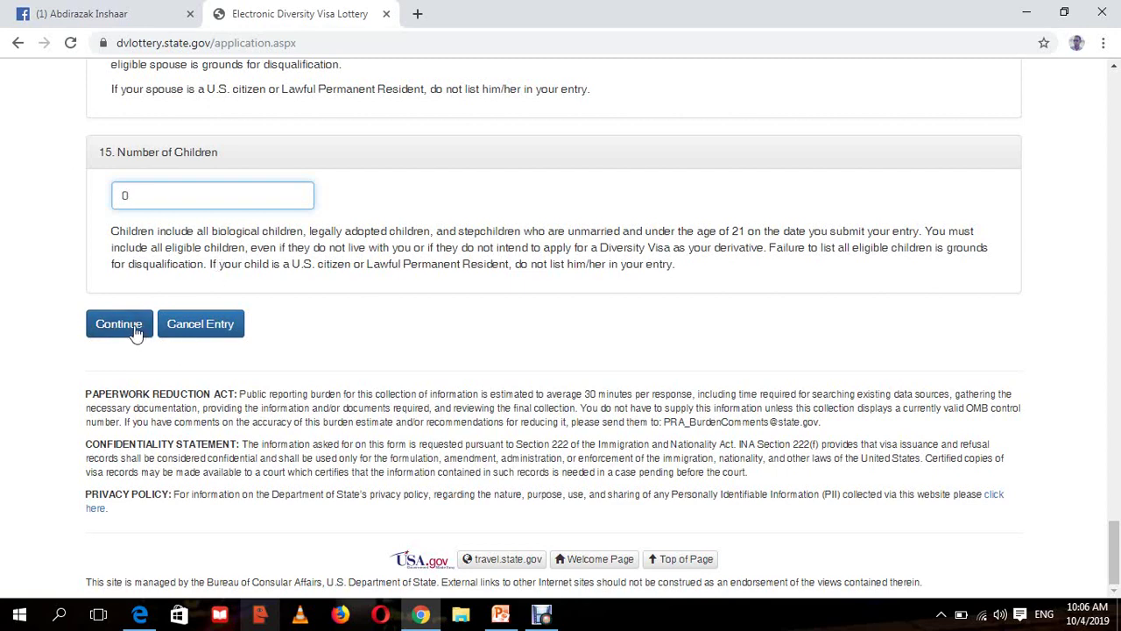
- Submit Part One again after the connection reset, getting the data validation error page
left_click(118, 324)
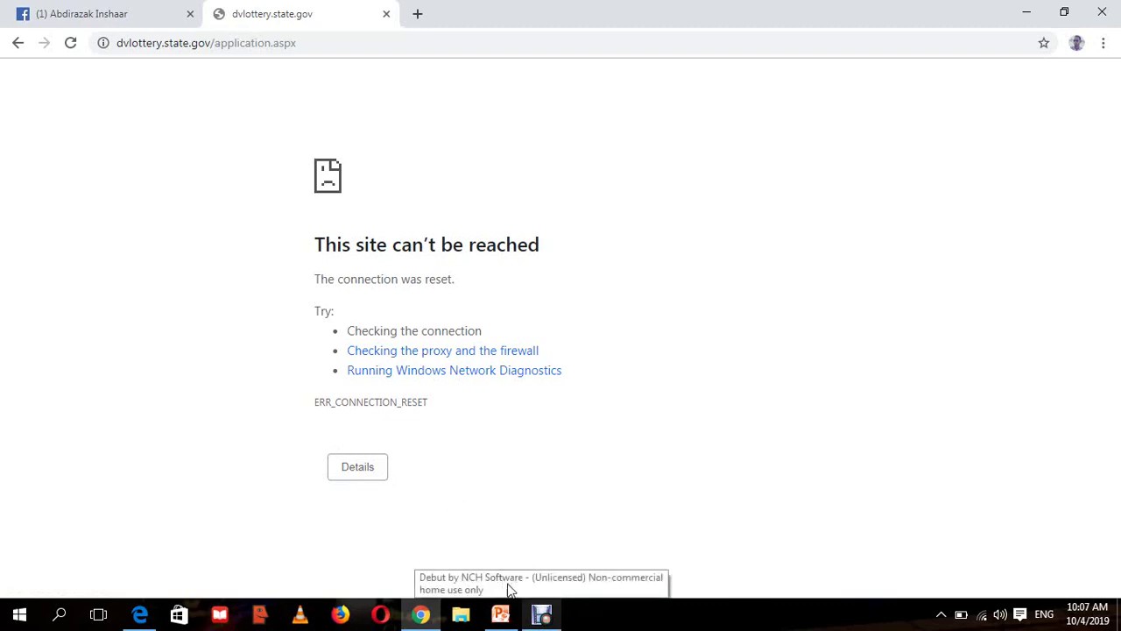
left_click(542, 616)
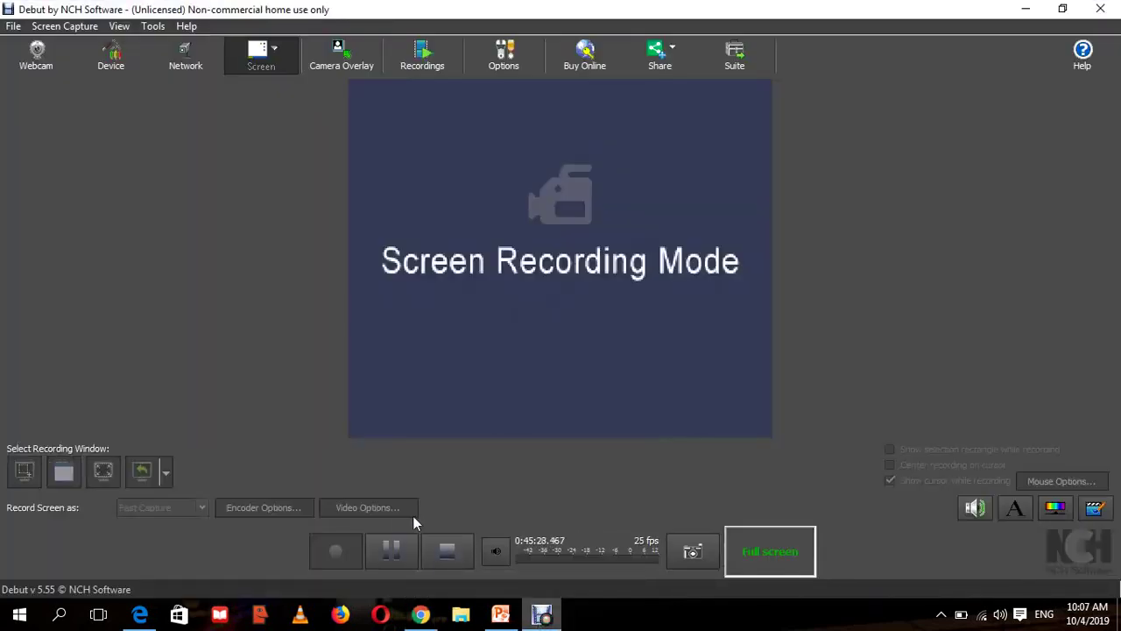
left_click(395, 547)
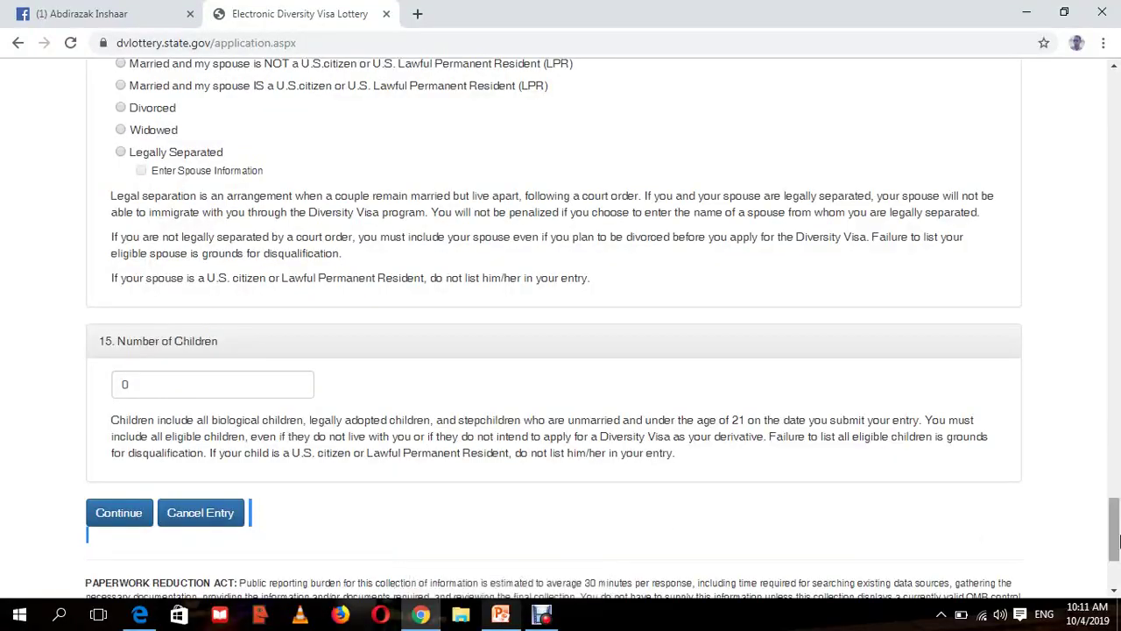
left_click_drag(1114, 517, 1118, 519)
scroll(1118, 519, "up", 6)
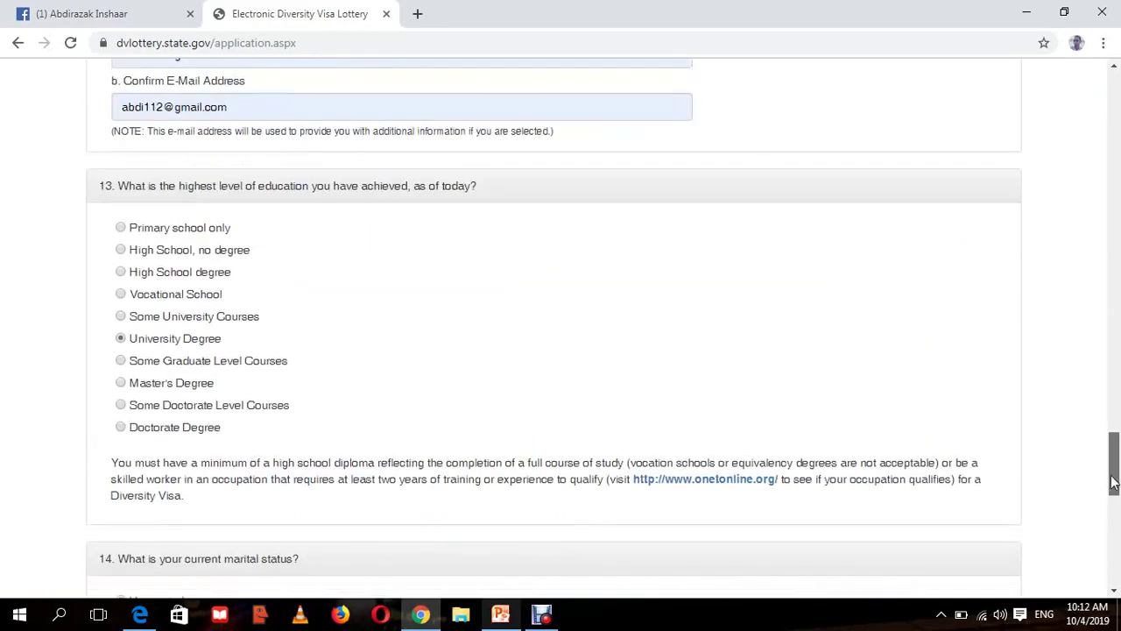
scroll(1118, 519, "down", 3)
scroll(1118, 520, "down", 6)
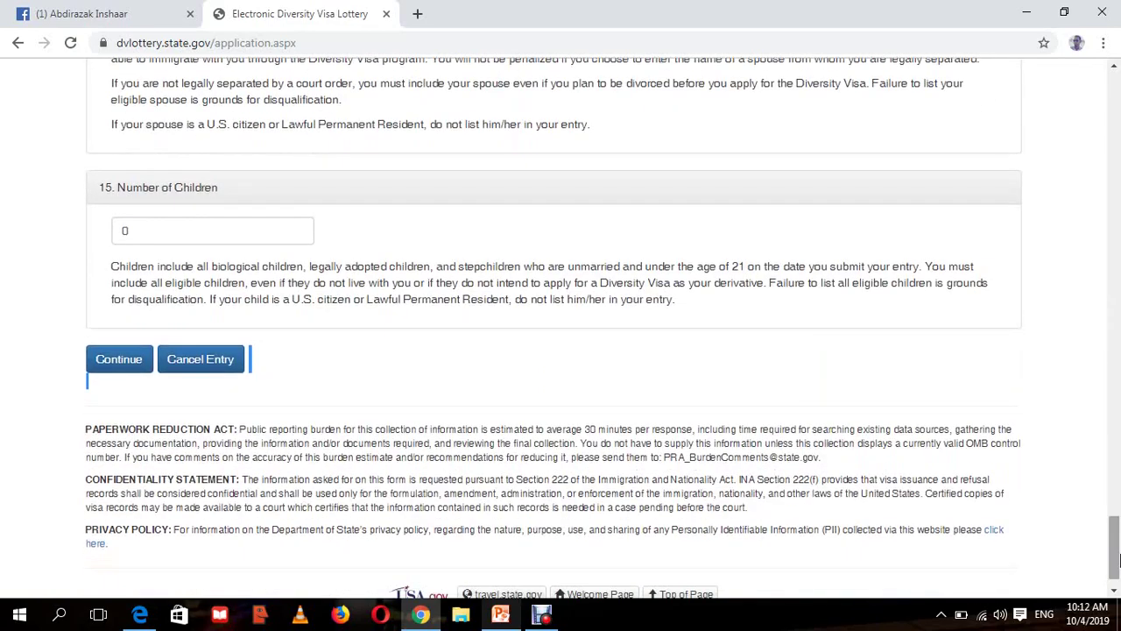
left_click(117, 360)
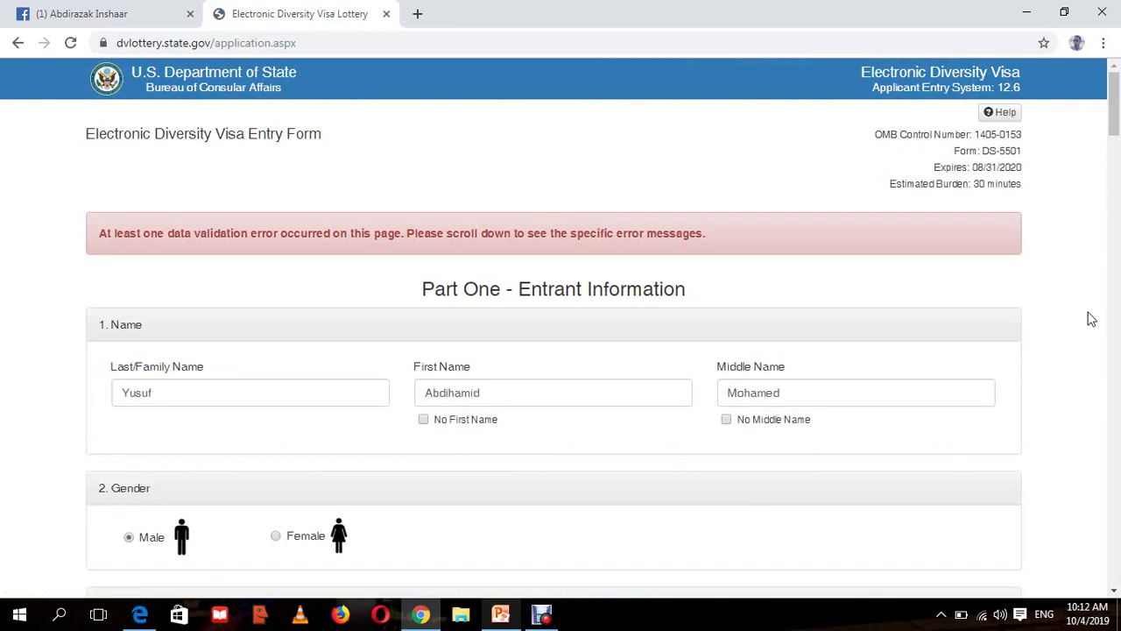
left_click_drag(1114, 105, 1118, 278)
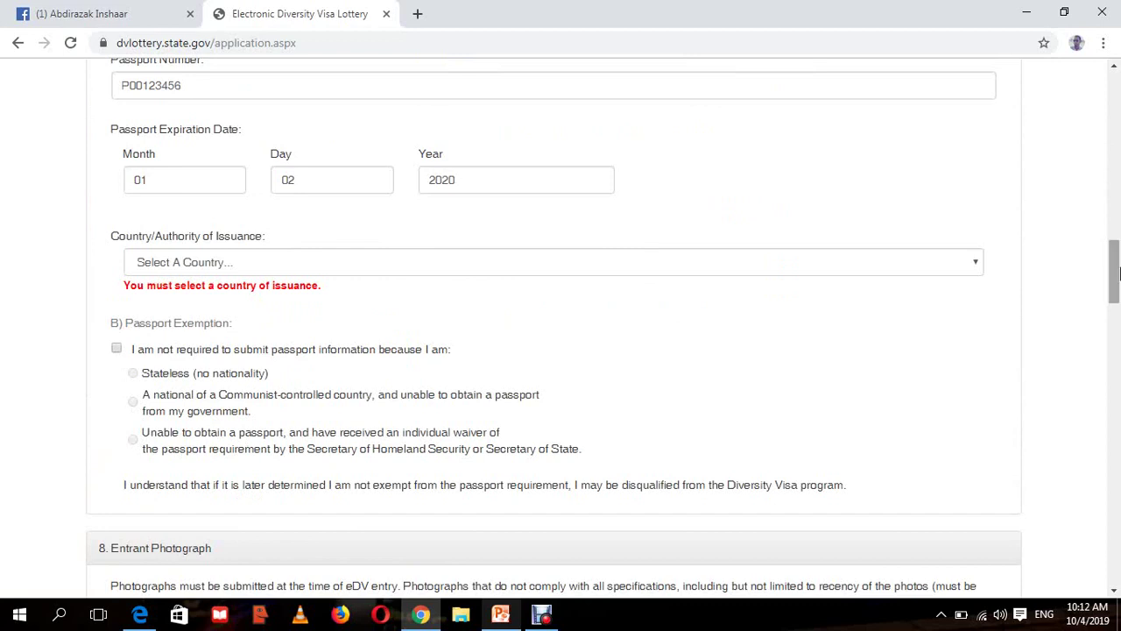
left_click(512, 265)
key("s")
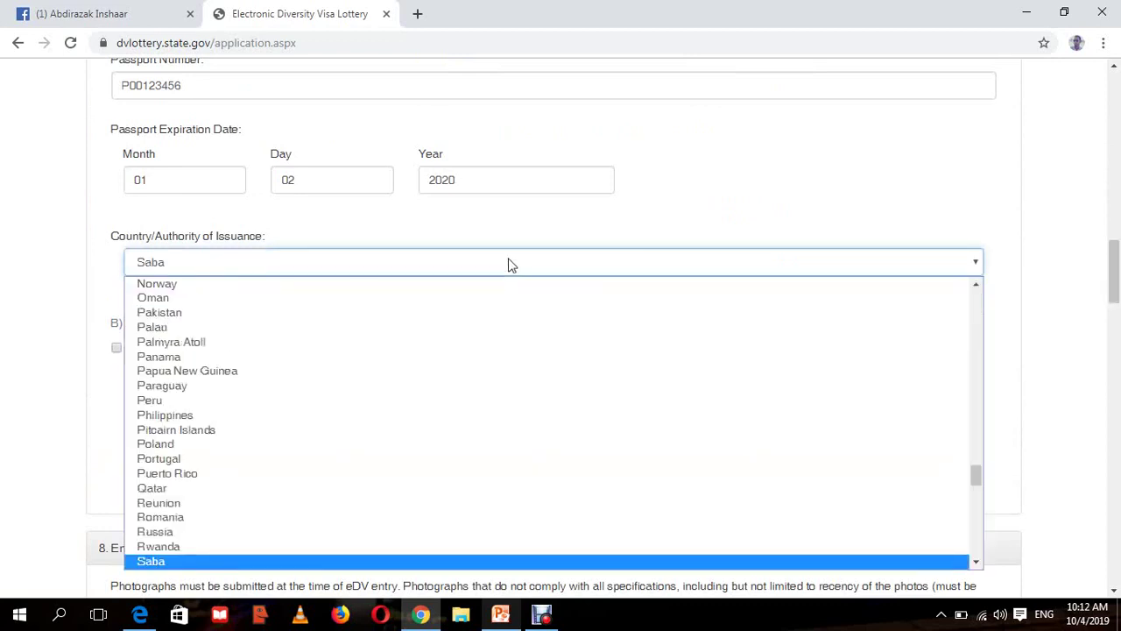
key("Down")
key("Down")
key("Down")
key("Down")
key("Down")
key("Down")
key("Down")
key("Down")
key("Down")
key("Down")
key("Down")
key("Down")
key("Down")
key("Down")
key("Down")
key("Down")
key("Down")
key("Down")
key("Down")
key("Down")
key("Down")
key("Down")
key("Down")
key("Down")
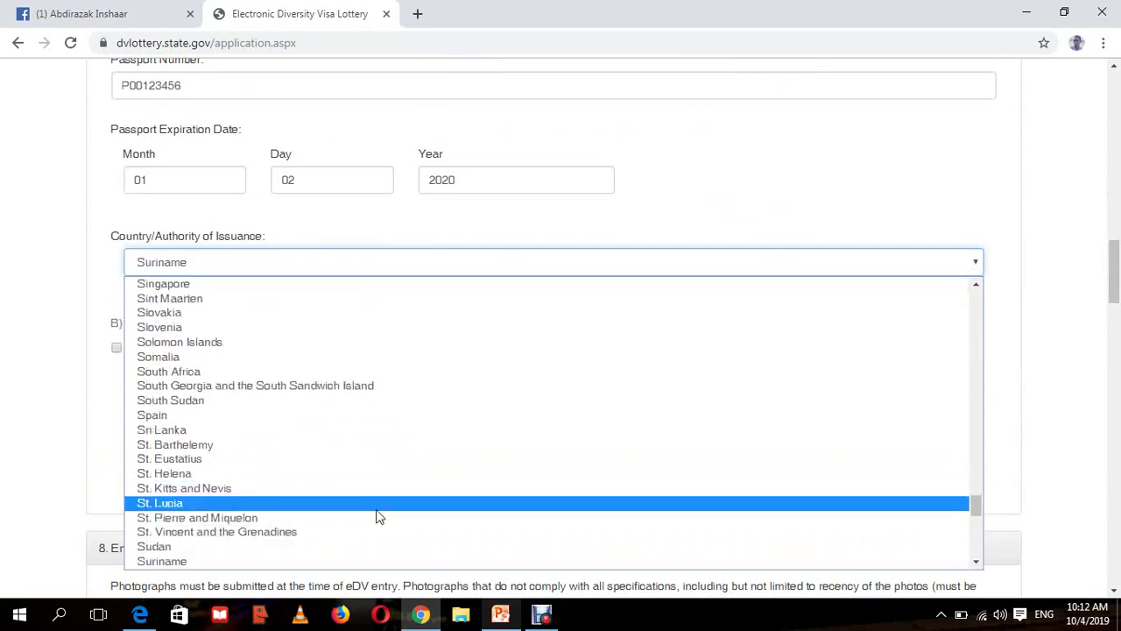
left_click(346, 356)
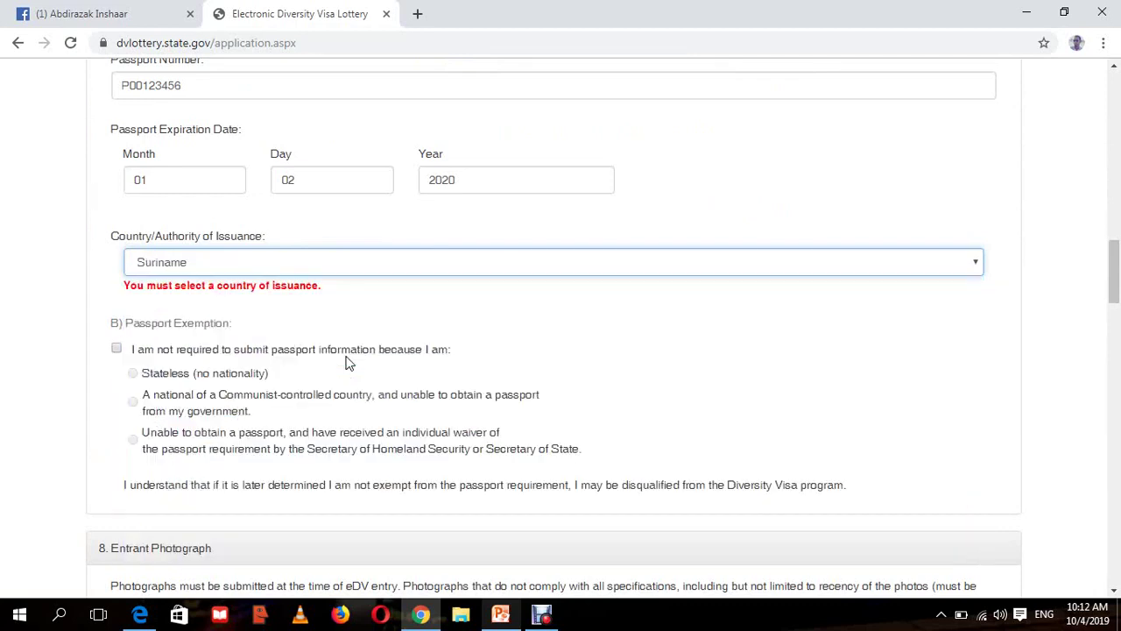
left_click(1031, 147)
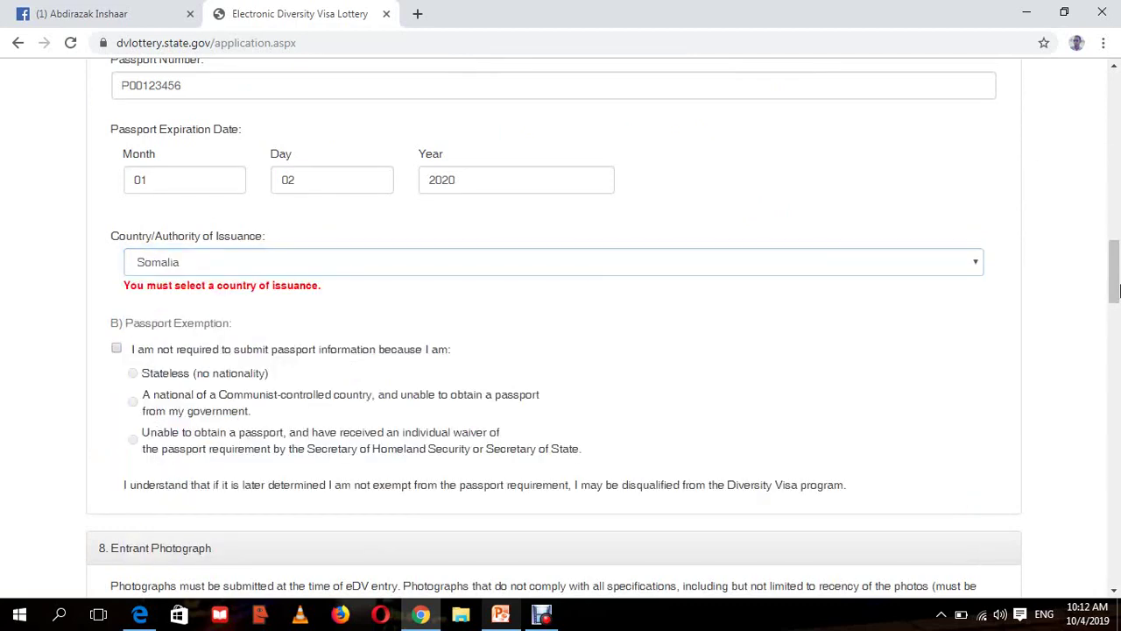
left_click_drag(1115, 291, 1111, 352)
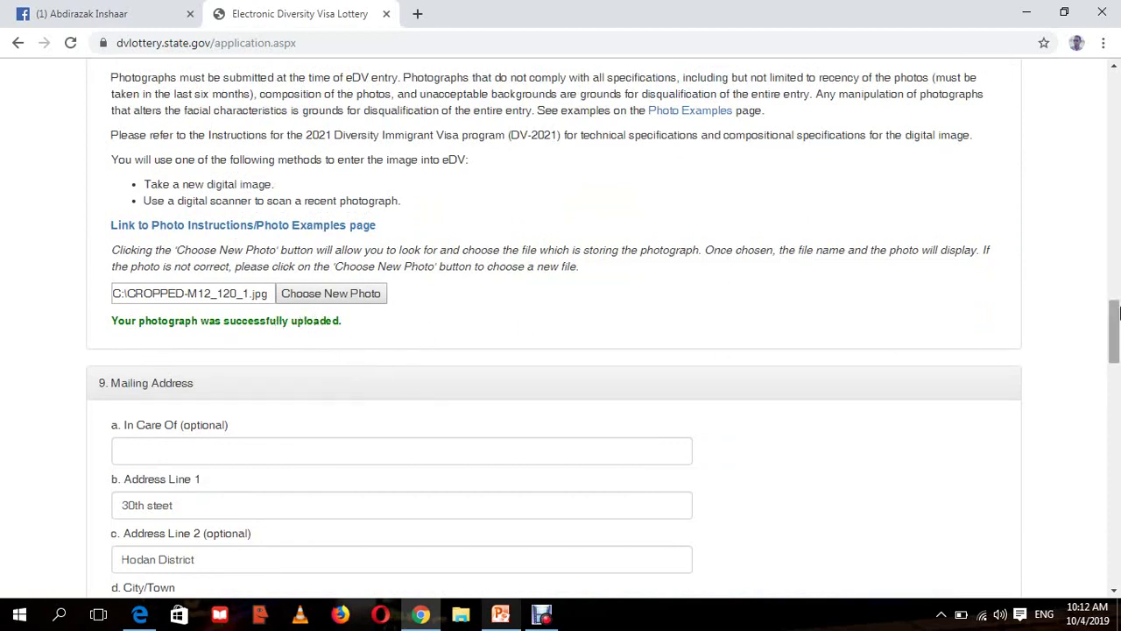
left_click_drag(1117, 322, 1115, 341)
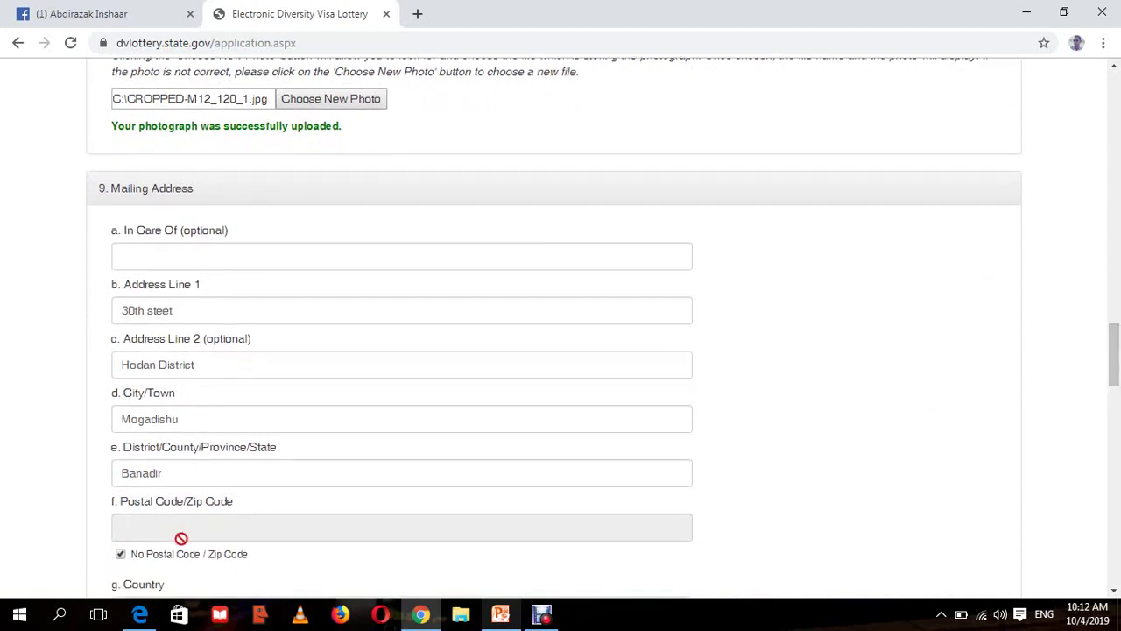
left_click_drag(1115, 339, 1115, 349)
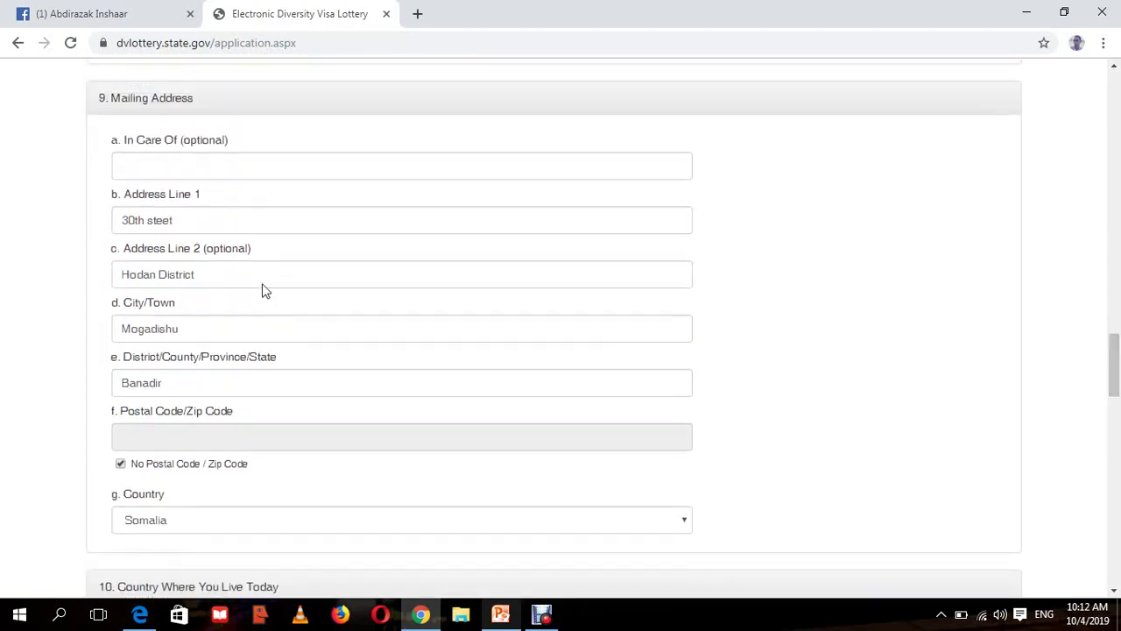
left_click(212, 169)
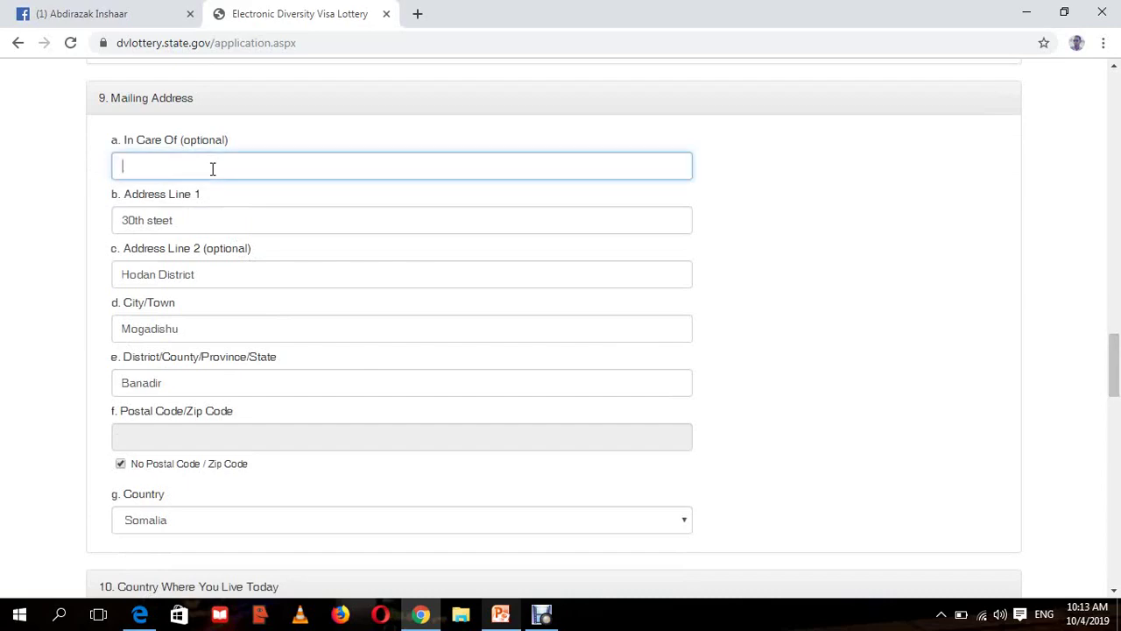
left_click(885, 401)
left_click_drag(1115, 342, 1115, 517)
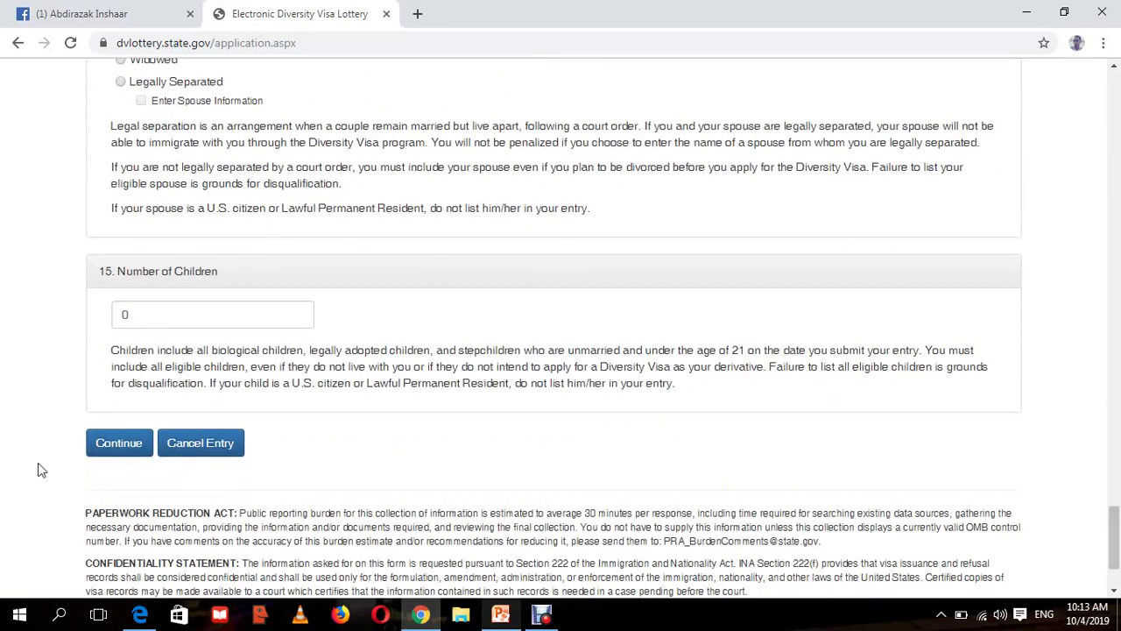
- Continue from the form to the Part One review page and read its correction note
left_click(140, 449)
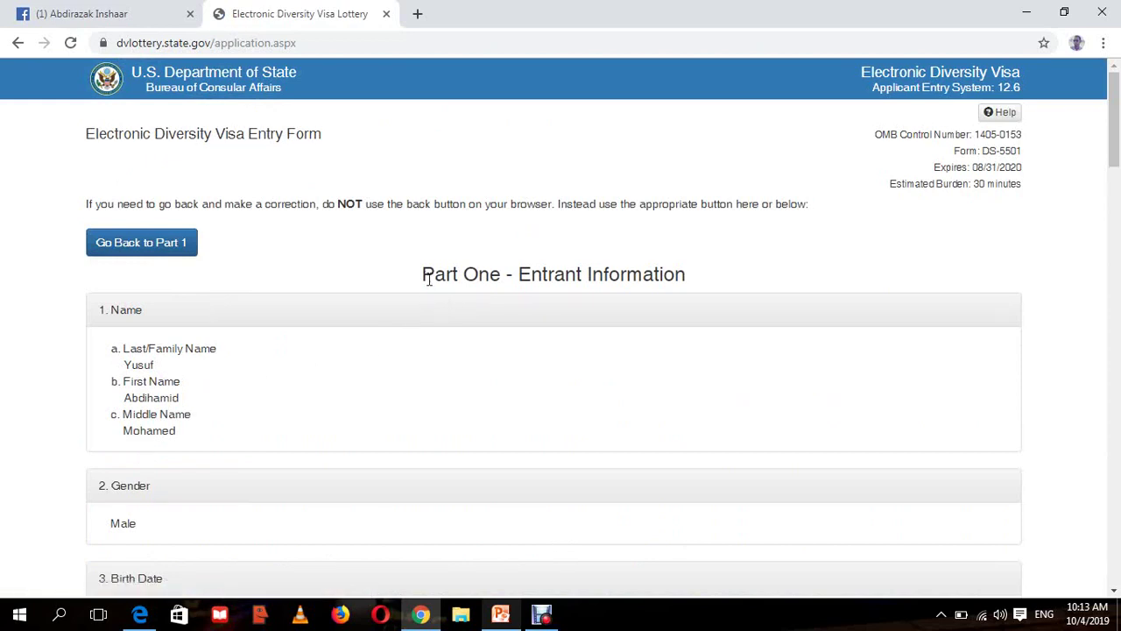
left_click_drag(423, 274, 568, 271)
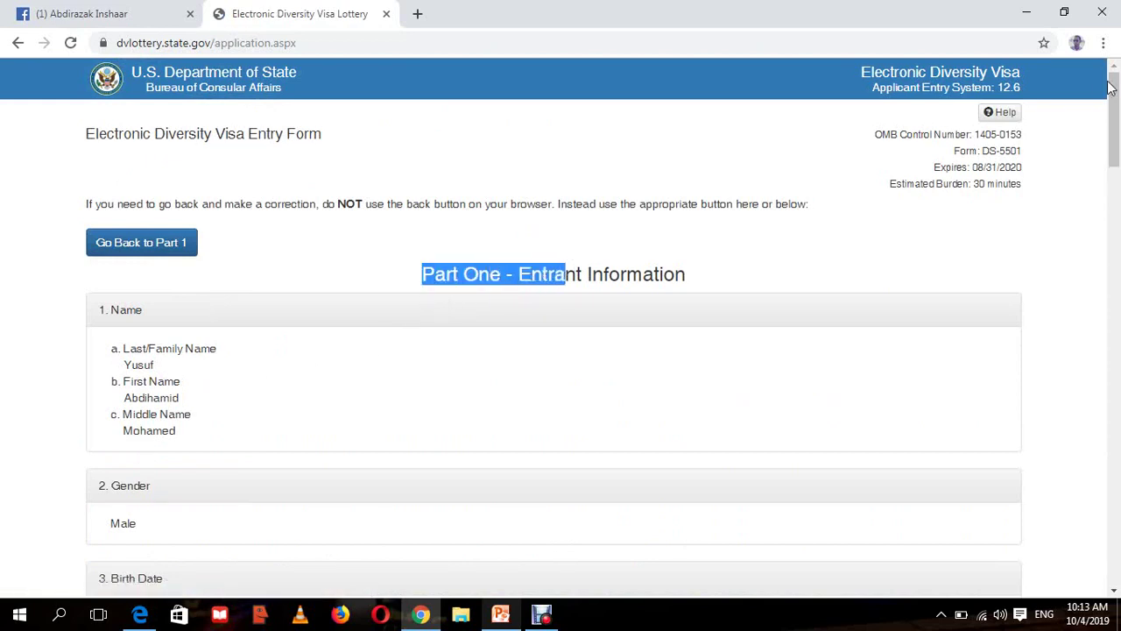
left_click_drag(1117, 93, 1100, 99)
left_click(105, 186)
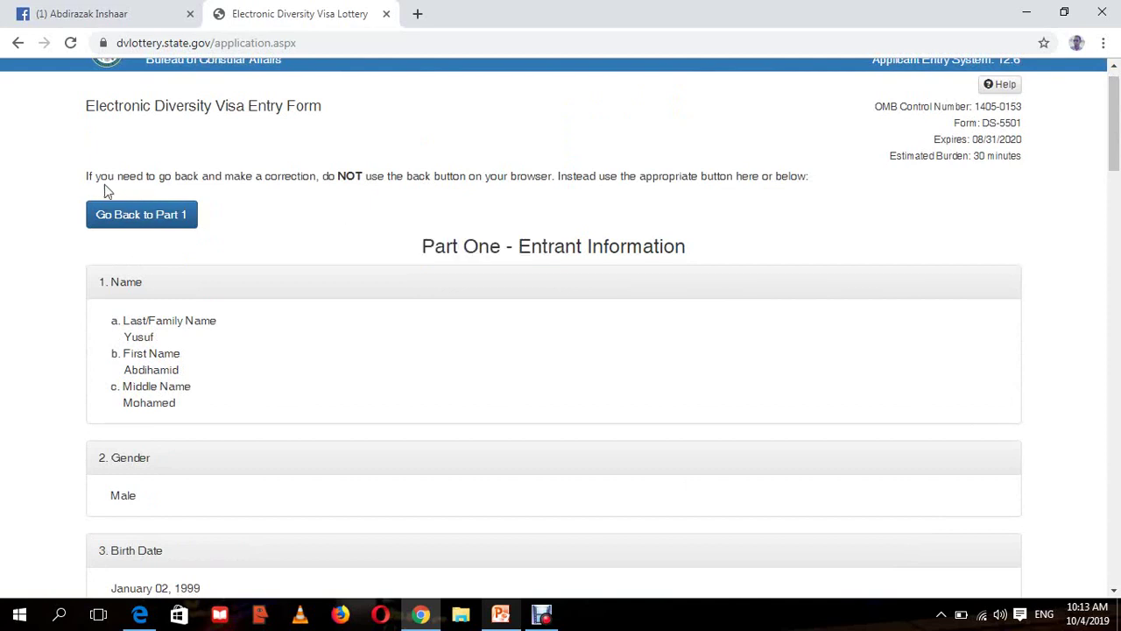
left_click_drag(86, 179, 332, 176)
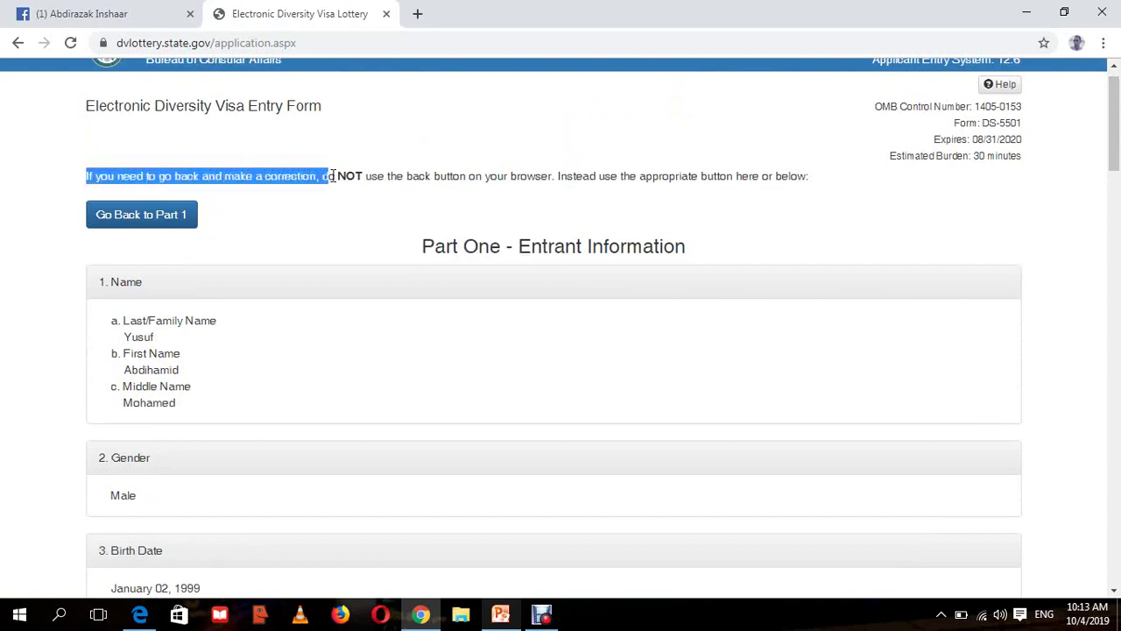
- Scroll through all listed Part One entrant answers and back to the top
left_click_drag(1118, 113, 1114, 138)
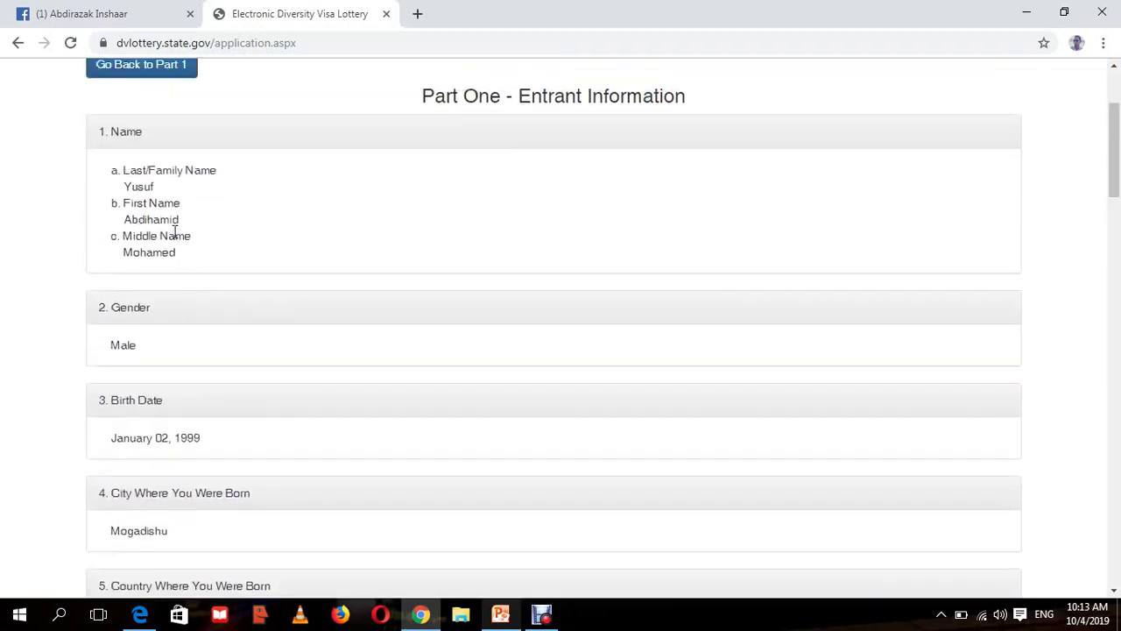
left_click_drag(1118, 133, 1119, 151)
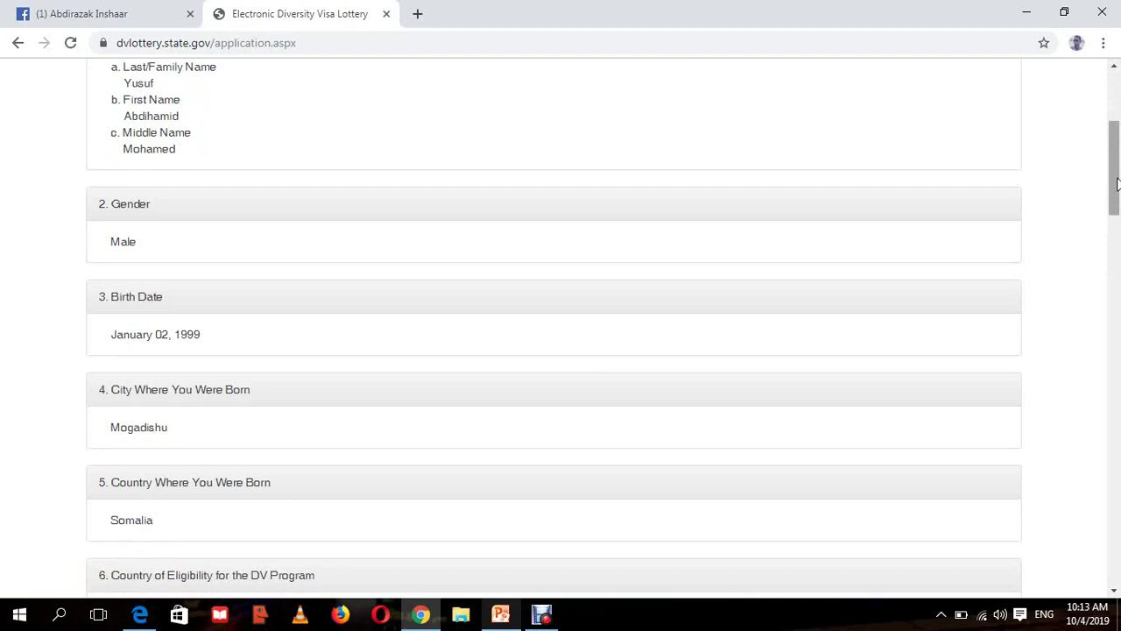
left_click_drag(1118, 182, 1119, 268)
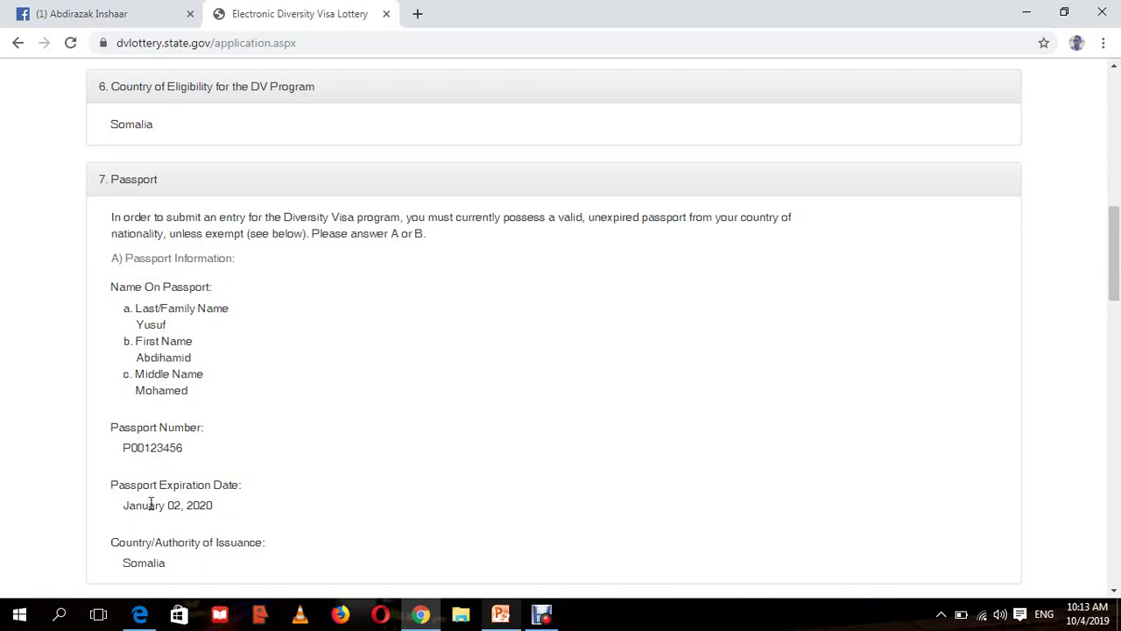
scroll(1117, 312, "down", 4)
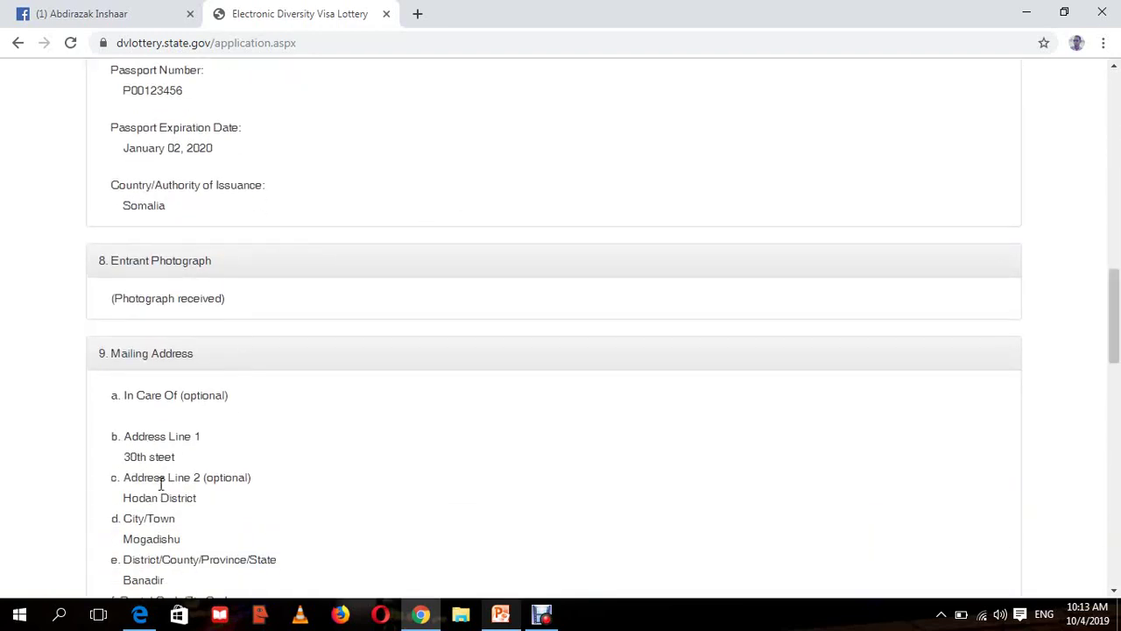
left_click_drag(1116, 306, 1117, 347)
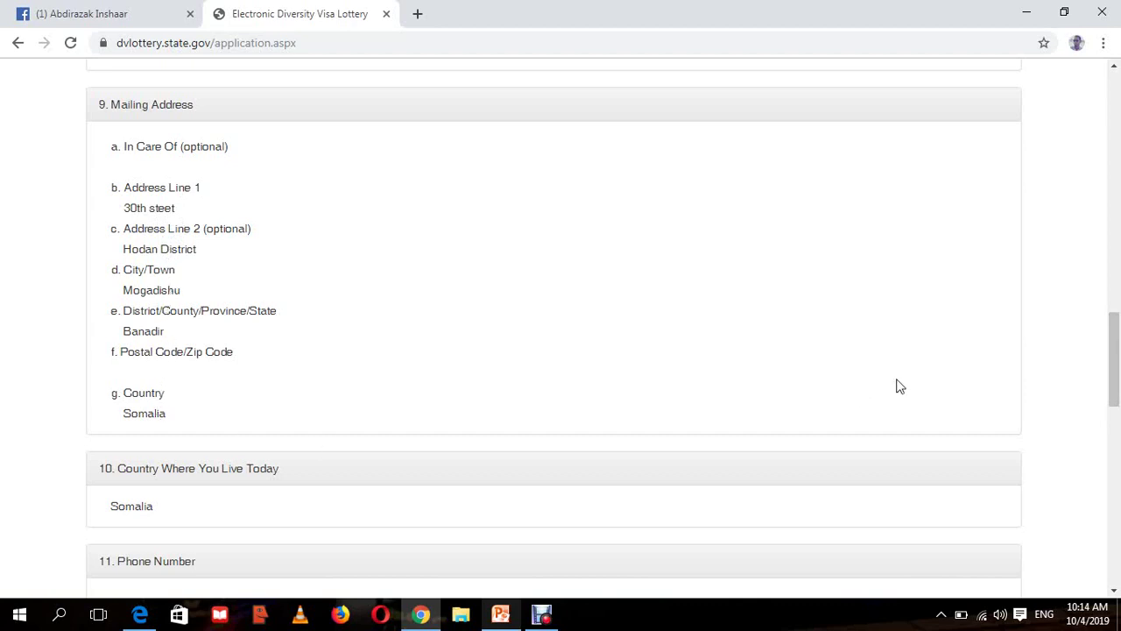
left_click_drag(1116, 326, 1119, 357)
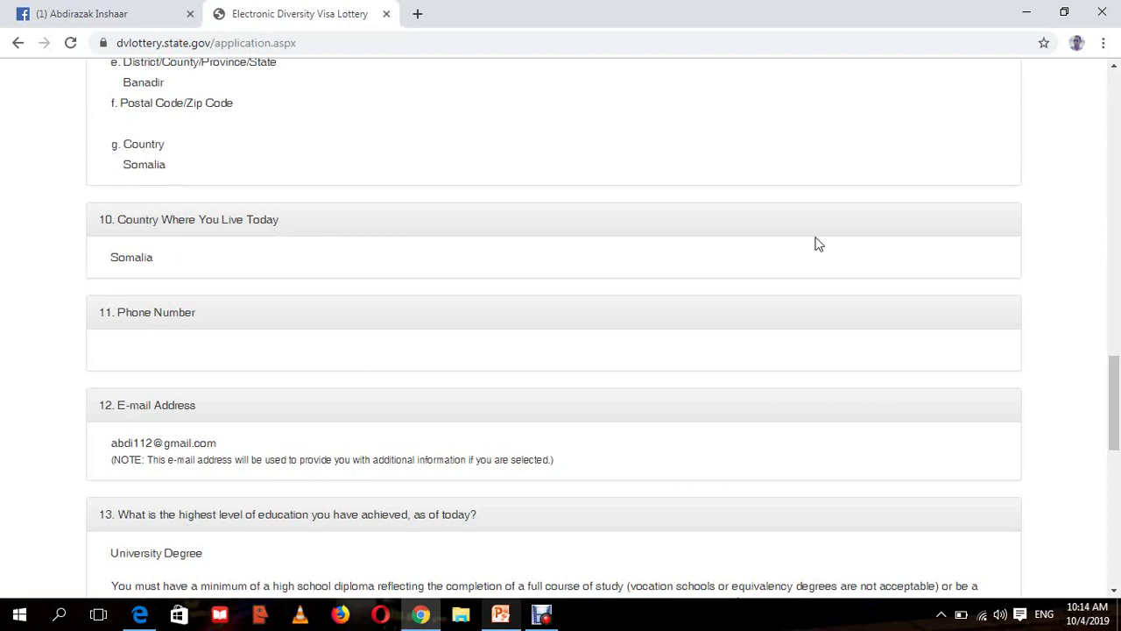
left_click_drag(1114, 398, 1119, 442)
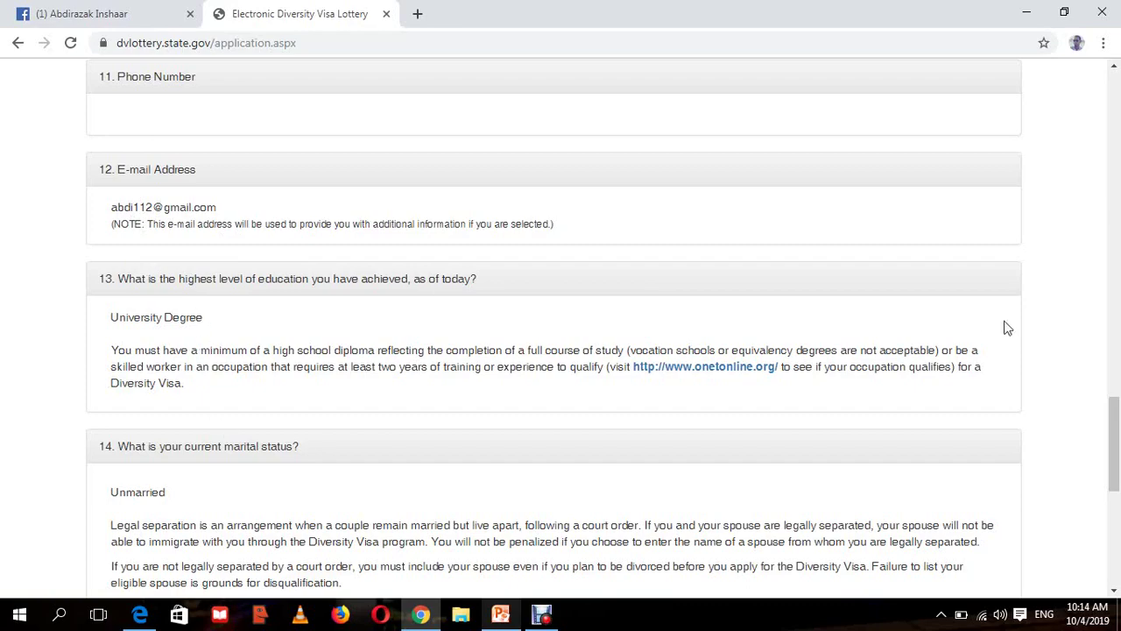
left_click_drag(1118, 412, 1113, 83)
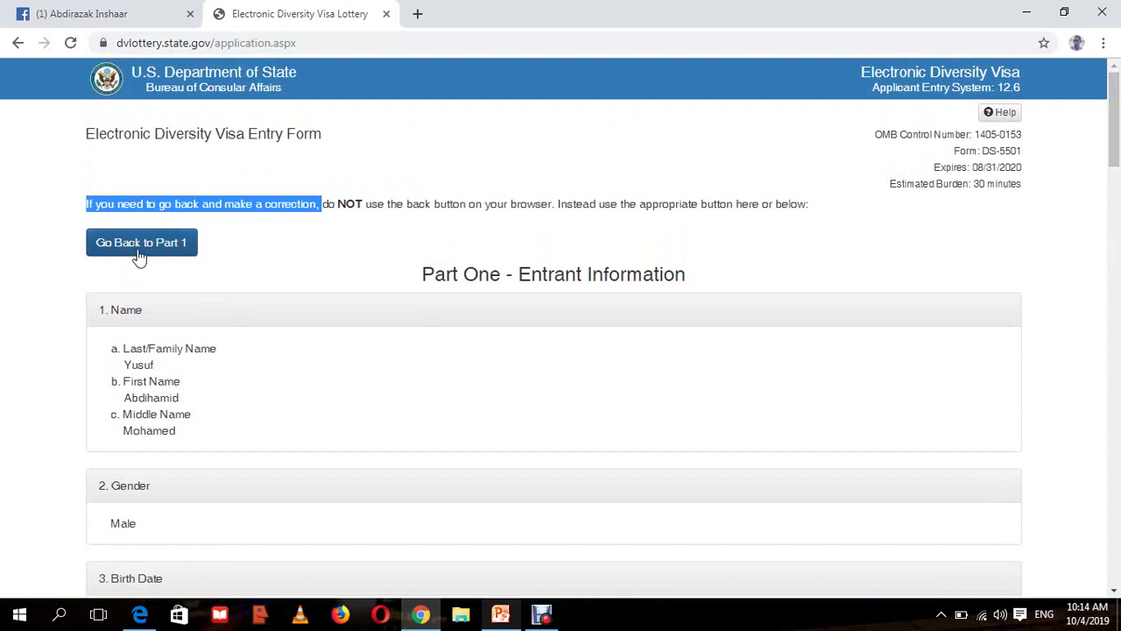
left_click(268, 234)
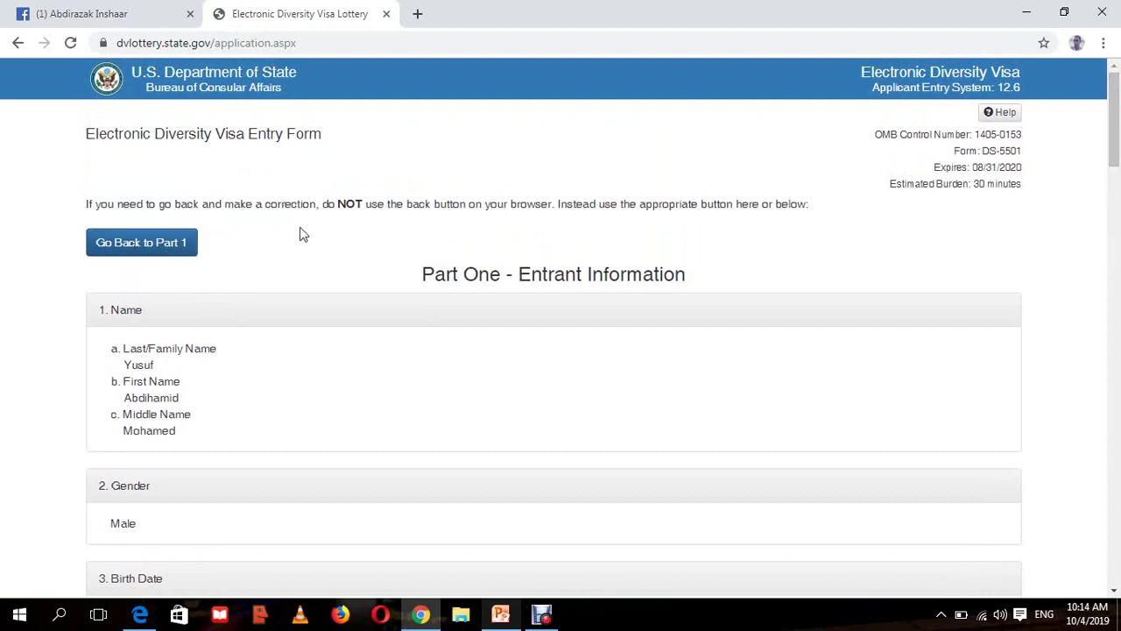
left_click_drag(342, 203, 812, 207)
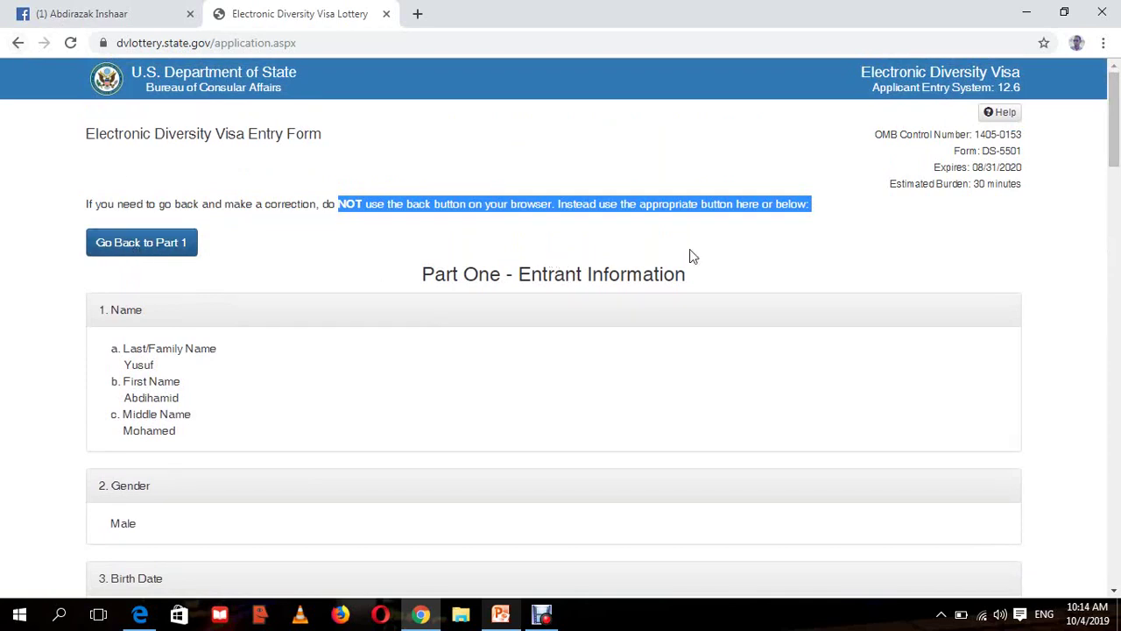
left_click(802, 263)
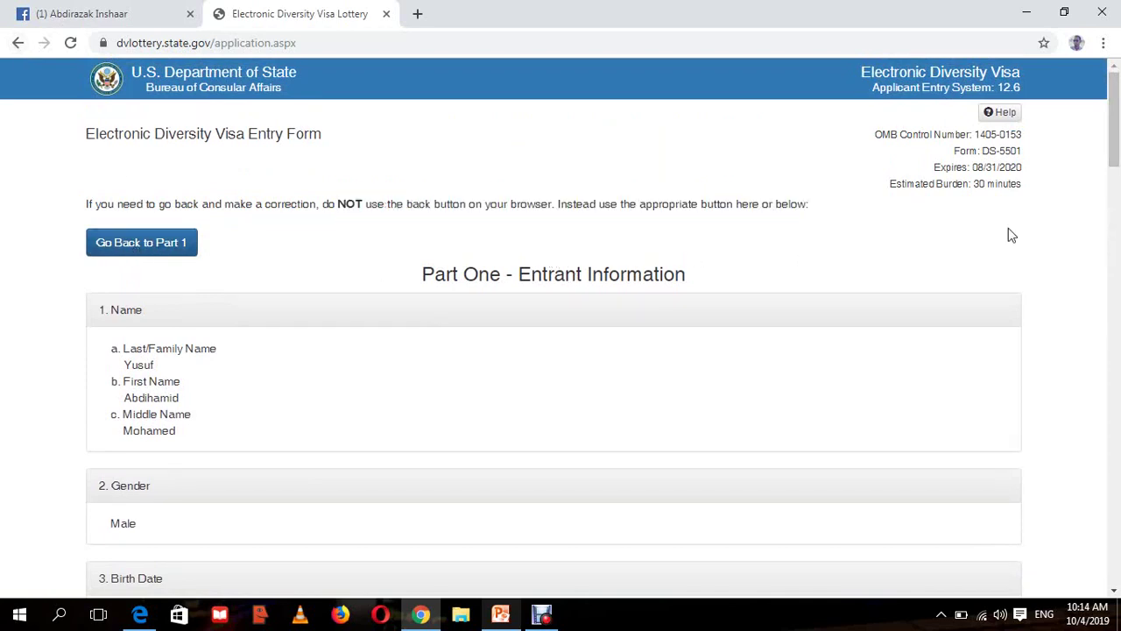
left_click_drag(1117, 154, 1117, 565)
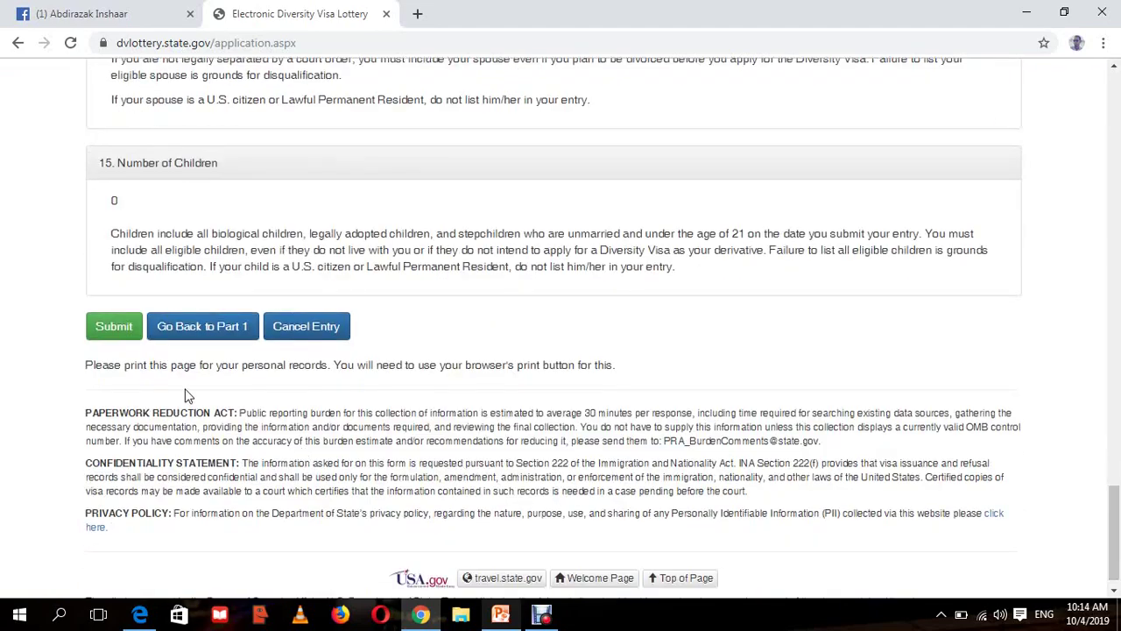
- Submit the DV-2021 entry and select the confirmation number and entrant details shown
left_click(115, 335)
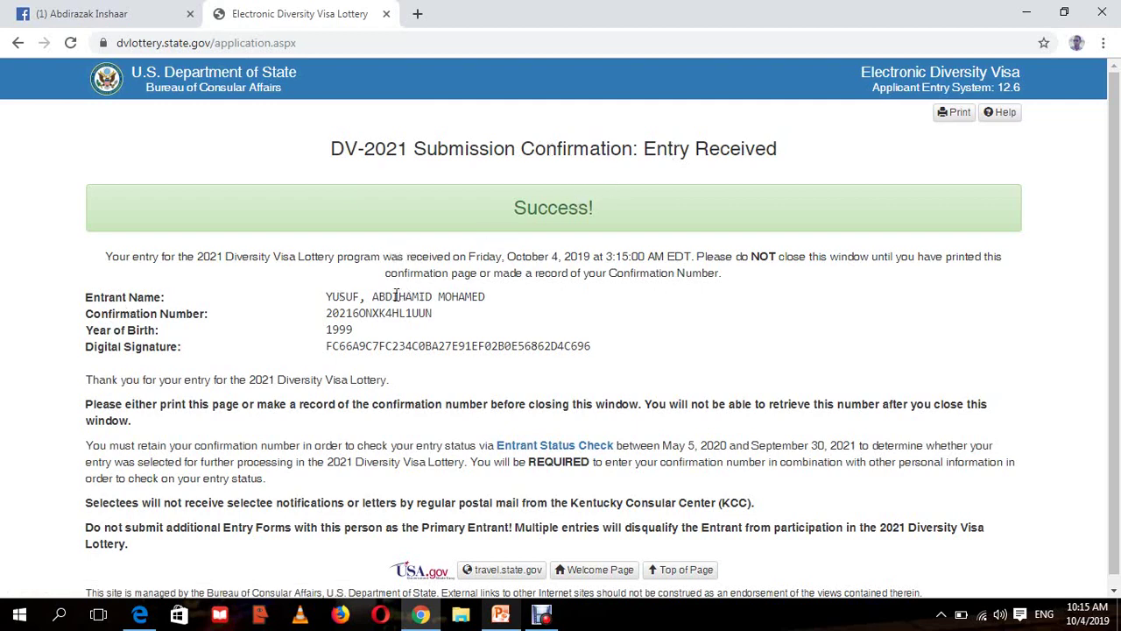
mouse_move(328, 277)
left_mouse_down()
mouse_move(325, 290)
mouse_move(425, 343)
left_mouse_up()
left_click(463, 341)
left_click_drag(353, 332, 327, 313)
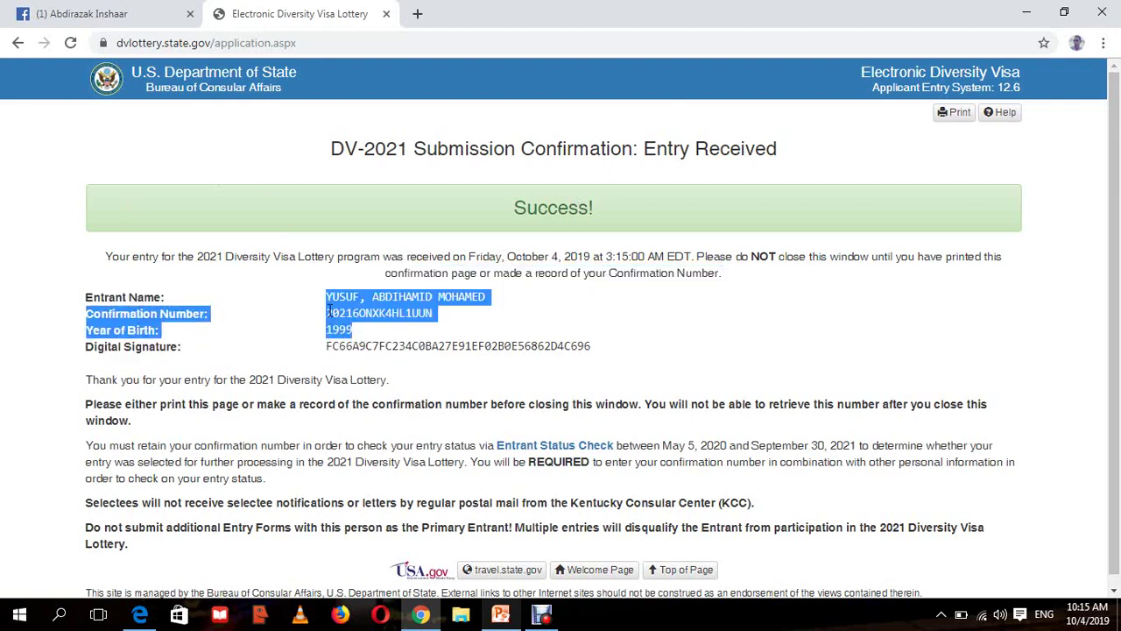
left_click(354, 330)
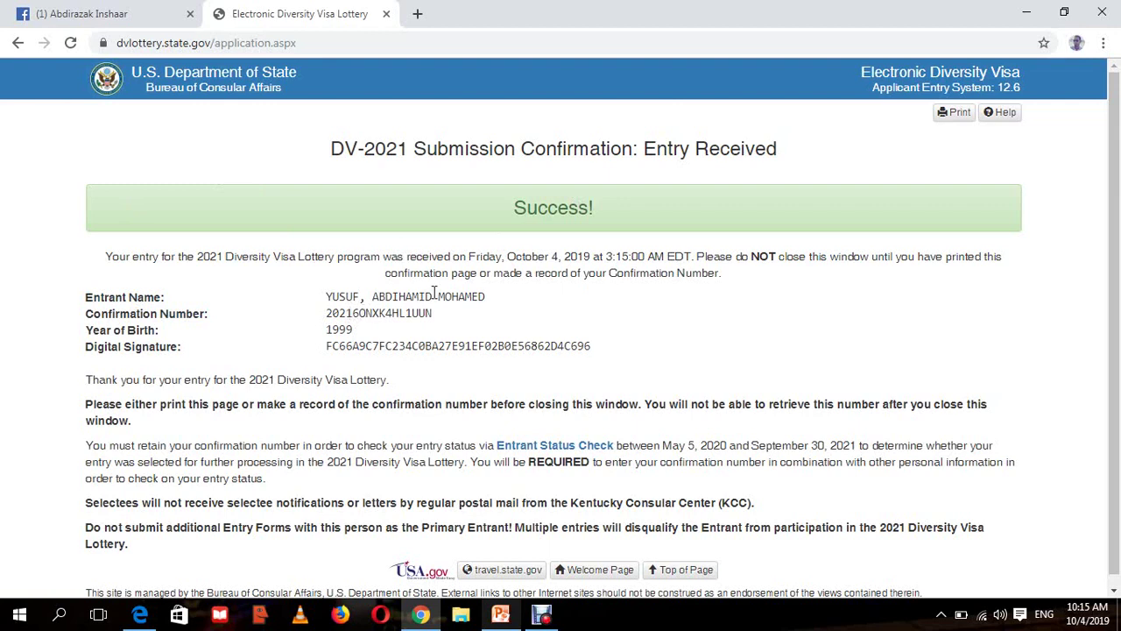
left_click_drag(435, 316, 333, 297)
left_click(394, 319)
left_click_drag(659, 496, 125, 154)
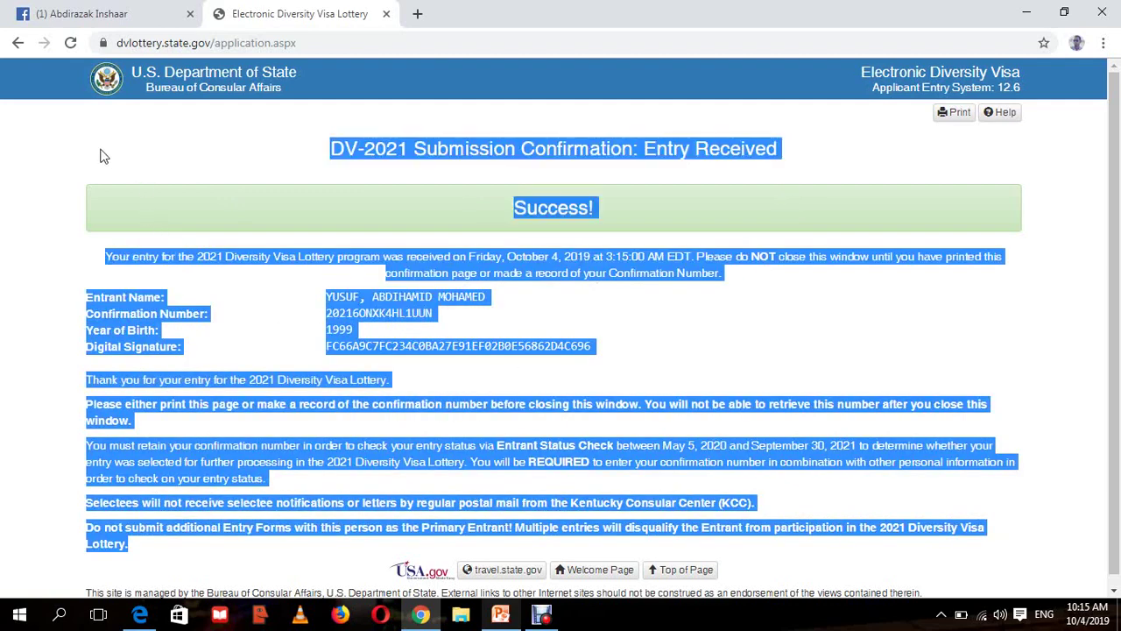
left_click(100, 156)
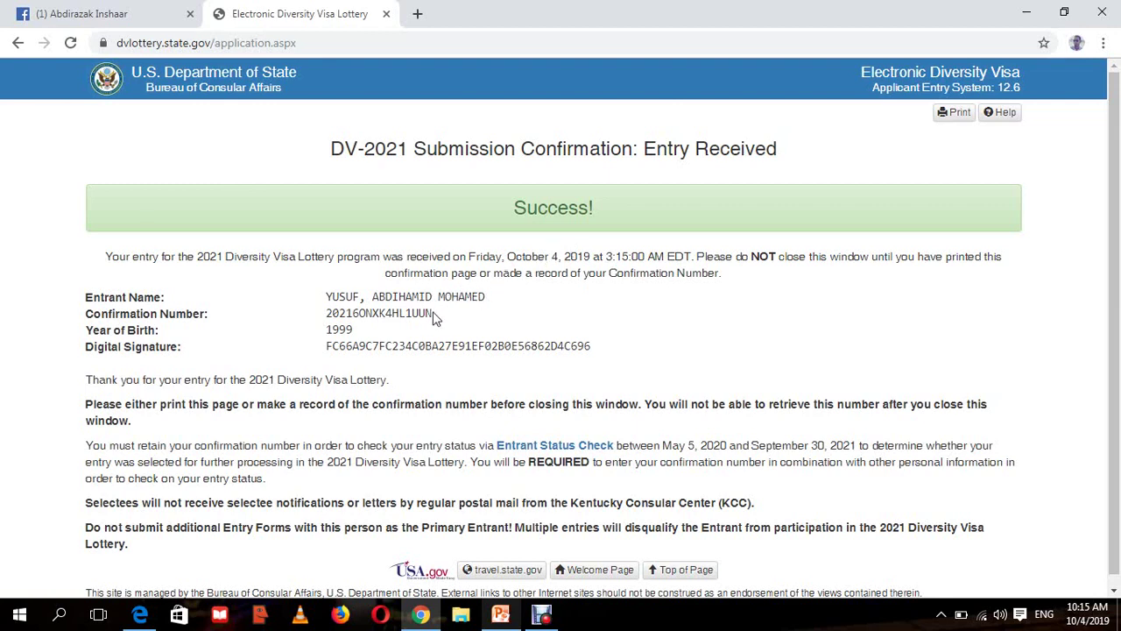
left_click_drag(433, 316, 327, 326)
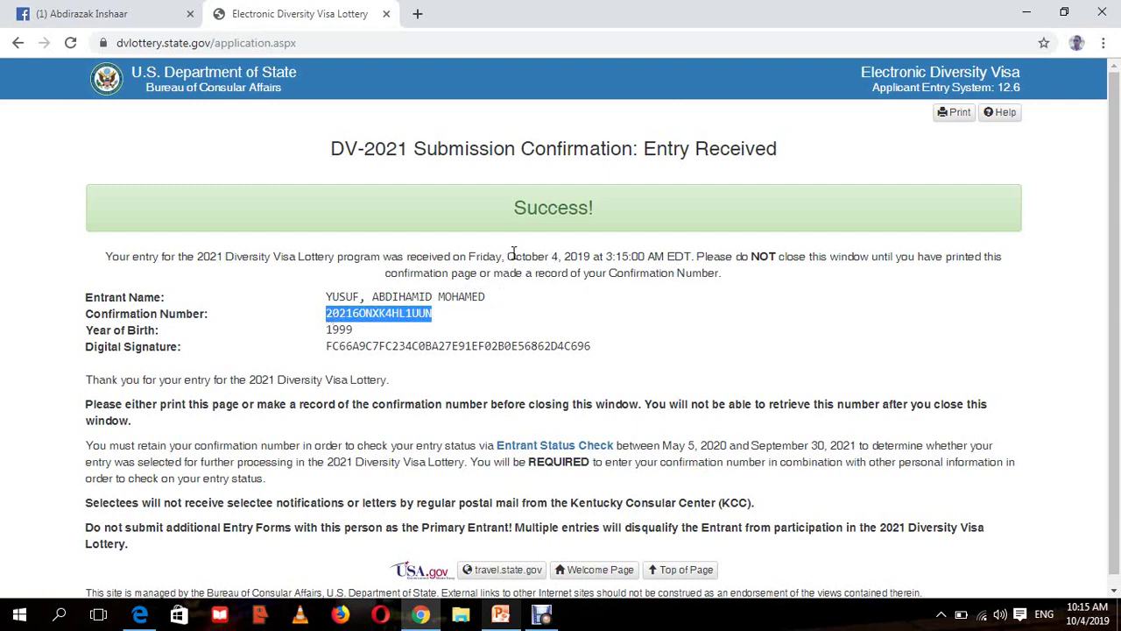
left_click(514, 313)
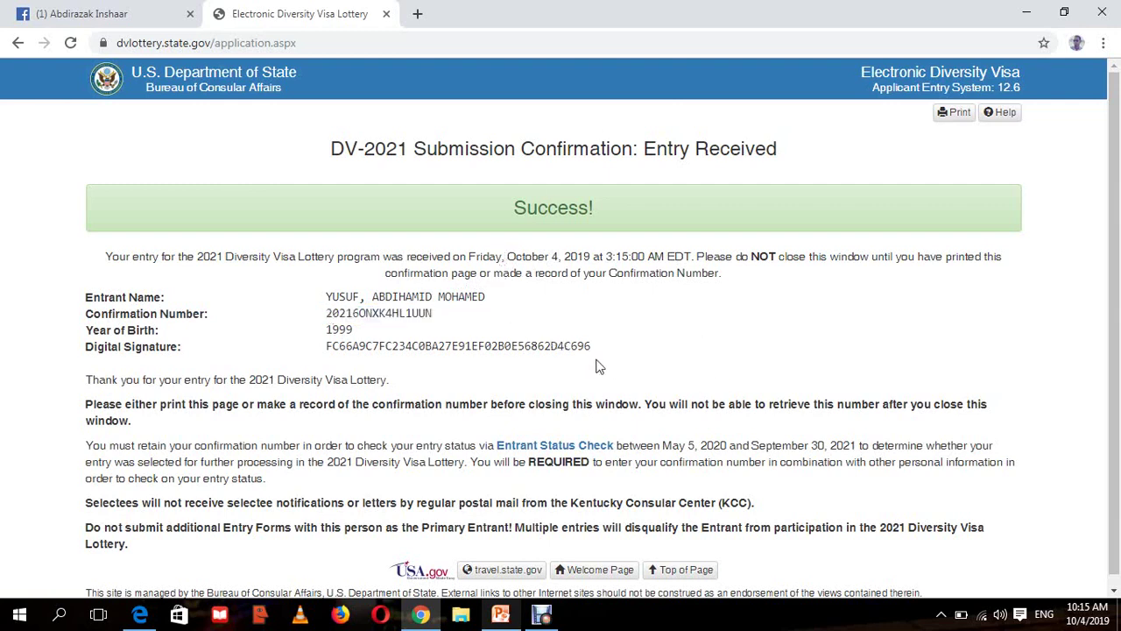
left_click_drag(594, 354, 417, 309)
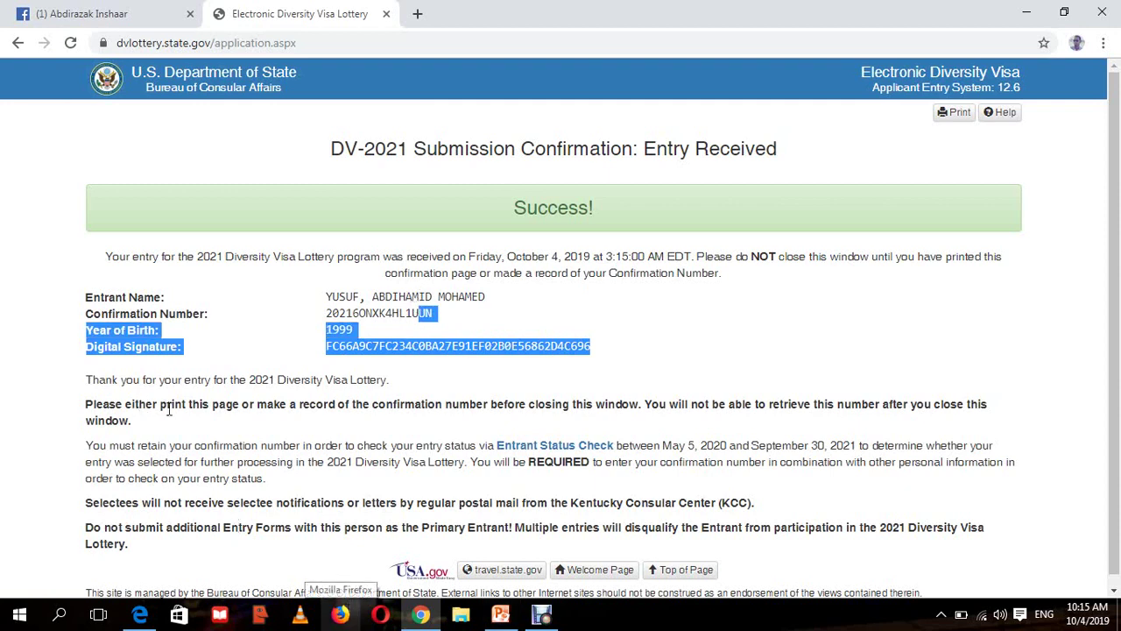
left_click_drag(161, 407, 373, 420)
left_click_drag(438, 418, 759, 422)
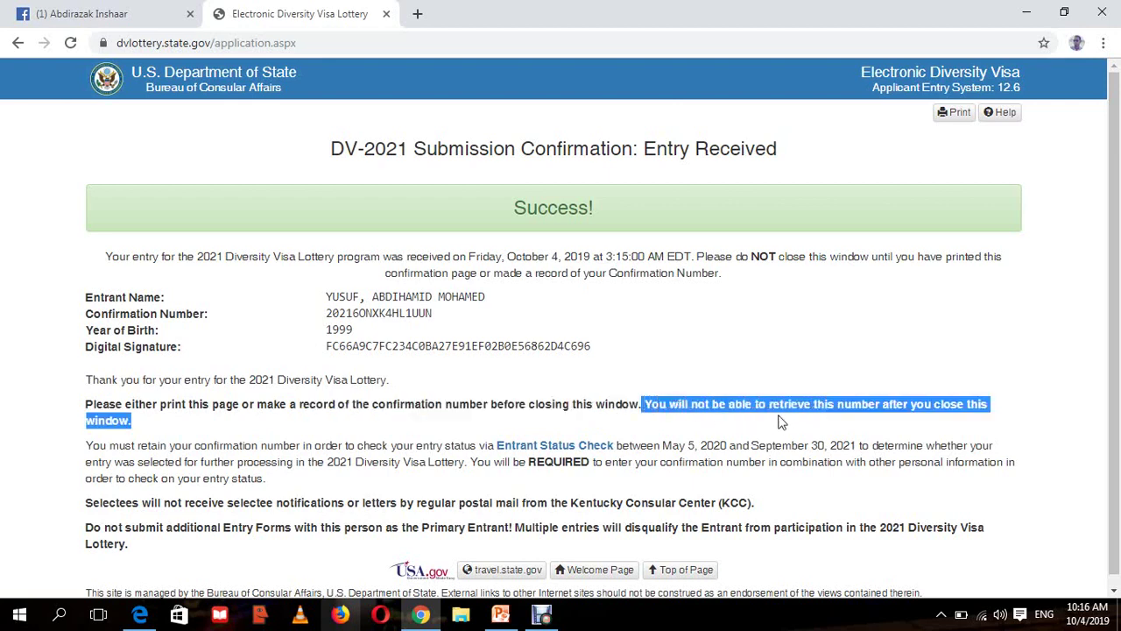
left_click(789, 425)
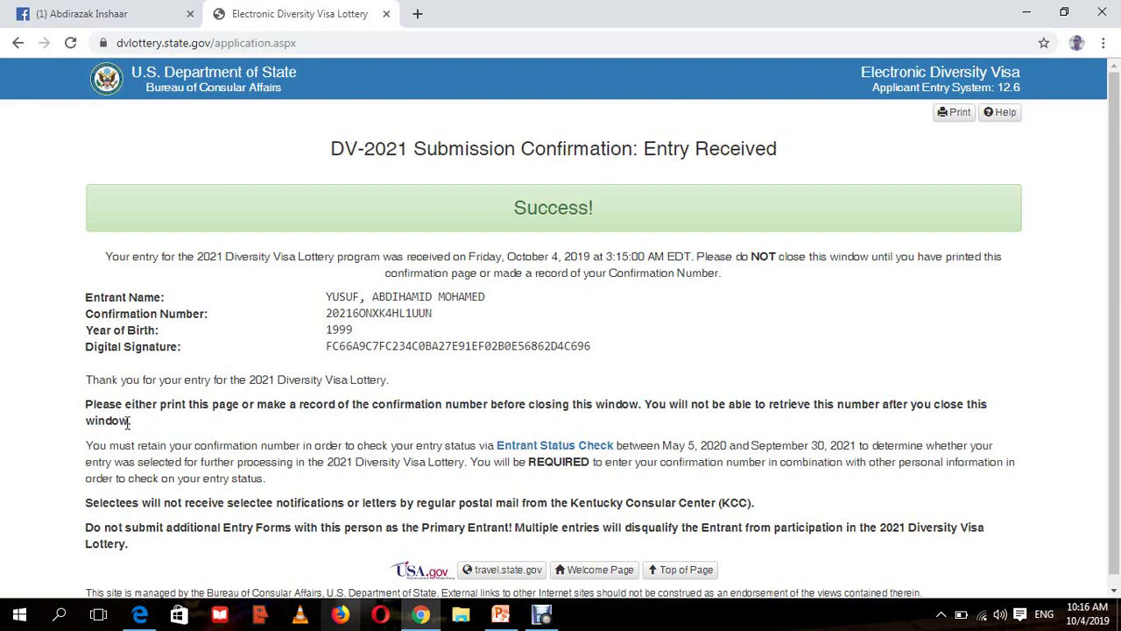
left_click_drag(128, 422, 75, 410)
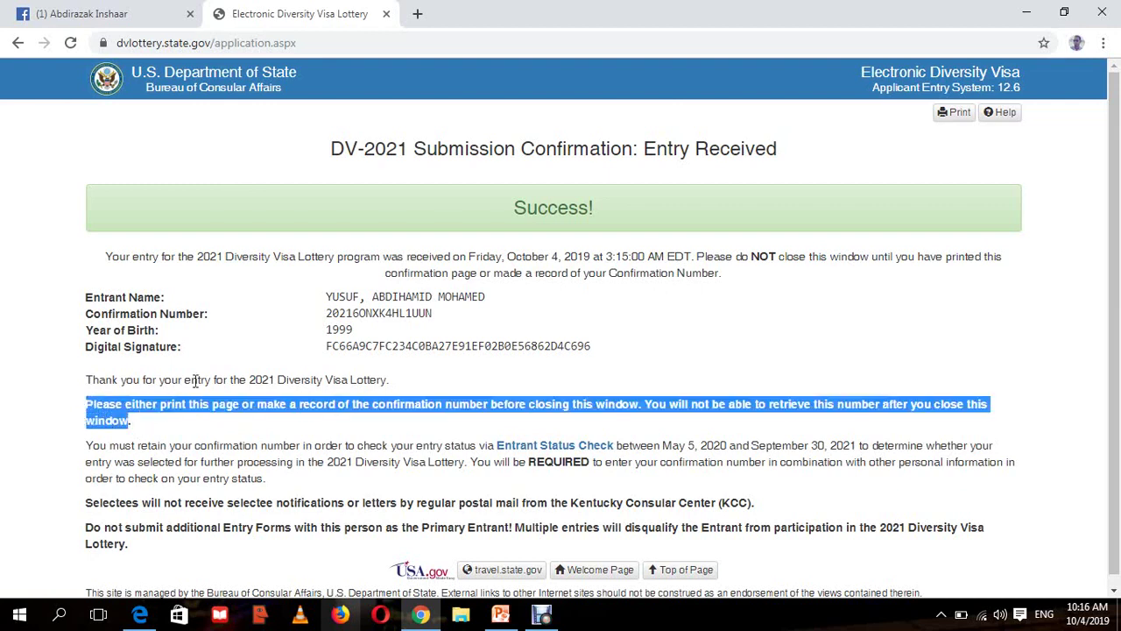
double_click(197, 380)
left_click(282, 364)
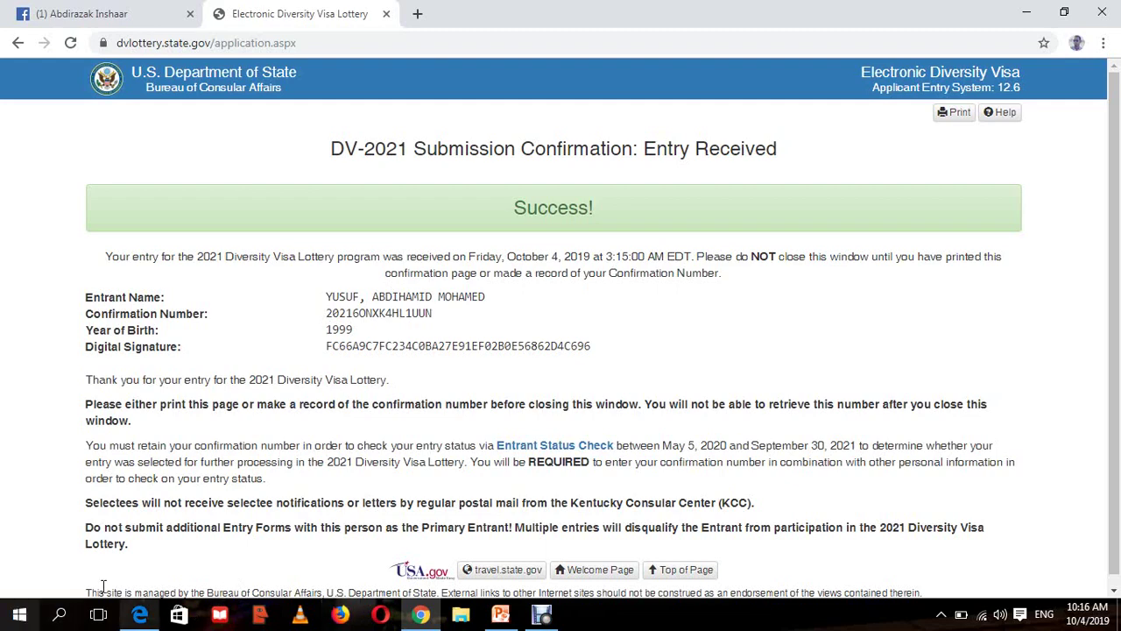
- Load dvlottery.state.gov in Edge's Electronic Diversity Visa tab
left_click(142, 616)
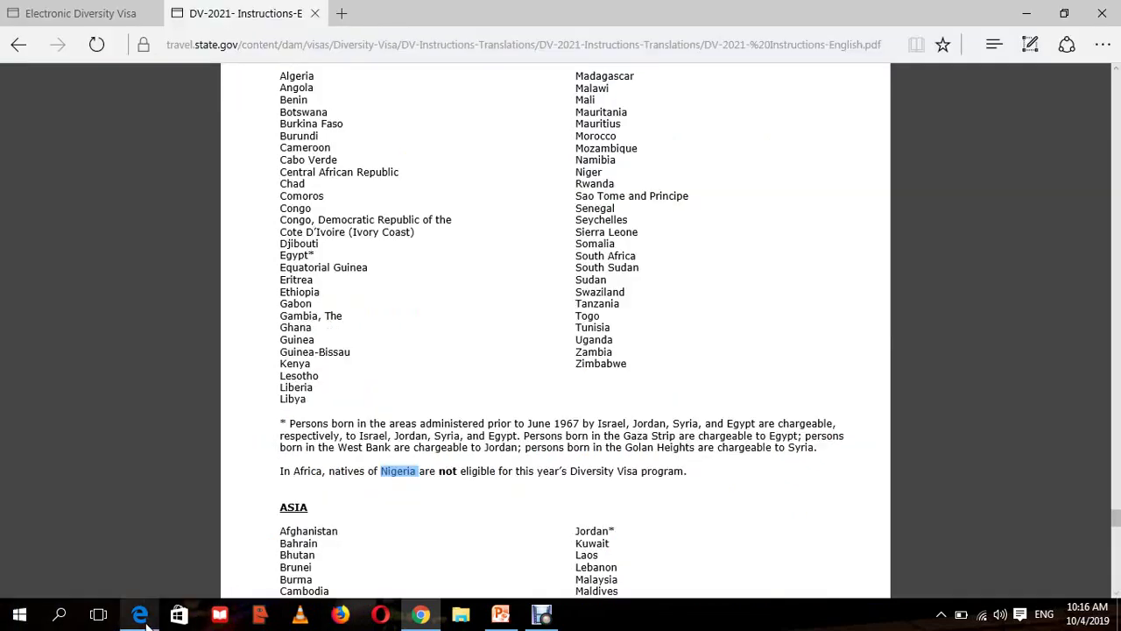
left_click(107, 17)
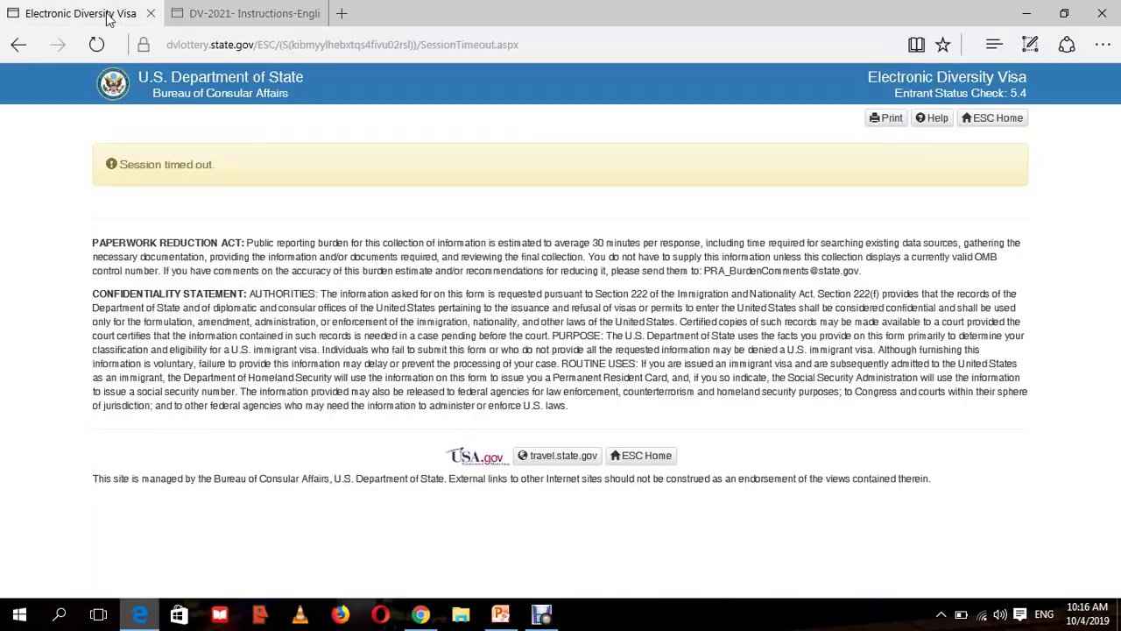
left_click(224, 48)
type("dvl")
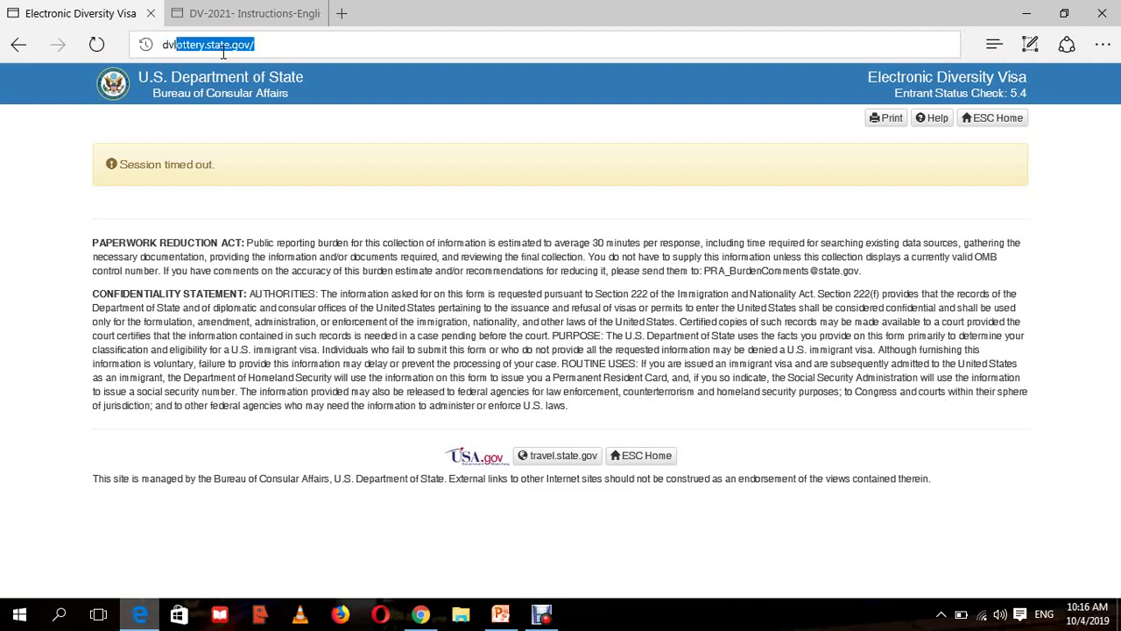
key("Return")
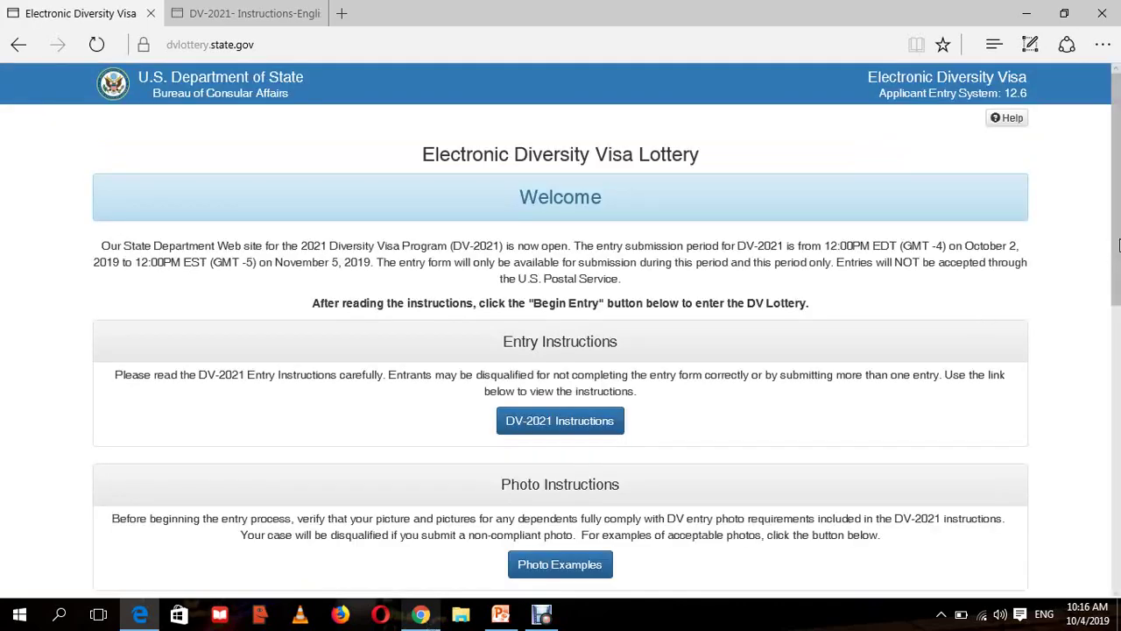
- Return to the DV lottery welcome page and highlight the DV-2021 status check description
scroll(1120, 245, "down", 3)
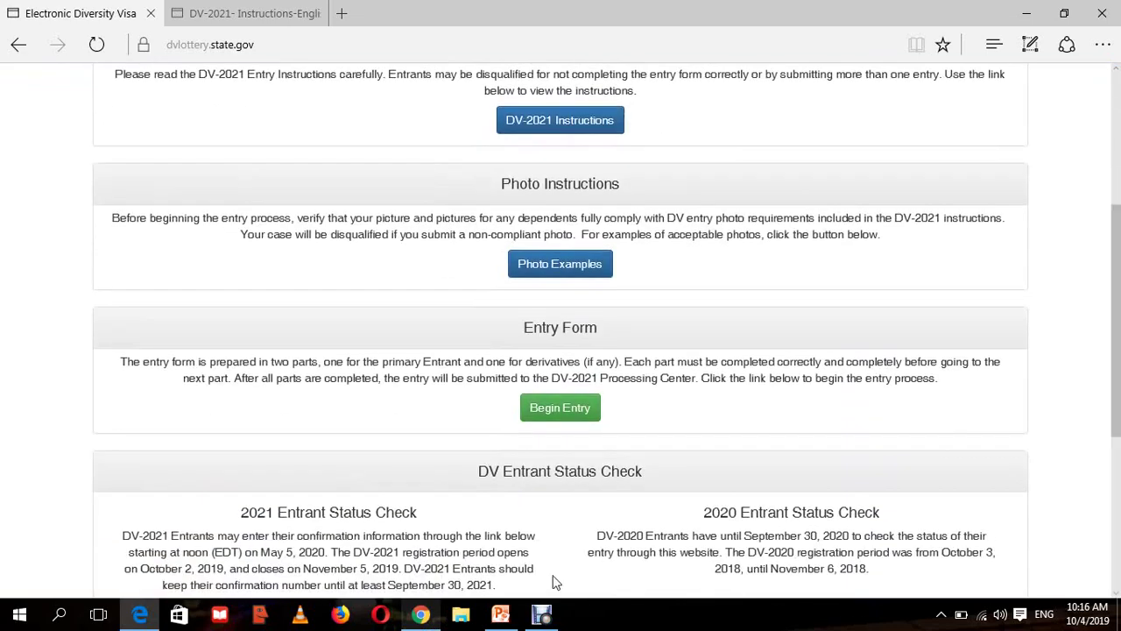
left_click(424, 617)
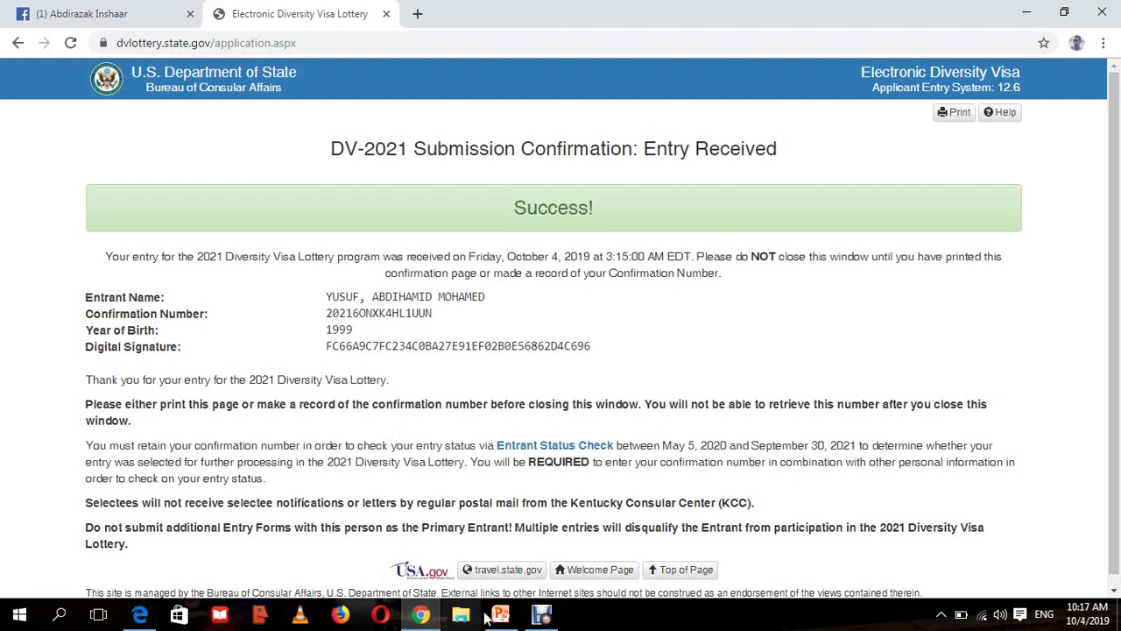
left_click(429, 618)
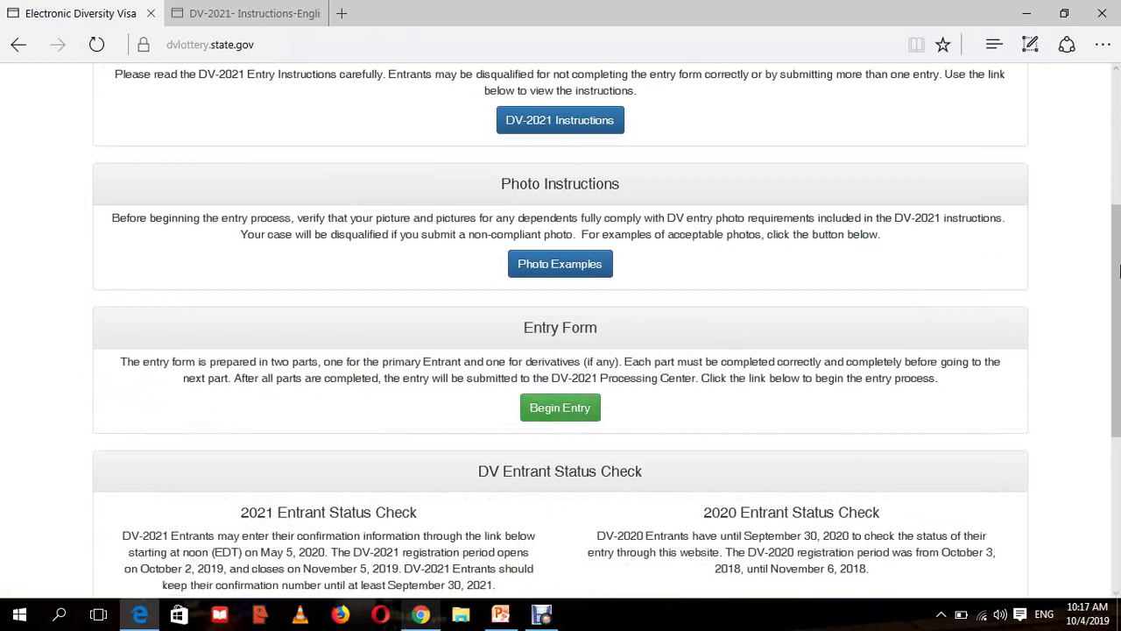
left_click_drag(1119, 272, 1119, 377)
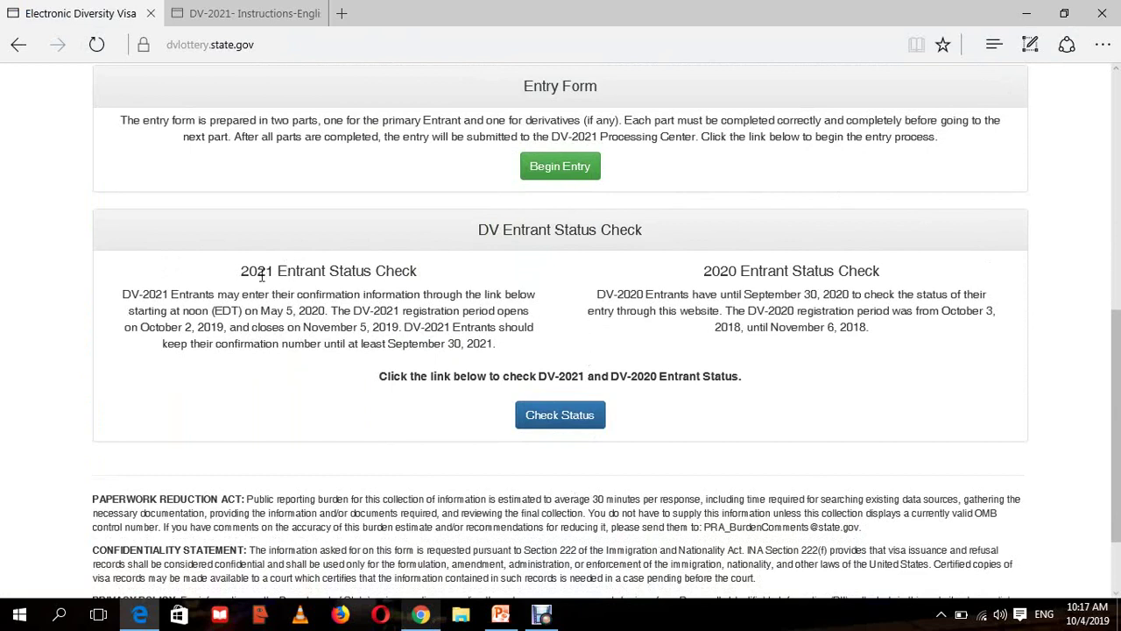
left_click_drag(242, 270, 407, 334)
left_click(411, 340)
- Highlight the May 5, 2020 start date and the DV-2020 registration period dates
left_click_drag(262, 310, 325, 311)
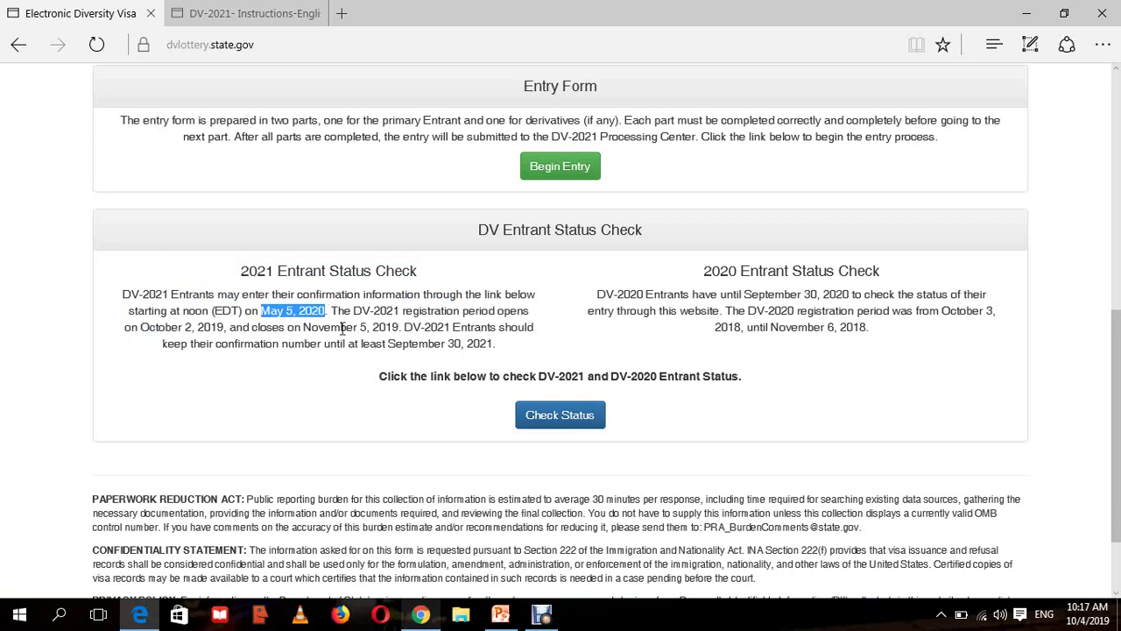
left_click(676, 294)
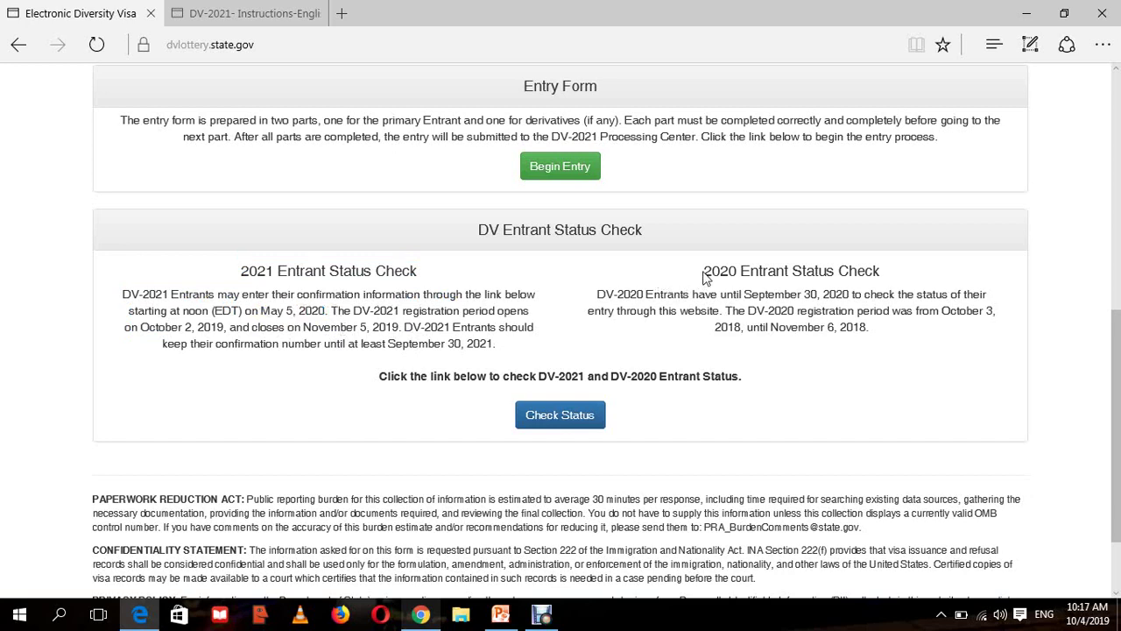
left_click_drag(703, 277, 738, 271)
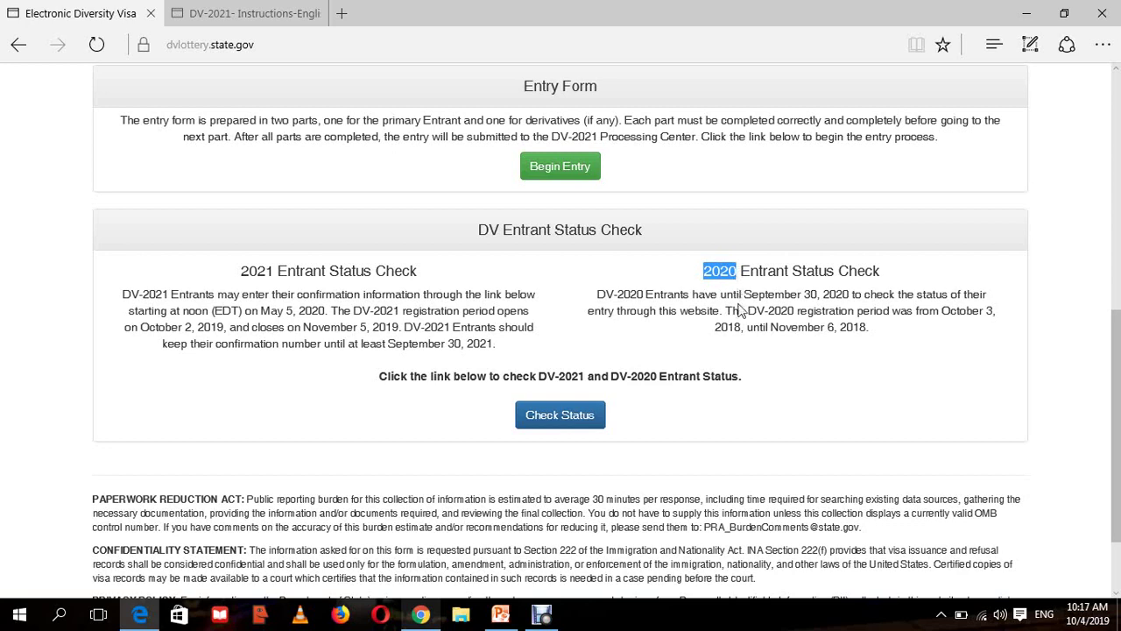
left_click(742, 308)
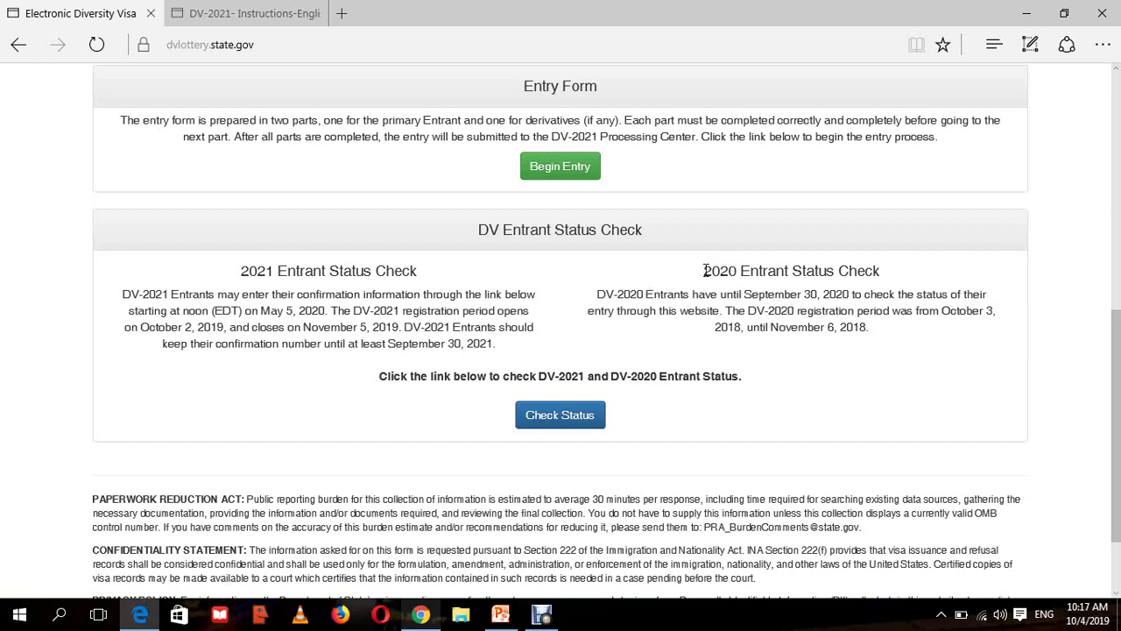
left_click_drag(707, 271, 733, 273)
left_click_drag(841, 327, 861, 314)
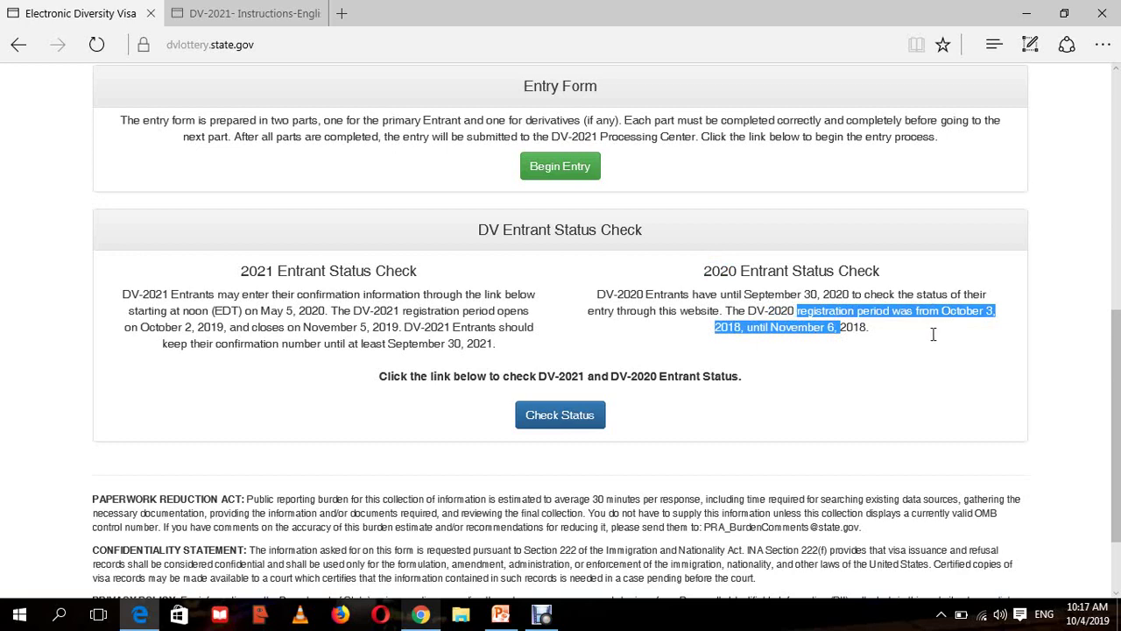
left_click(649, 338)
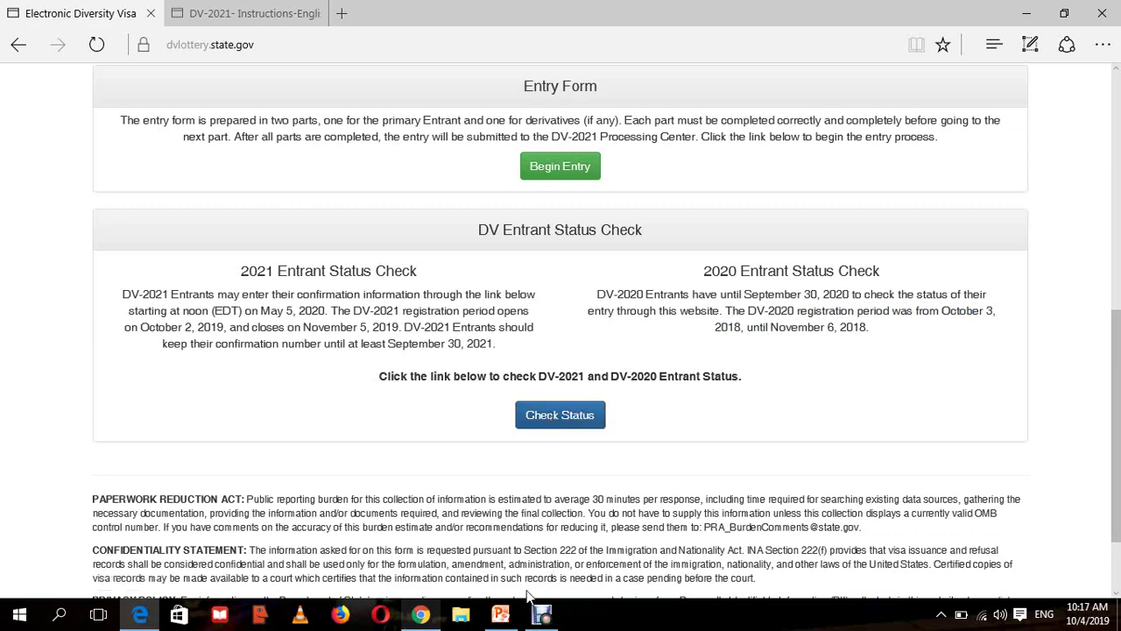
left_click(424, 617)
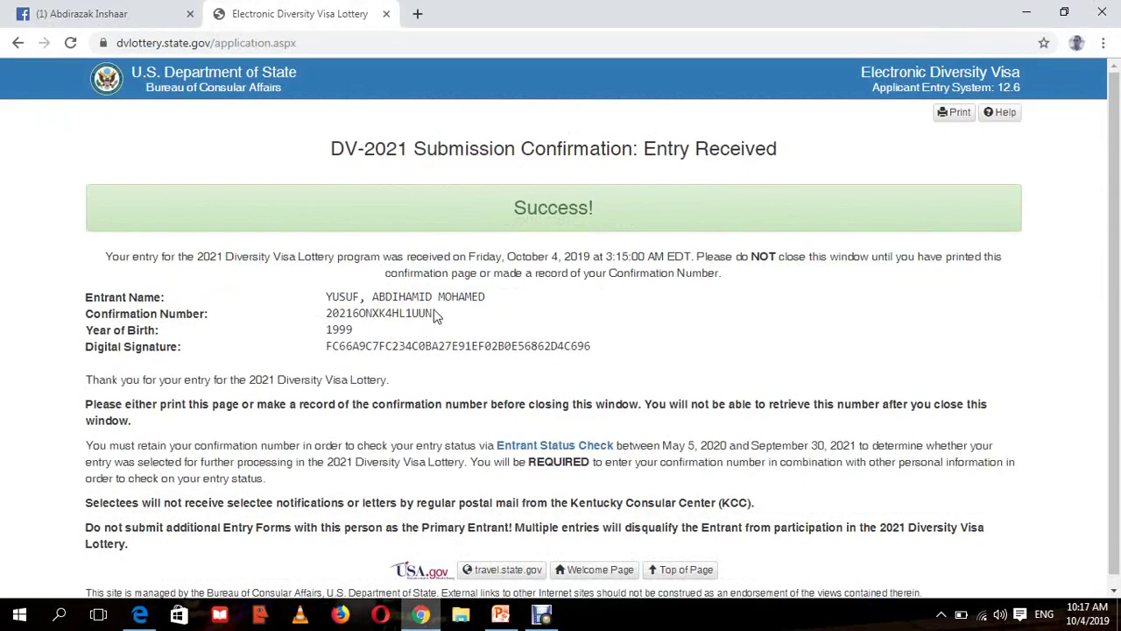
left_click_drag(427, 313, 326, 297)
left_click(357, 296)
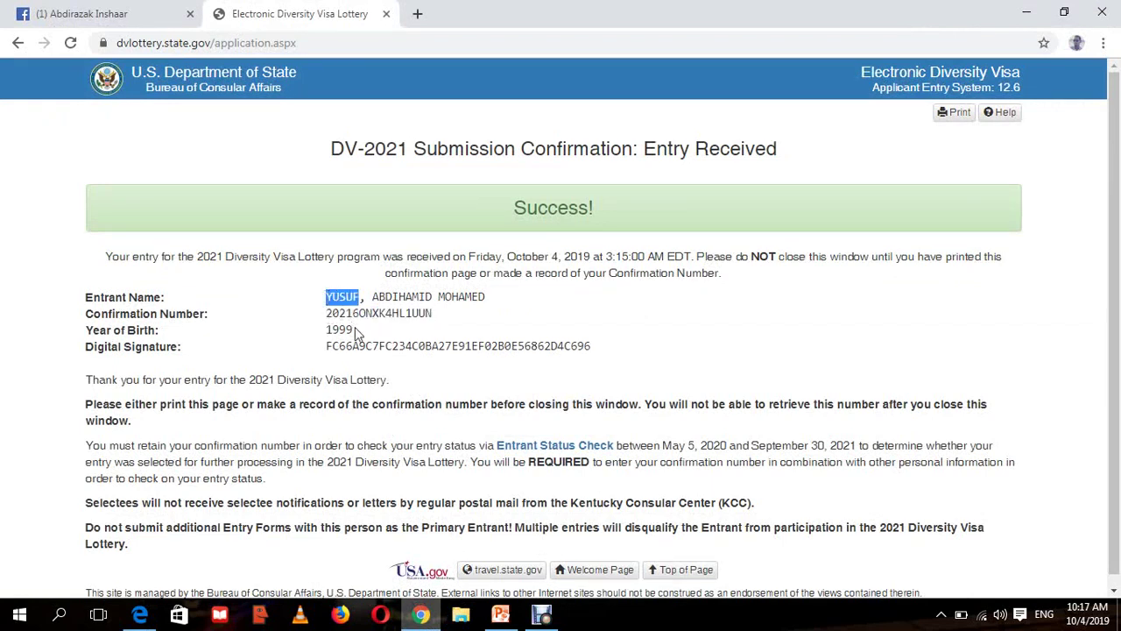
left_click_drag(357, 334, 316, 335)
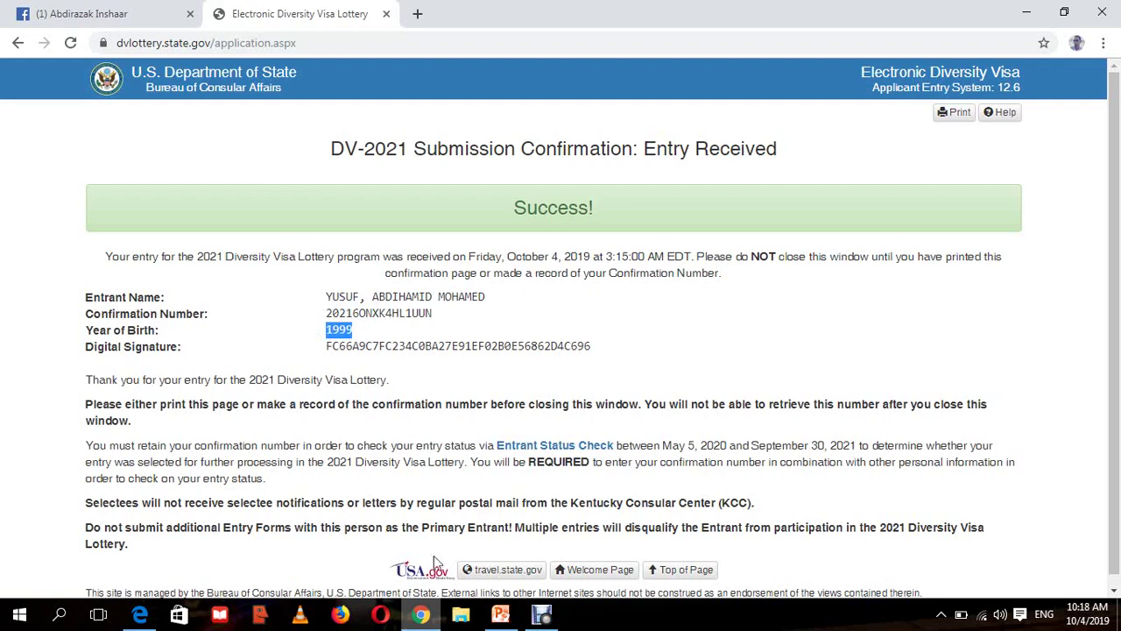
left_click(139, 615)
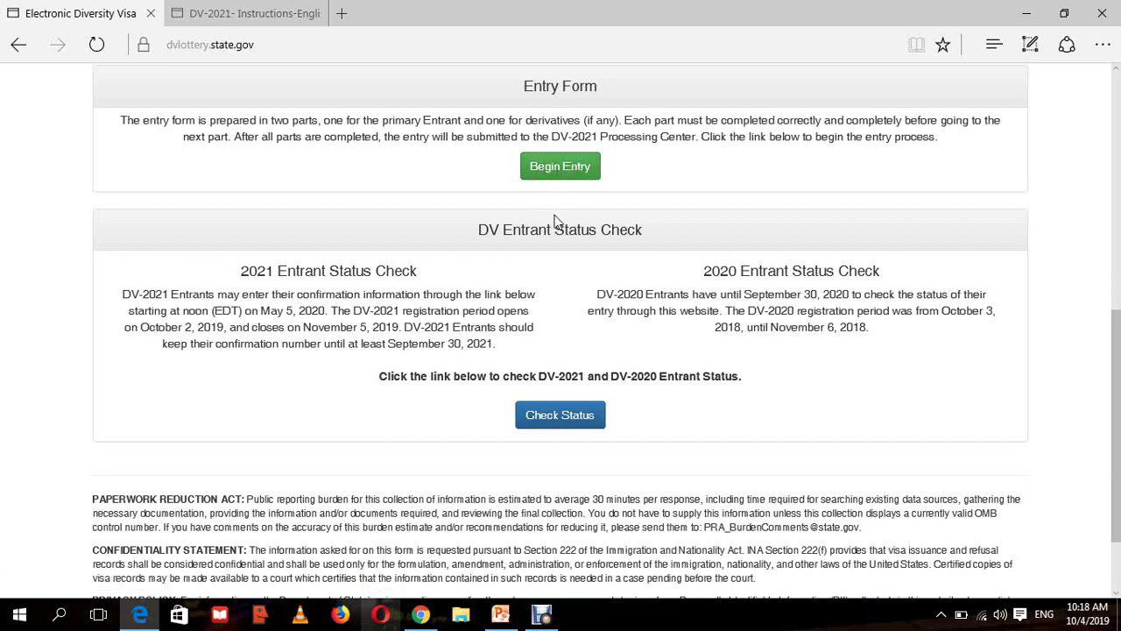
- Choose Check Status, read the DV-2020 welcome text, and continue to Enter Entrant Information
left_click(544, 422)
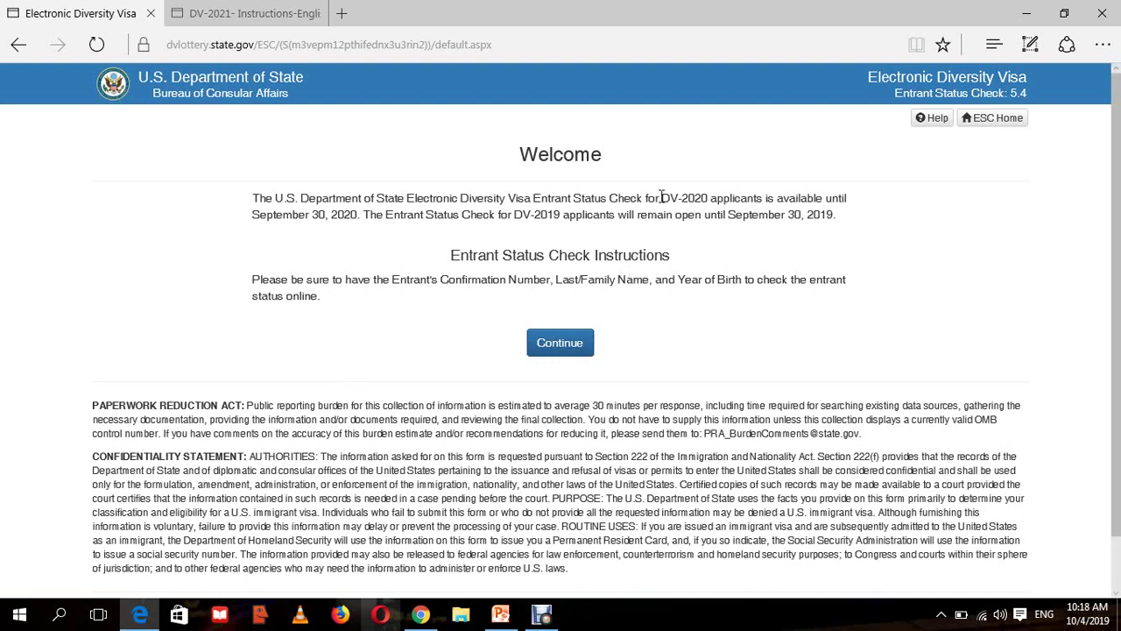
left_click_drag(663, 196, 711, 198)
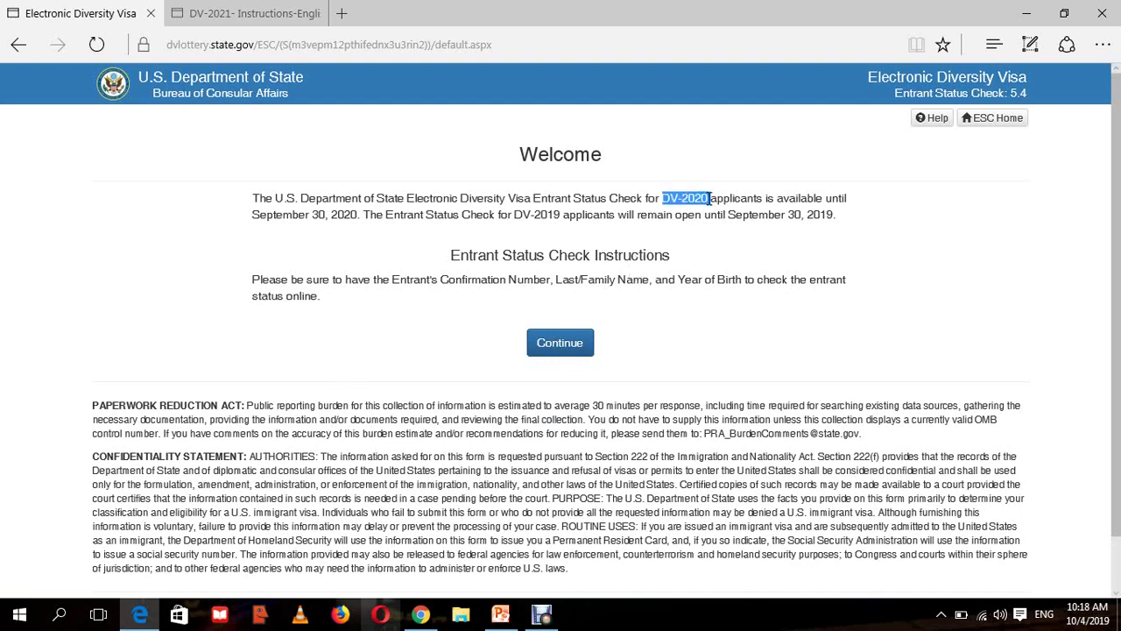
left_click(678, 200)
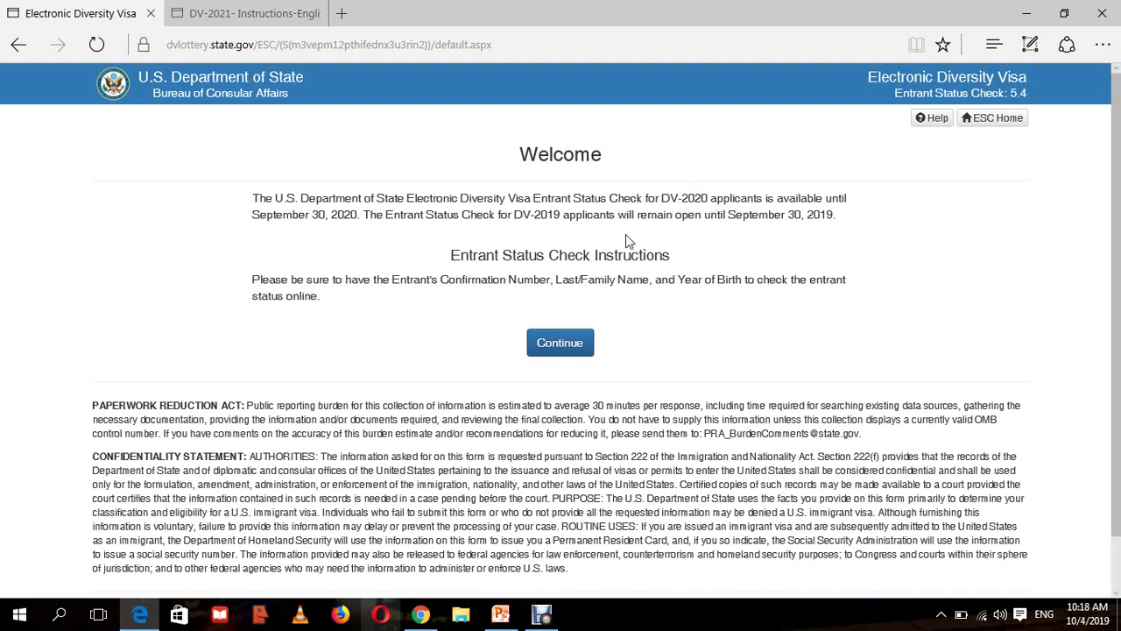
left_click(551, 348)
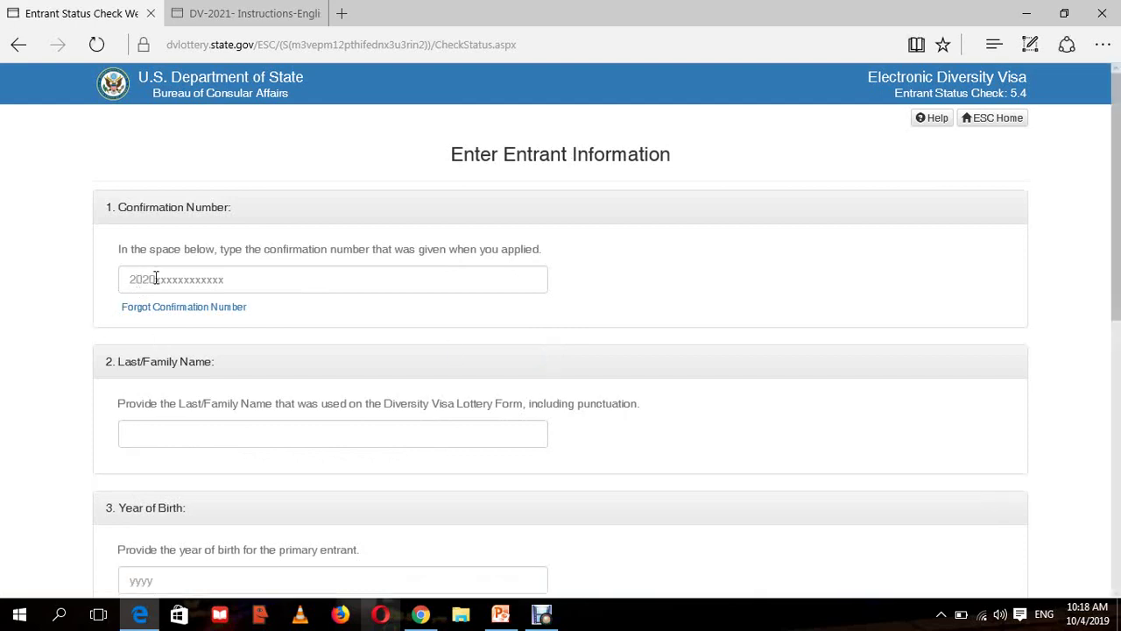
scroll(585, 246, "down", 1)
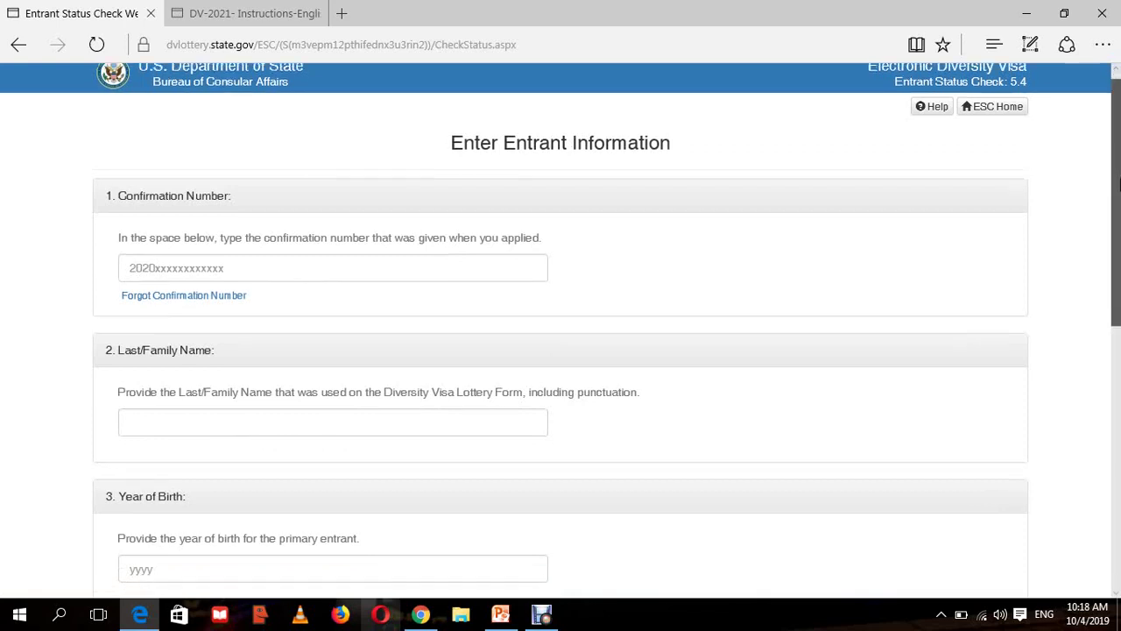
scroll(585, 247, "up", 1)
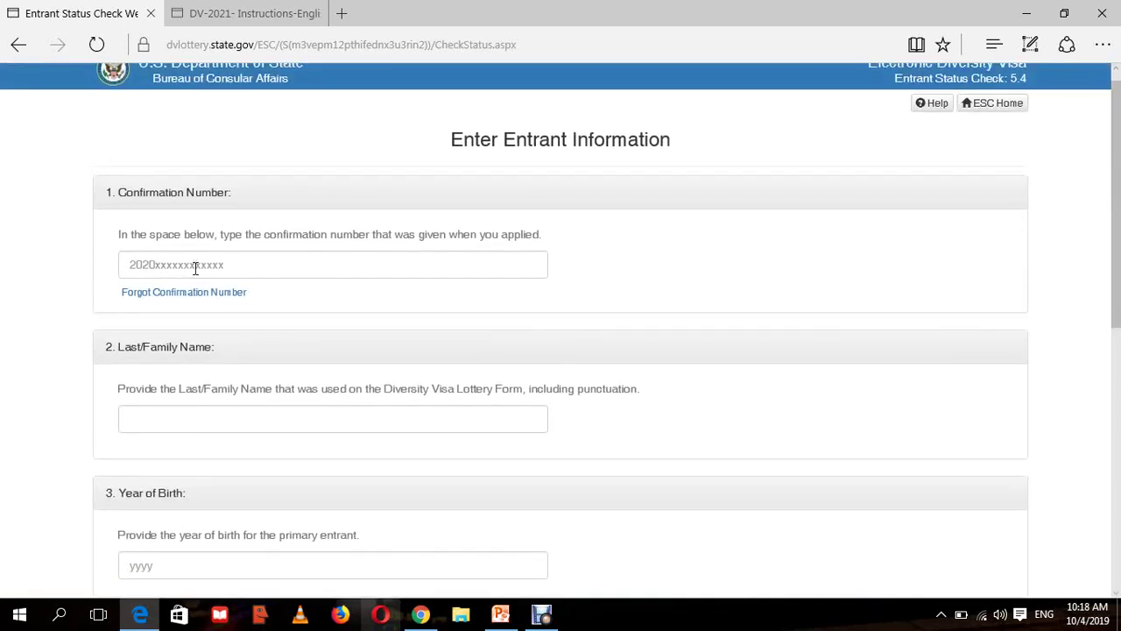
left_click(422, 615)
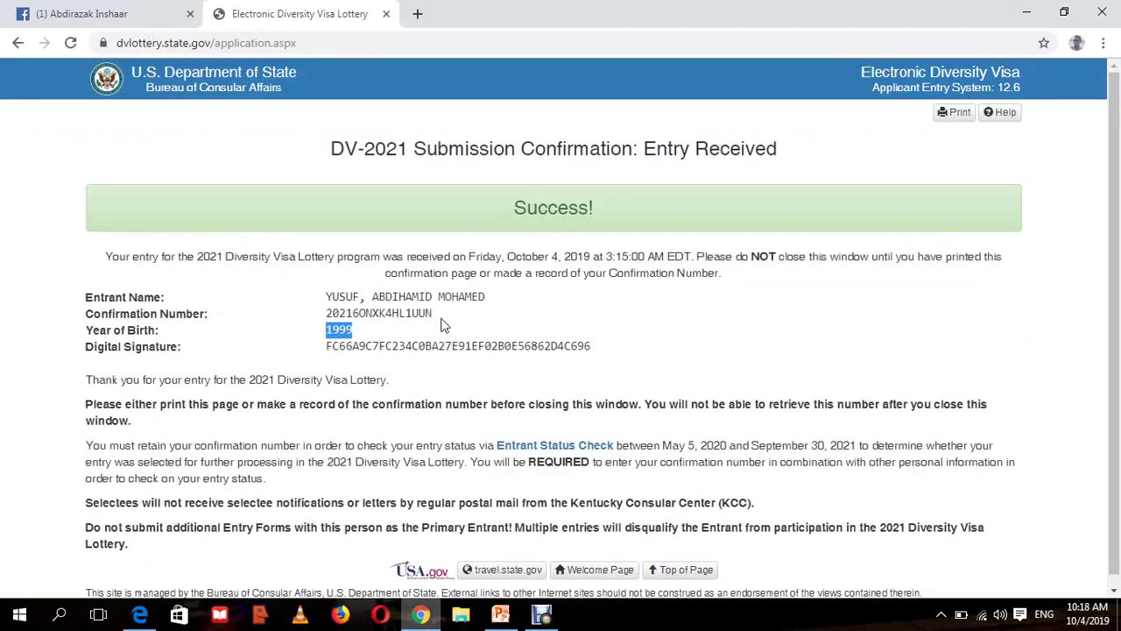
left_click_drag(436, 314, 324, 317)
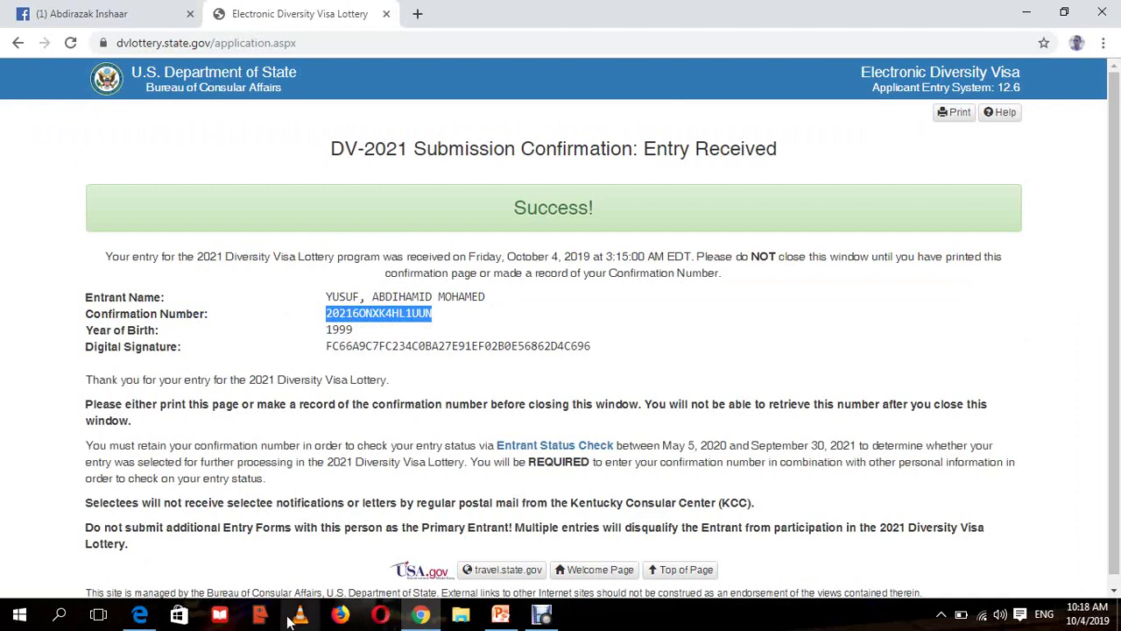
left_click(139, 615)
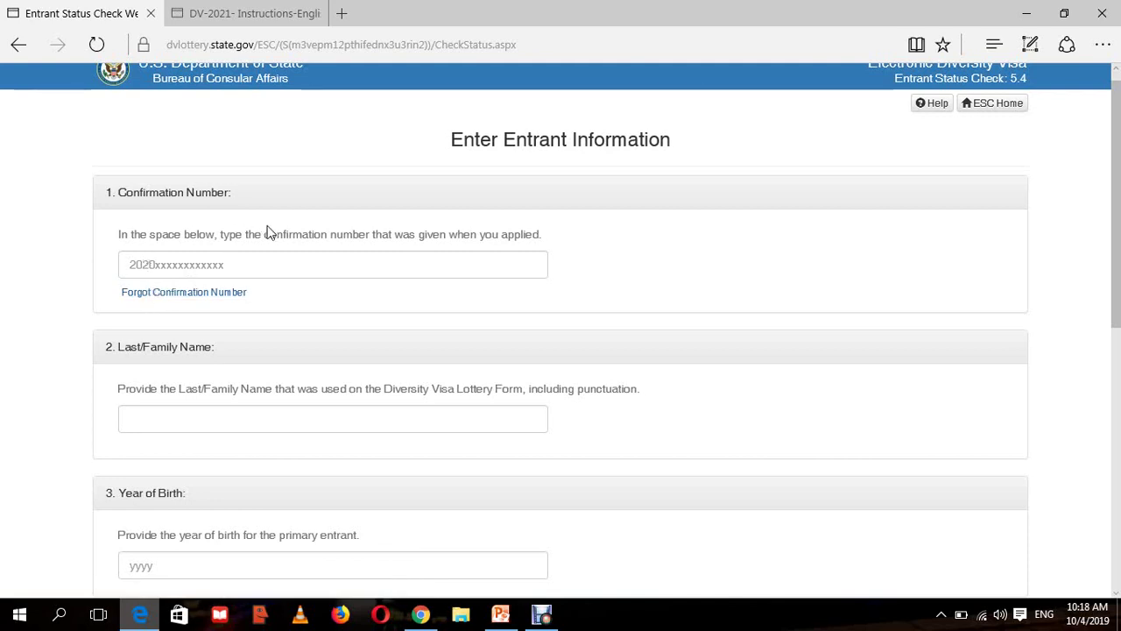
left_click_drag(267, 233, 336, 229)
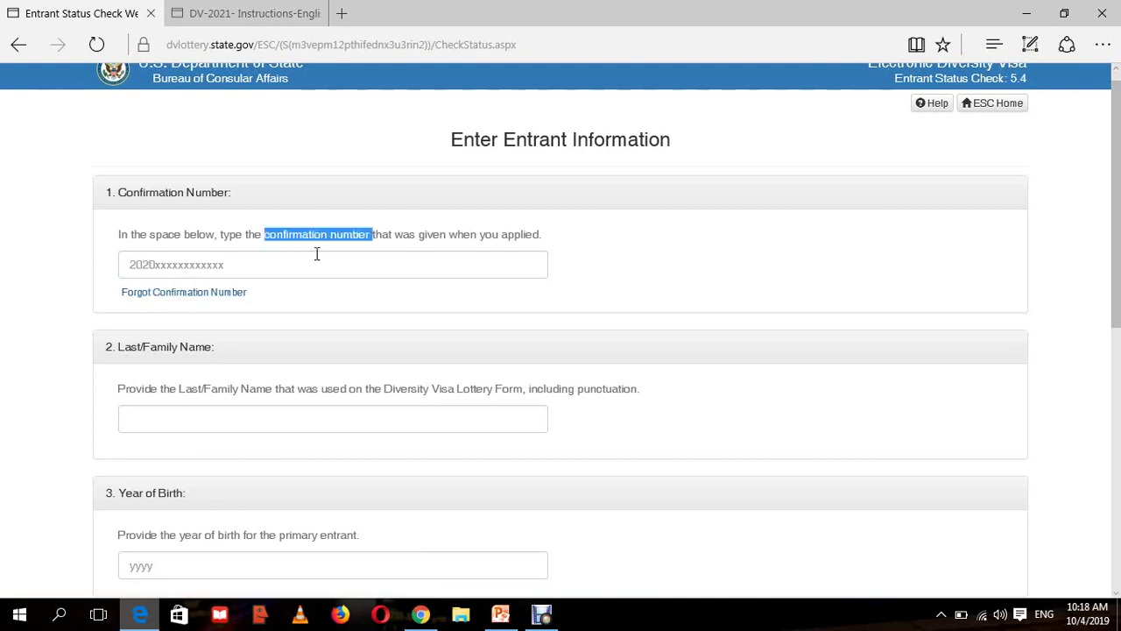
left_click(318, 263)
left_click(318, 262)
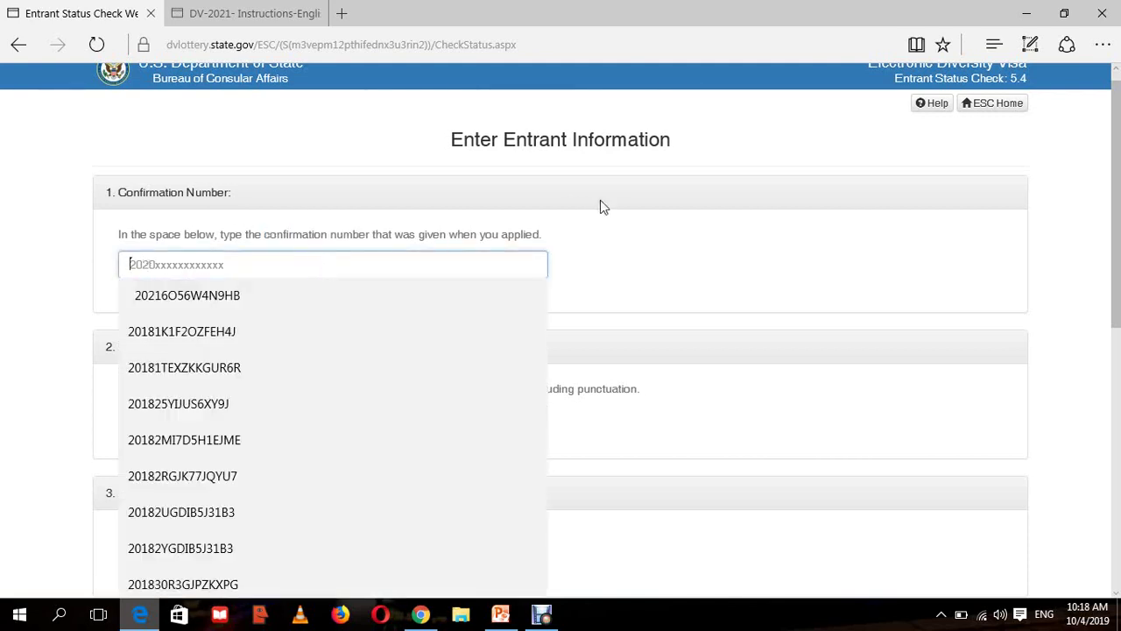
left_click(637, 226)
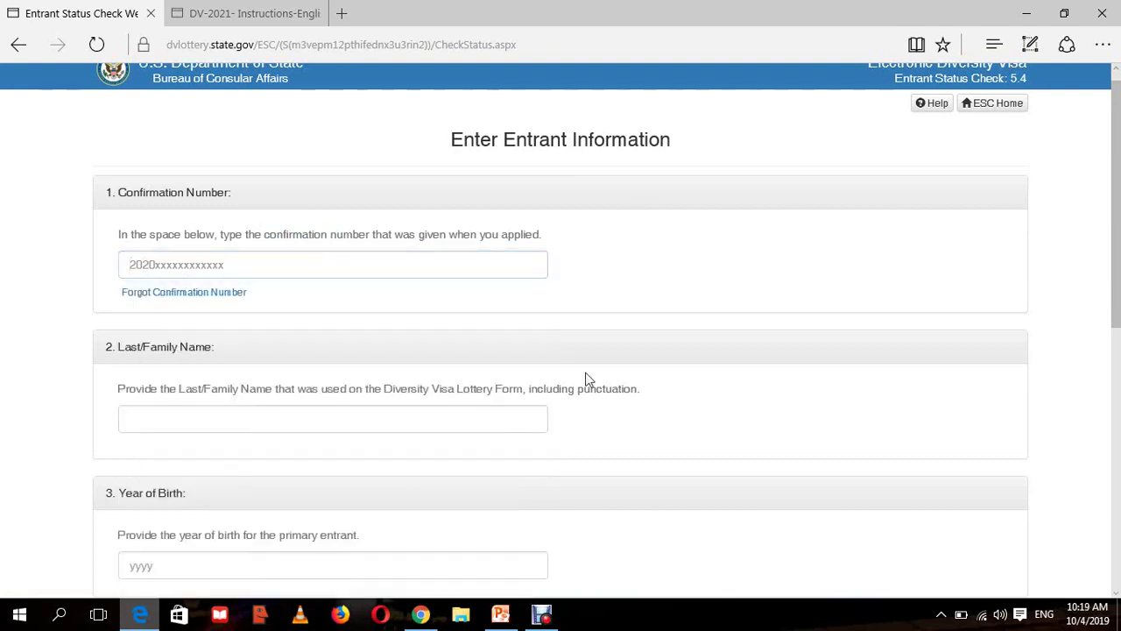
left_click(422, 616)
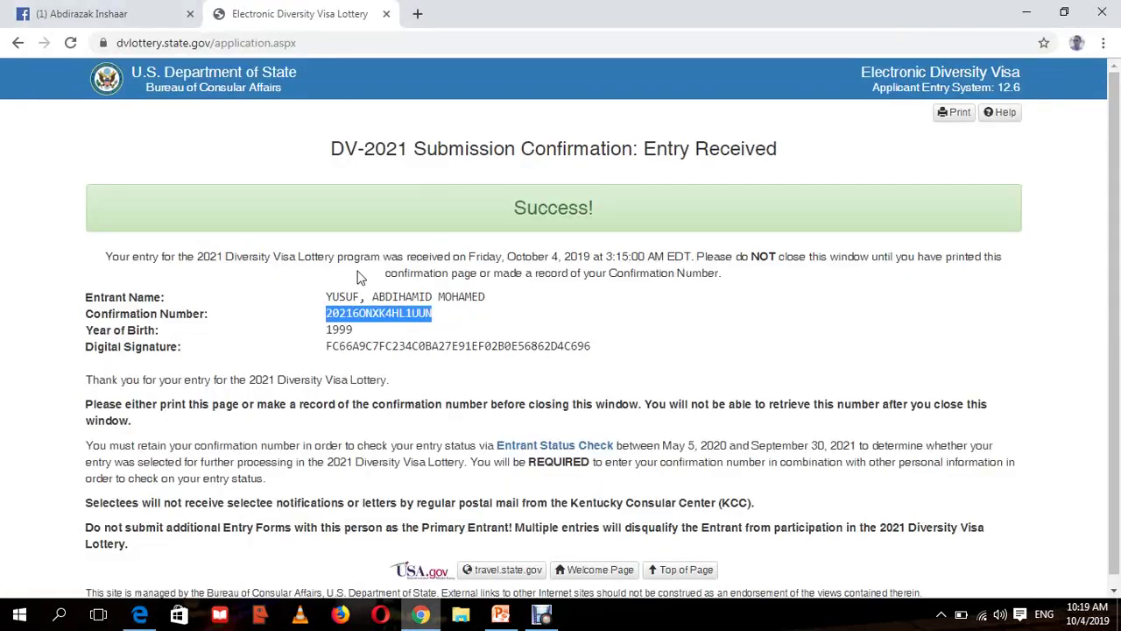
left_click_drag(357, 297, 324, 302)
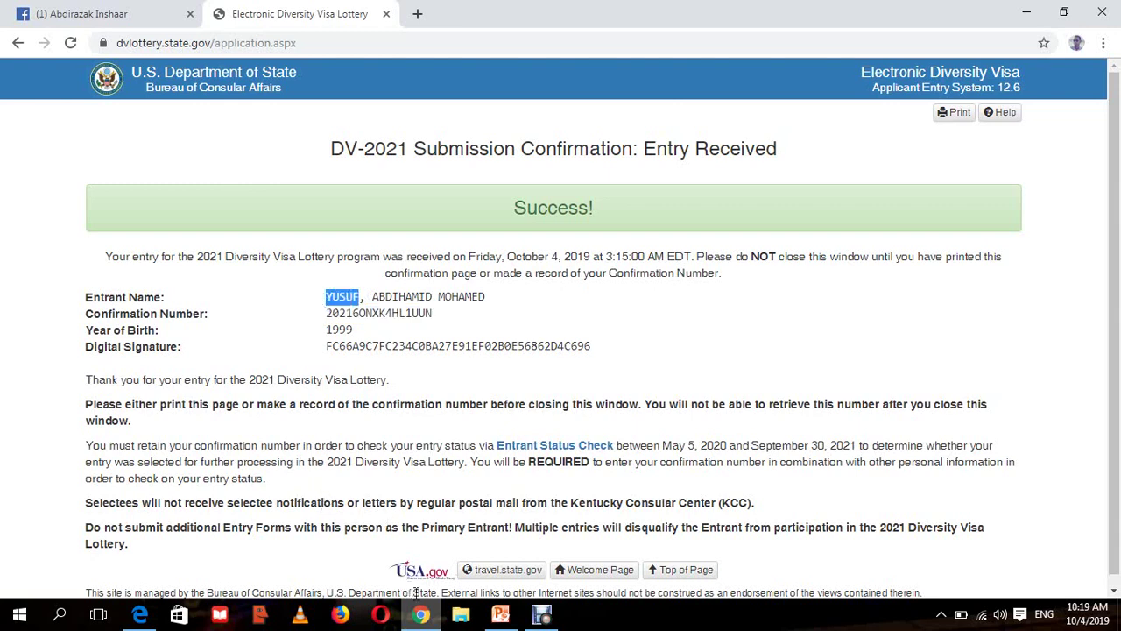
left_click(145, 615)
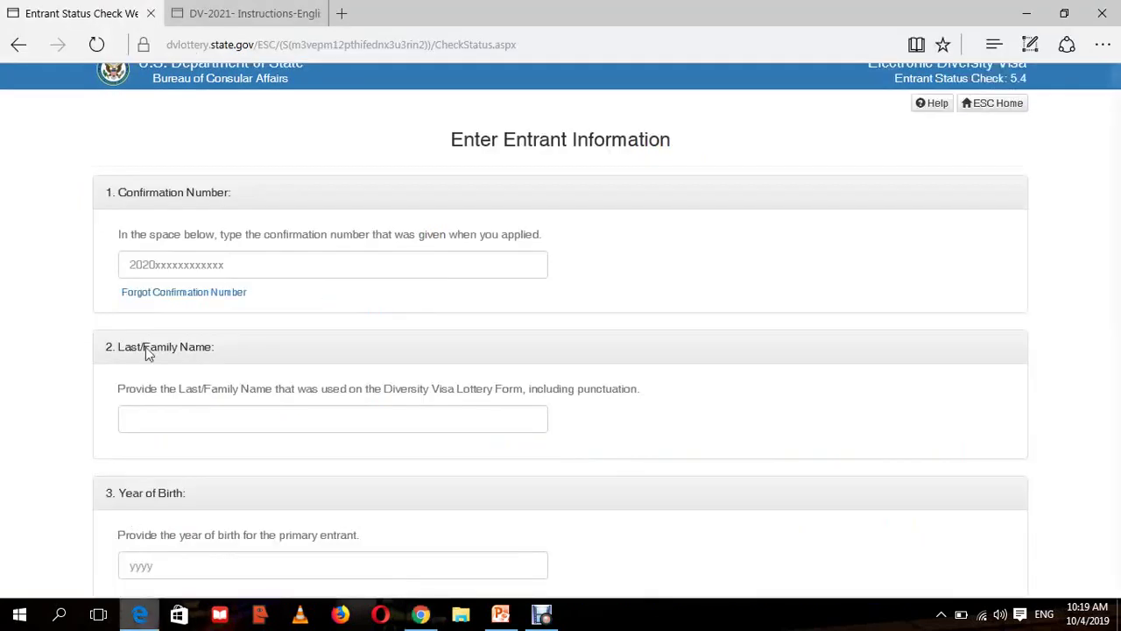
left_click(178, 416)
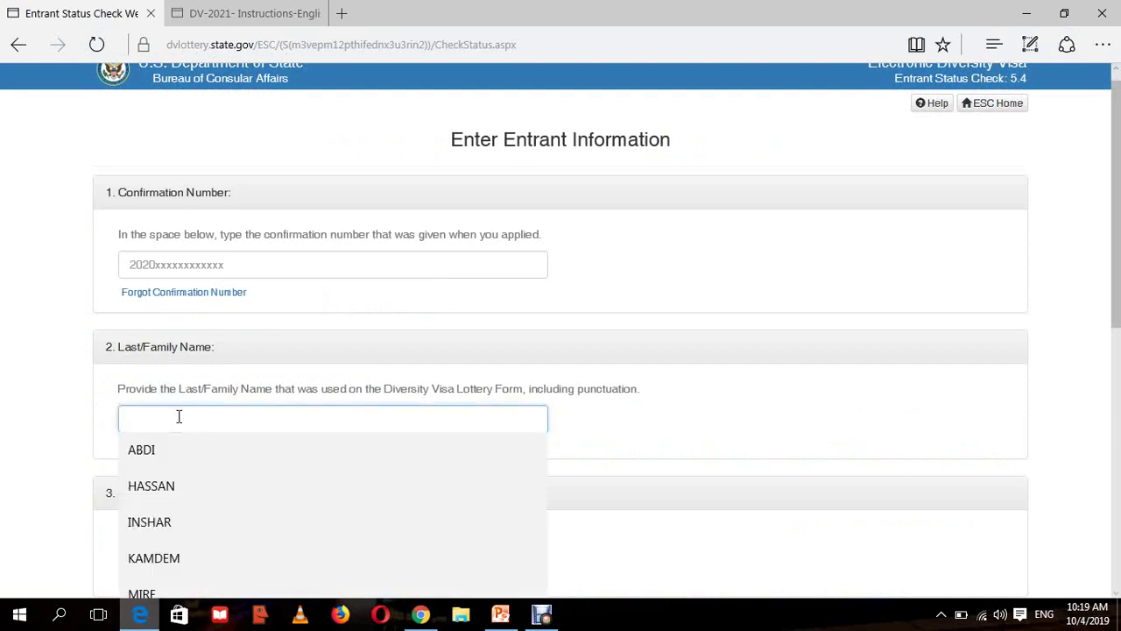
left_click(3, 471)
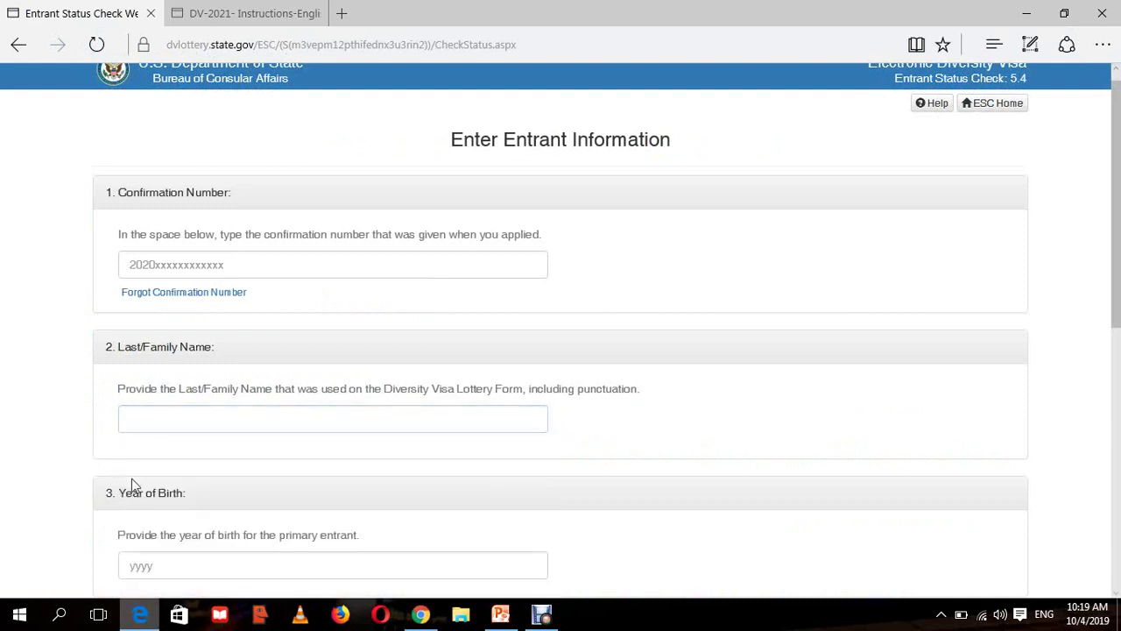
scroll(591, 534, "down", 2)
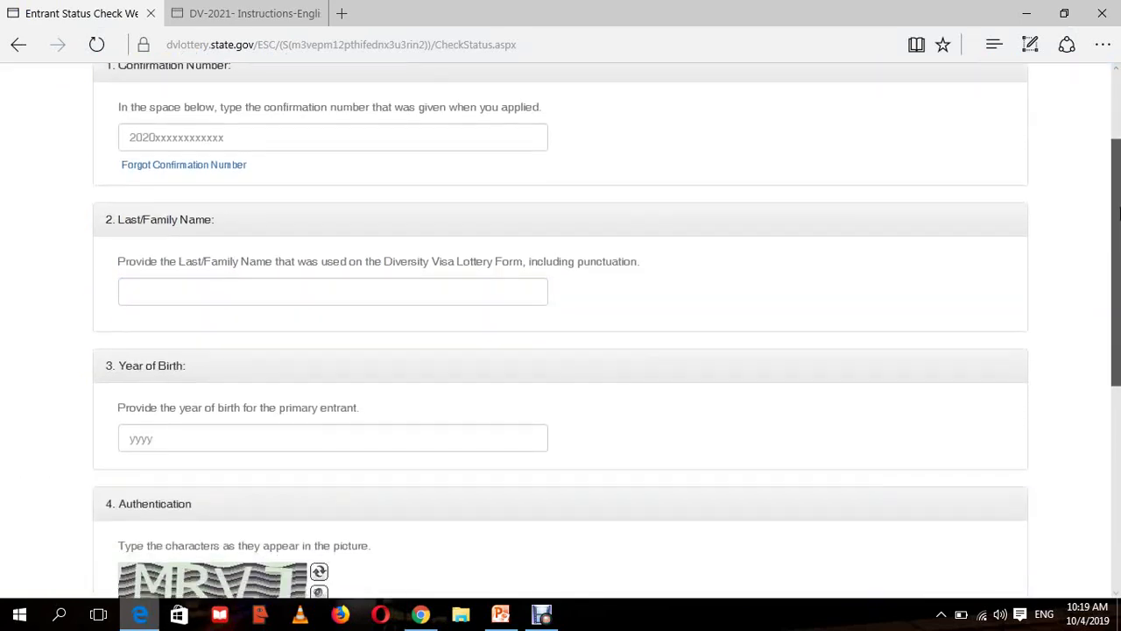
left_click(421, 616)
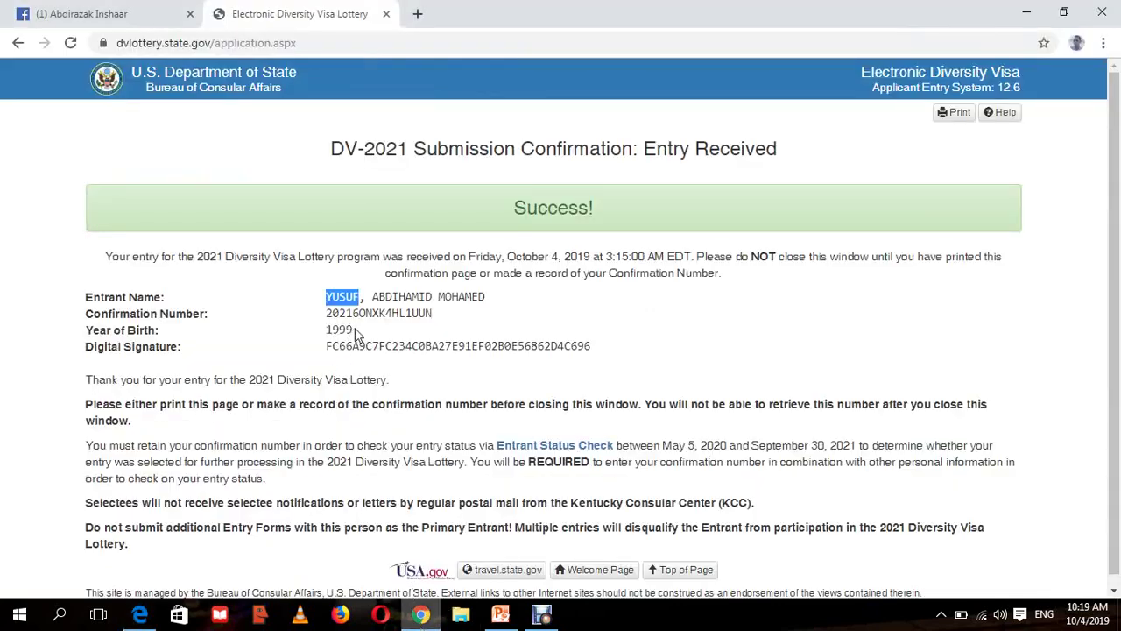
left_click_drag(357, 336, 325, 336)
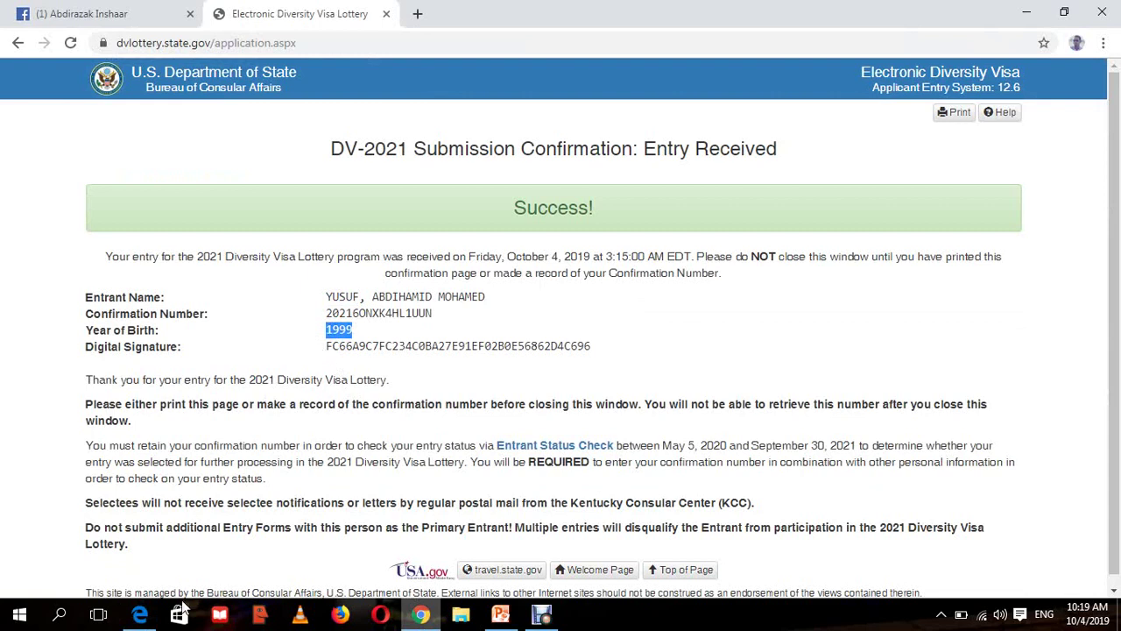
left_click(140, 615)
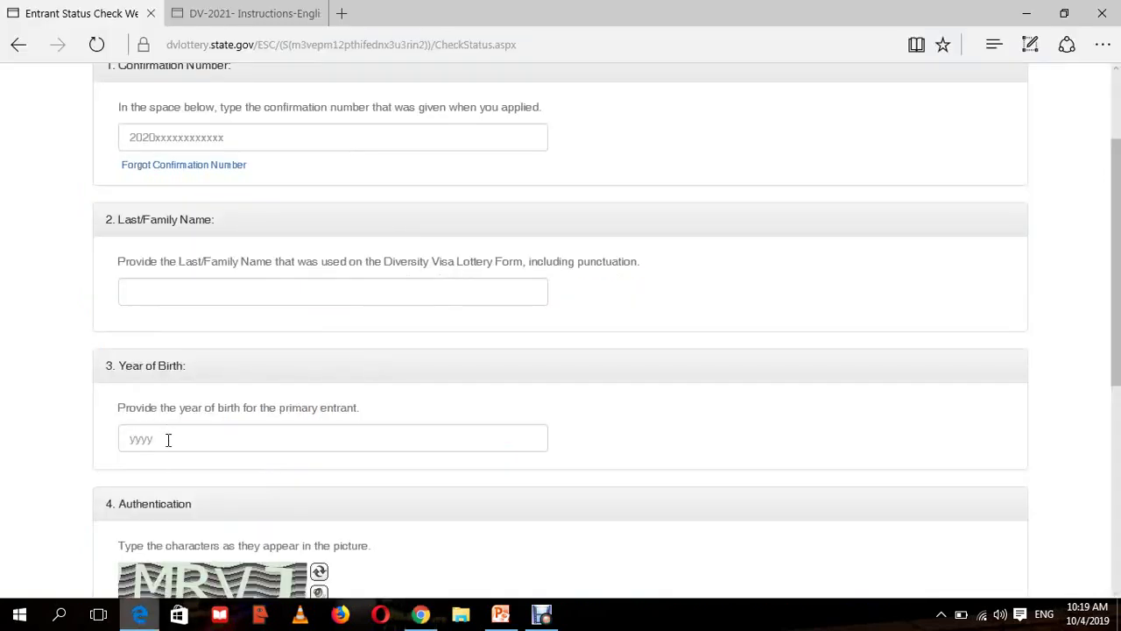
left_click(169, 440)
left_click(63, 438)
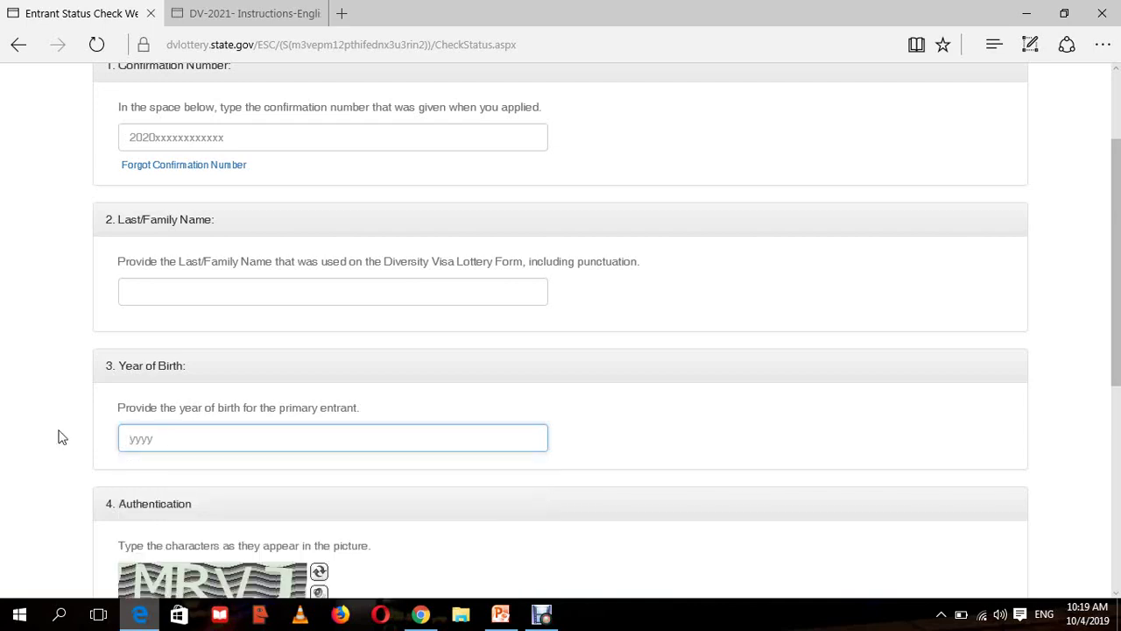
left_click(138, 435)
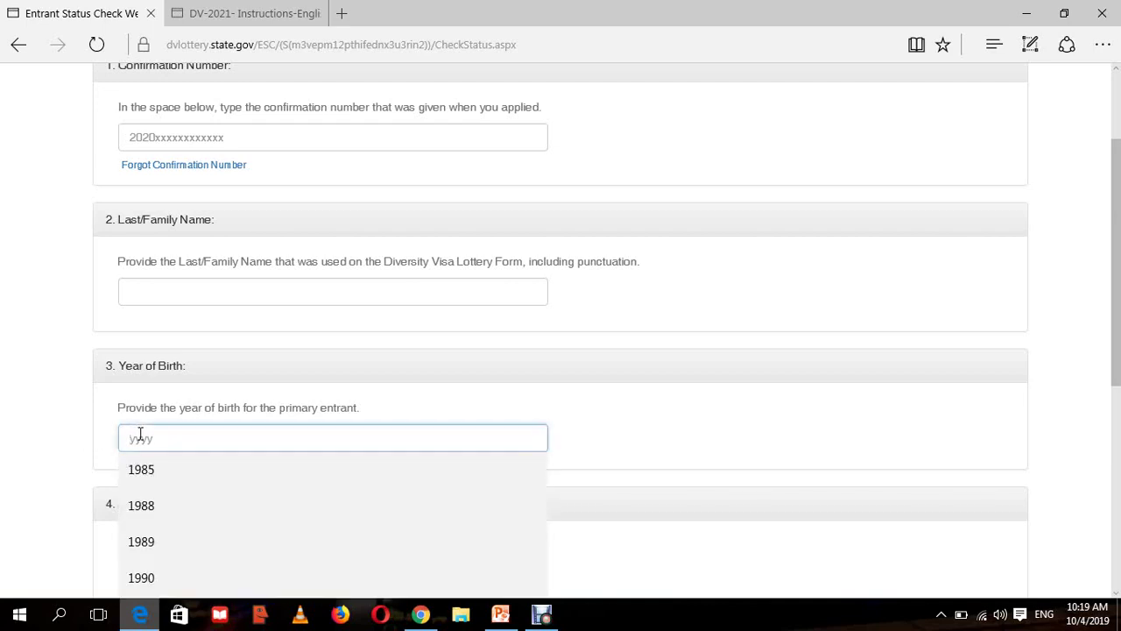
left_click(757, 470)
scroll(1118, 333, "down", 3)
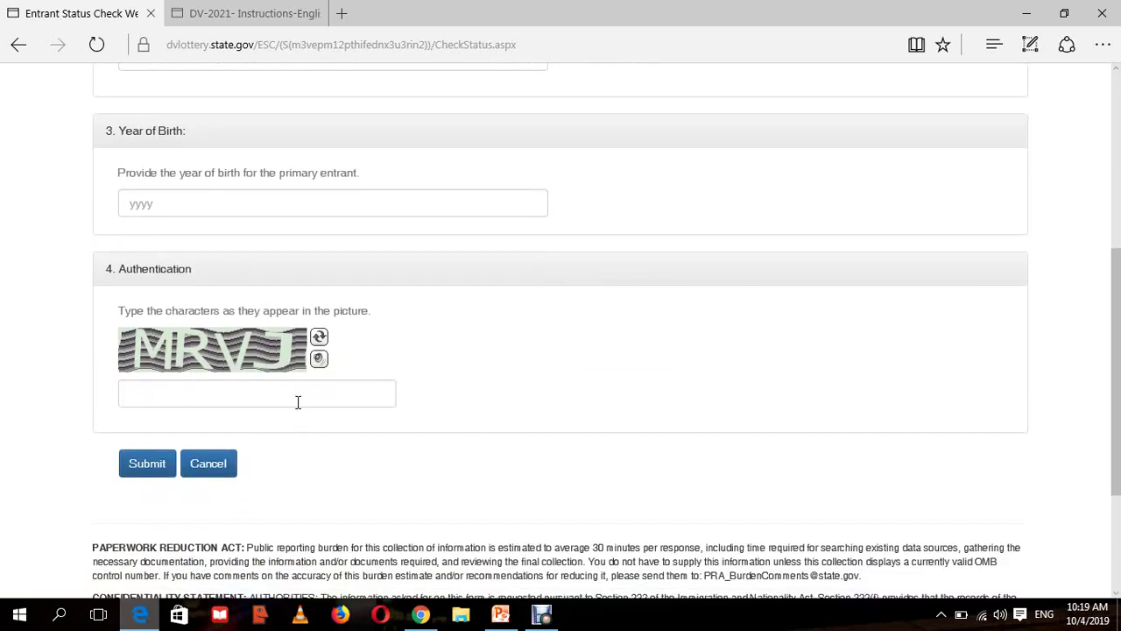
- Type MRVJ into the captcha answer field and return to the top of the form
left_click(298, 402)
type("MRVJ")
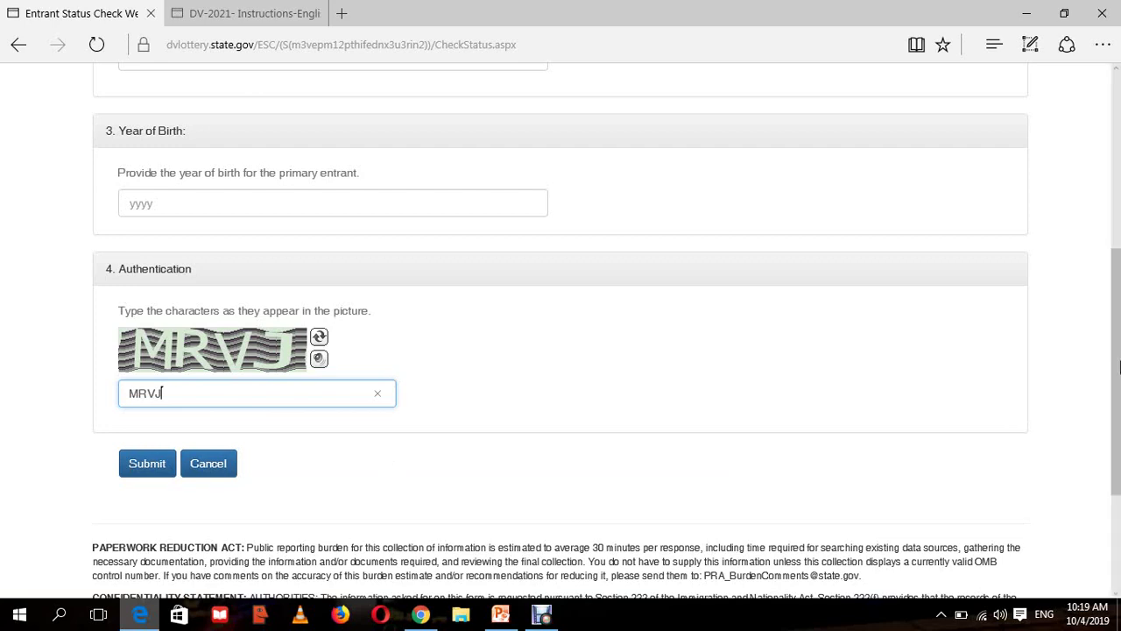
scroll(1113, 368, "up", 5)
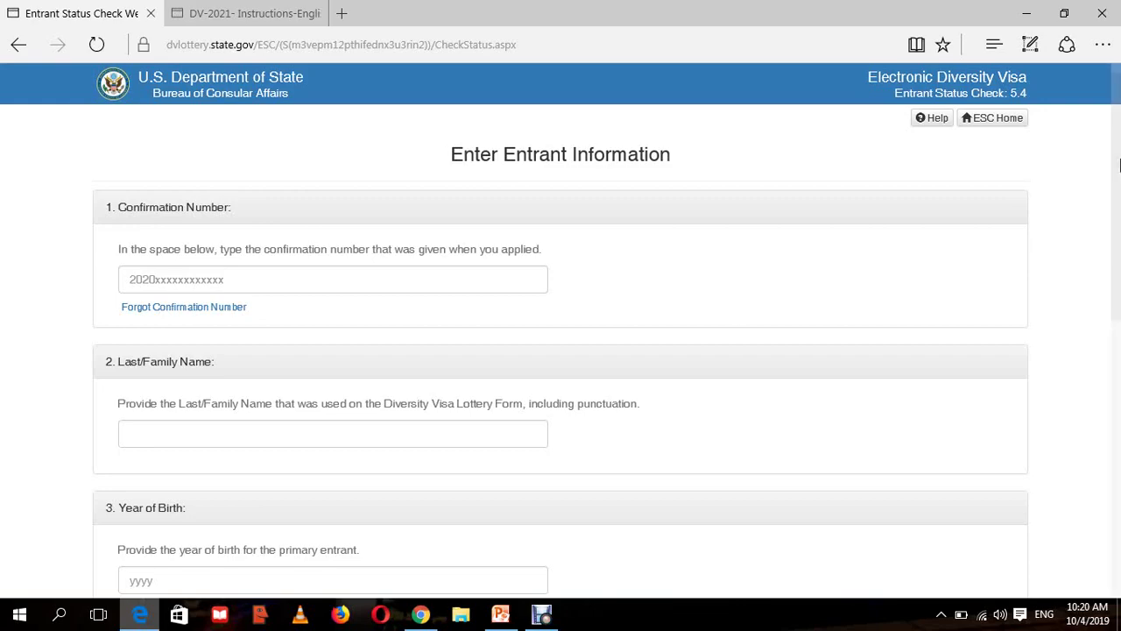
- Return to the DV-2021 submission confirmation page and clear the year-of-birth selection
scroll(1118, 252, "down", 2)
left_click_drag(1119, 252, 1104, 187)
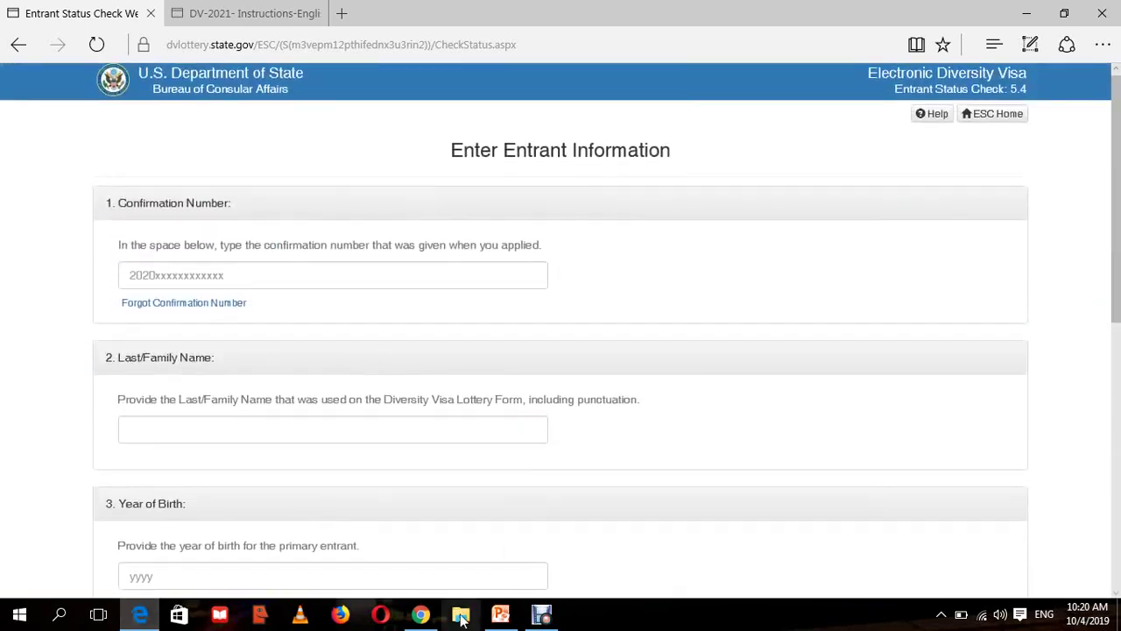
left_click(421, 615)
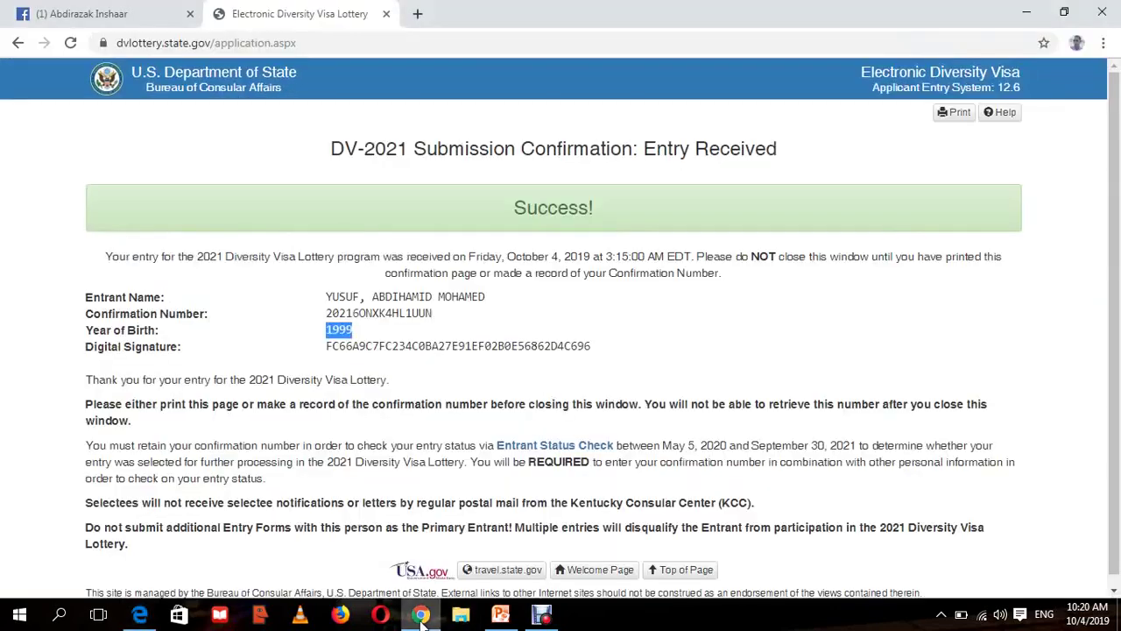
left_click(739, 256)
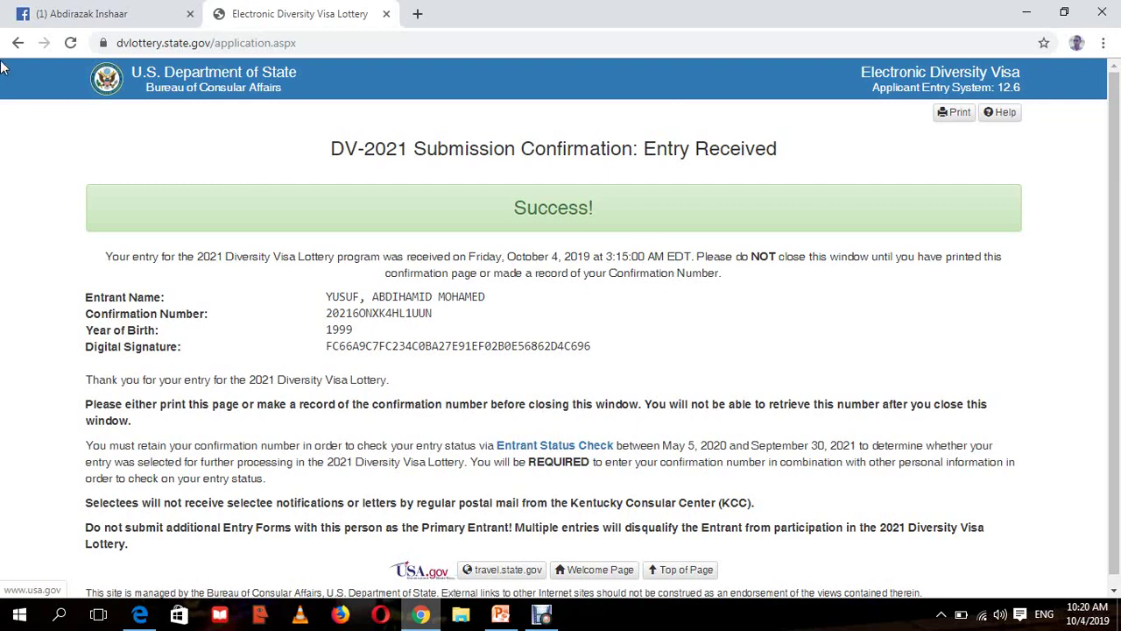
- Pass the Facebook tab and show the My Contacts slide (5 of 6) of Dvlottery.pptx
left_click(149, 16)
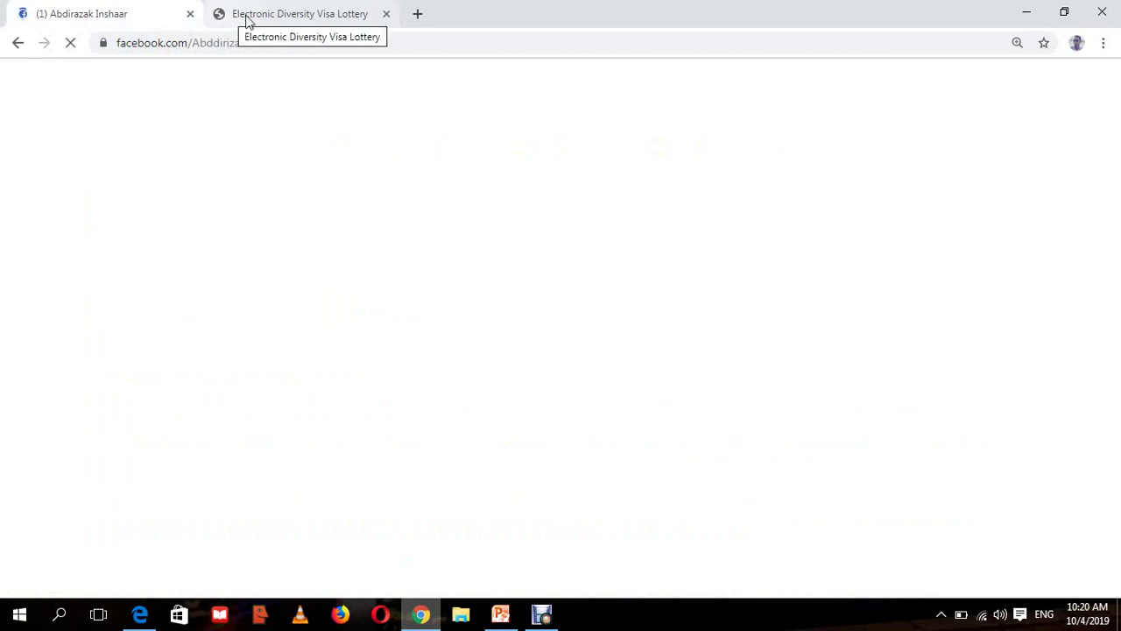
left_click(500, 614)
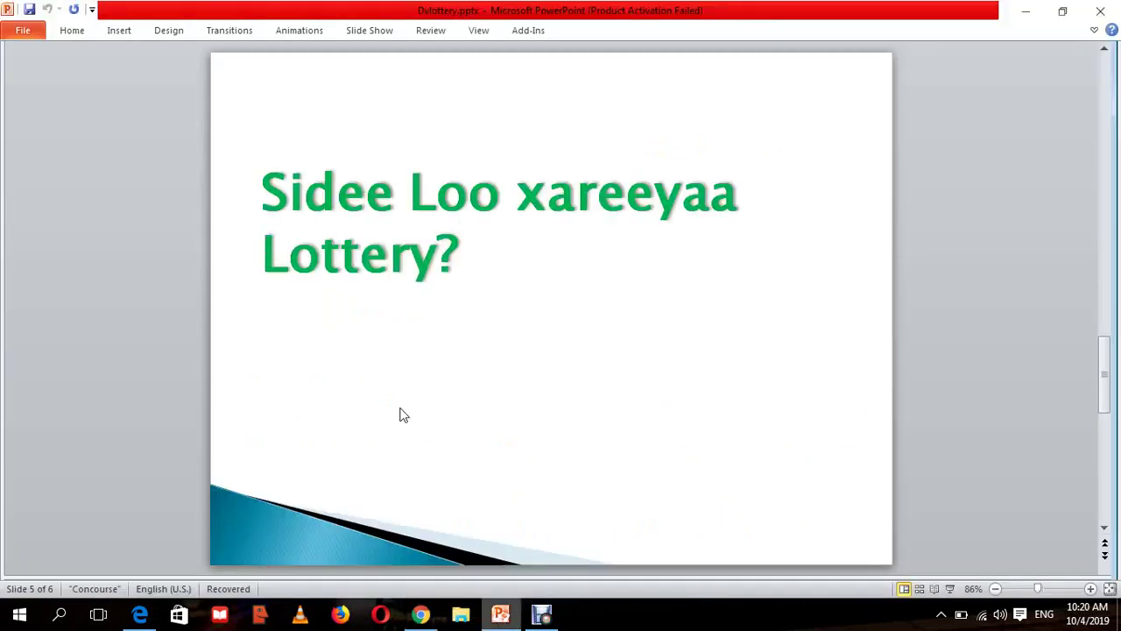
scroll(403, 415, "down", 1)
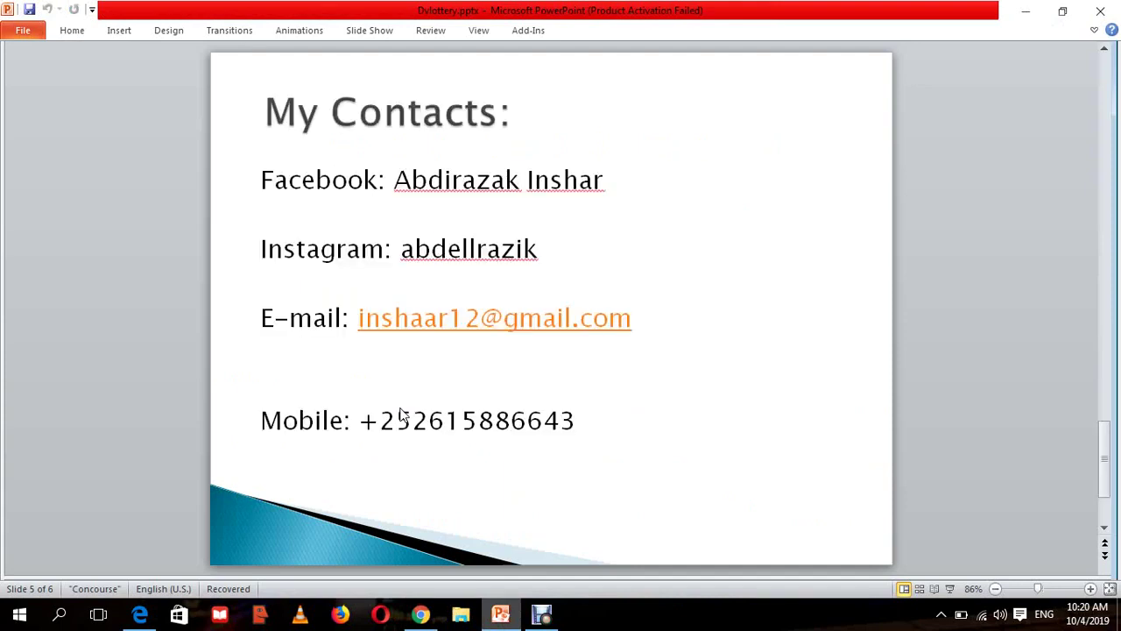